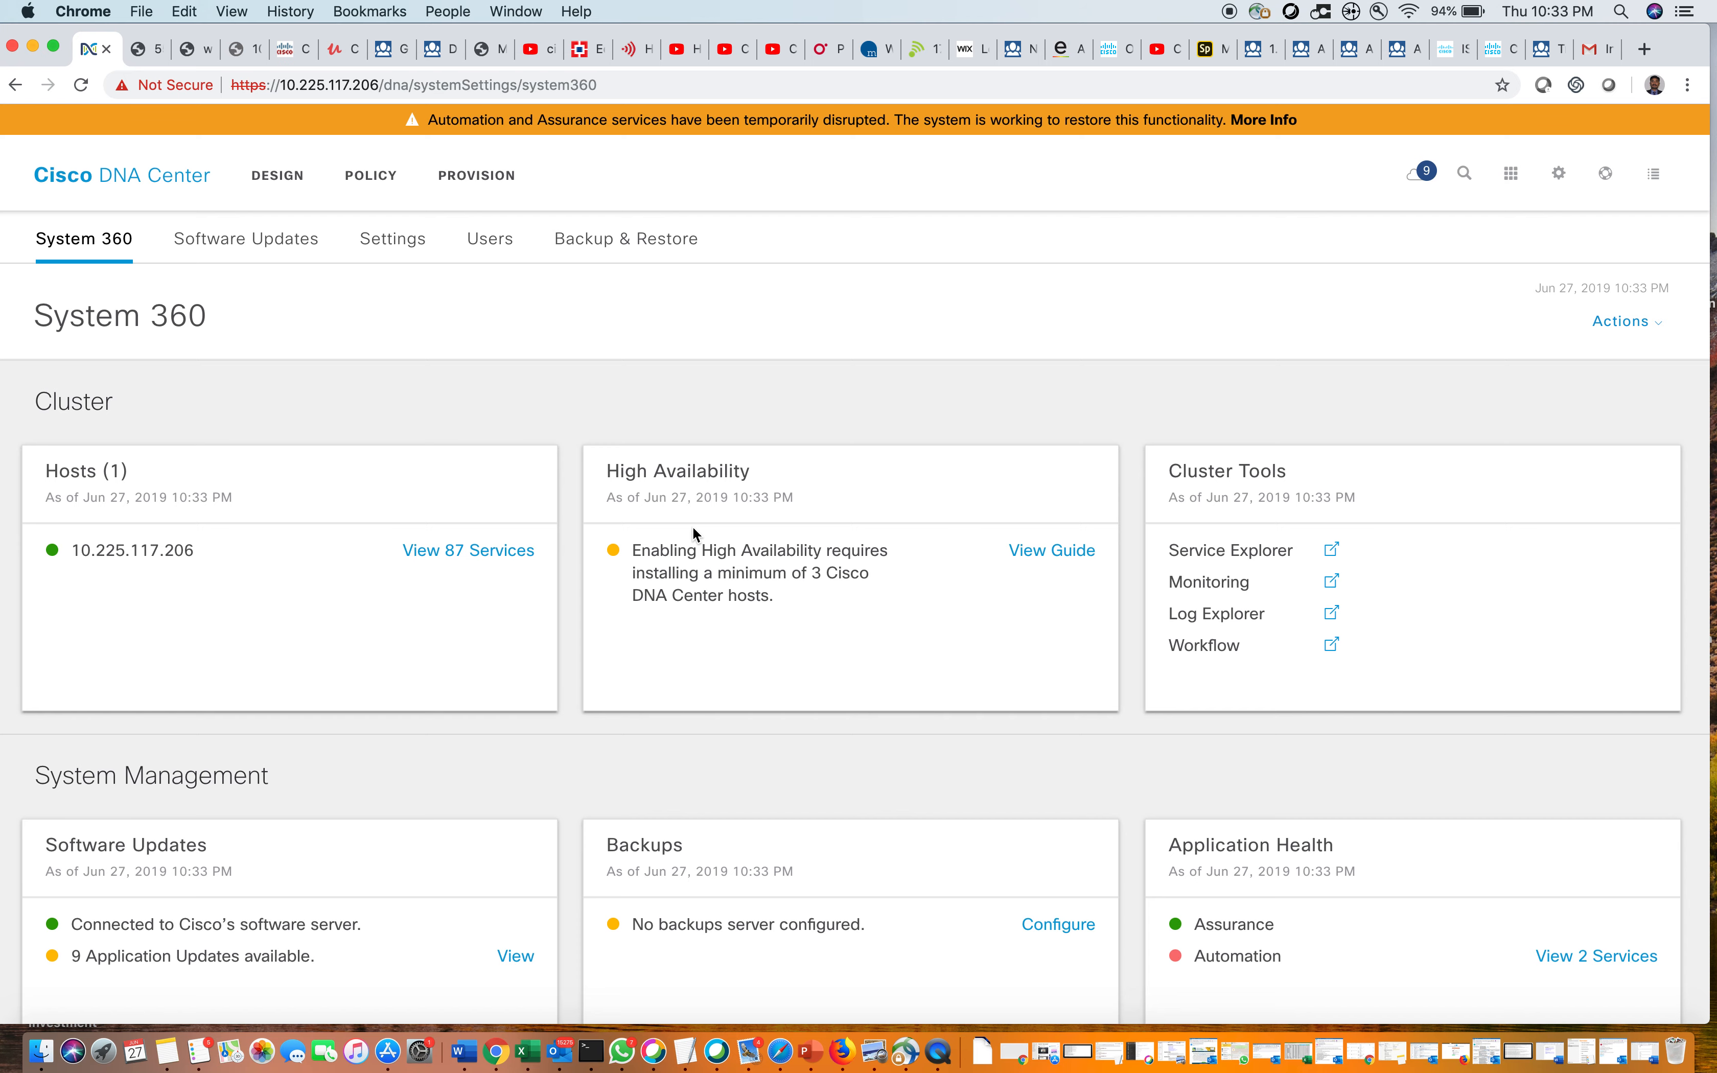
Go from the System 360 overview to the Users area of System Settings
click(490, 239)
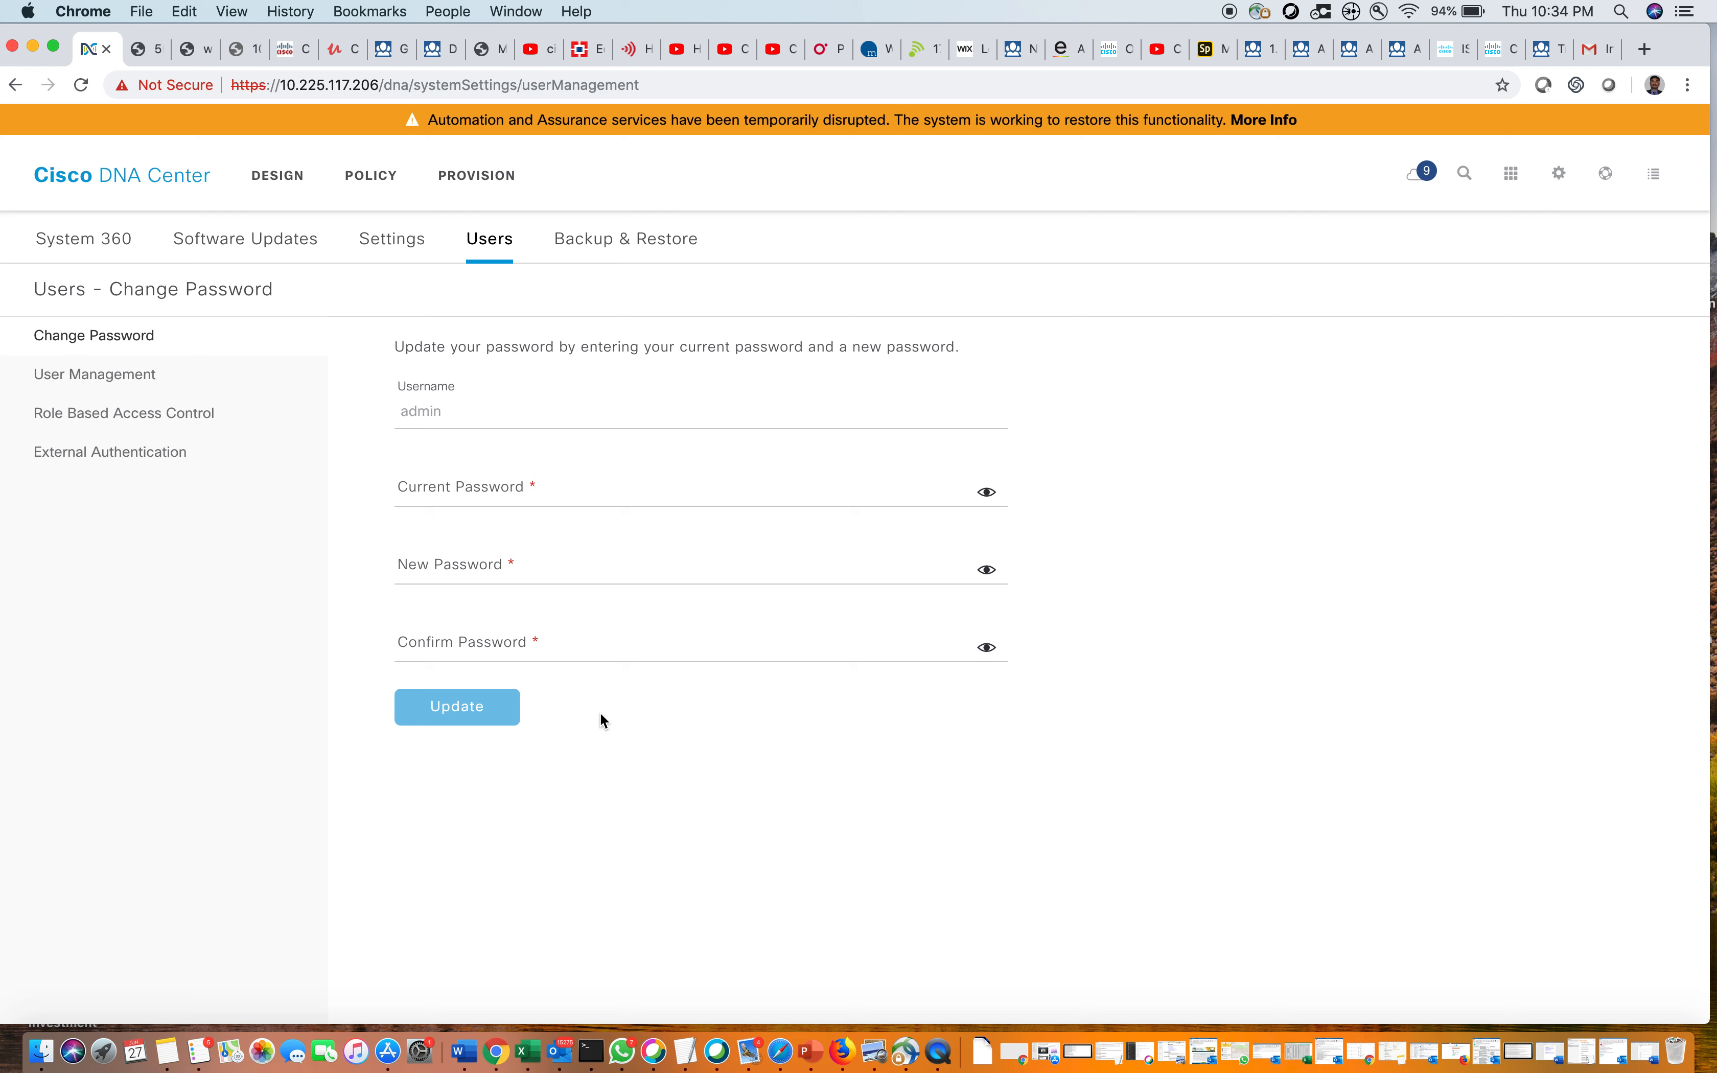
Show the Internal Users list under User Management
click(107, 377)
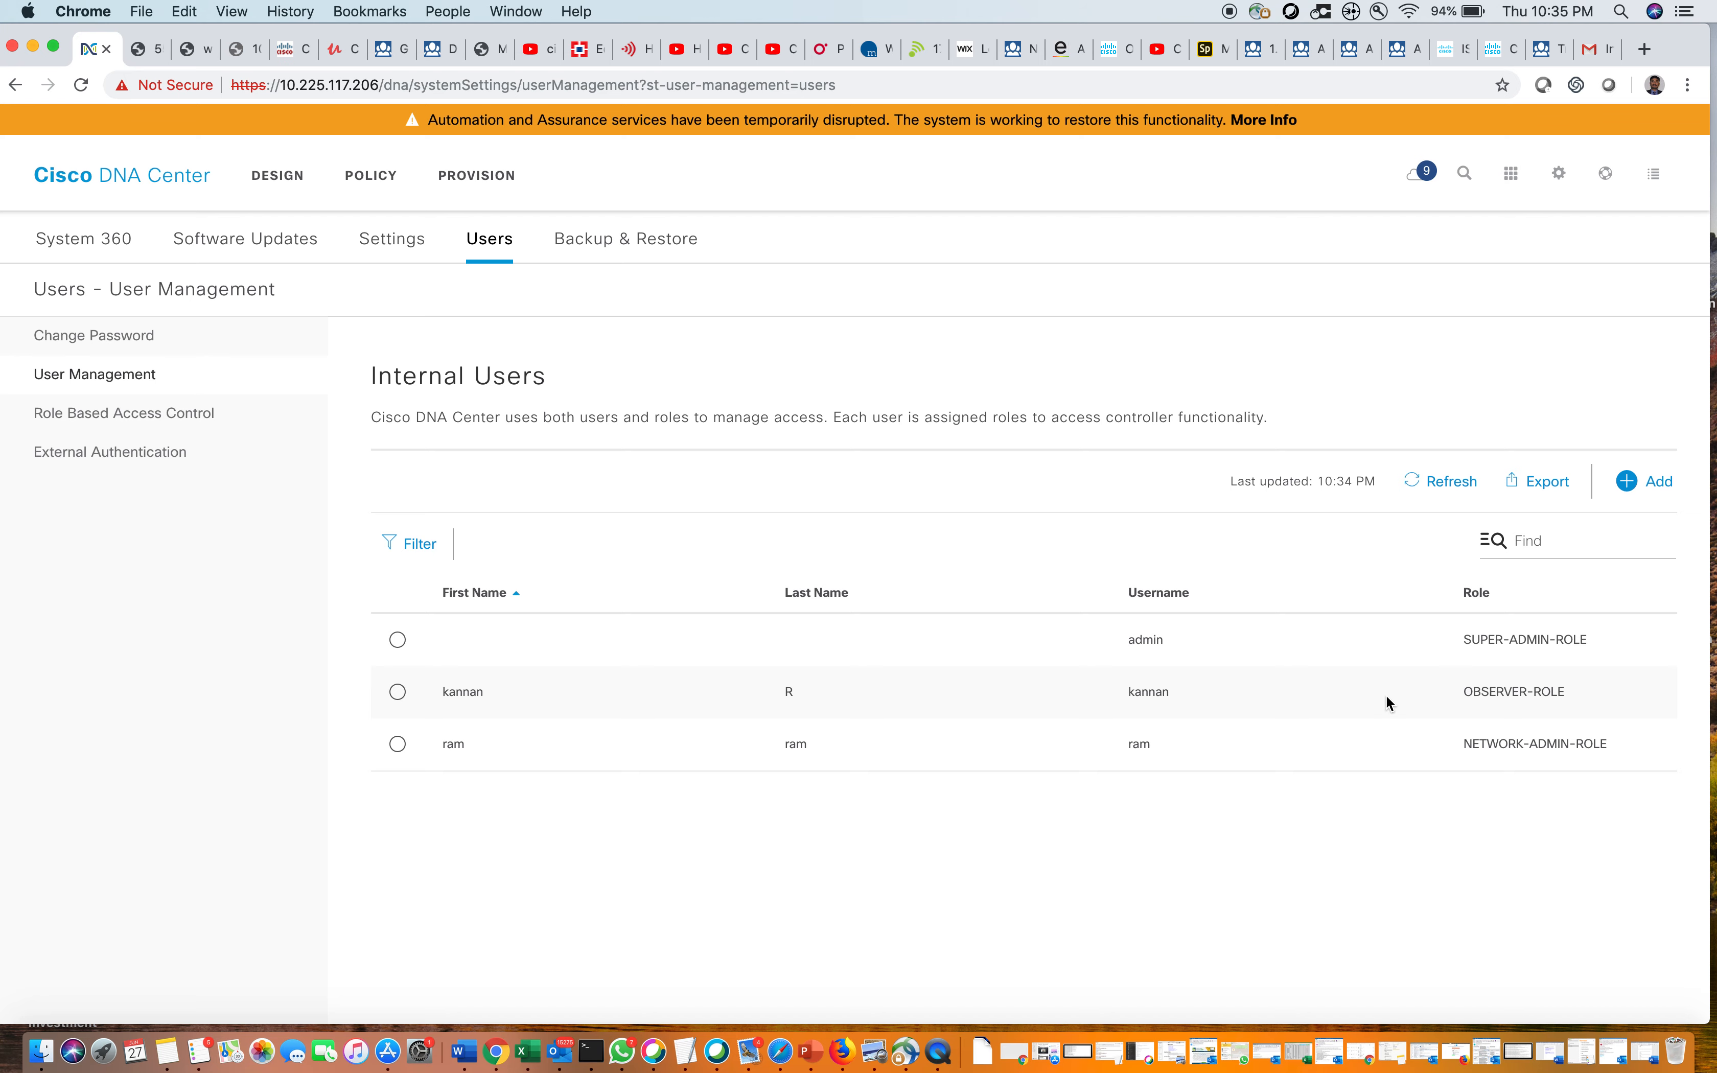
click(175, 414)
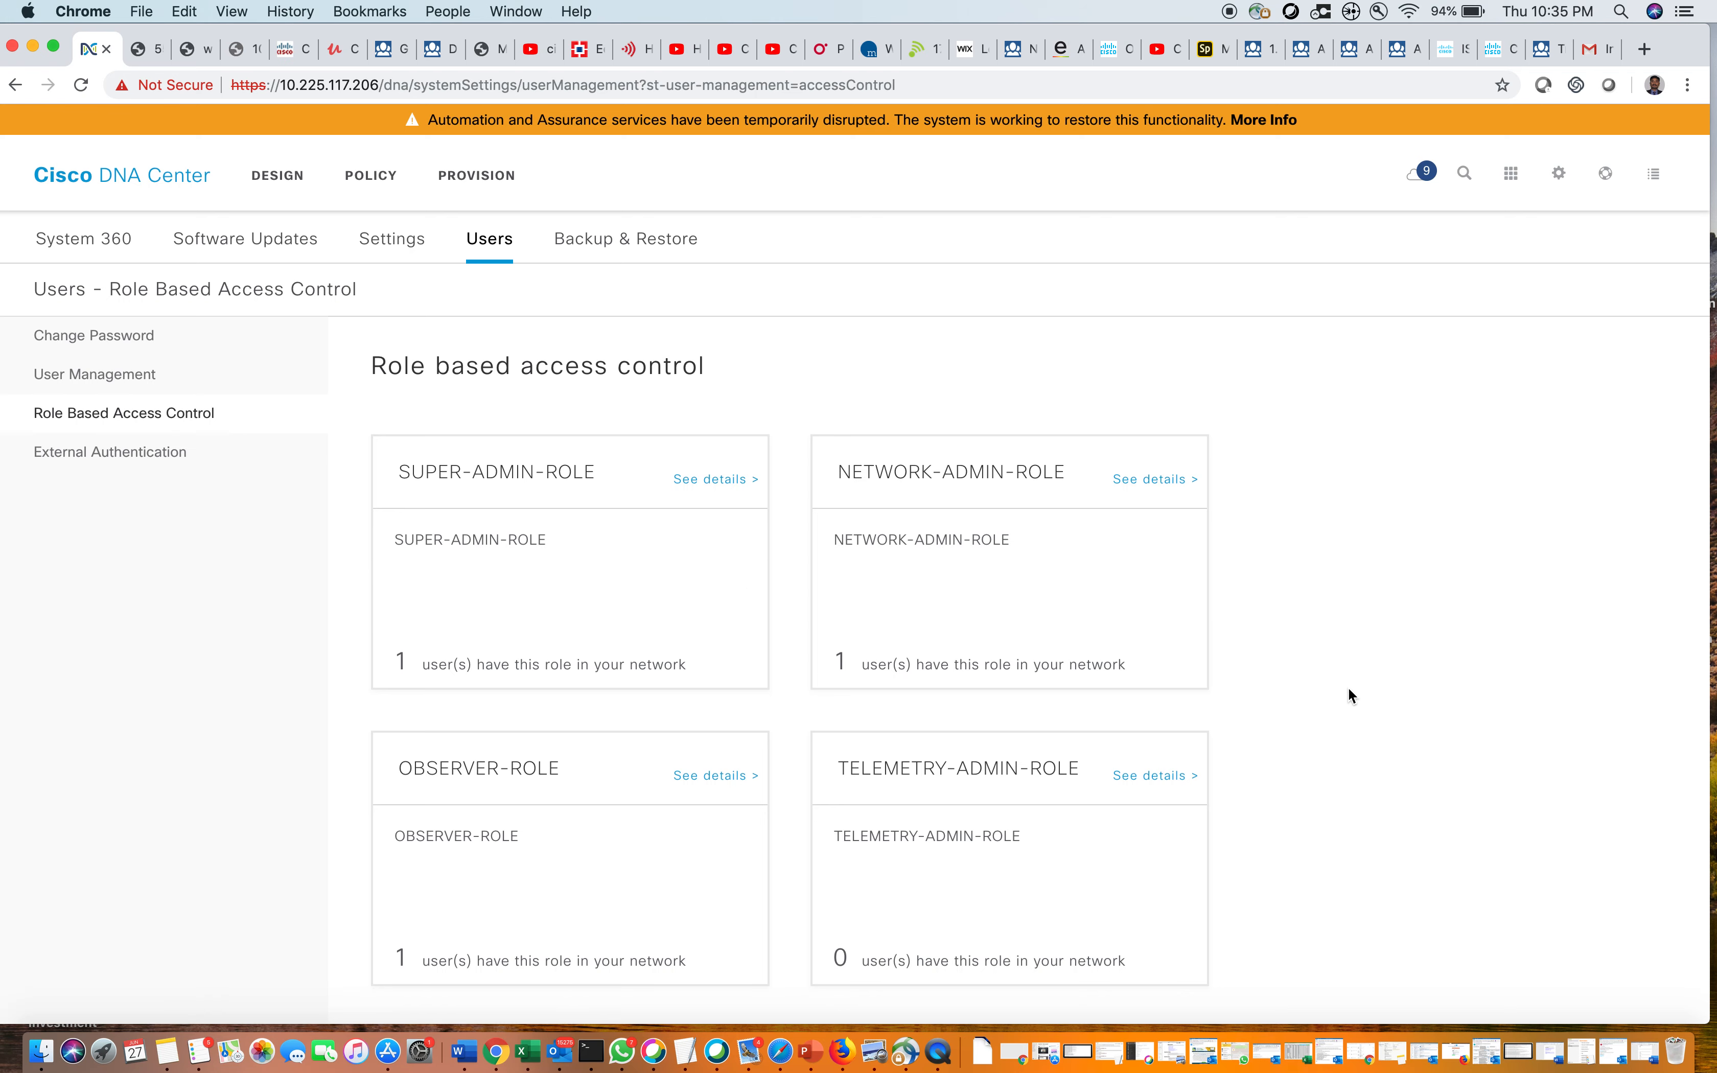
scroll(1349, 690, down, 5)
scroll(1349, 690, up, 5)
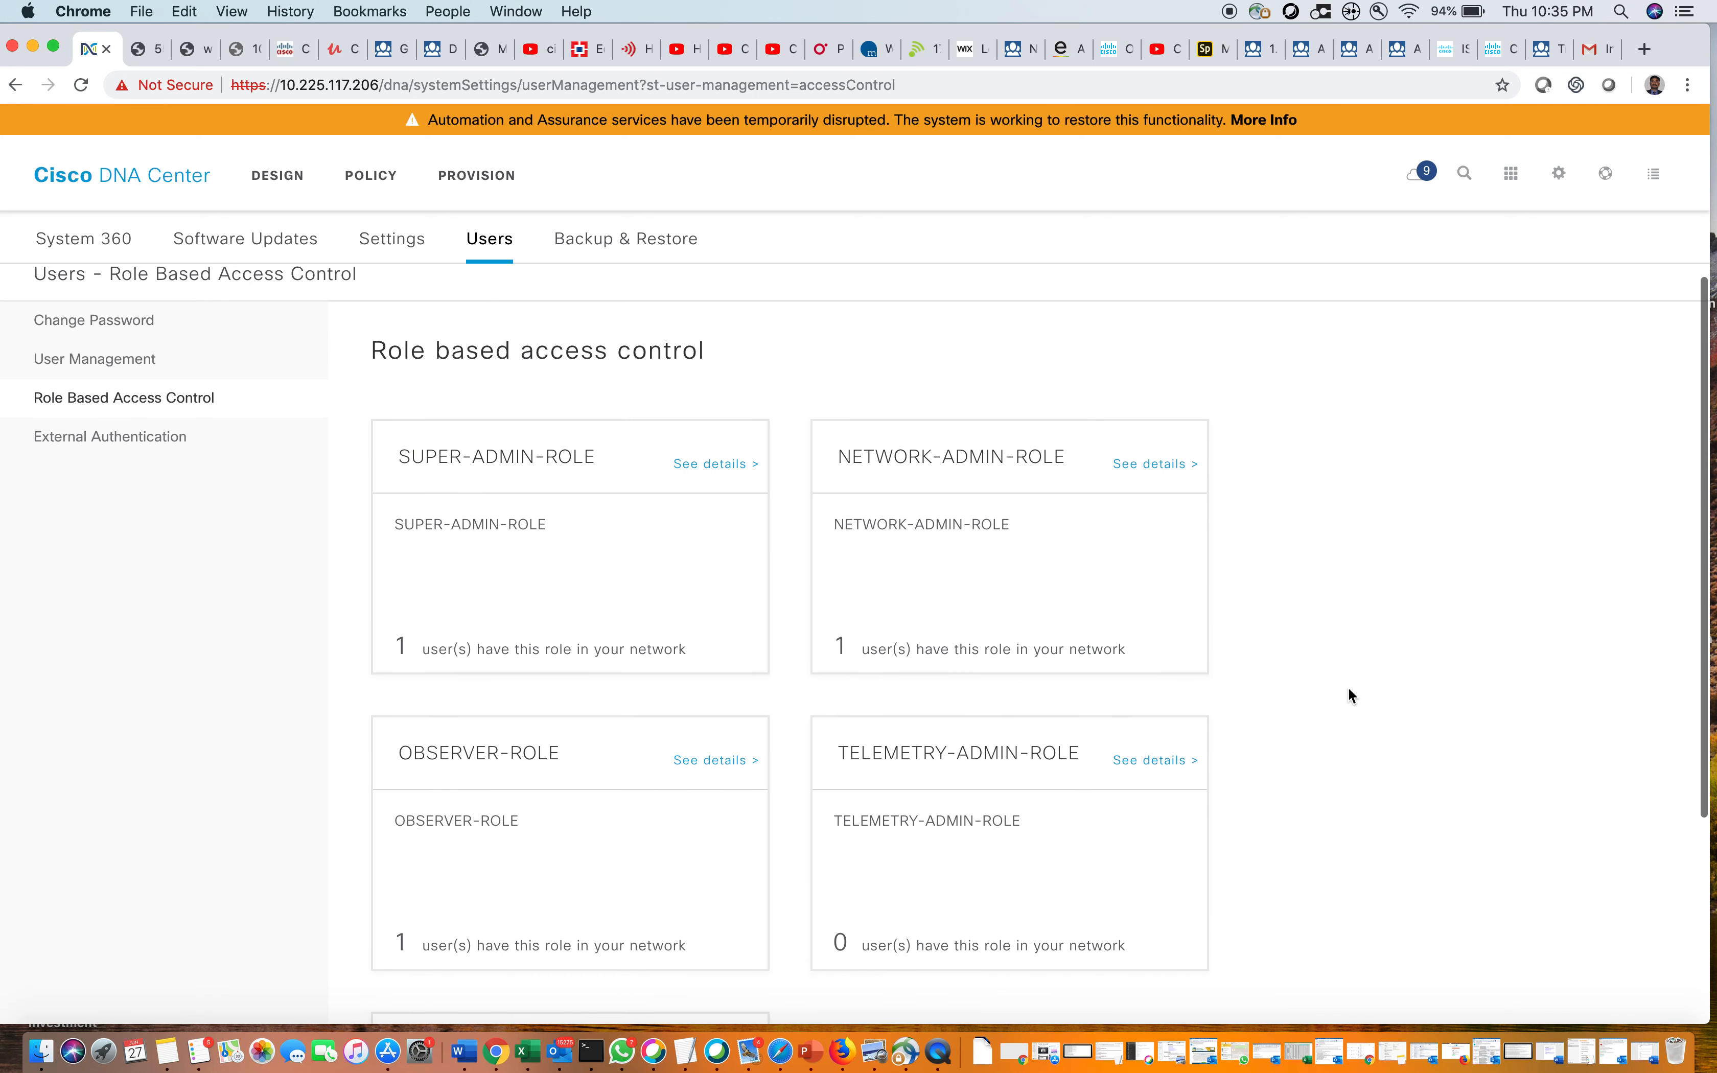
scroll(1349, 690, down, 5)
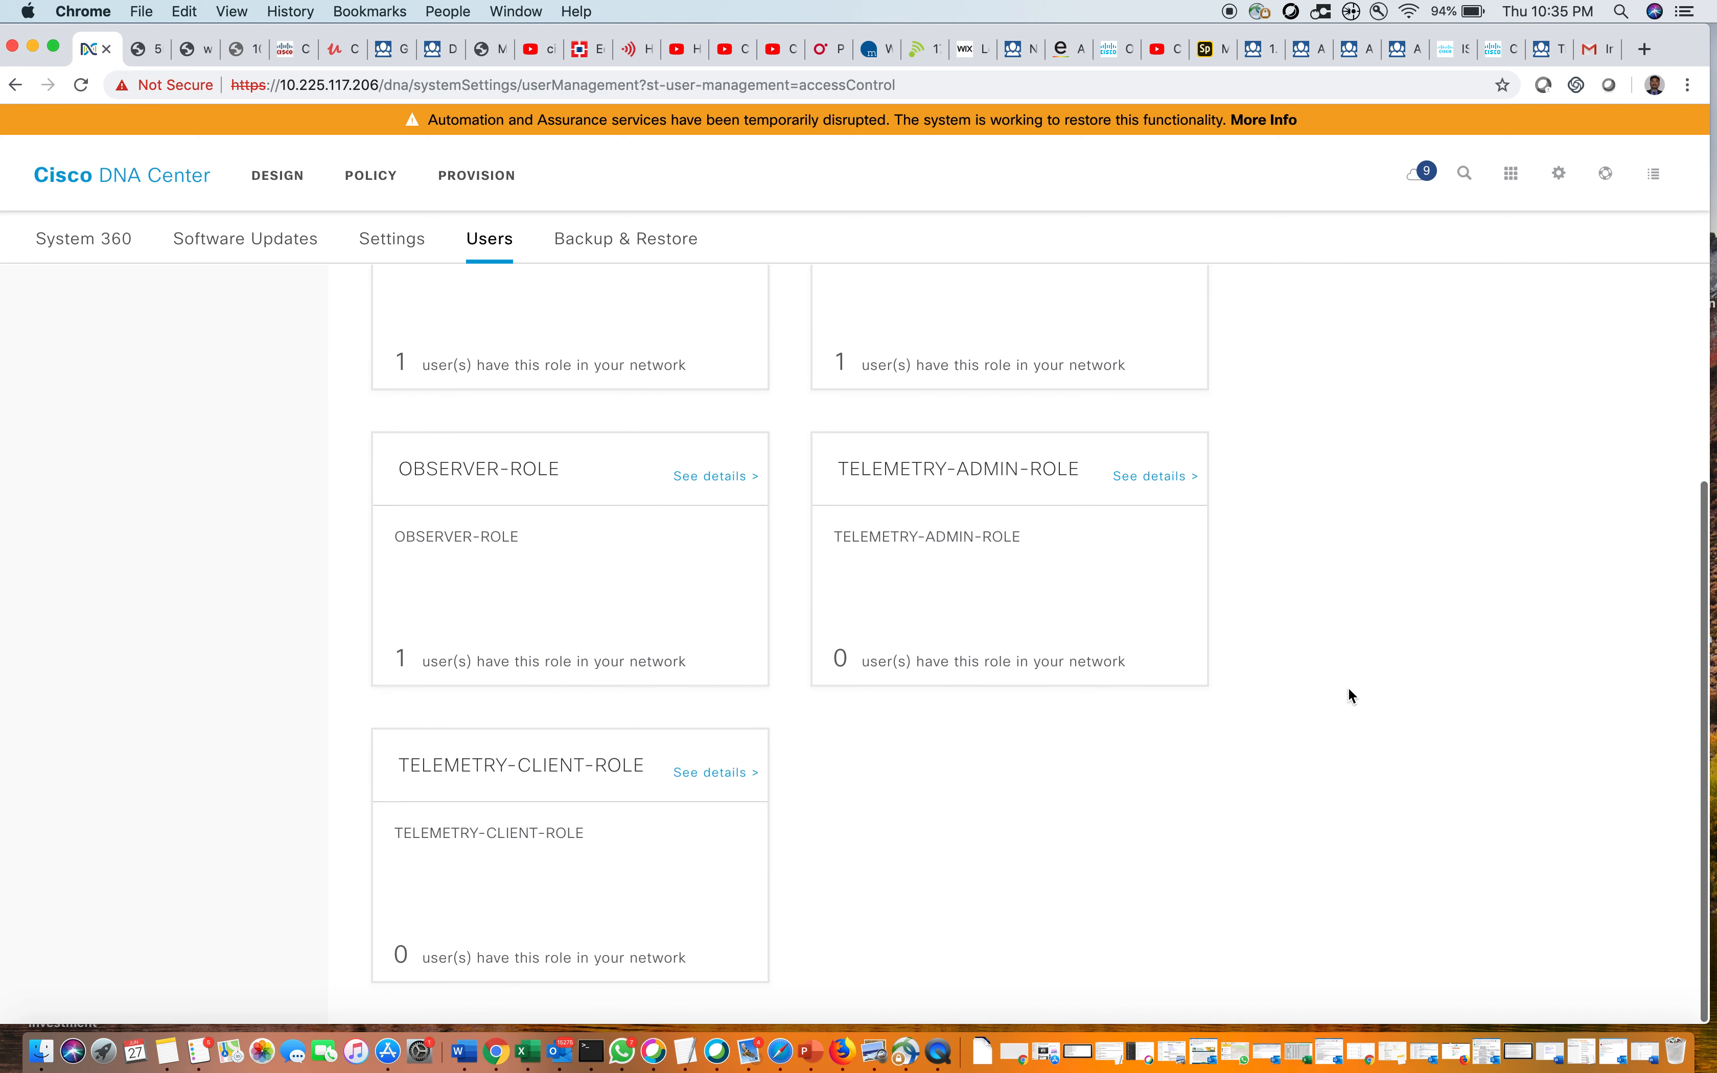
scroll(1349, 690, up, 4)
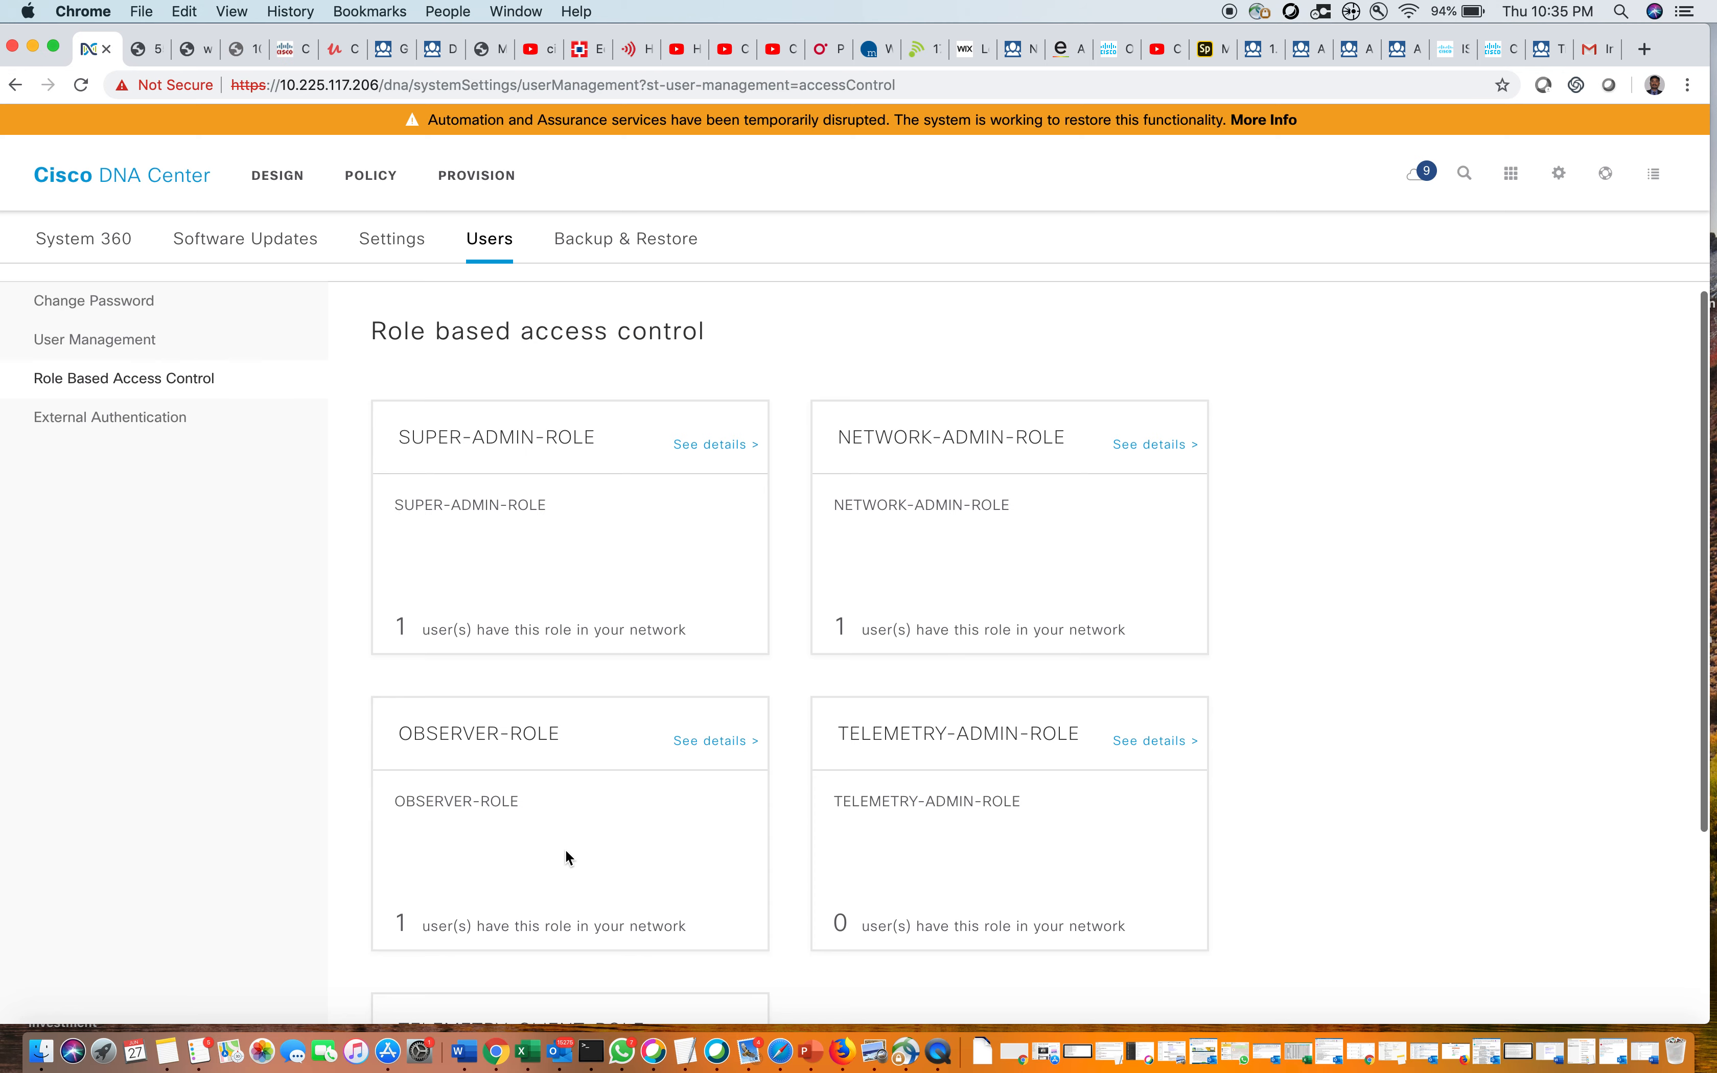
click(139, 341)
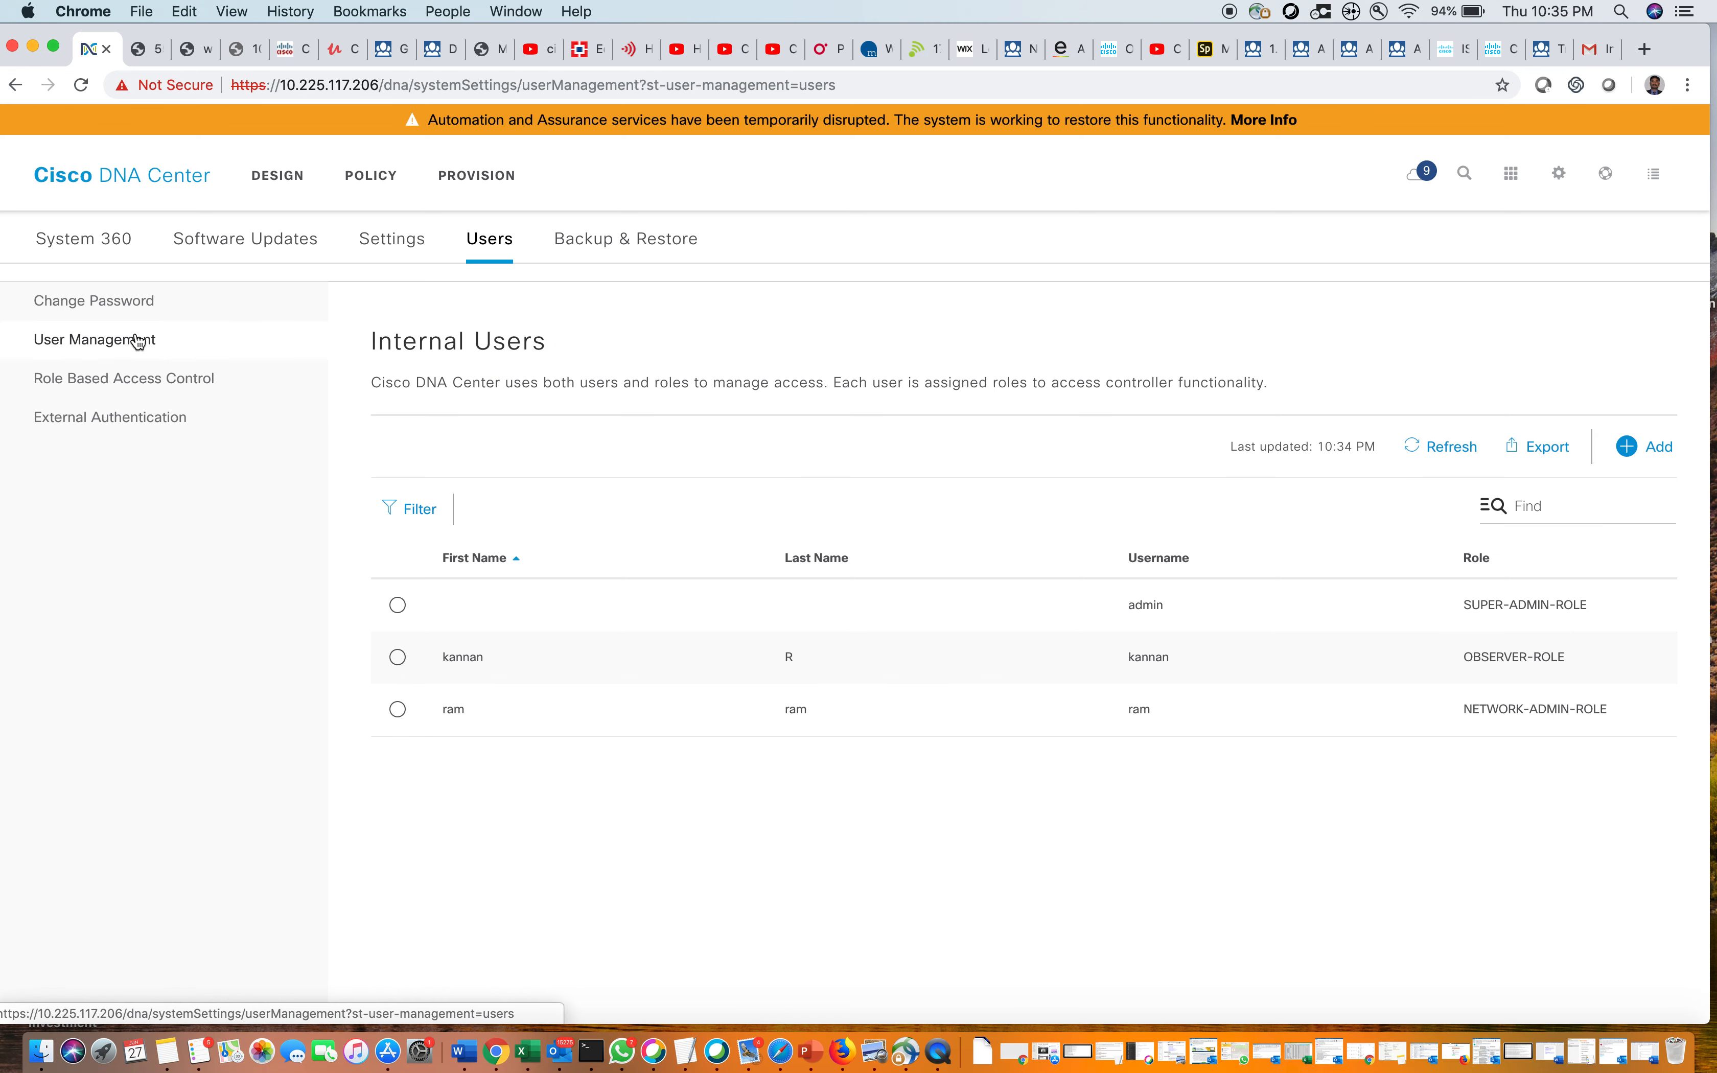
Export the internal users to Data export (1).csv and open it in Excel
click(1545, 451)
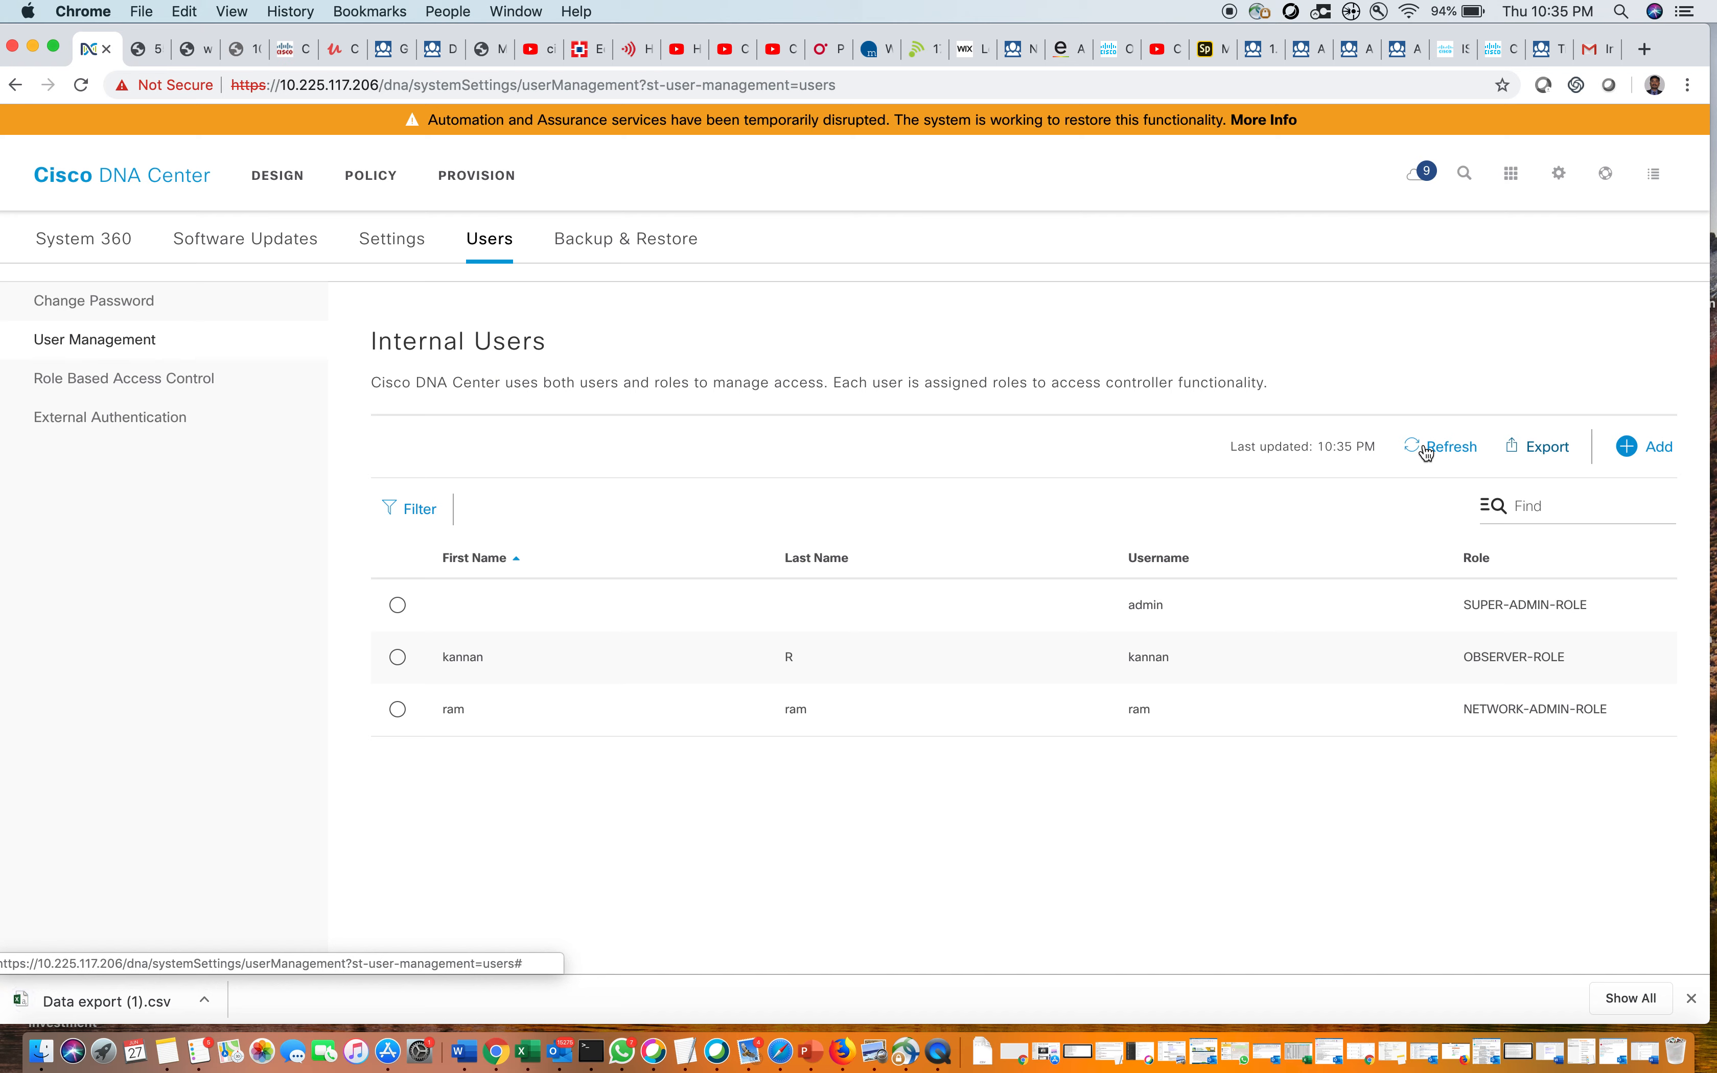
click(110, 1002)
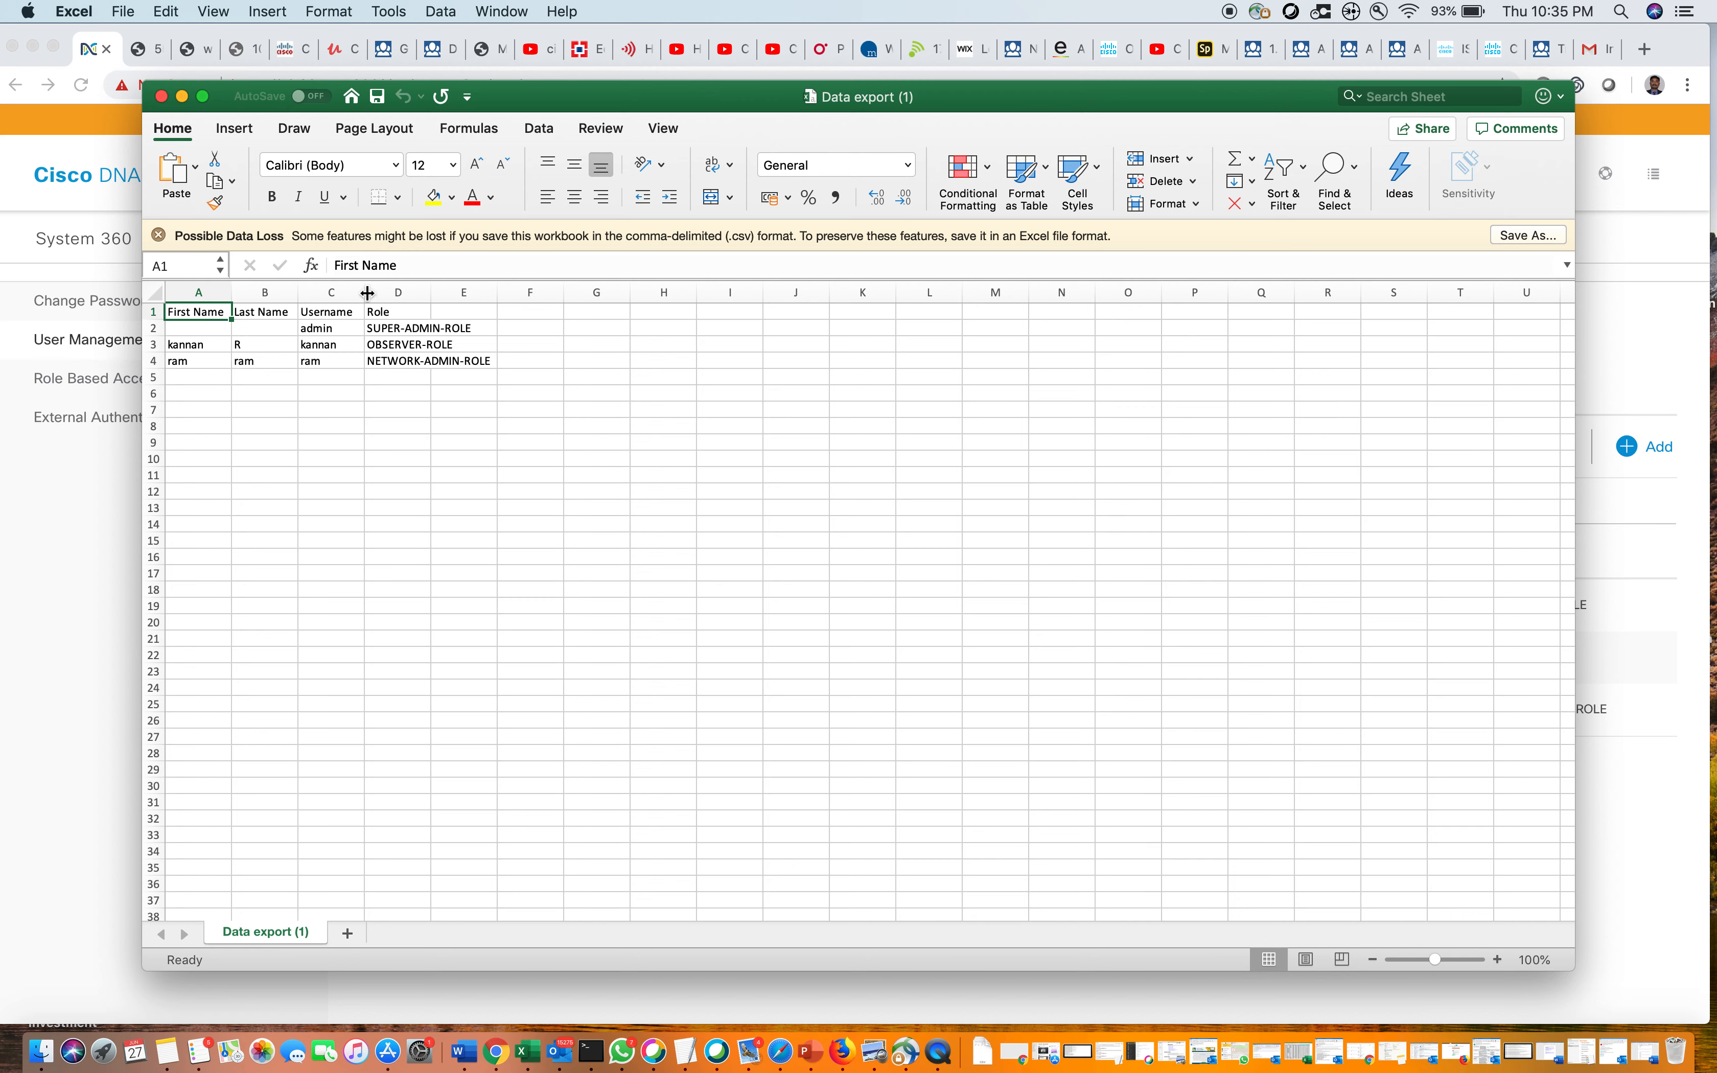
Widen the Username and Role columns (C and D), then minimise the Excel workbook
drag(365, 291, 382, 291)
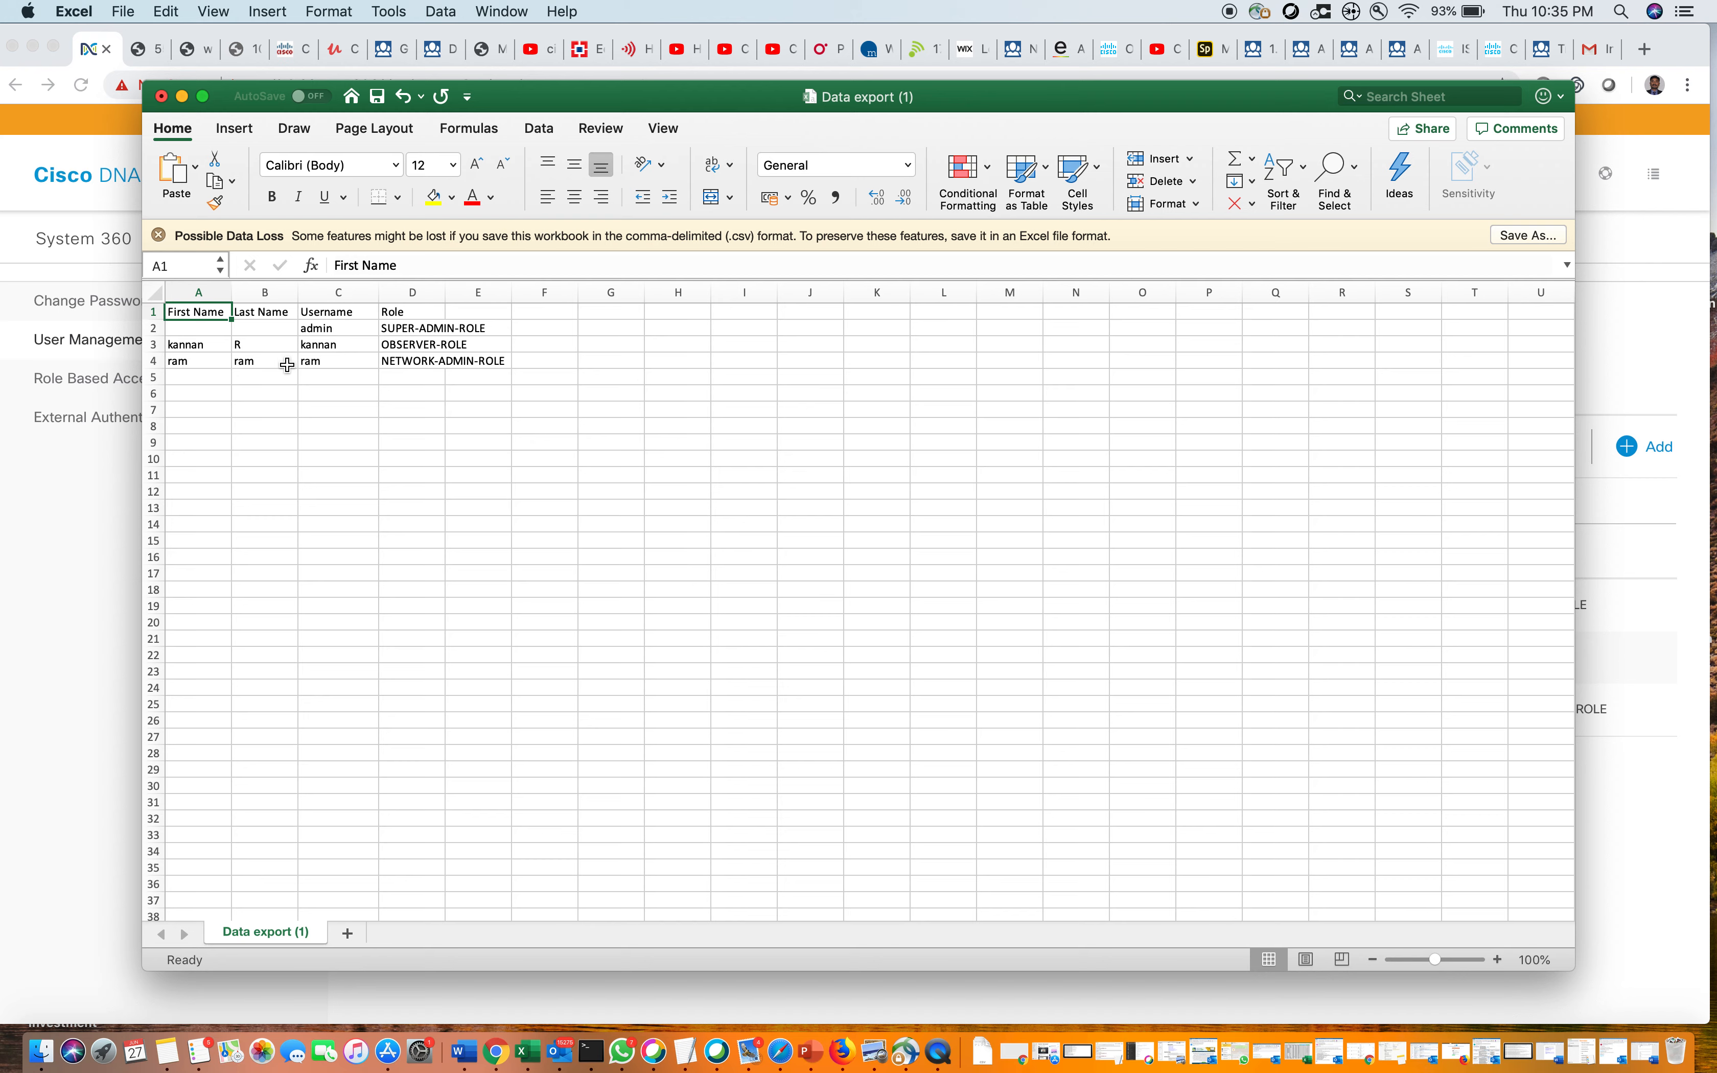
drag(445, 293, 519, 294)
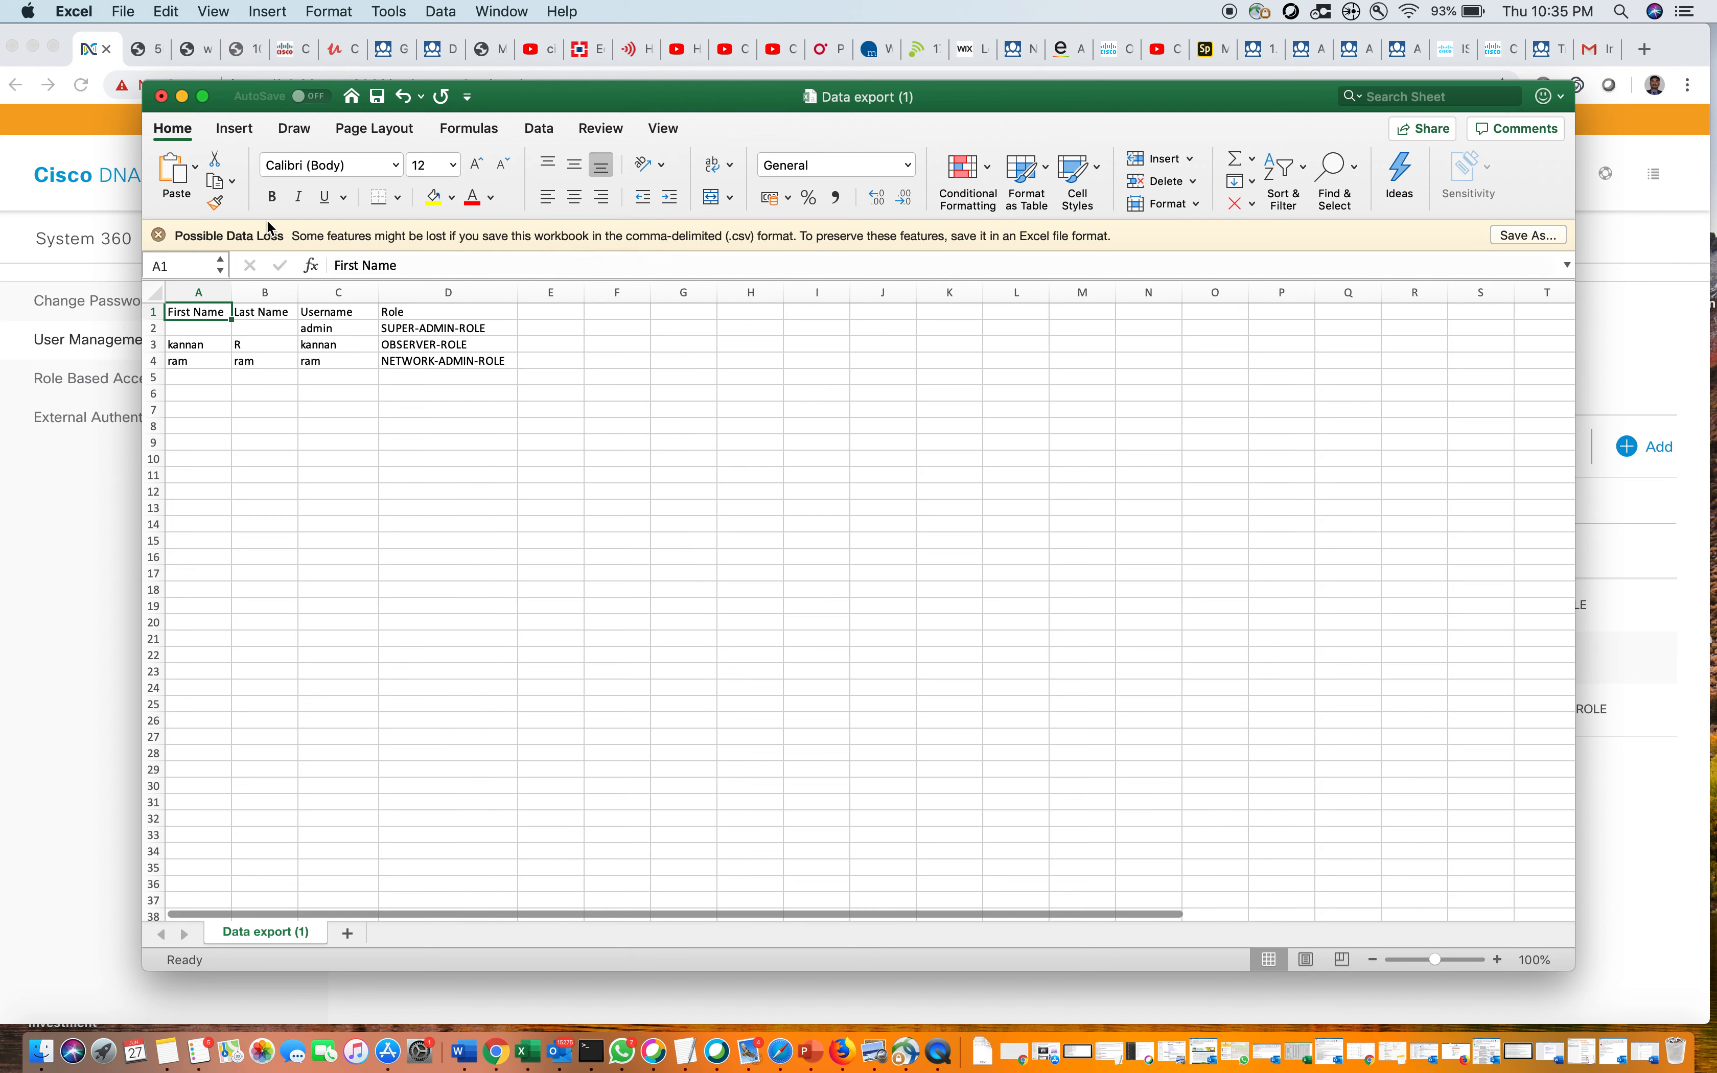
click(182, 98)
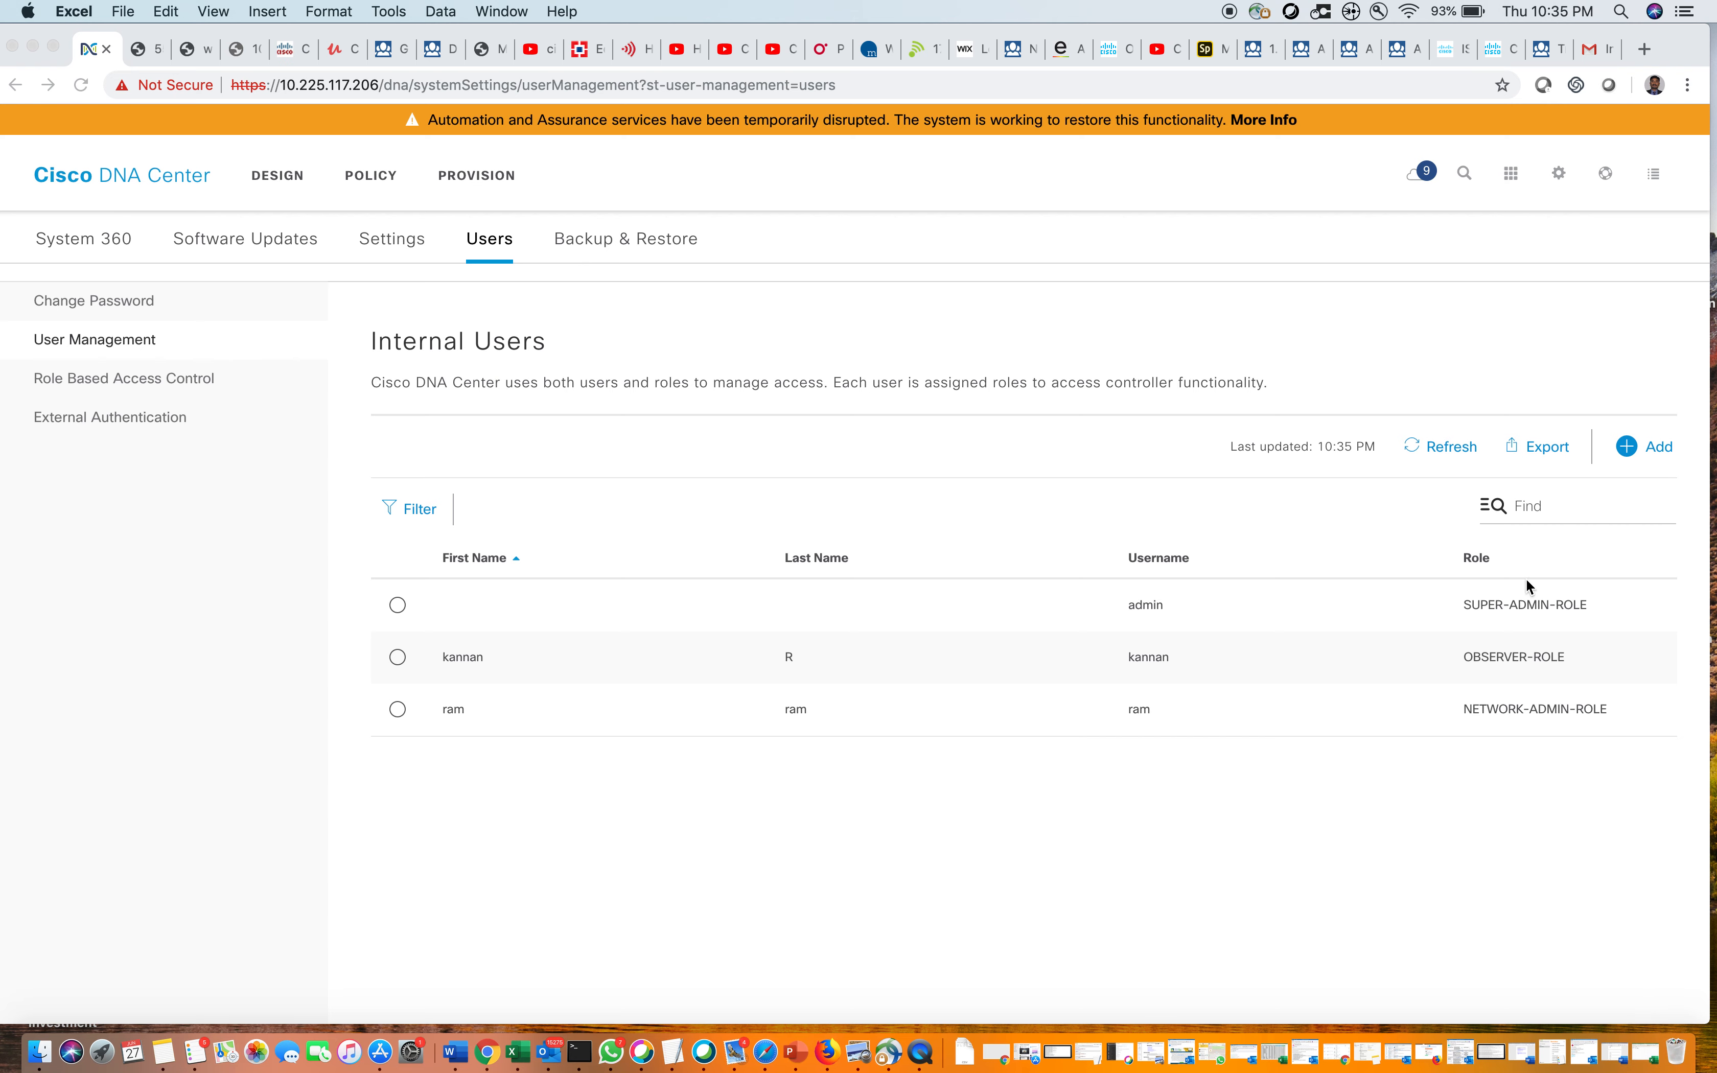
Search the internal user list by a partial name, then clear the search
click(1521, 510)
click(1523, 509)
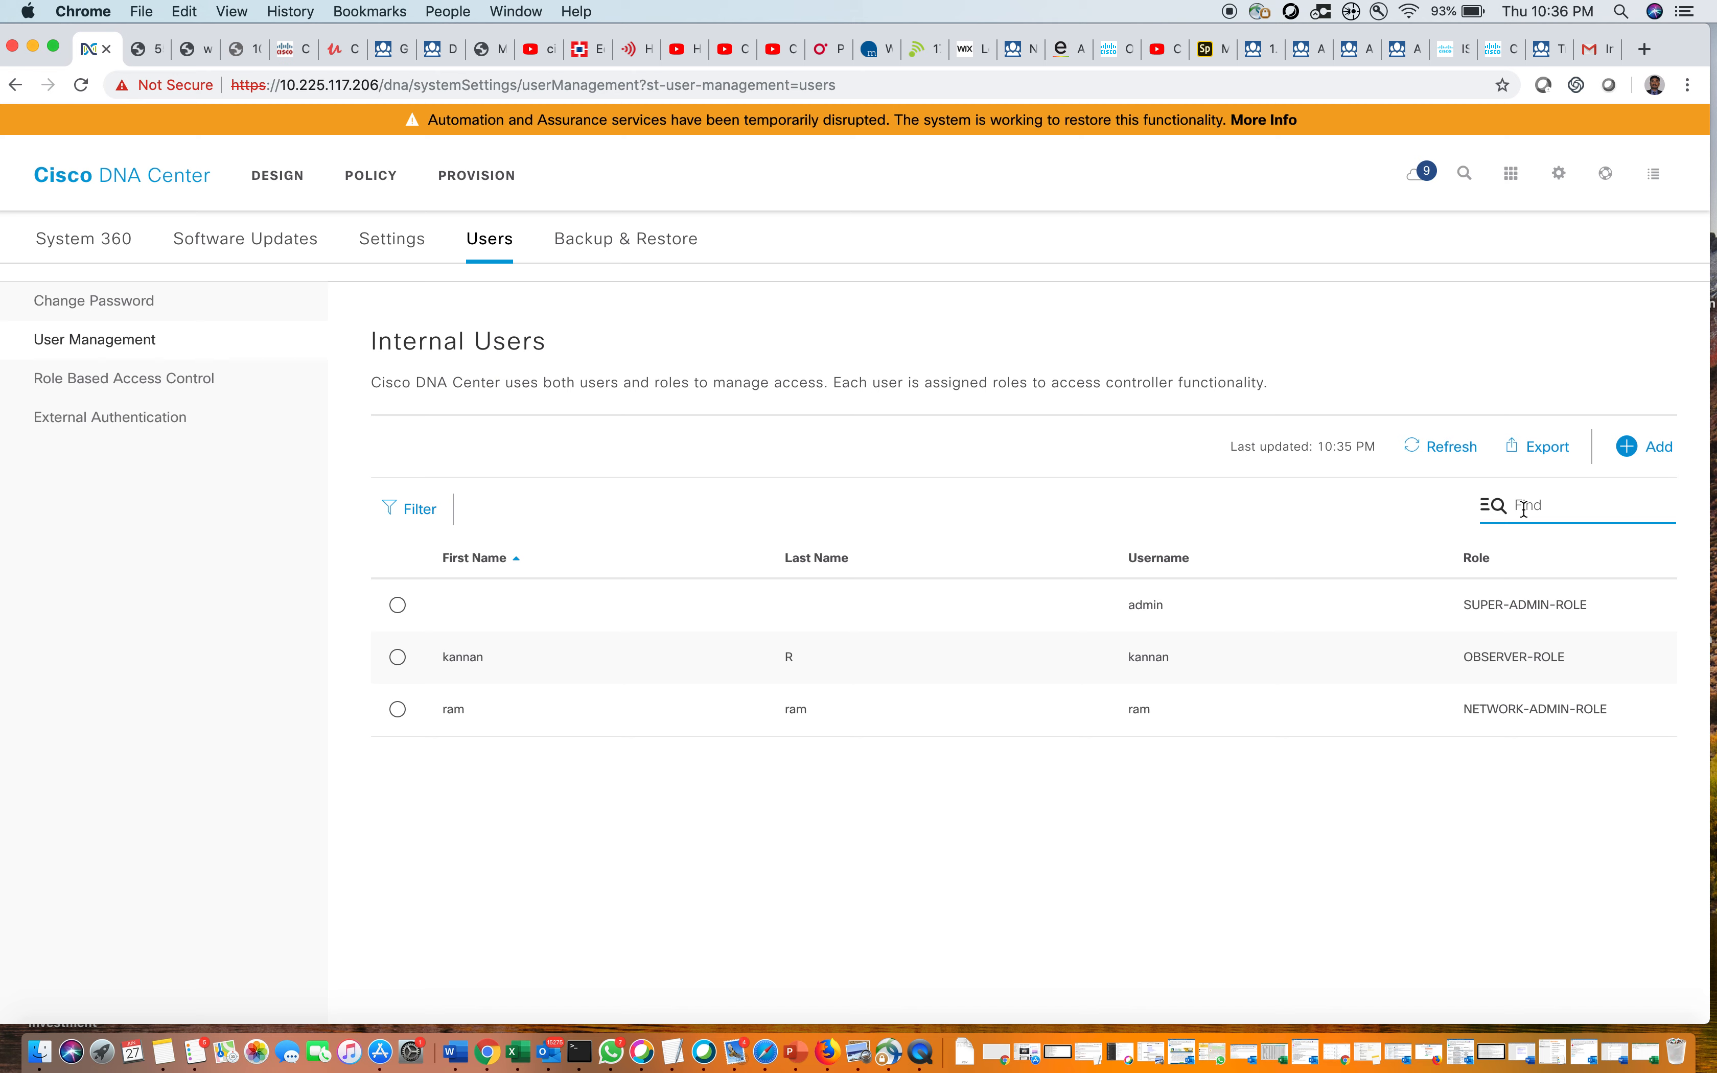
text(ram)
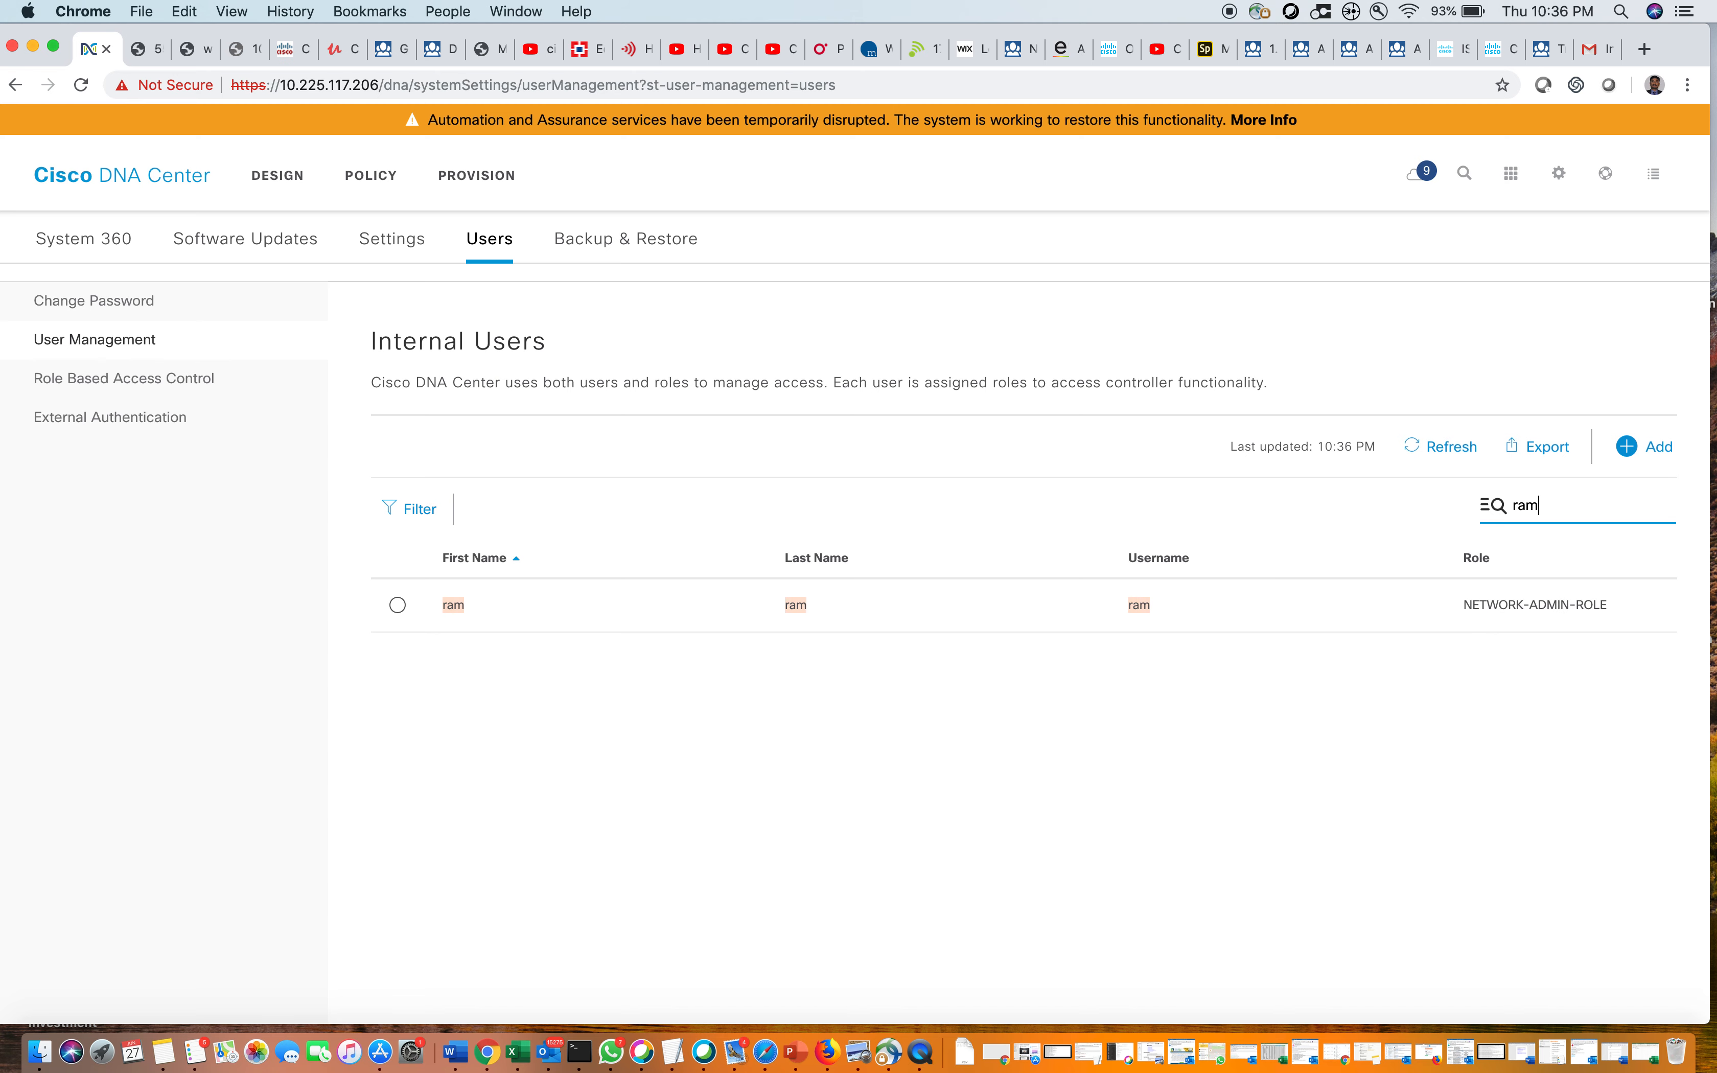
key(BackSpace)
key(BackSpace)
key(BackSpace)
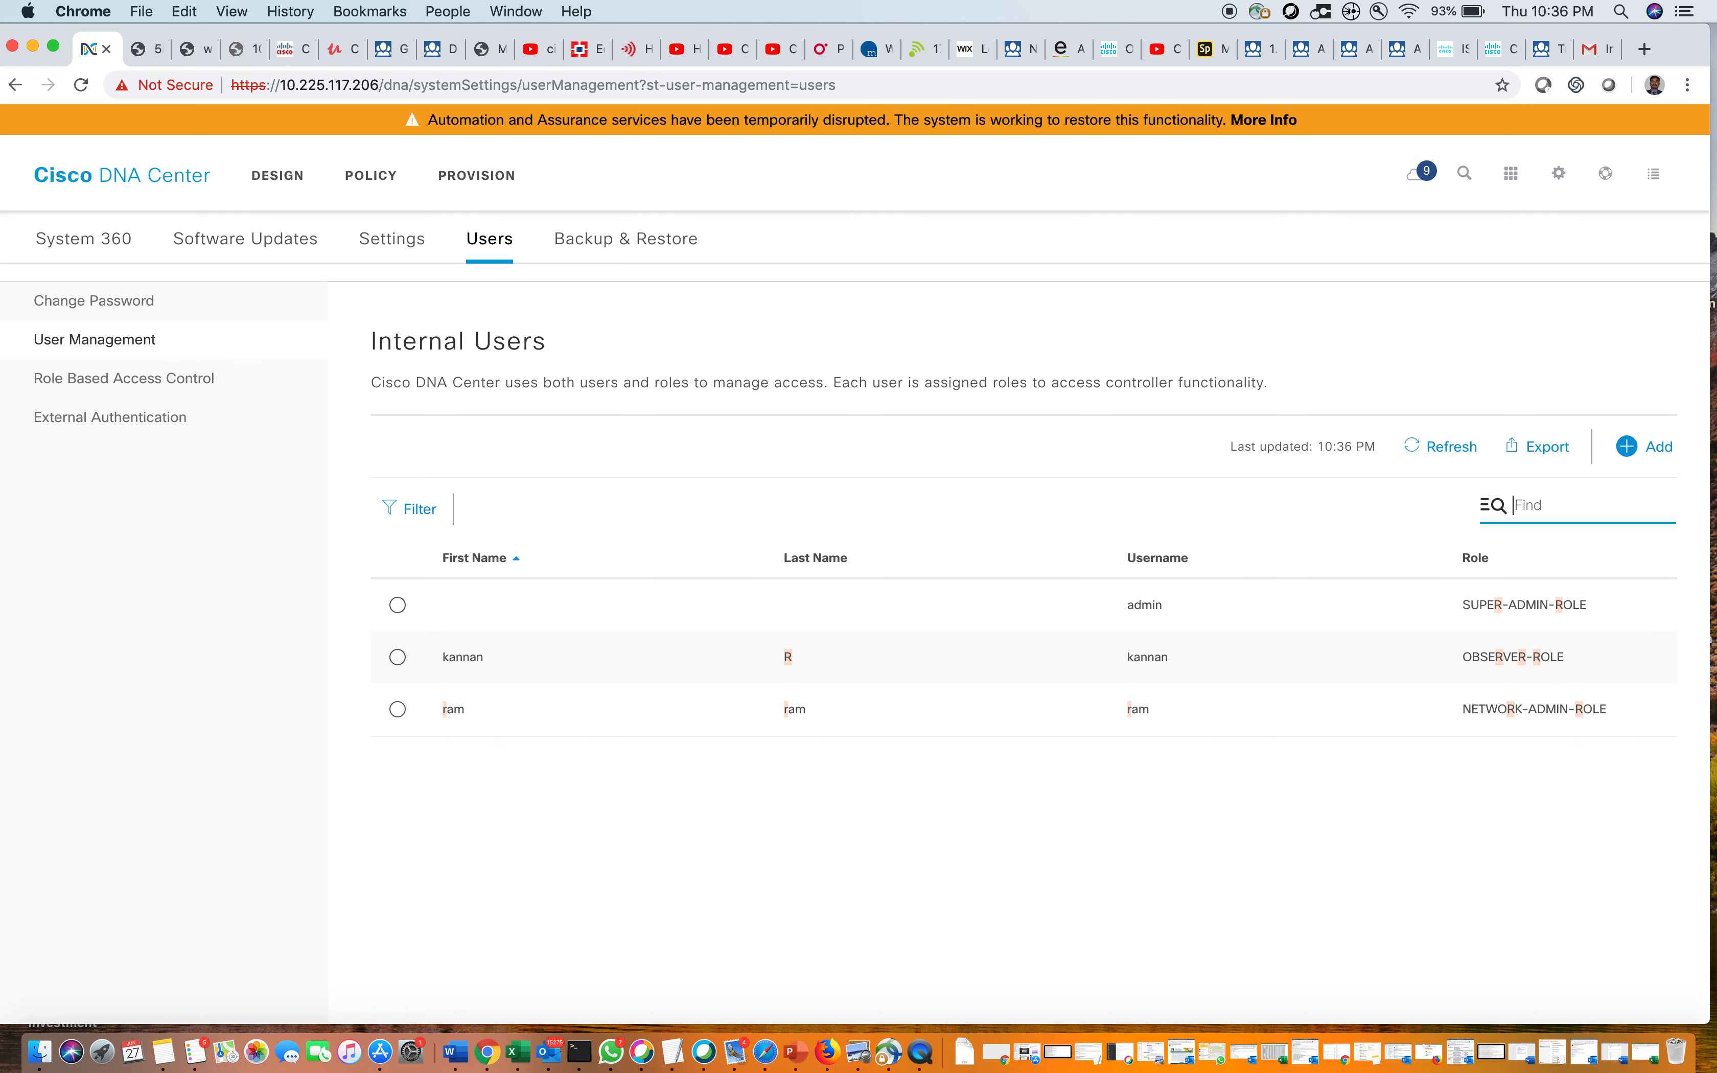
Filter the internal users by SUPER-ADMIN-ROLE, then remove that filter
click(413, 509)
click(534, 675)
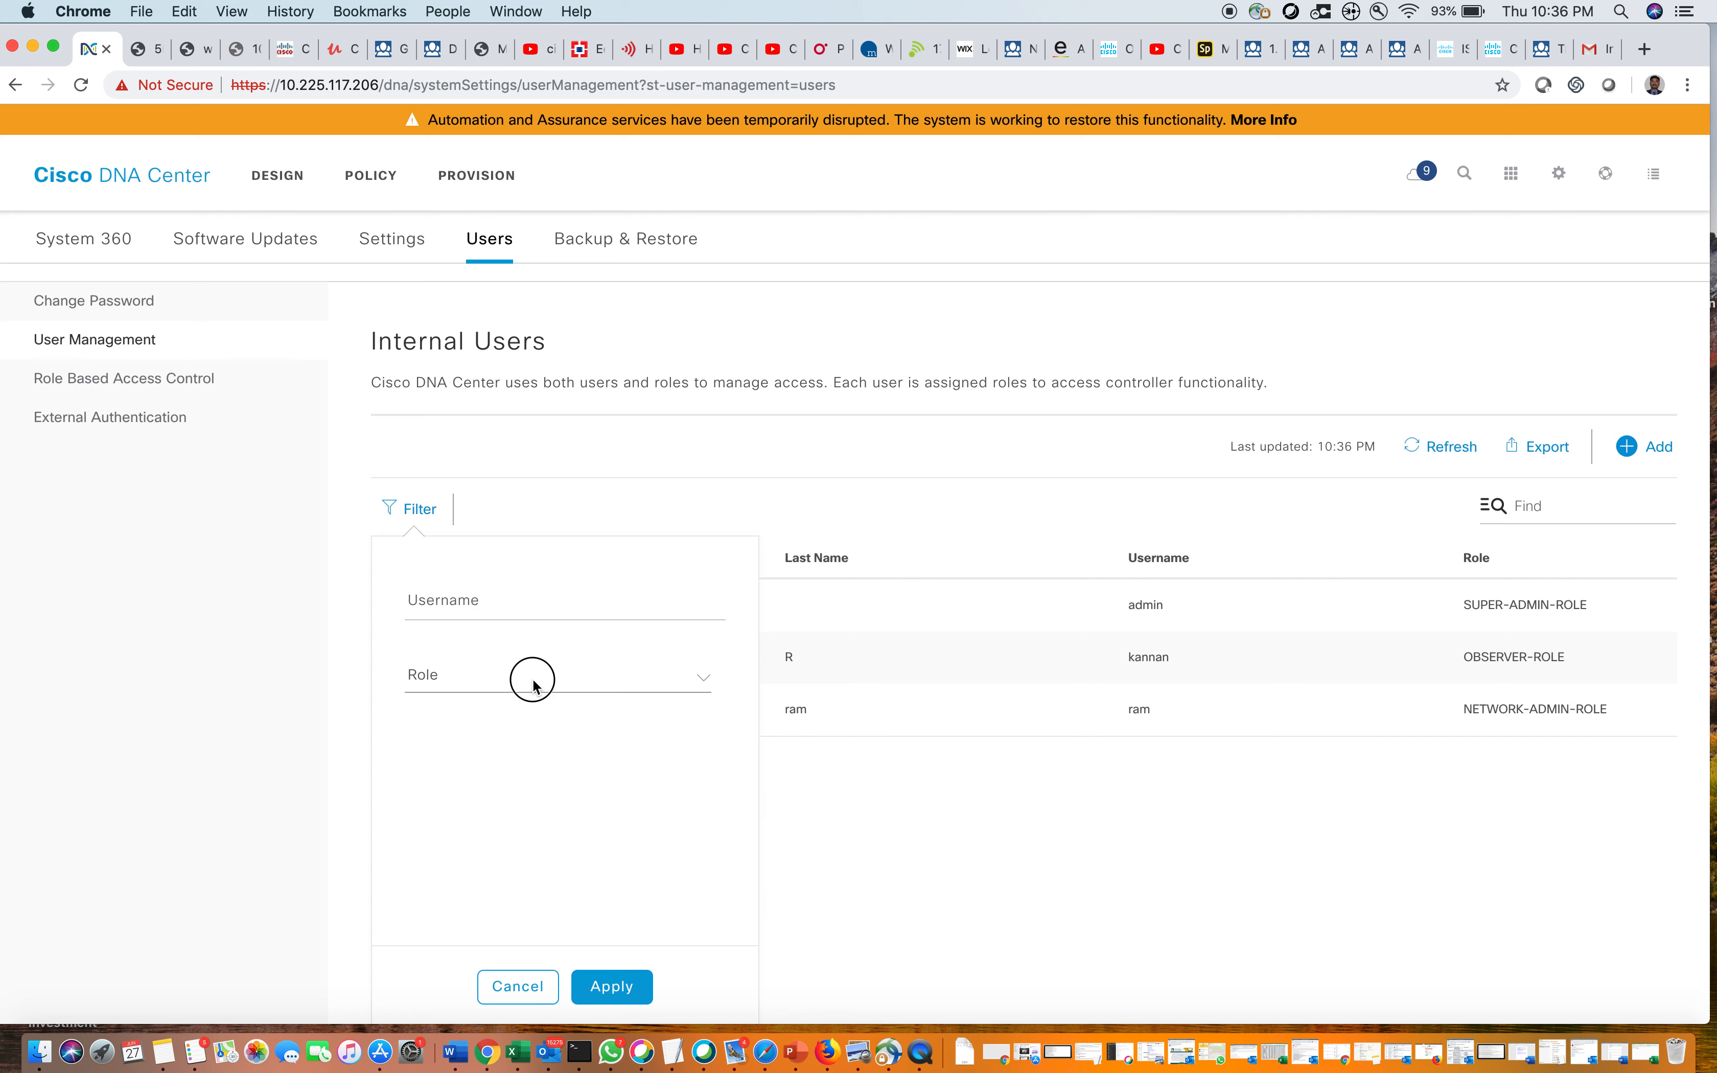
click(533, 729)
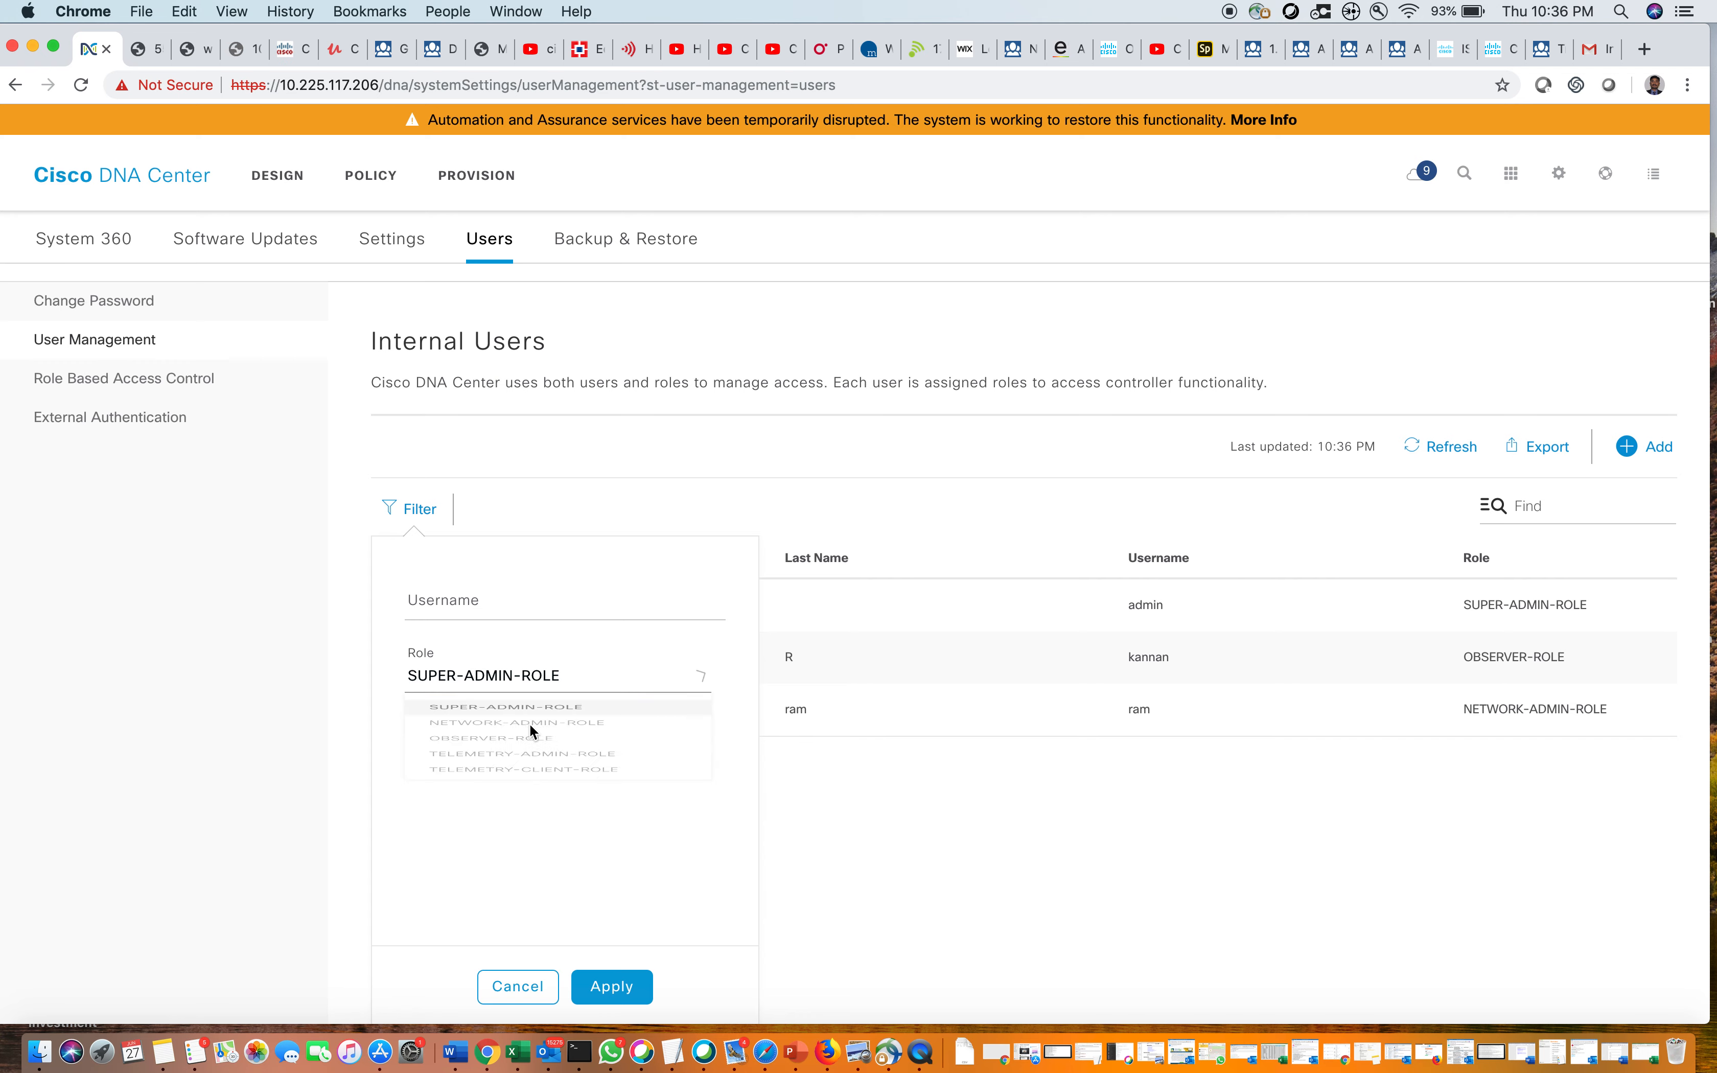
click(613, 987)
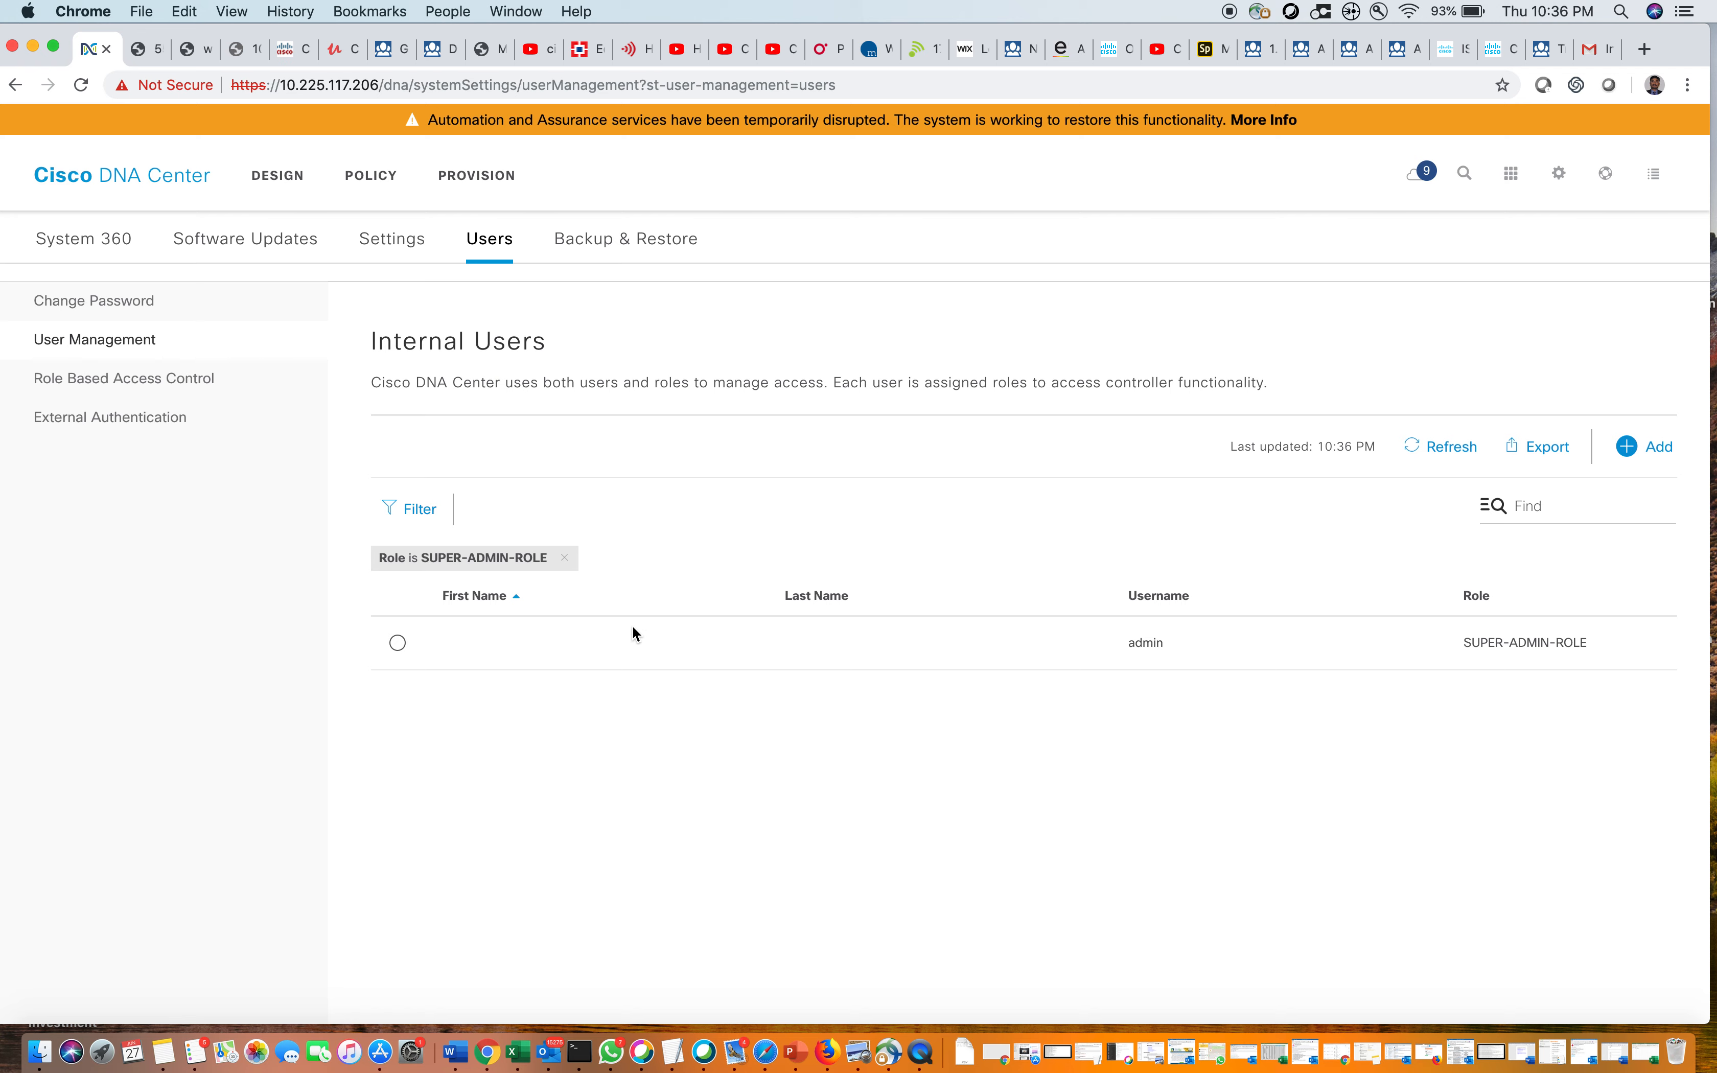
click(567, 560)
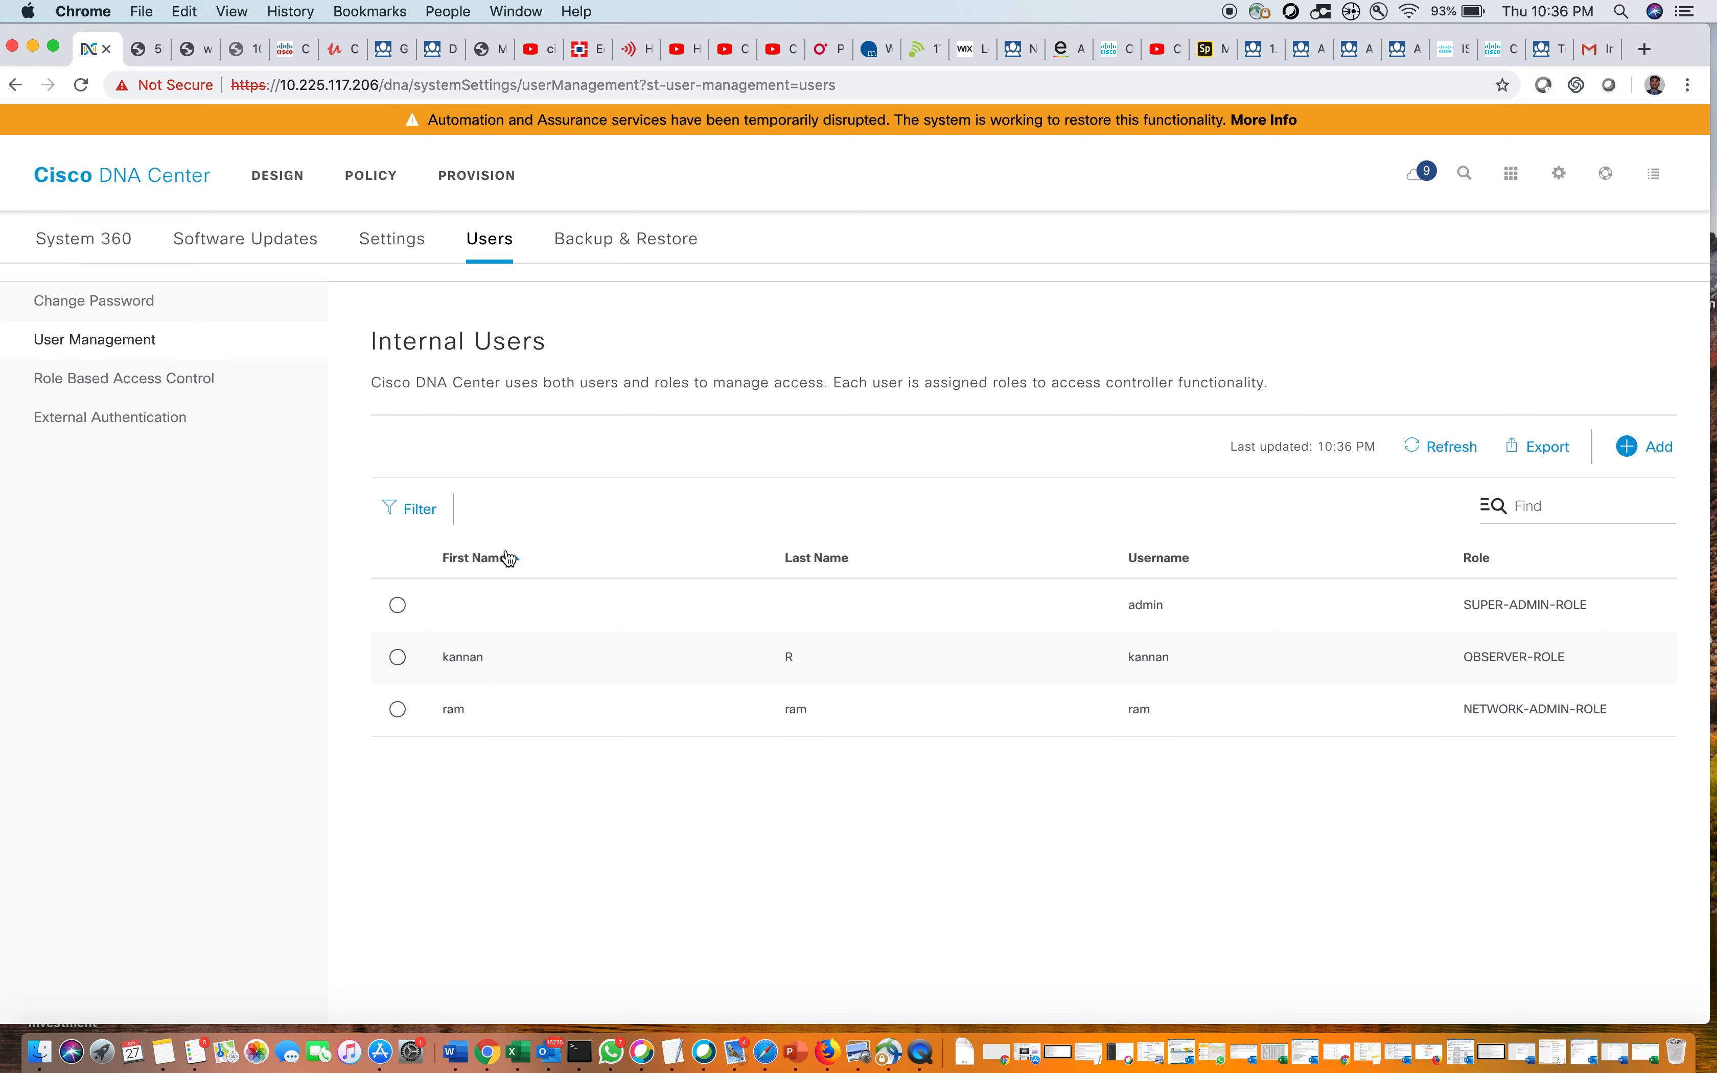
Filter the users by a username together with the role filter, then remove both filters
click(424, 511)
click(448, 600)
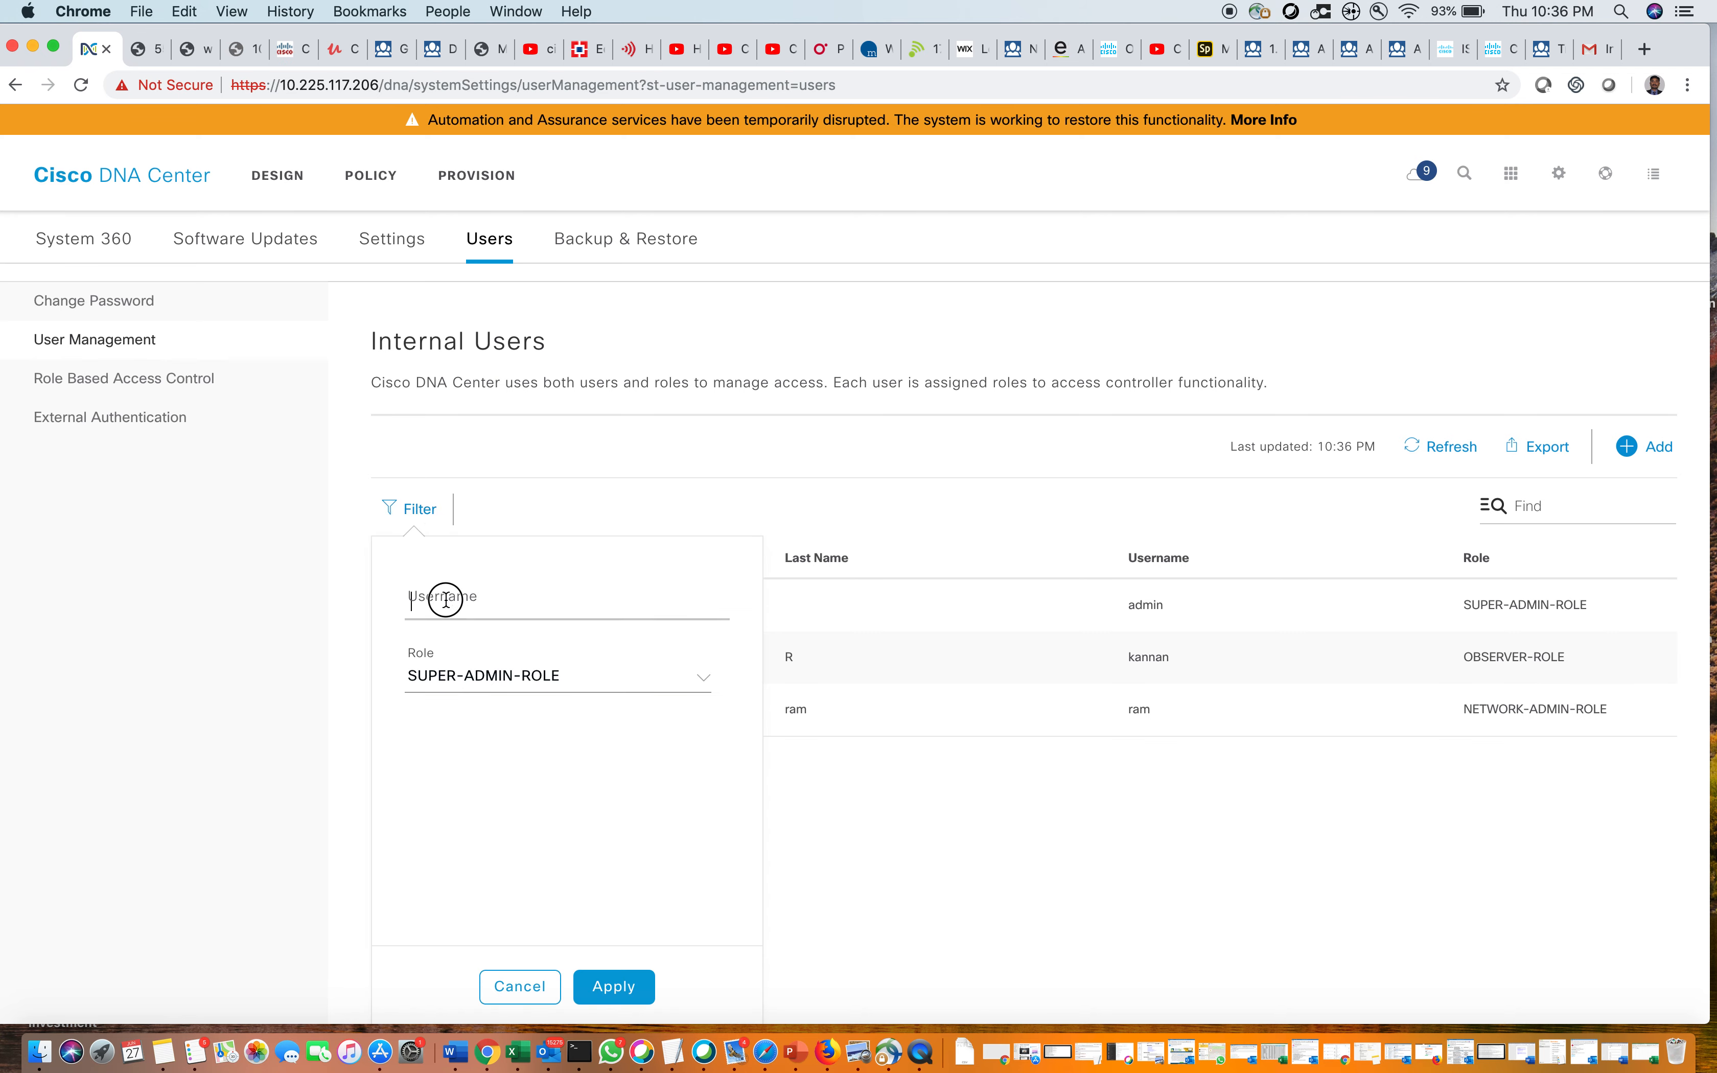
text(kannan)
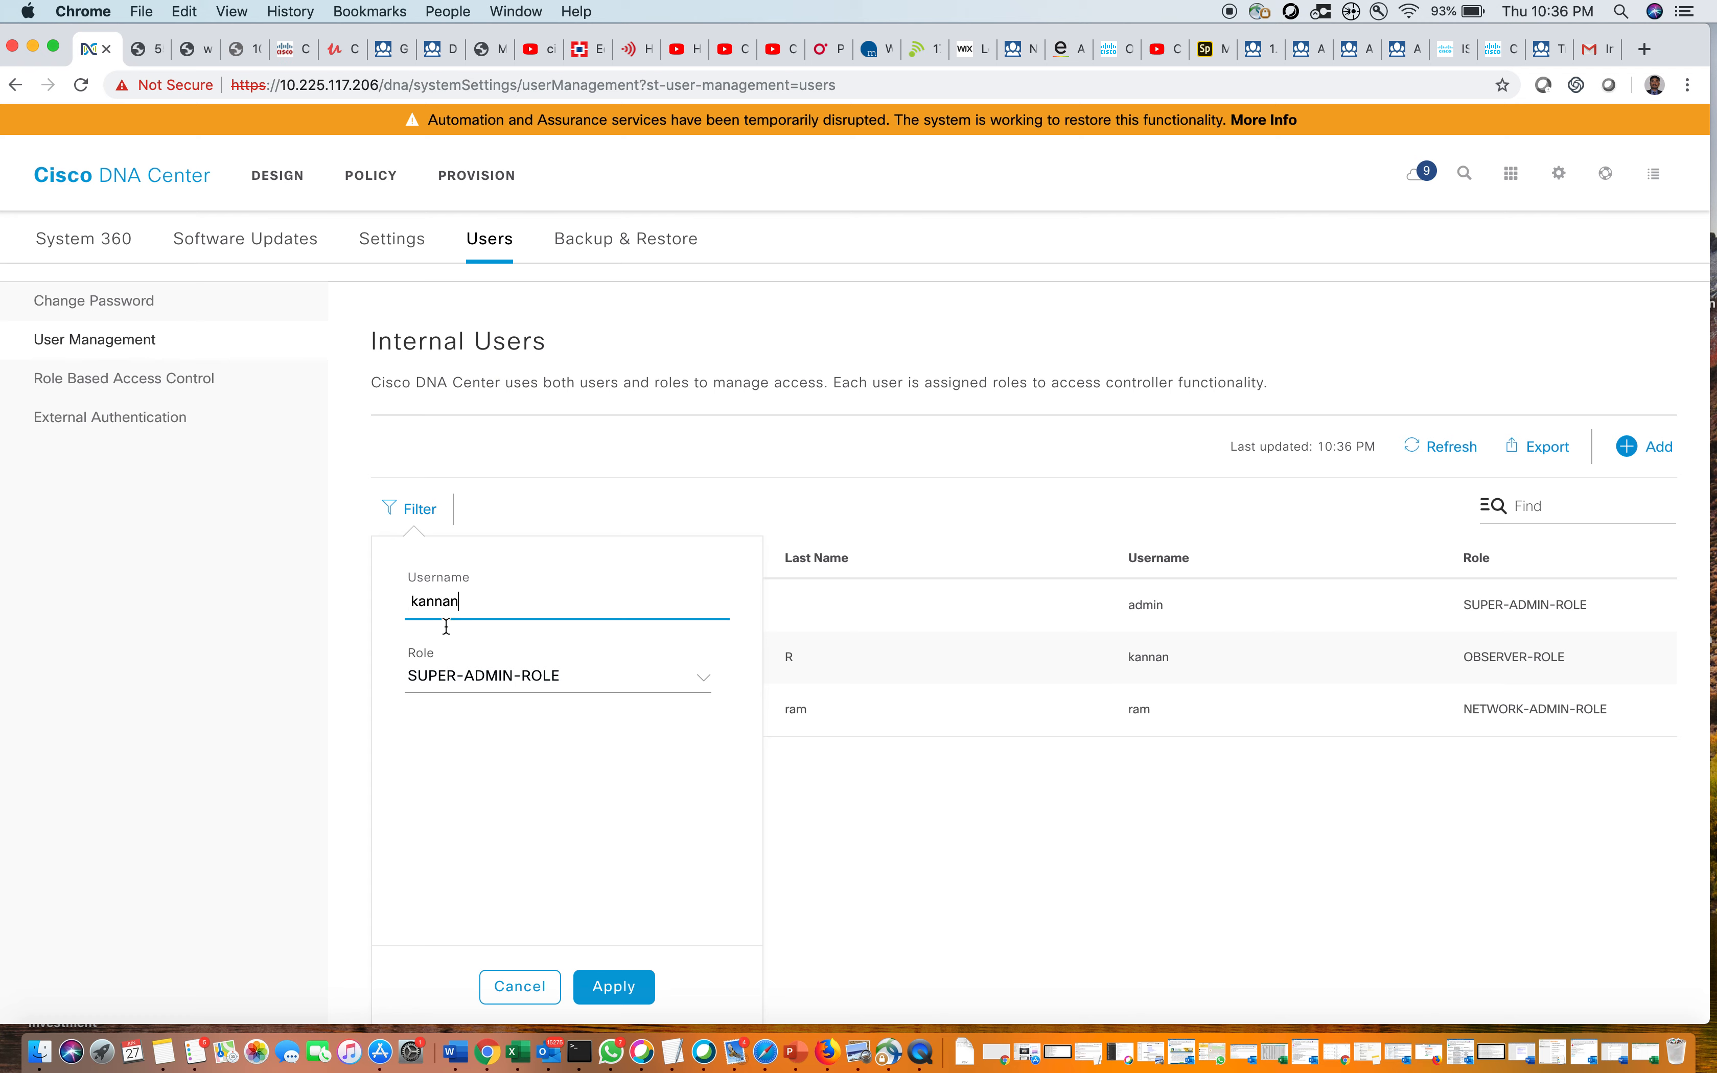
click(618, 990)
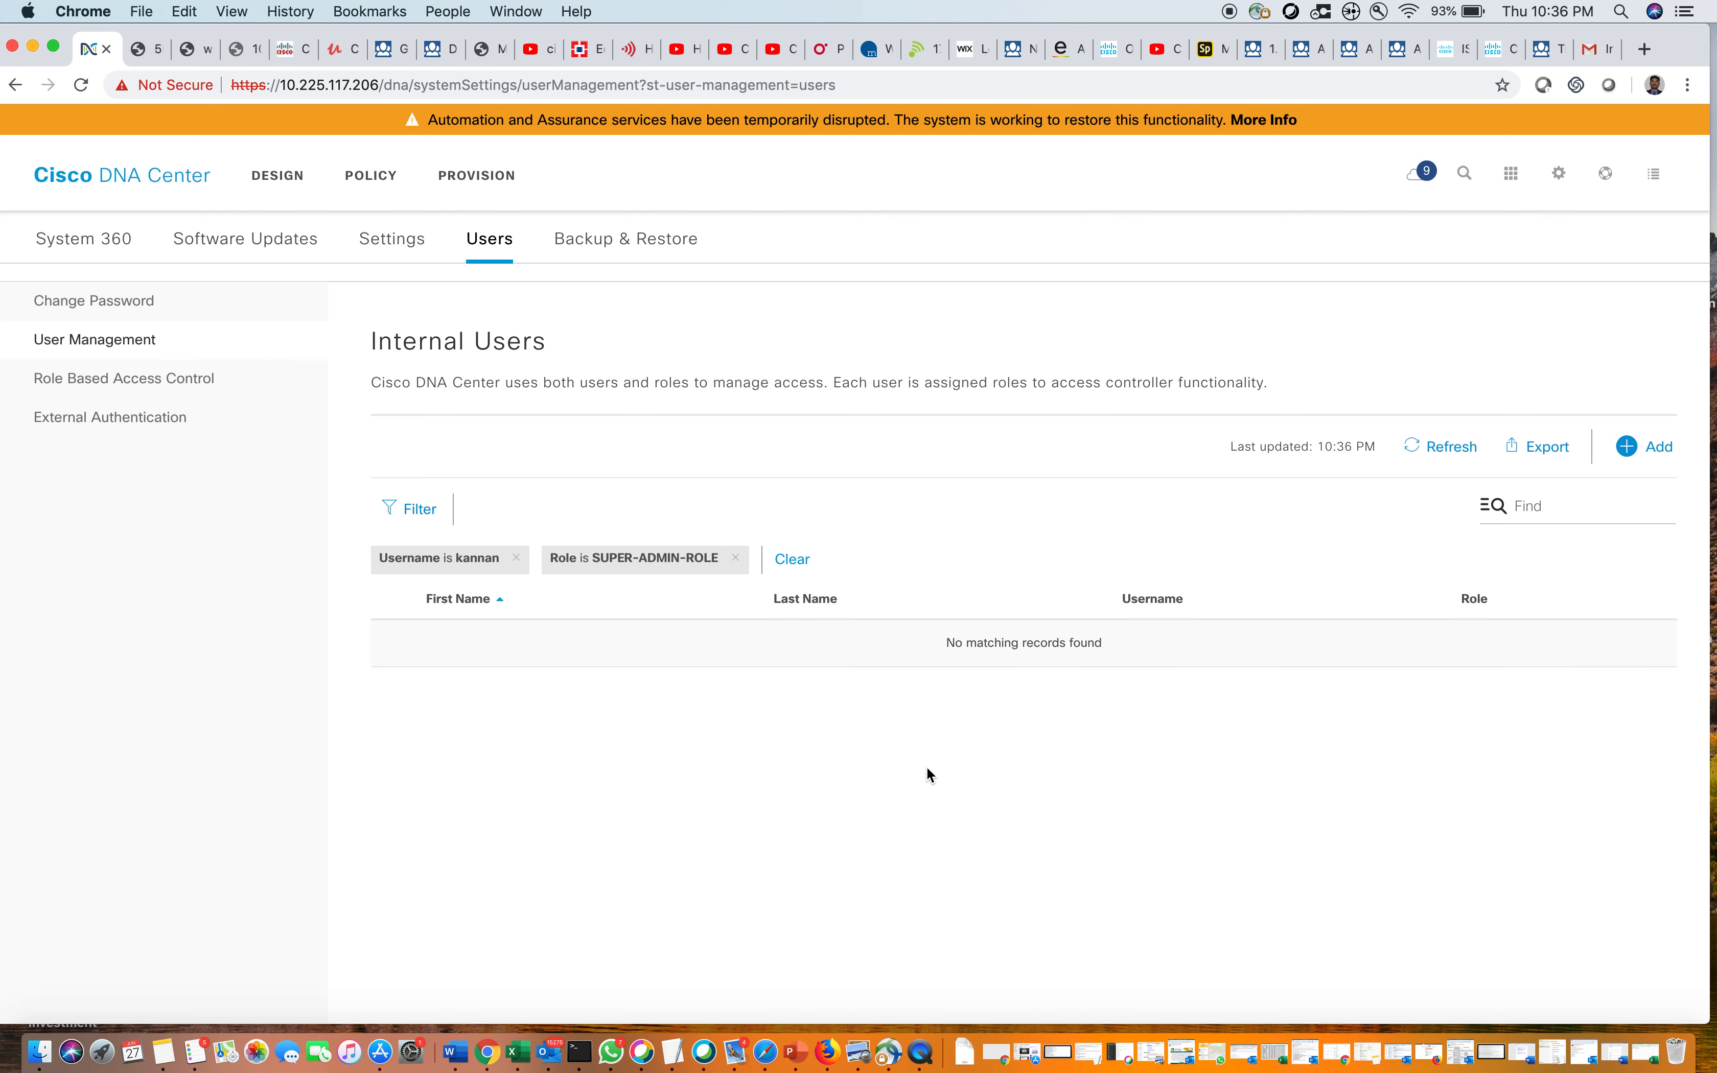
click(516, 559)
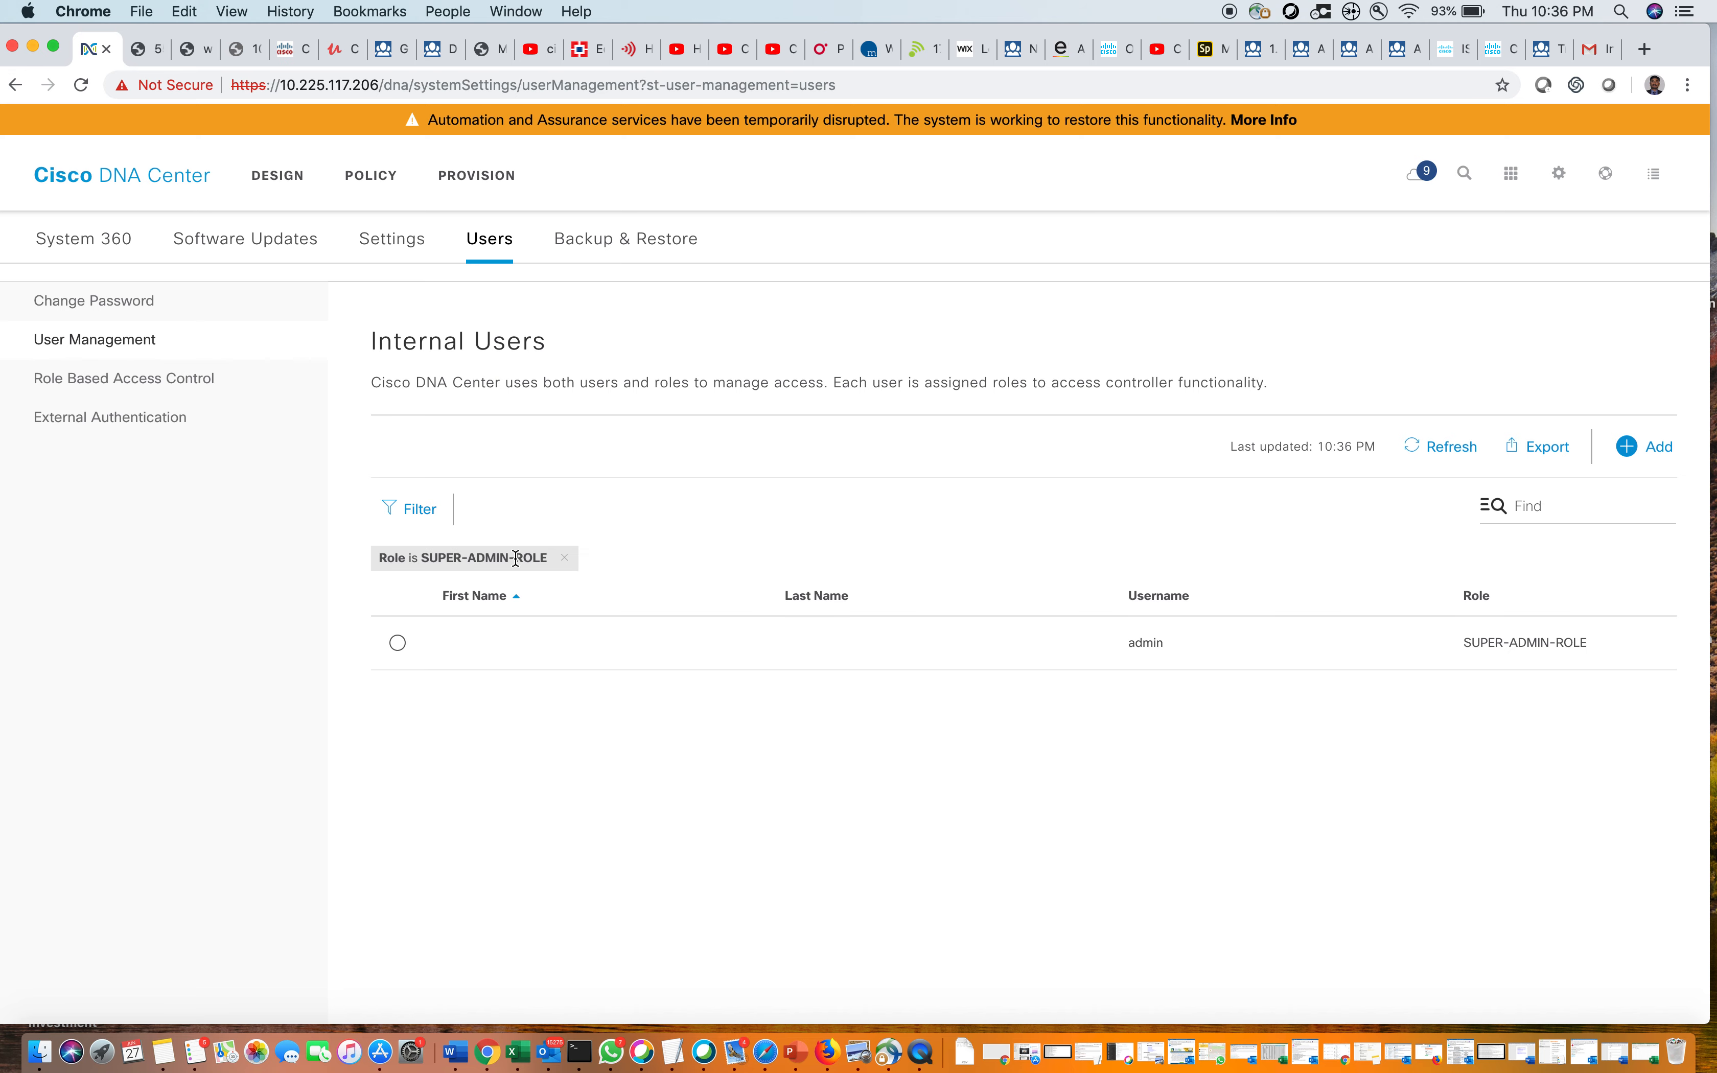
click(566, 557)
Filter by that username and OBSERVER-ROLE, then clear all filters
click(413, 511)
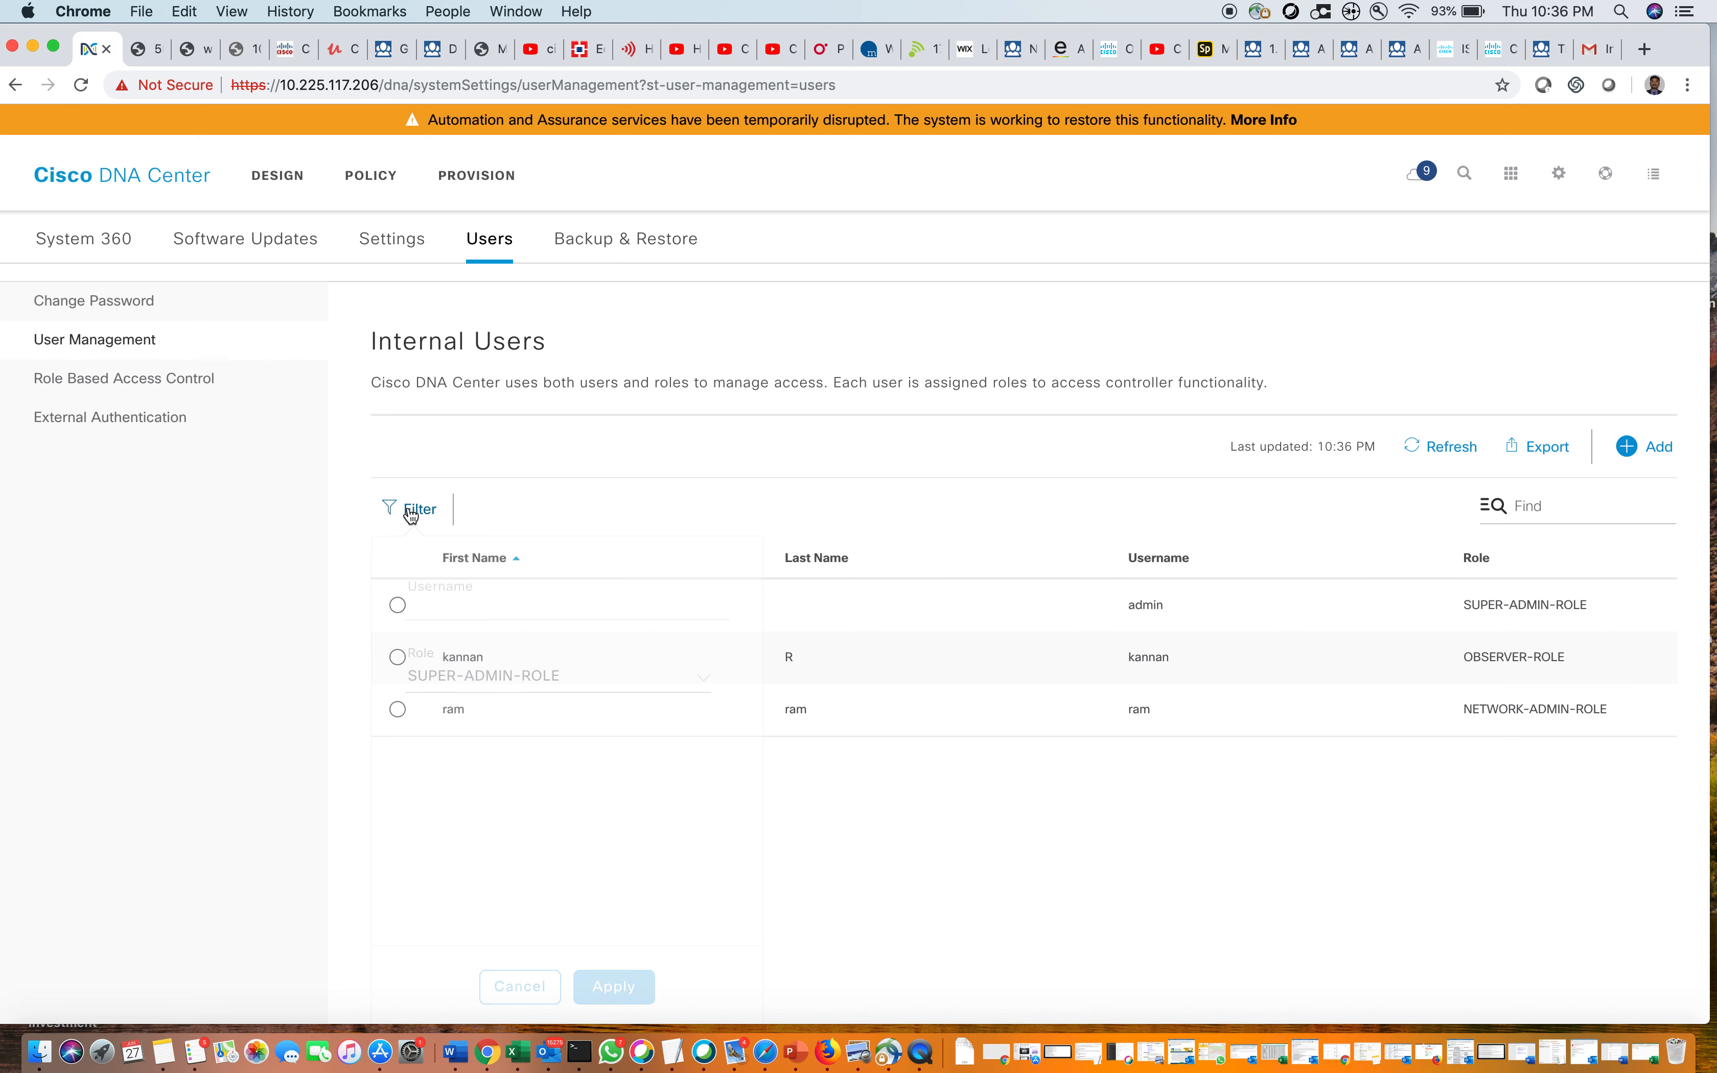
click(511, 605)
text(ka)
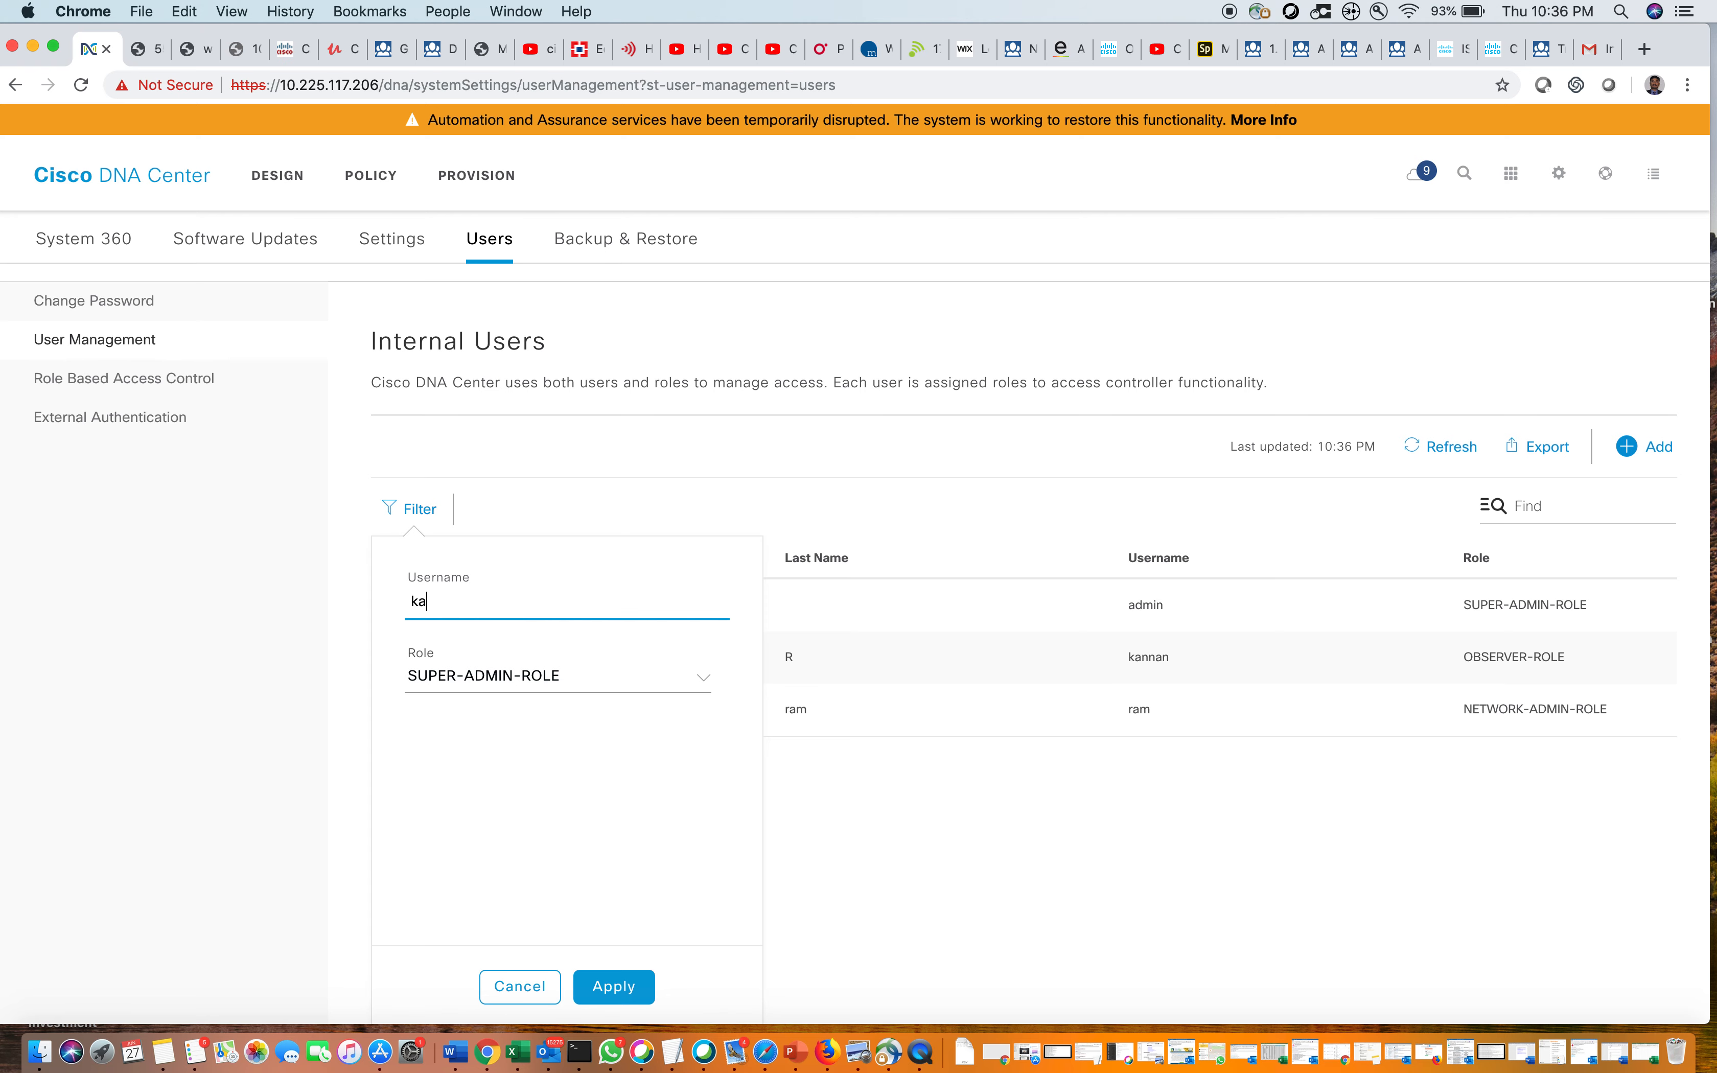
text(nnan)
click(544, 678)
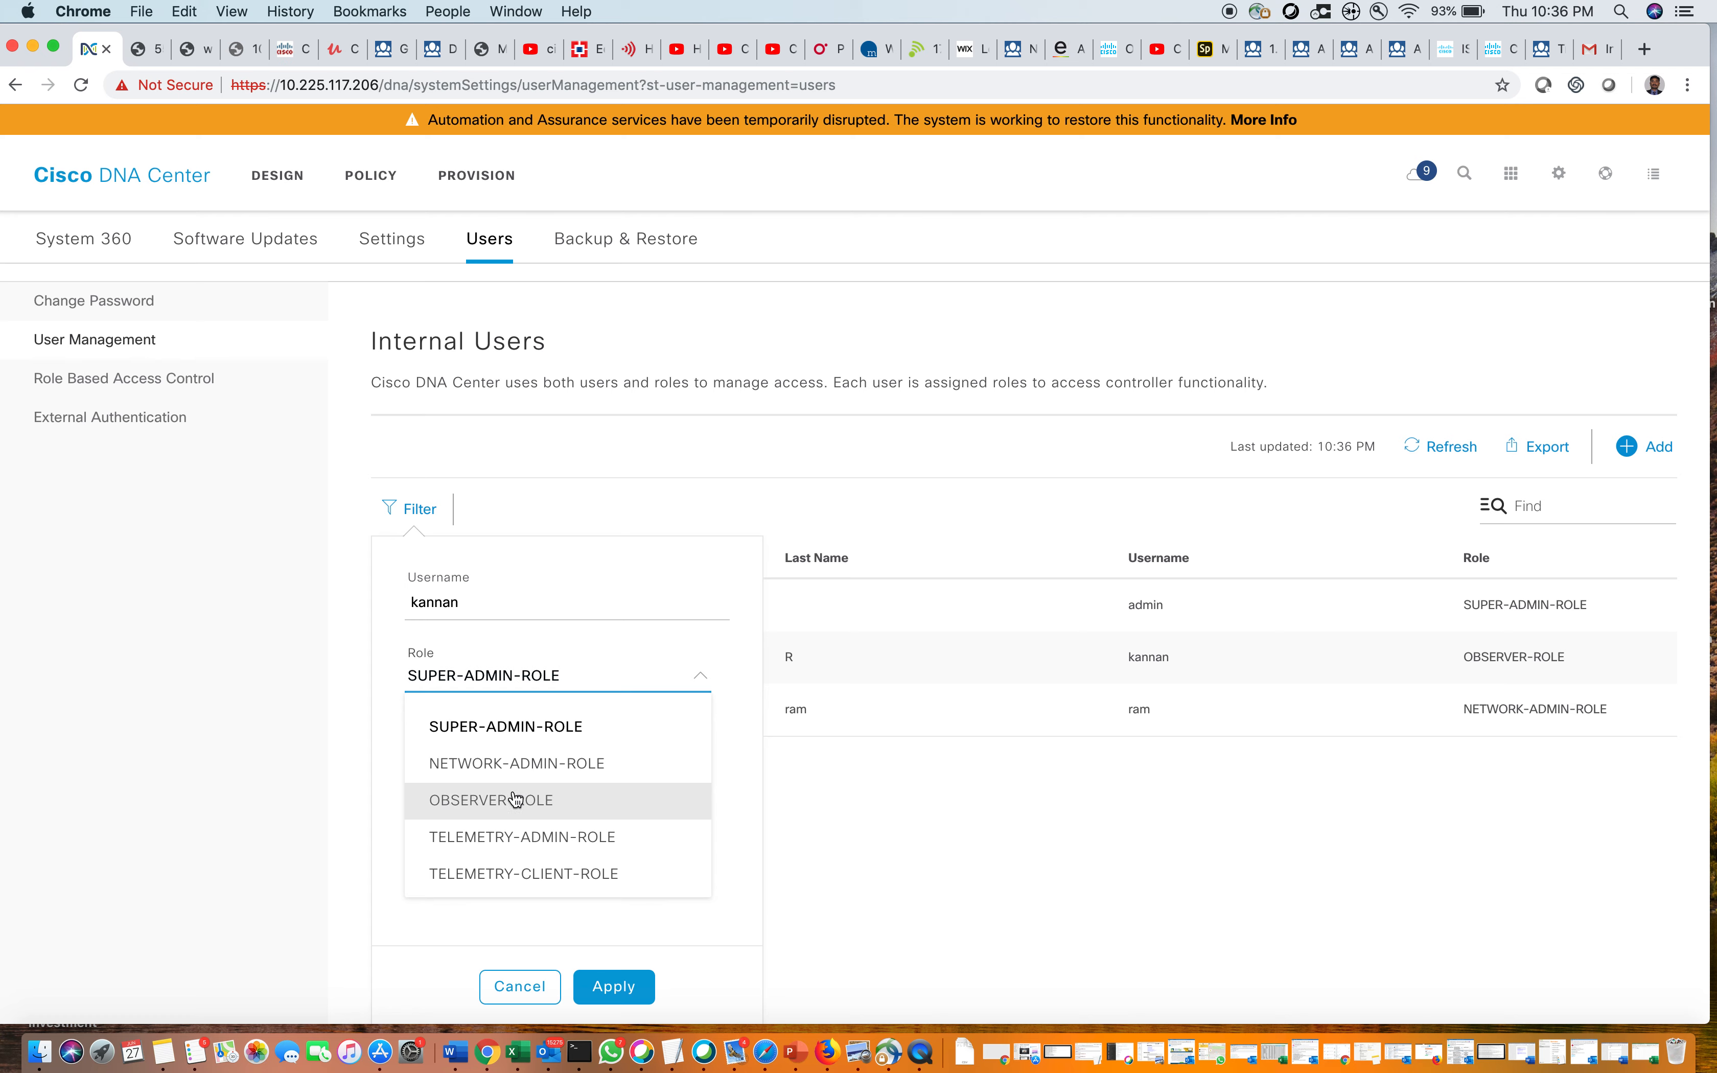
click(557, 801)
click(602, 984)
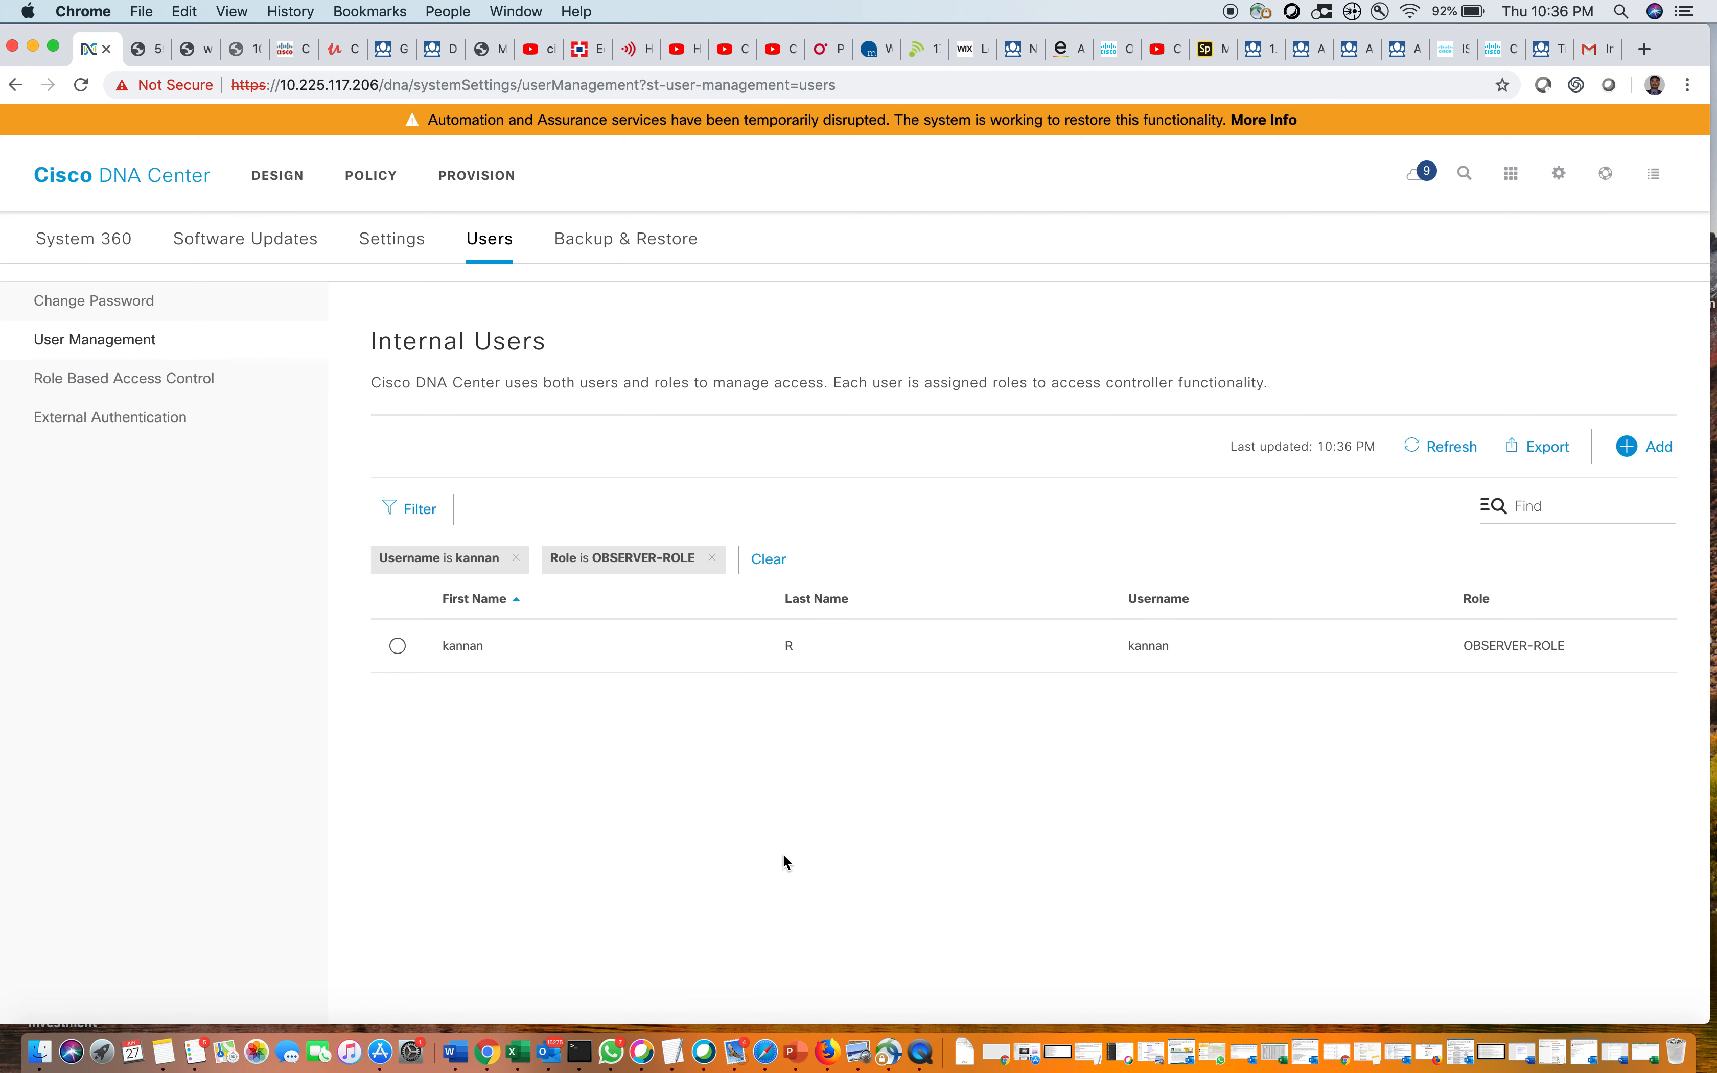
click(778, 570)
Sort the user list by first name, last name, username, and finally by role
click(480, 561)
click(804, 564)
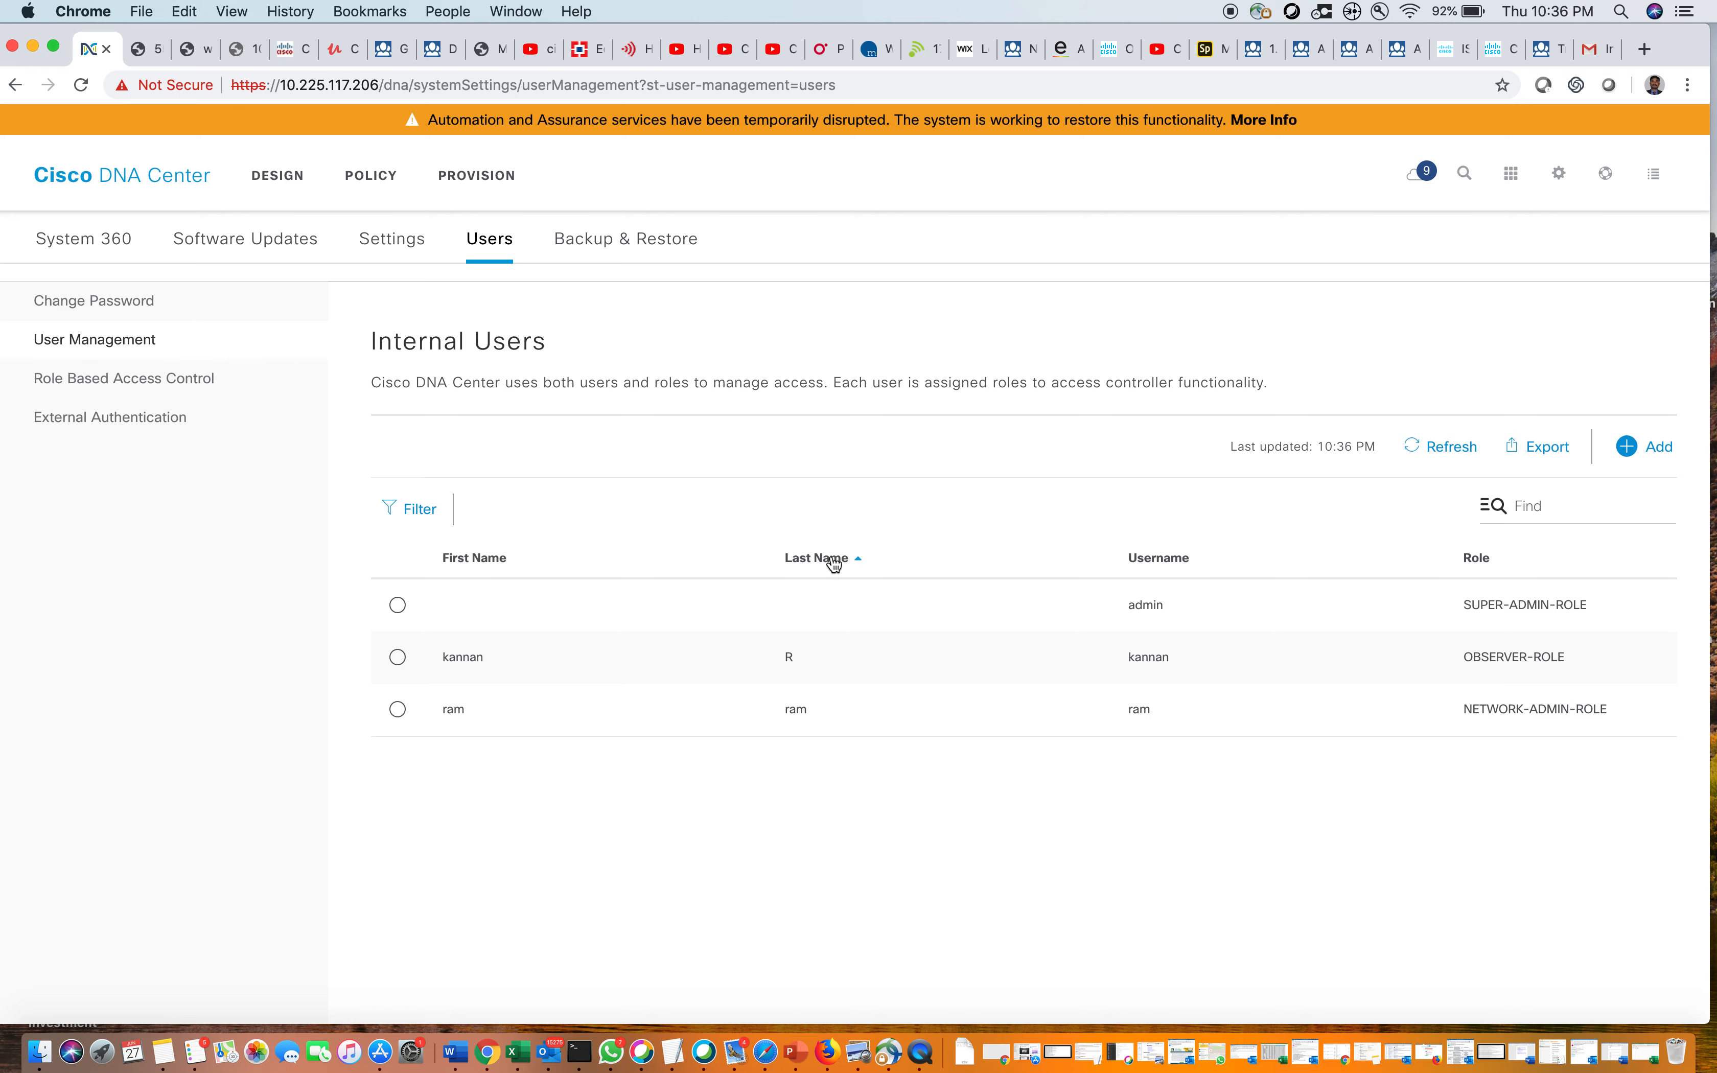
click(1173, 565)
click(1476, 561)
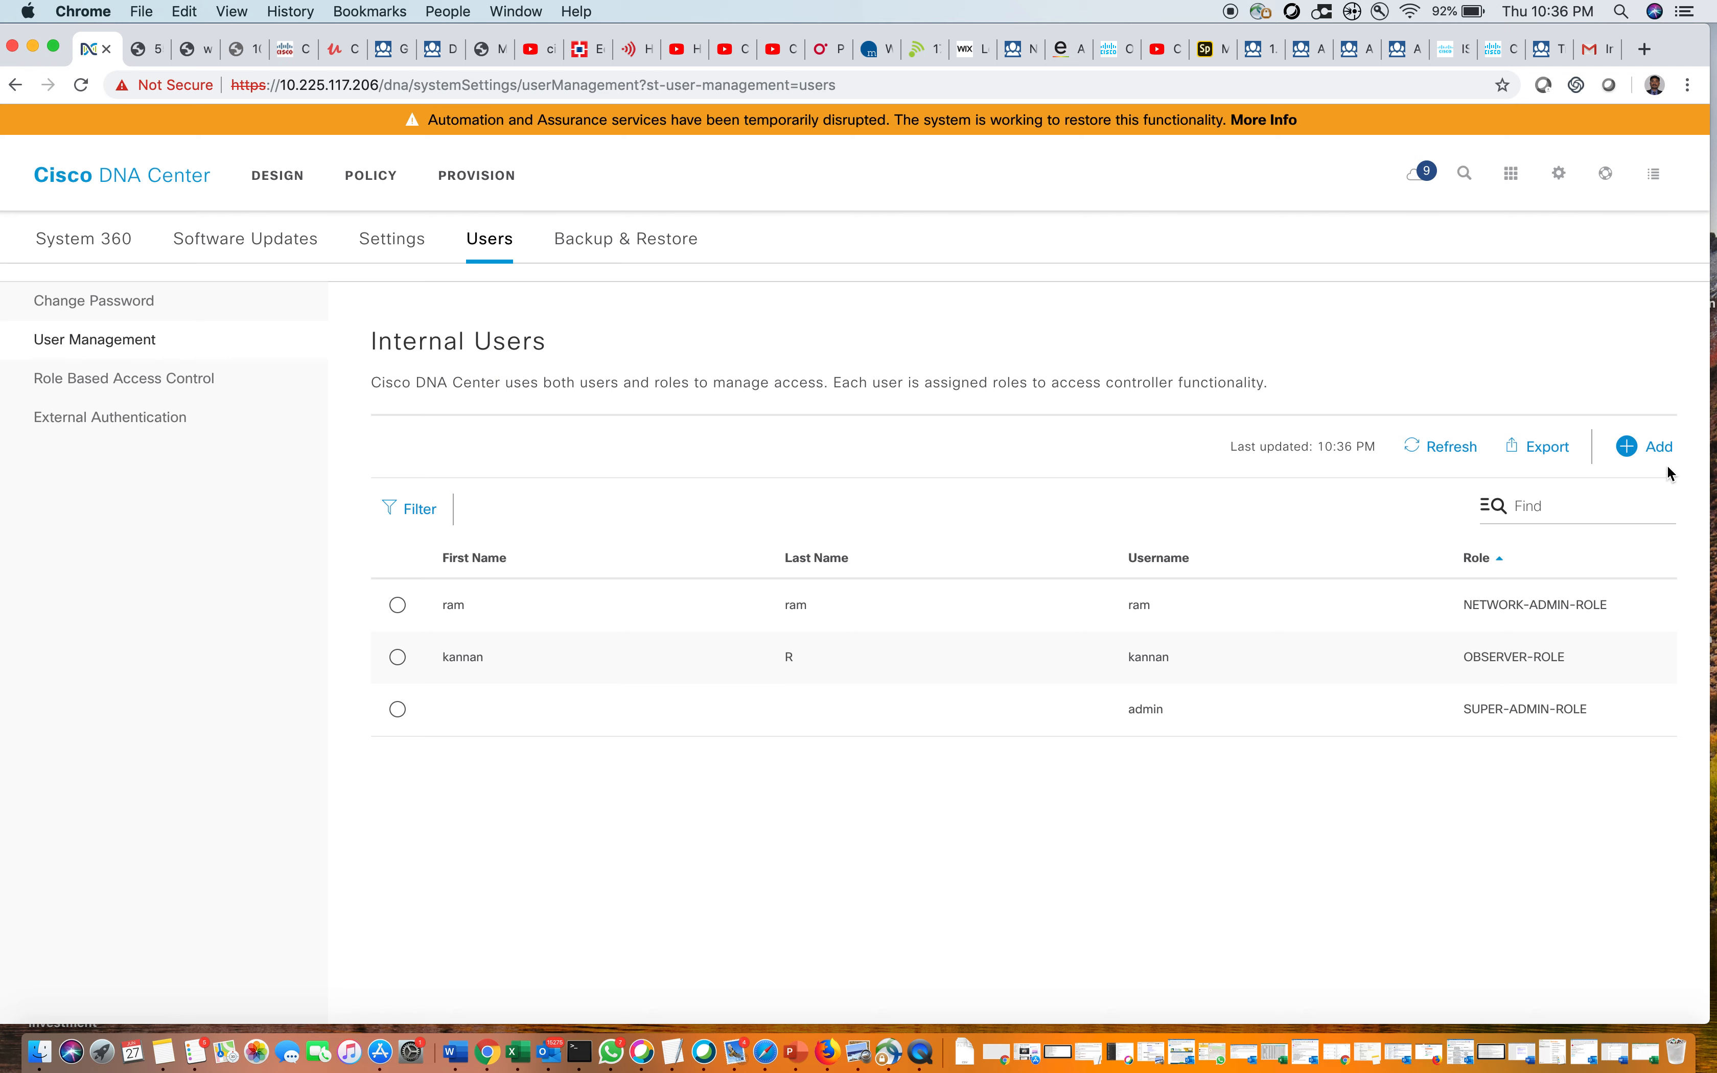
Start a new internal user and enter its first name, last name and username
click(1661, 447)
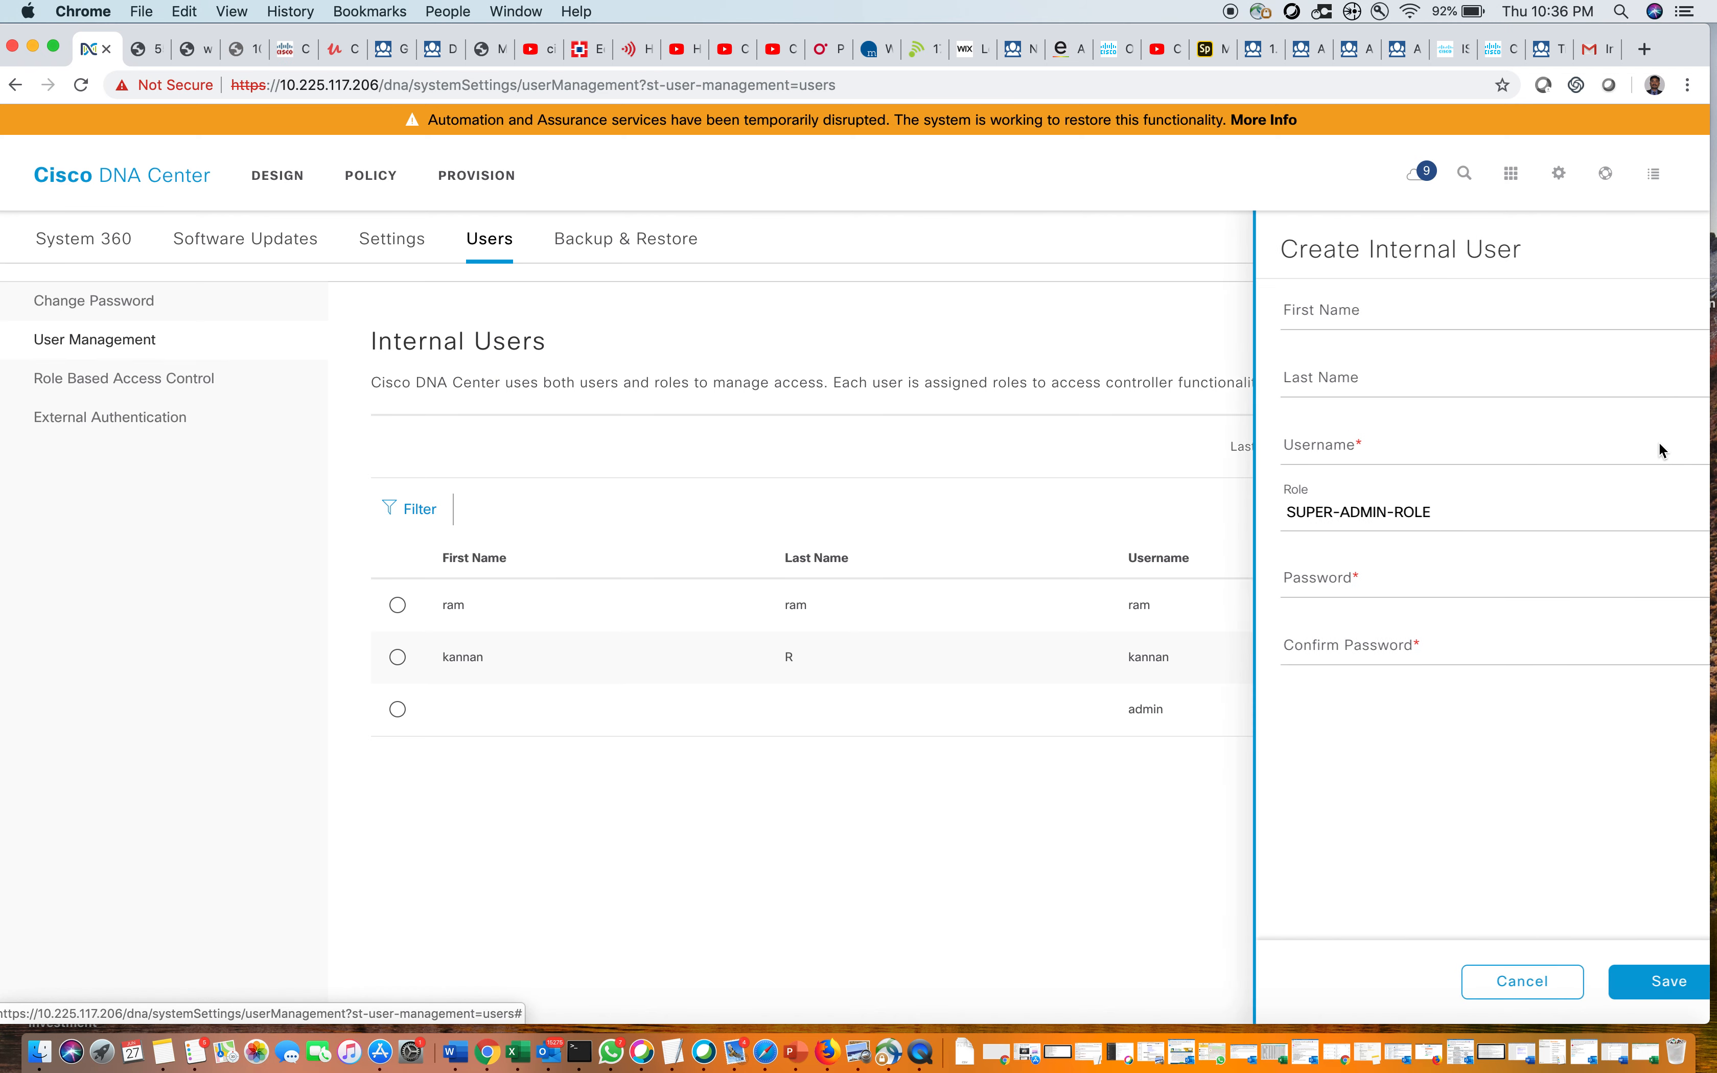
click(1296, 304)
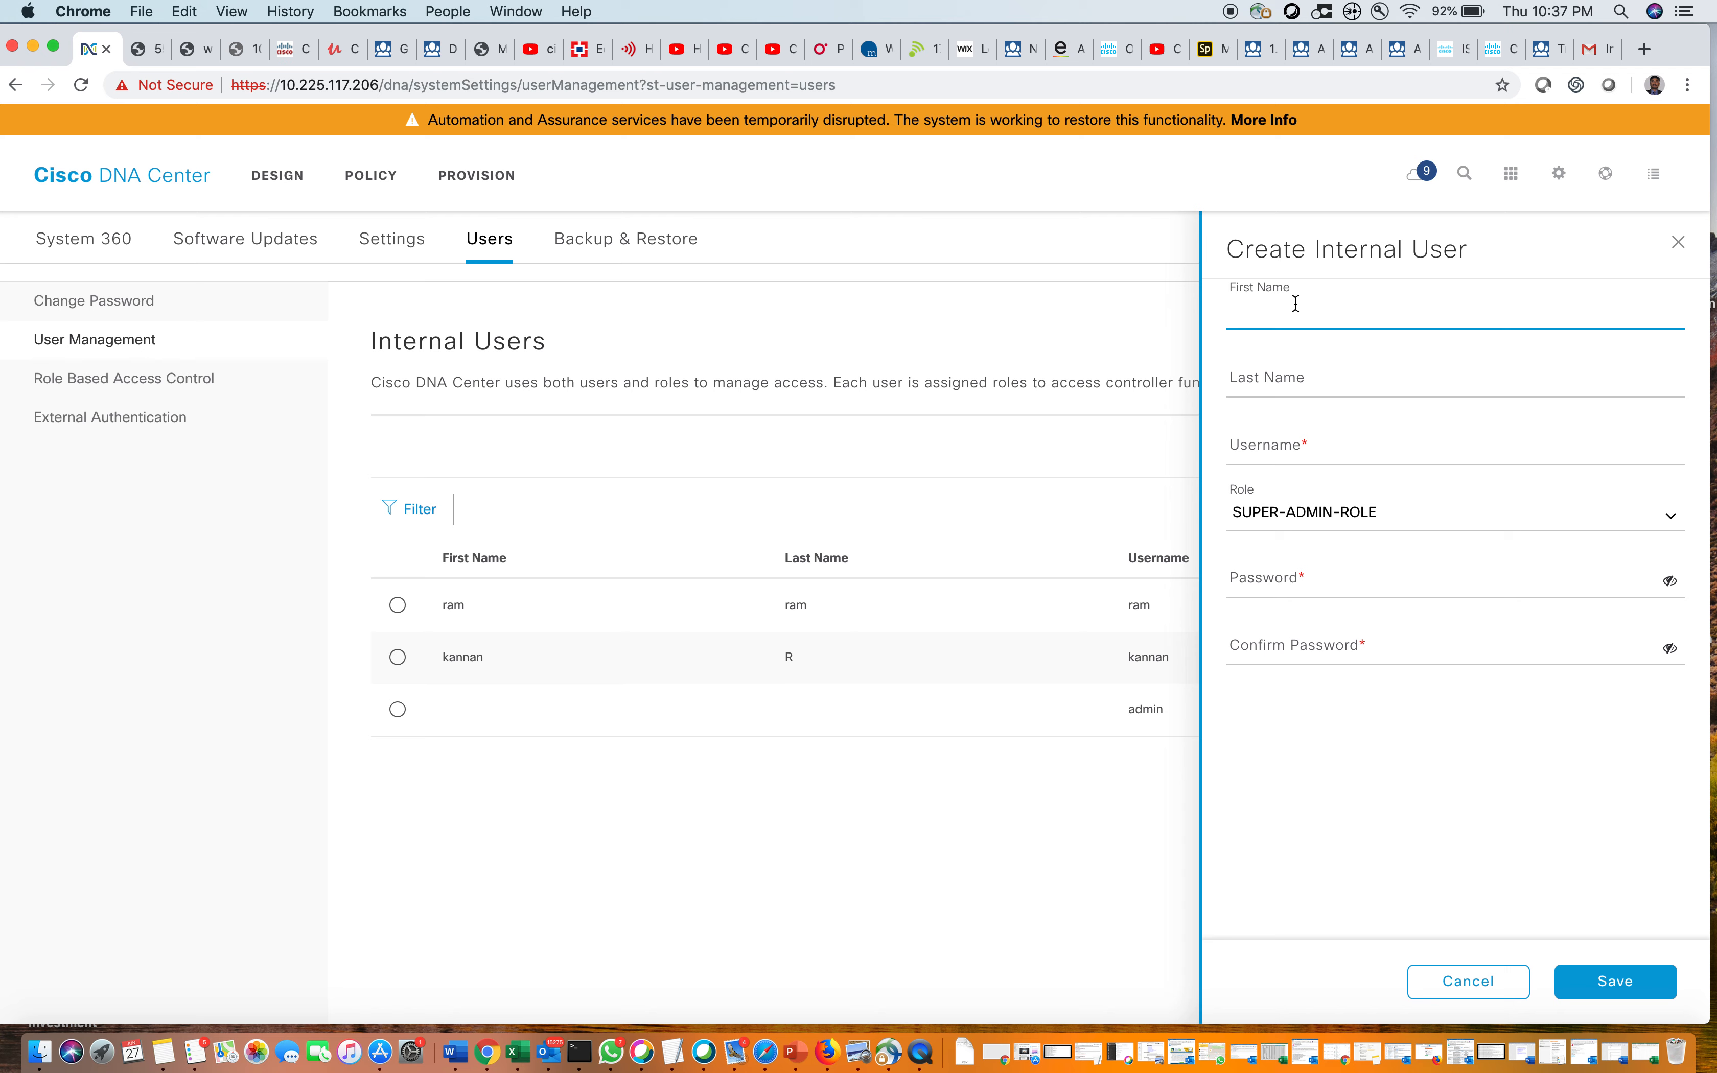
click(1290, 378)
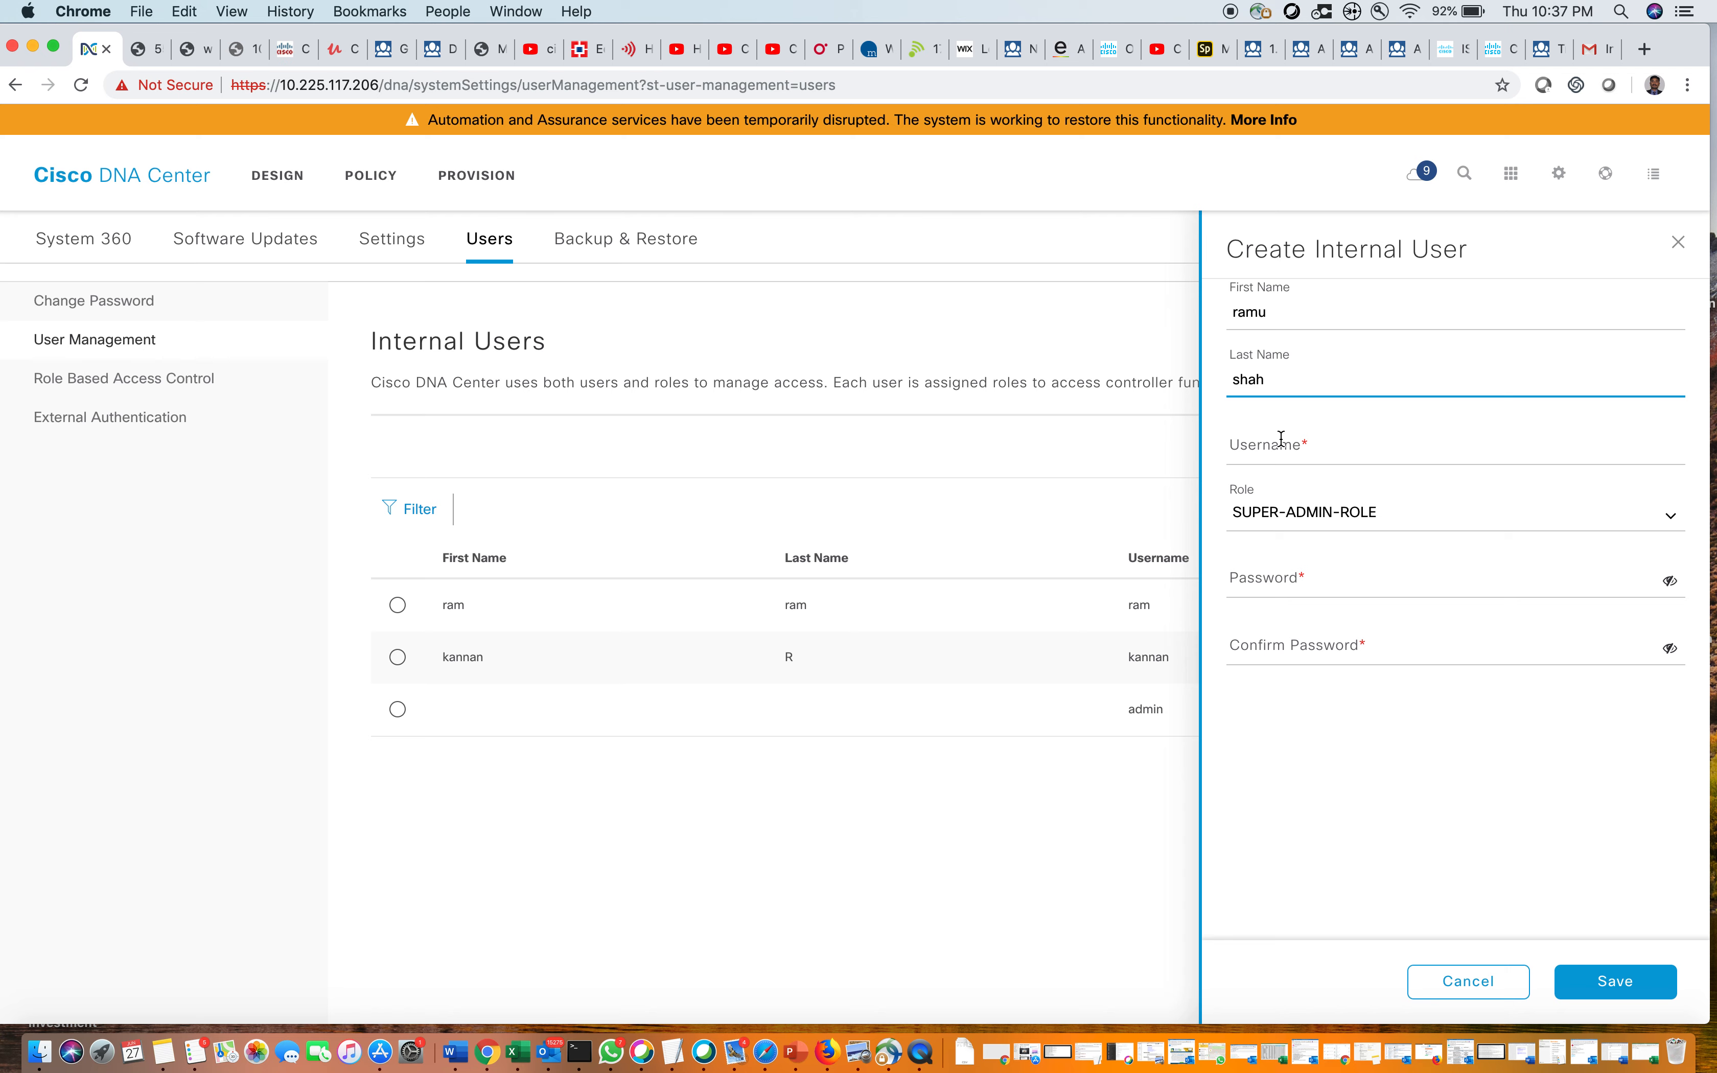
click(1282, 440)
text(ramu)
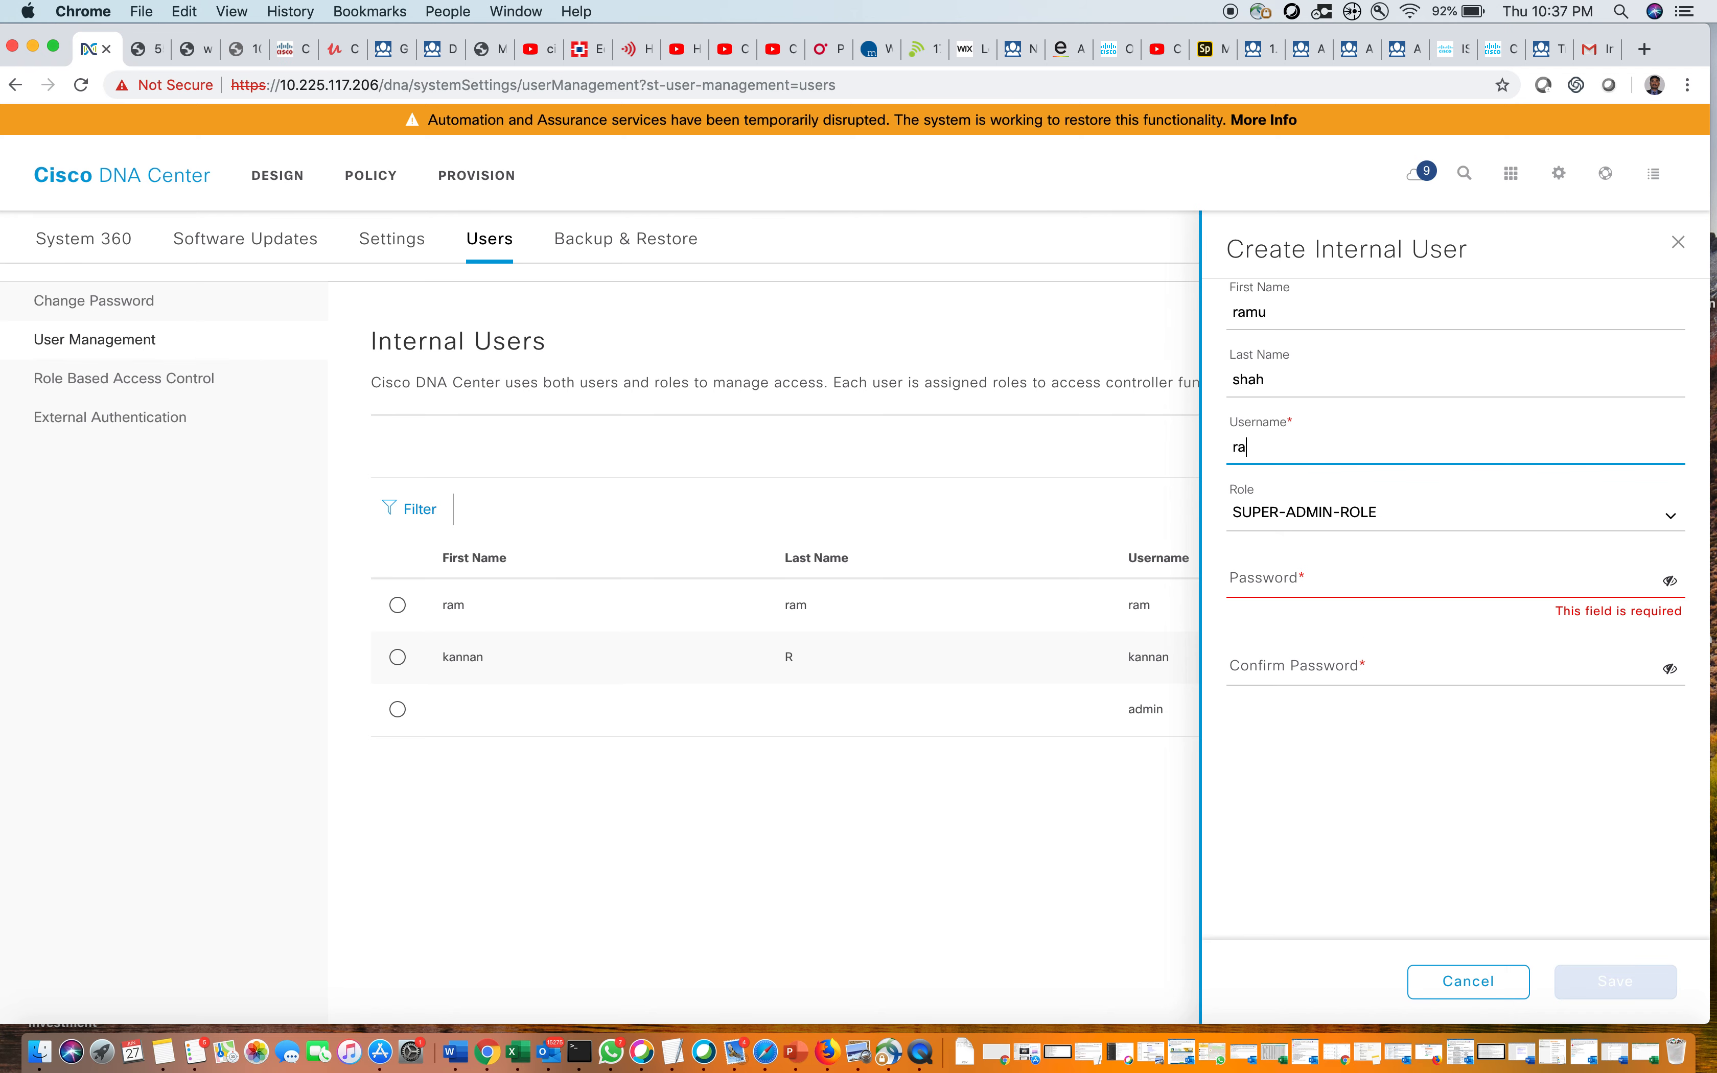
Assign OBSERVER-ROLE, set and confirm the password, save, and view Role Based Access Control
click(1302, 582)
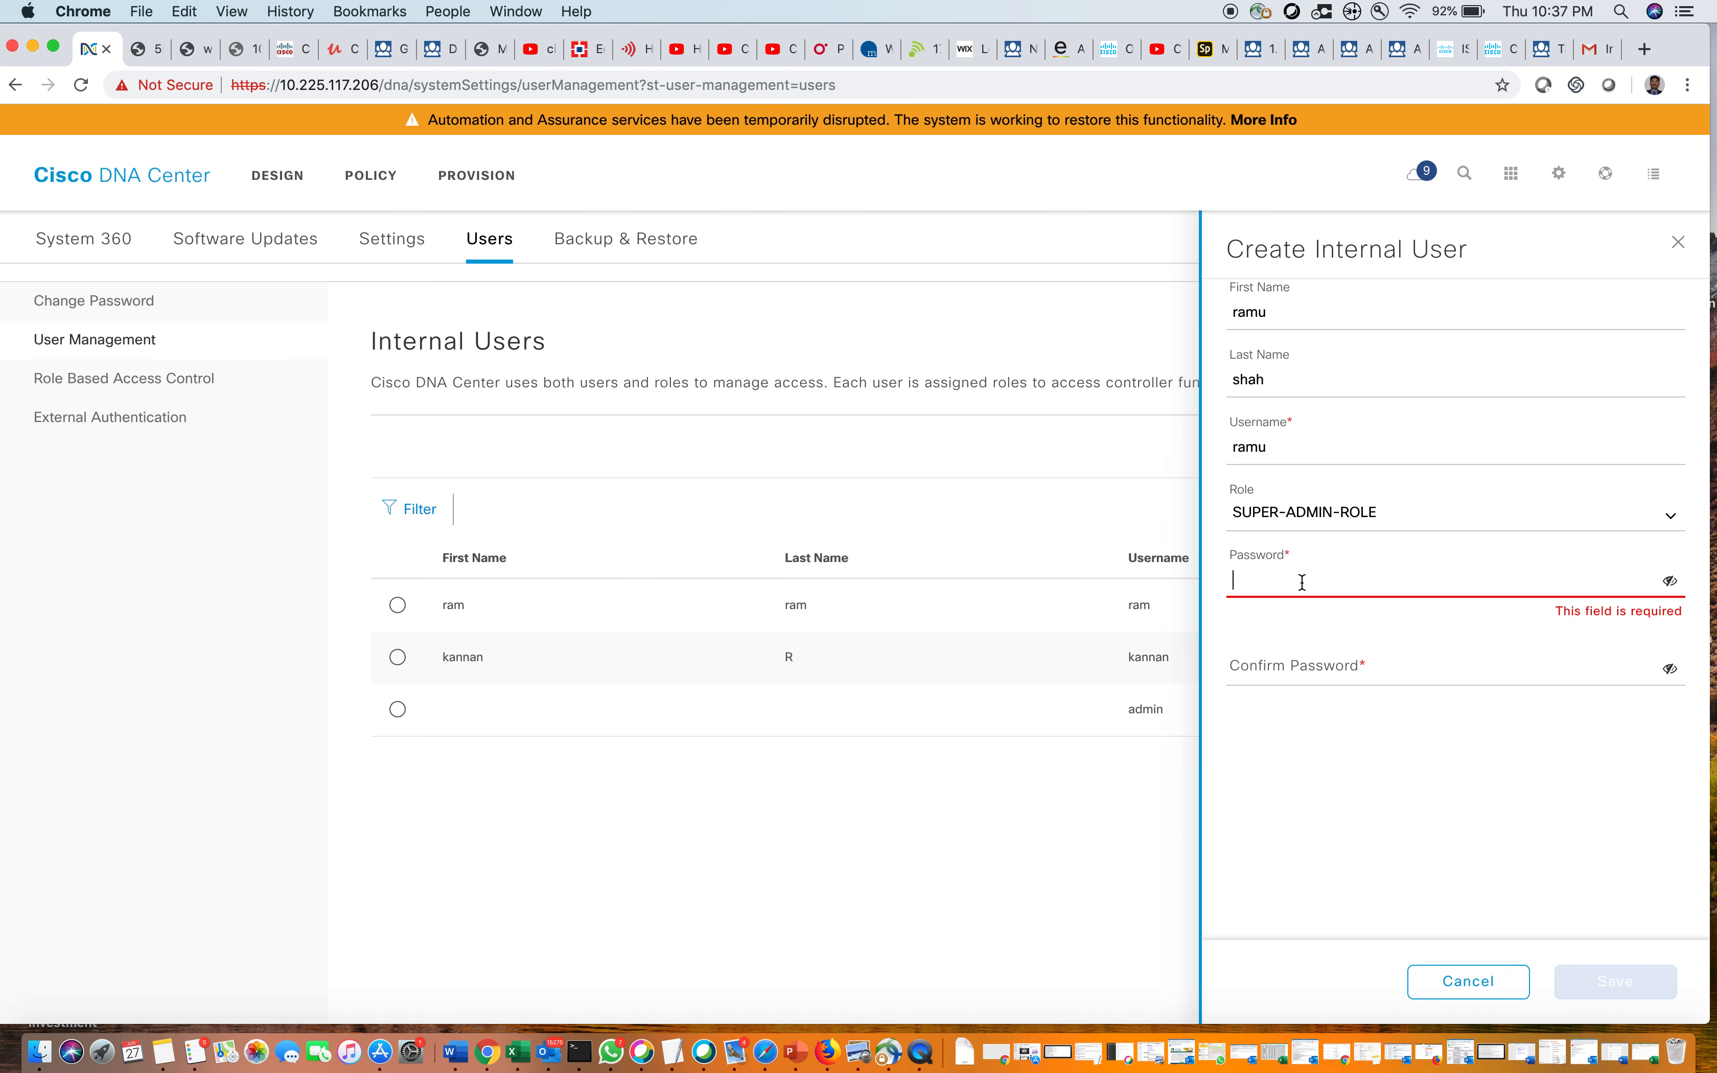
click(1331, 512)
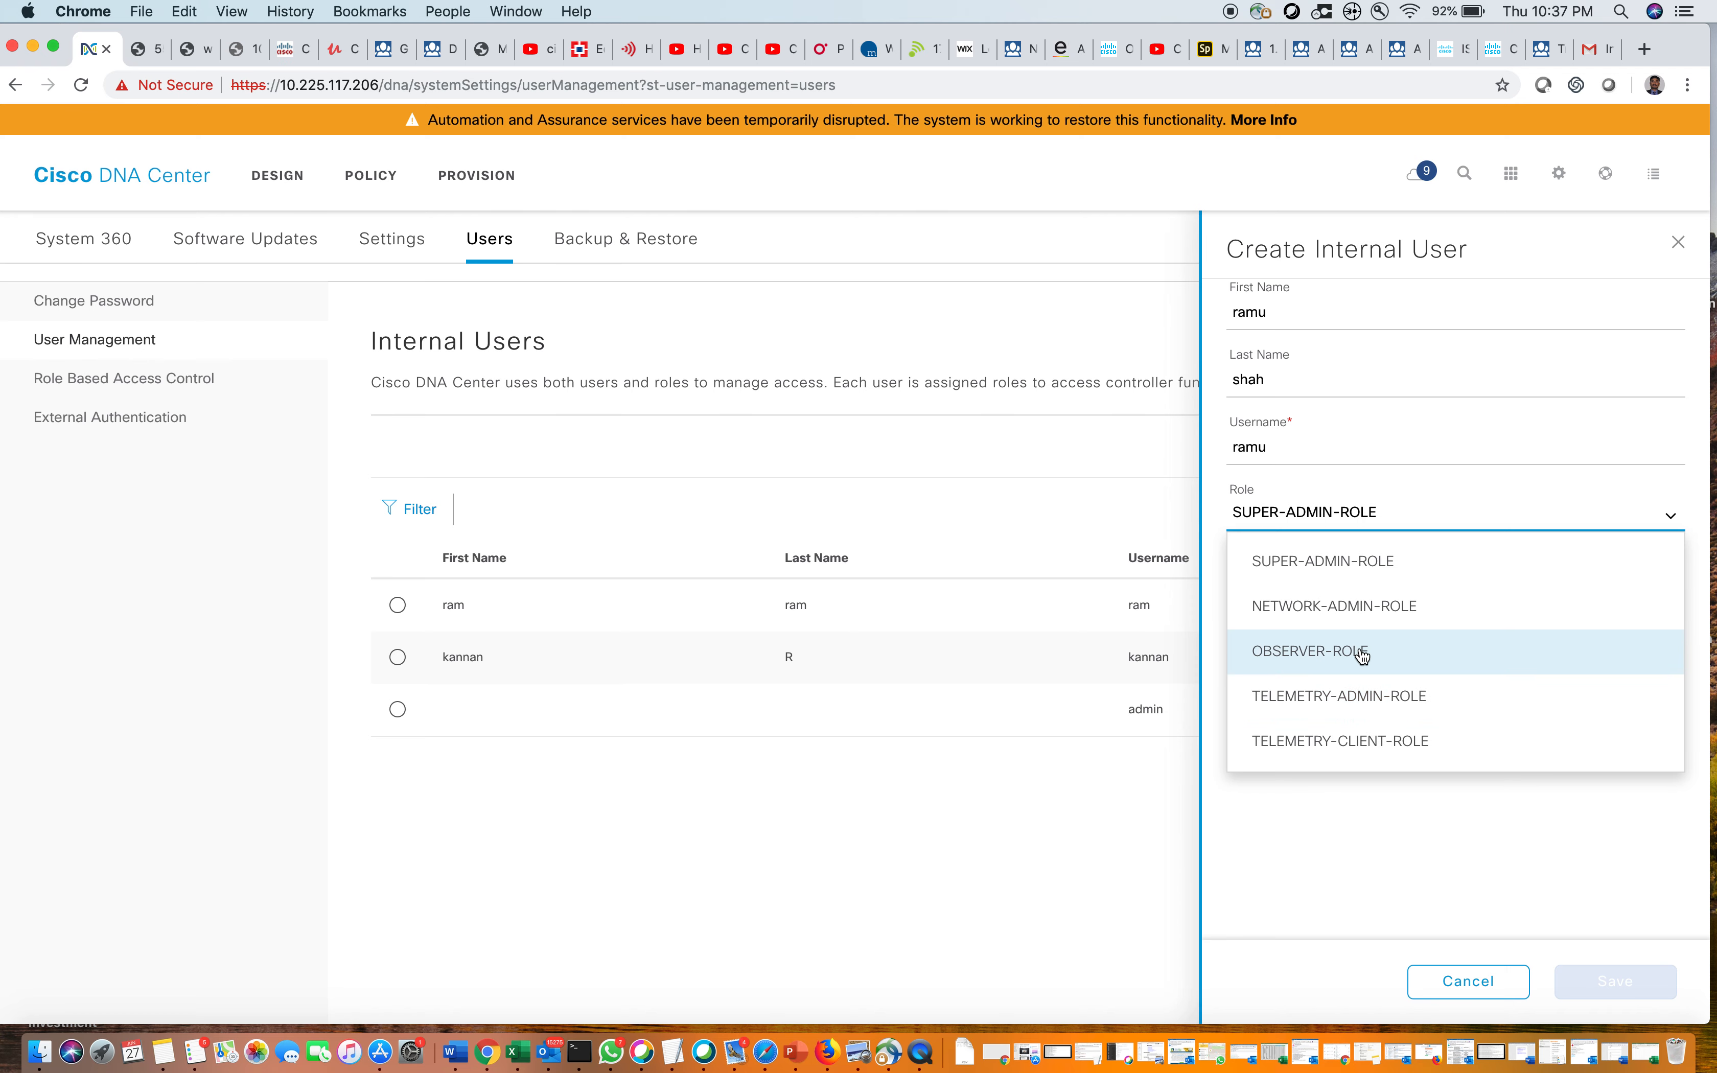
click(1349, 659)
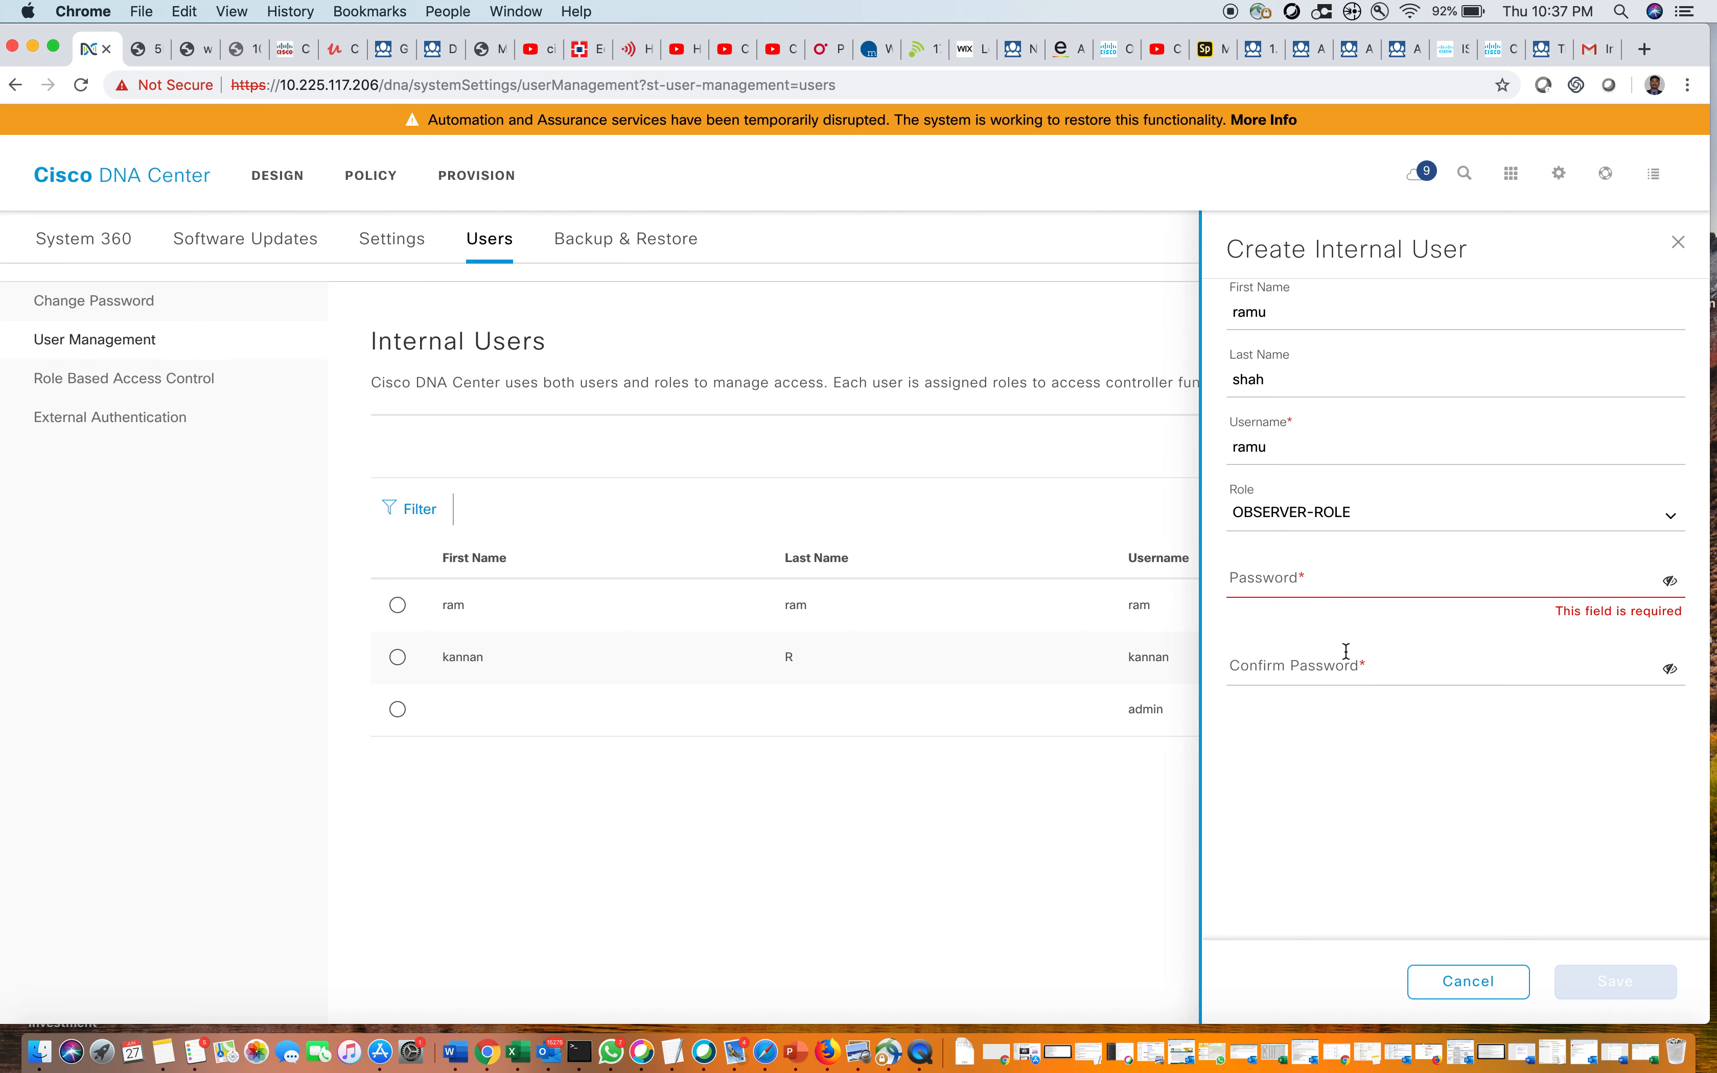
click(1330, 586)
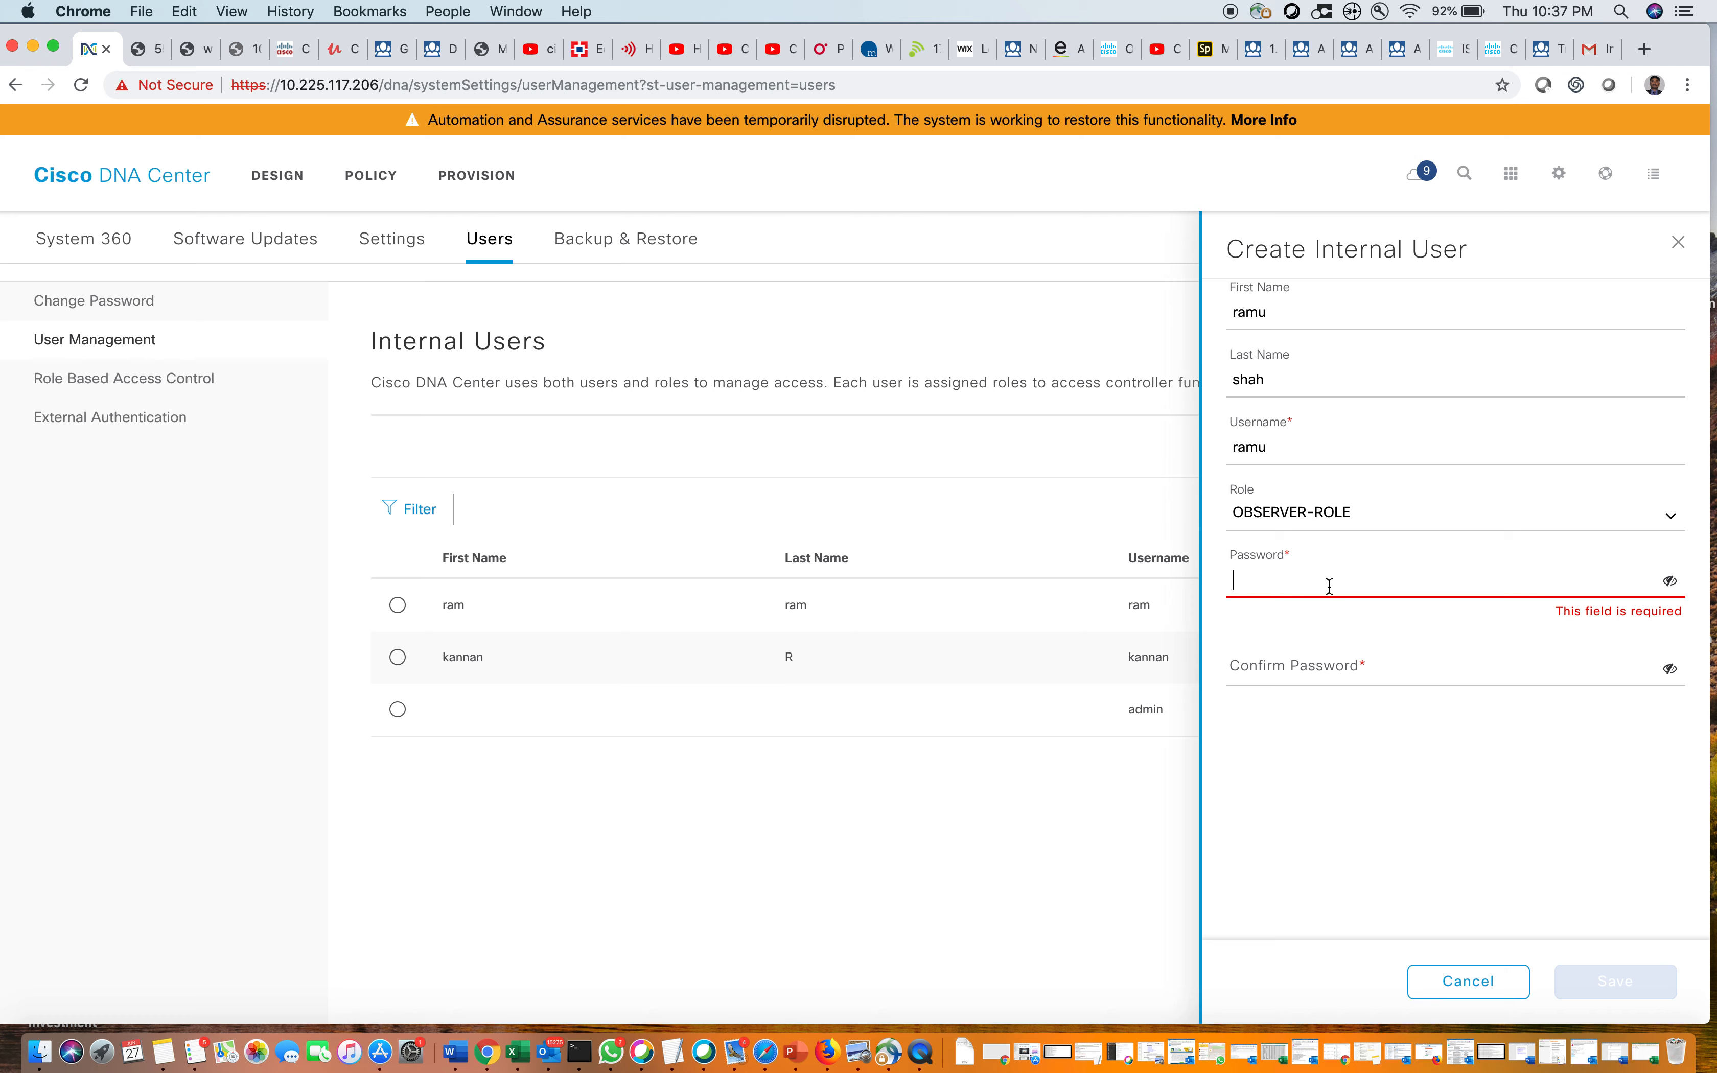
text(**********)
click(1330, 663)
text(******)
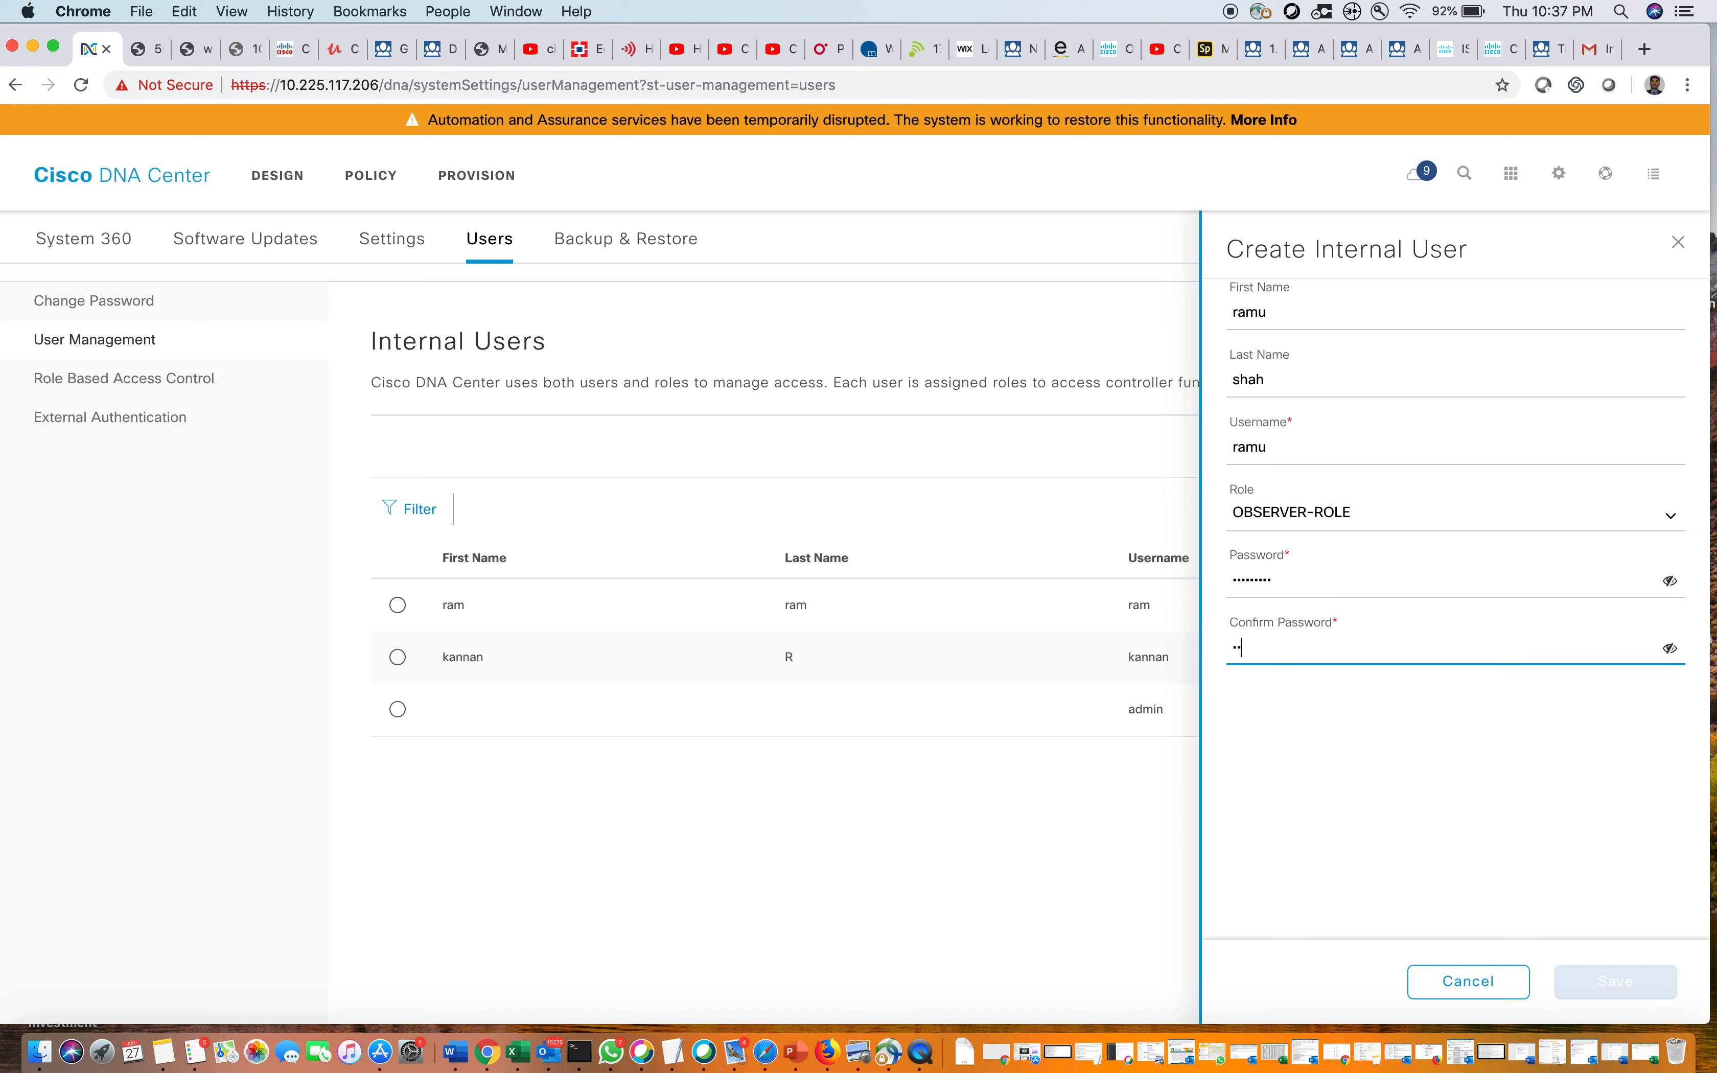
text(****)
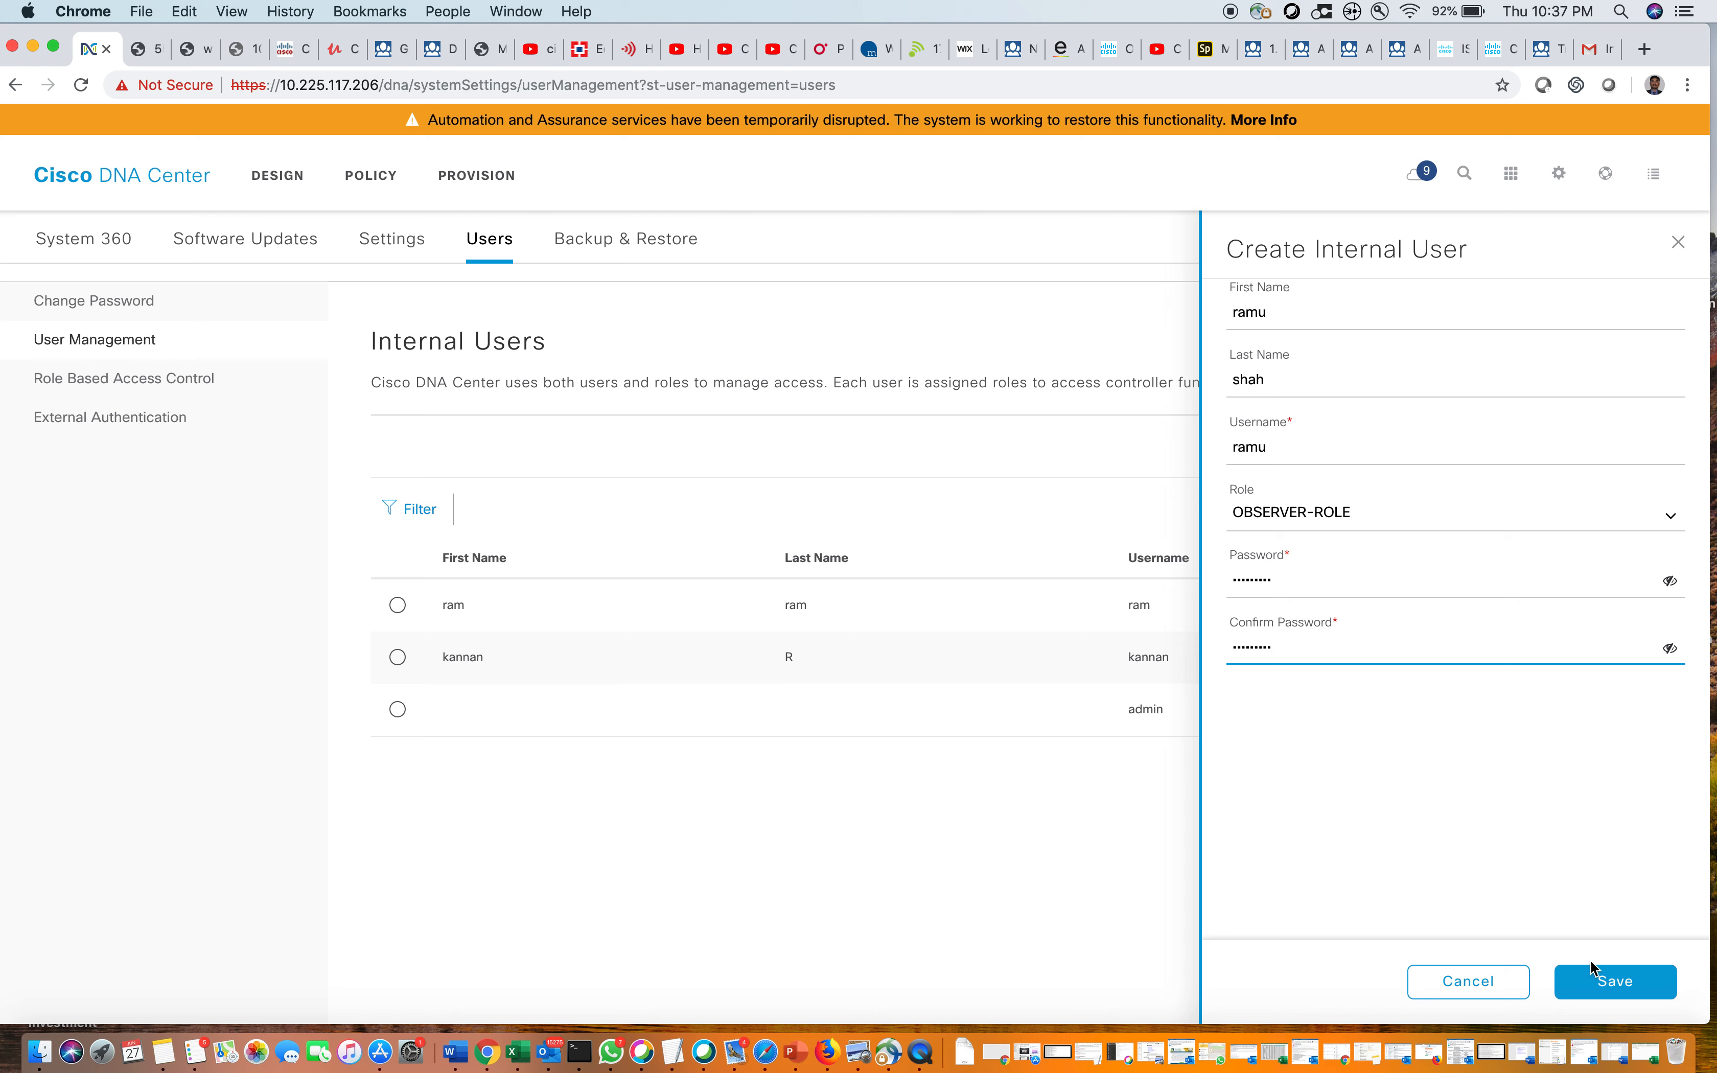
click(1670, 582)
click(1670, 582)
click(1613, 986)
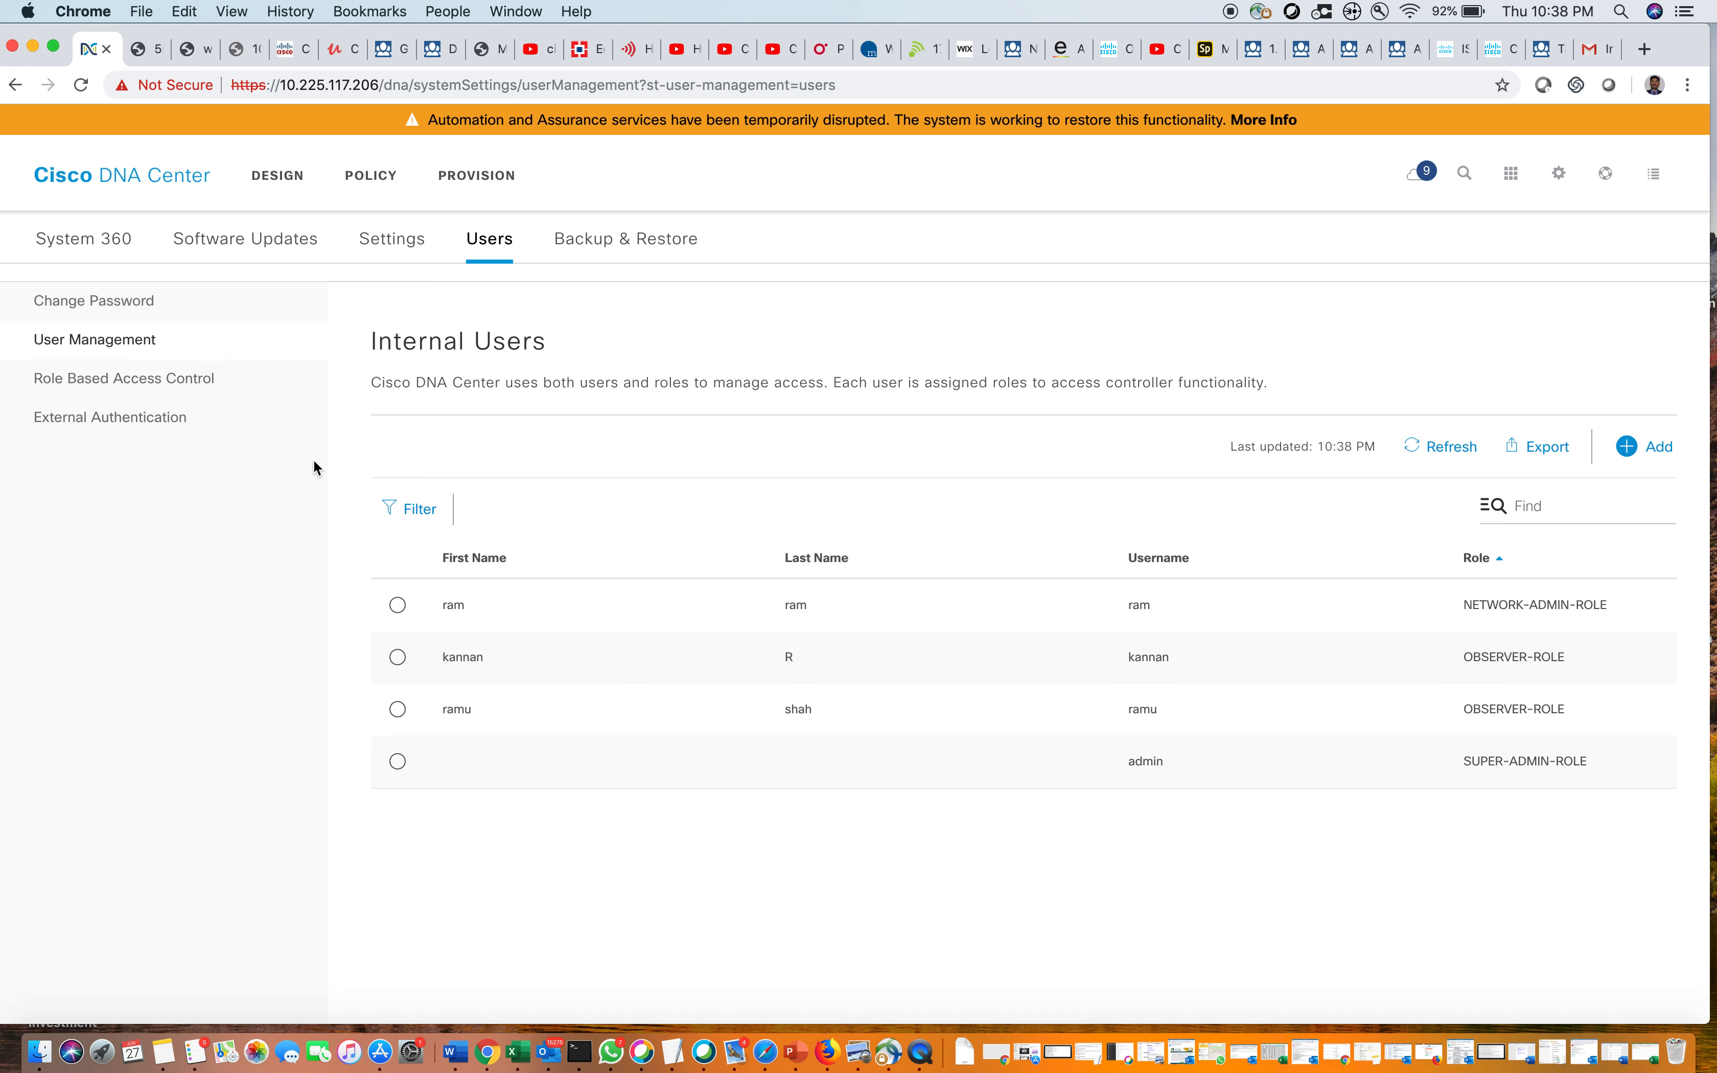
click(120, 381)
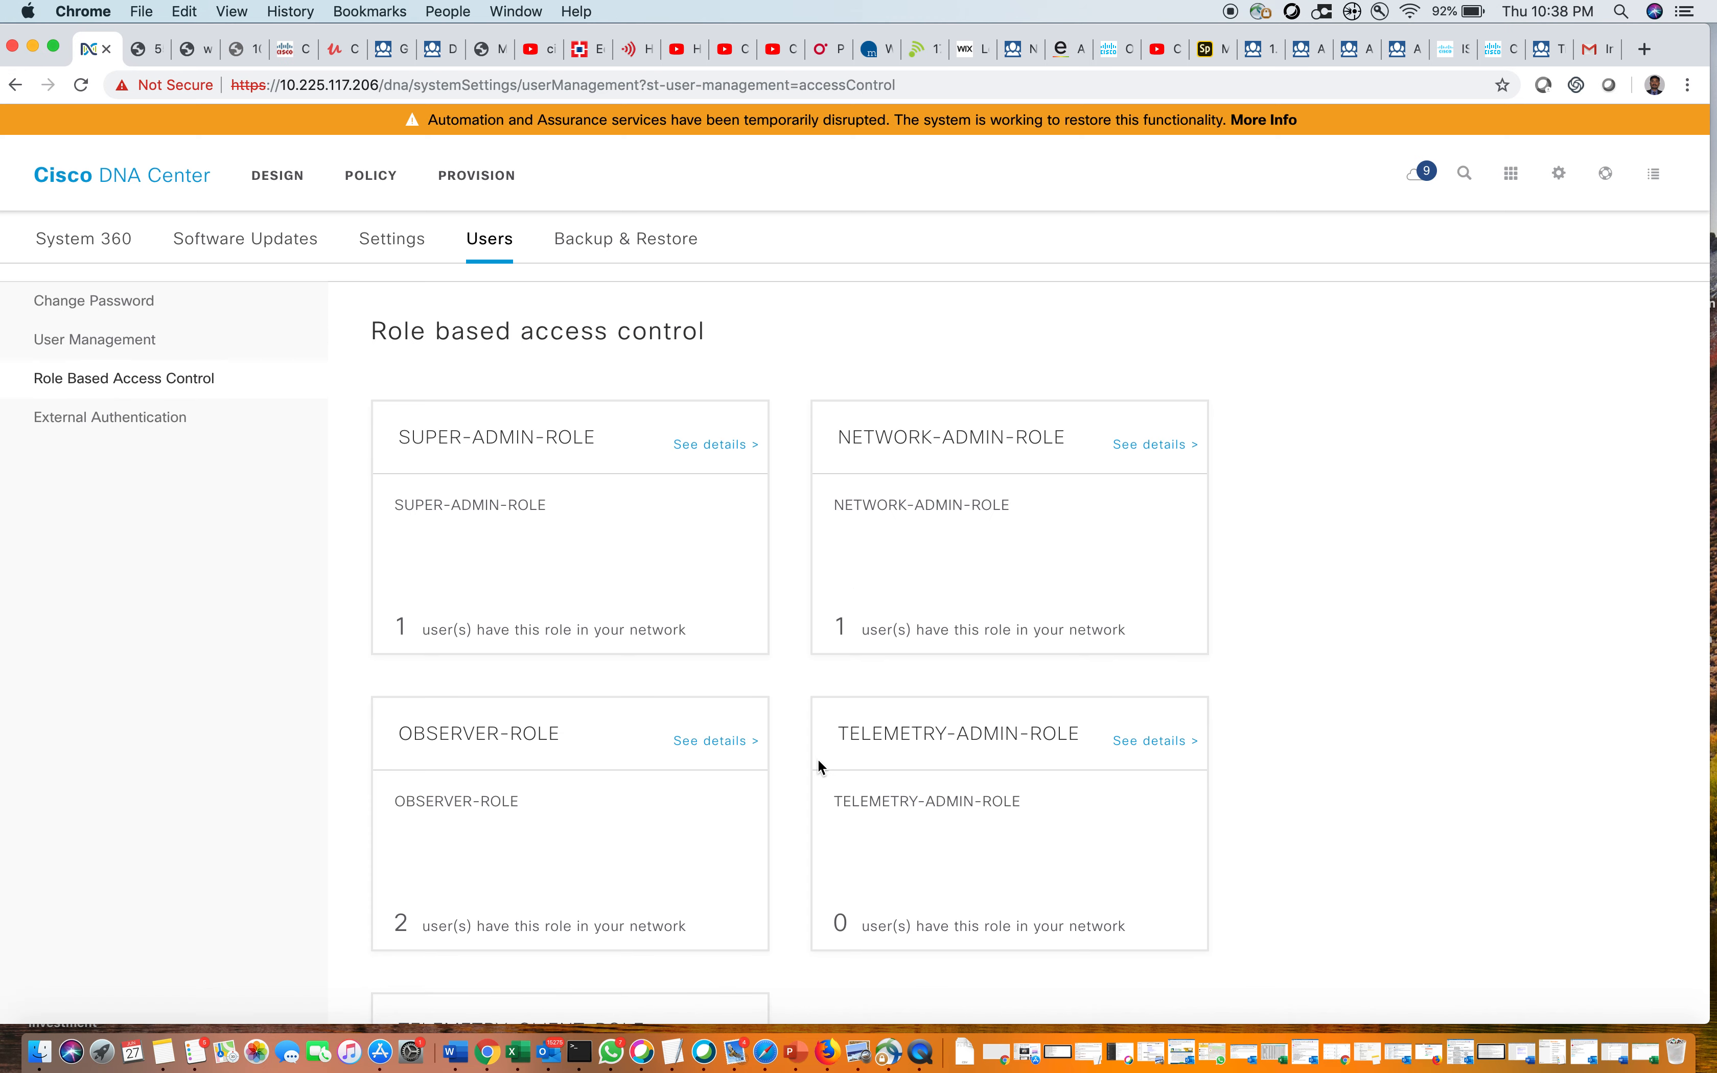
Check OBSERVER-ROLE holders via Manage Users, then clear the role filter to list all users
click(705, 742)
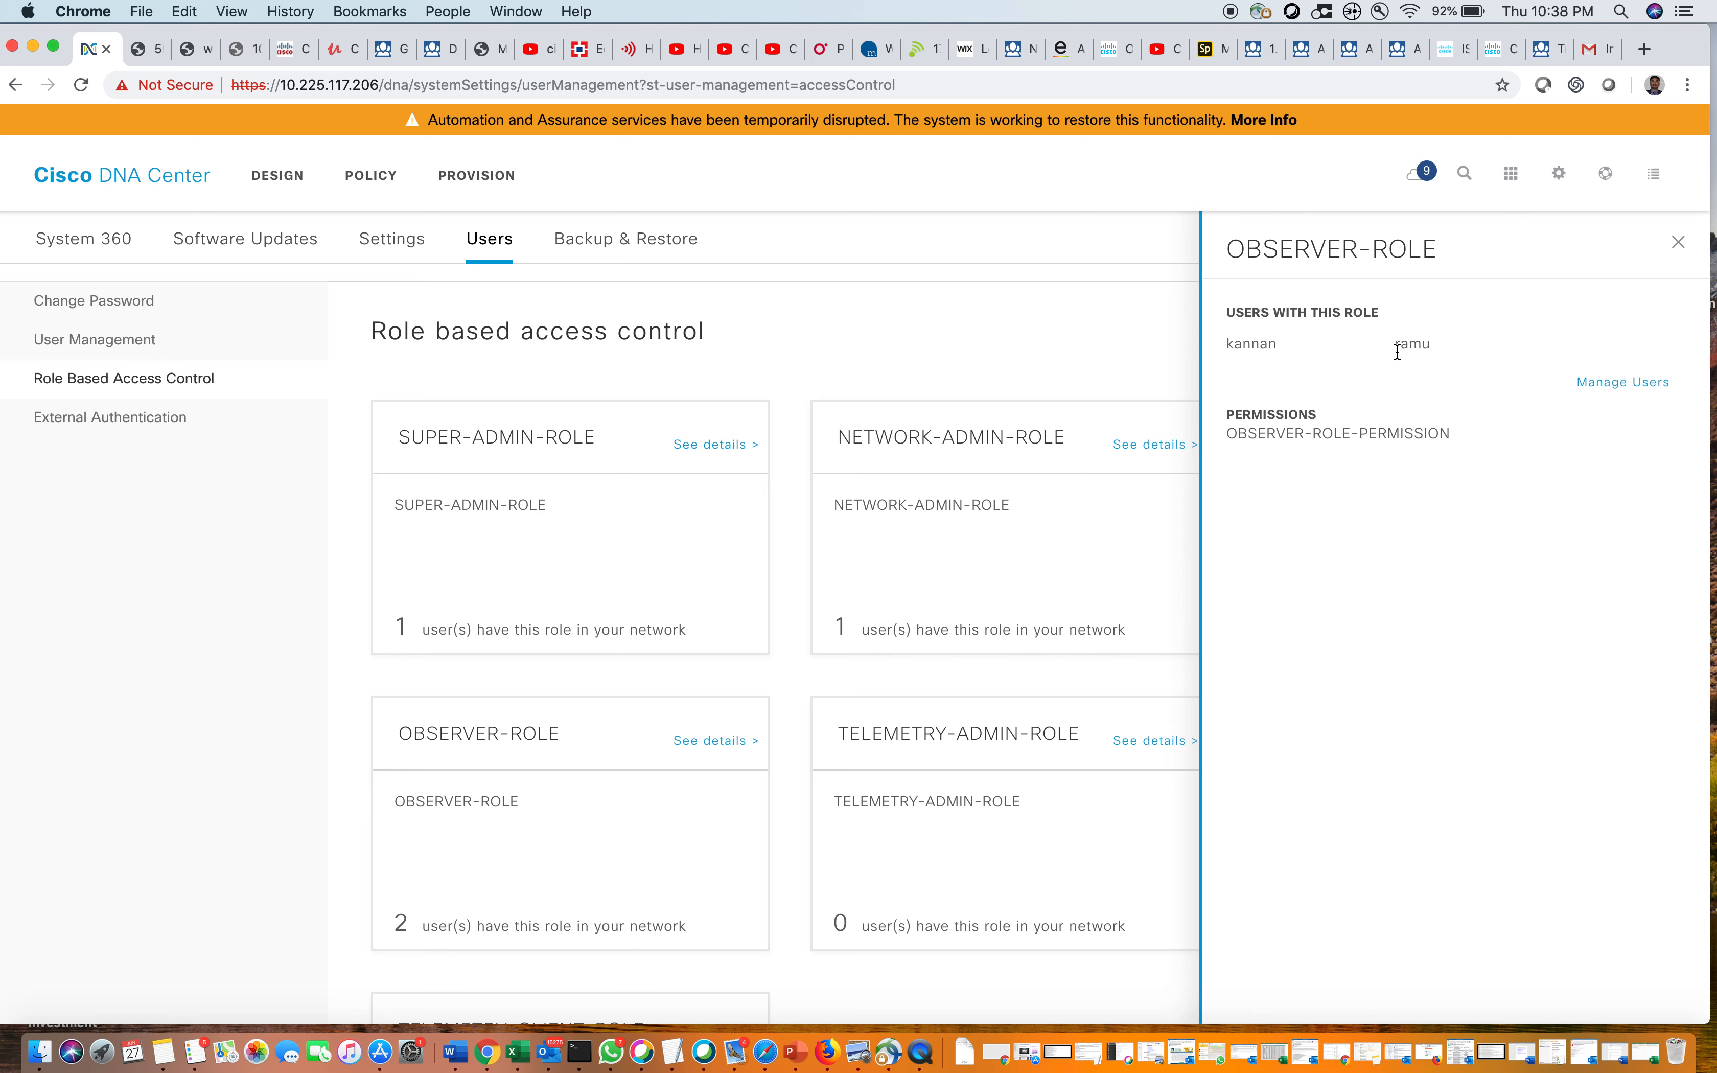
click(1625, 383)
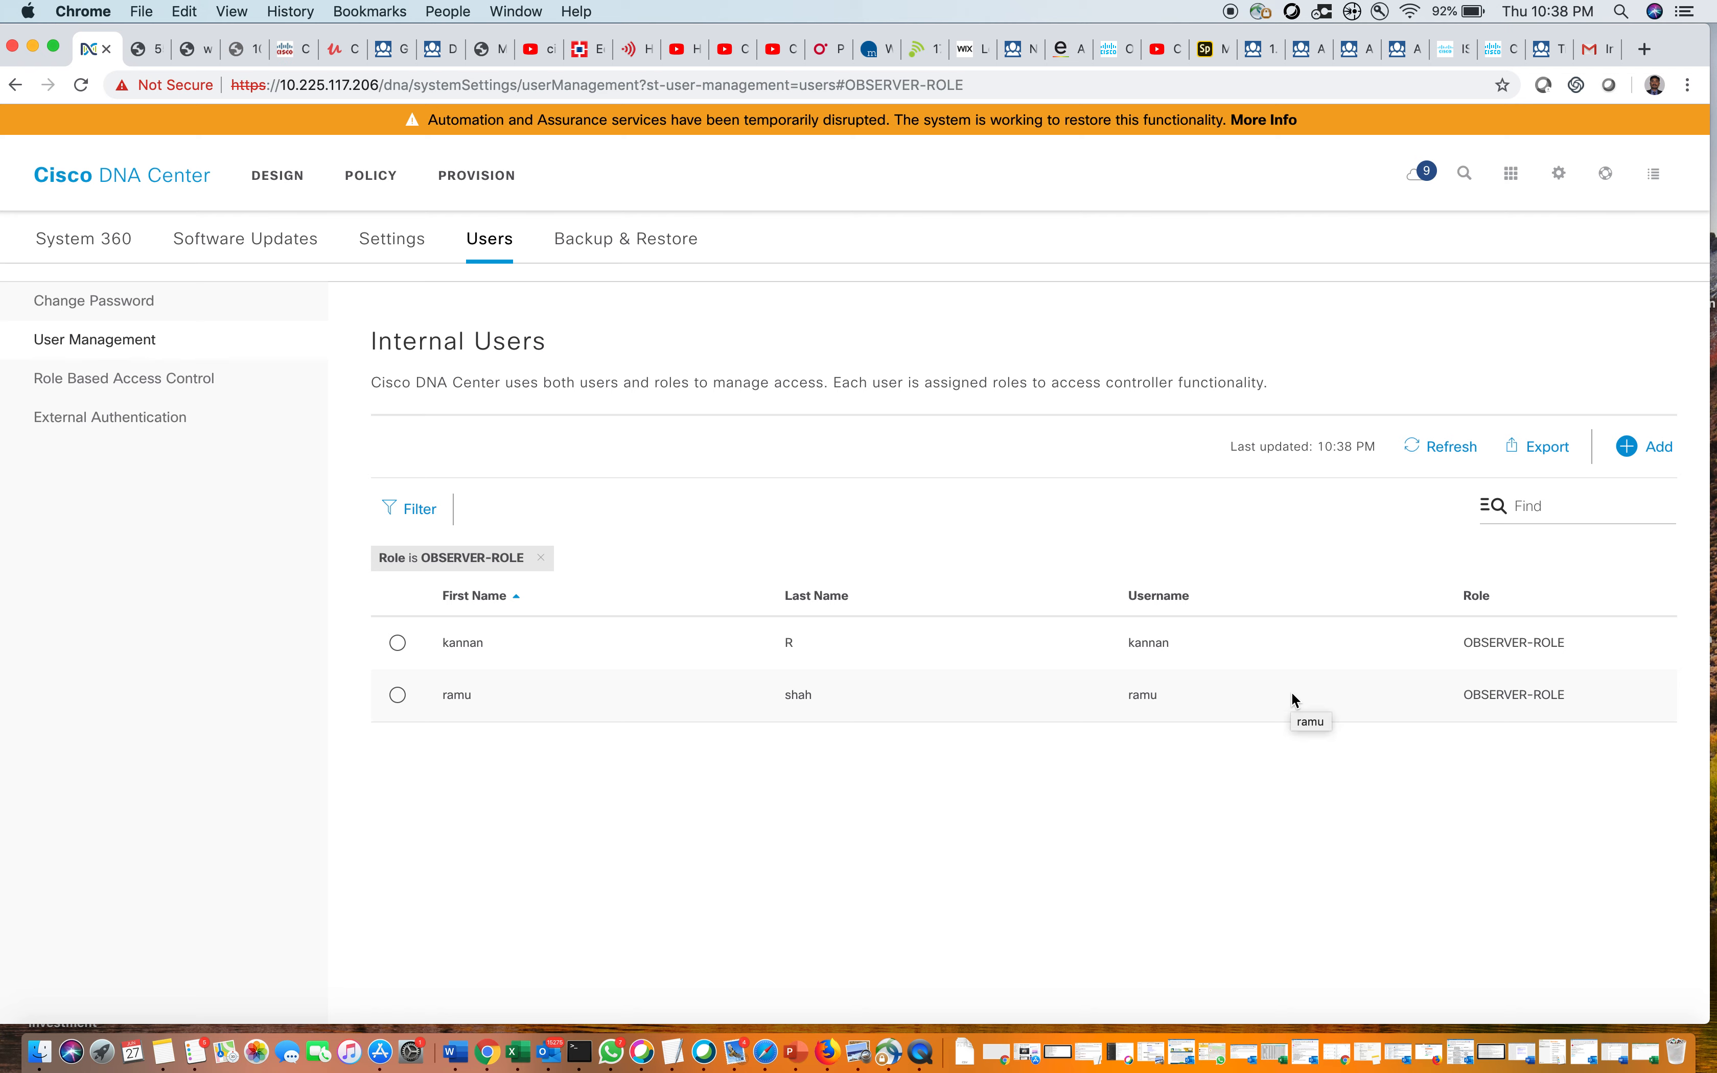
click(541, 559)
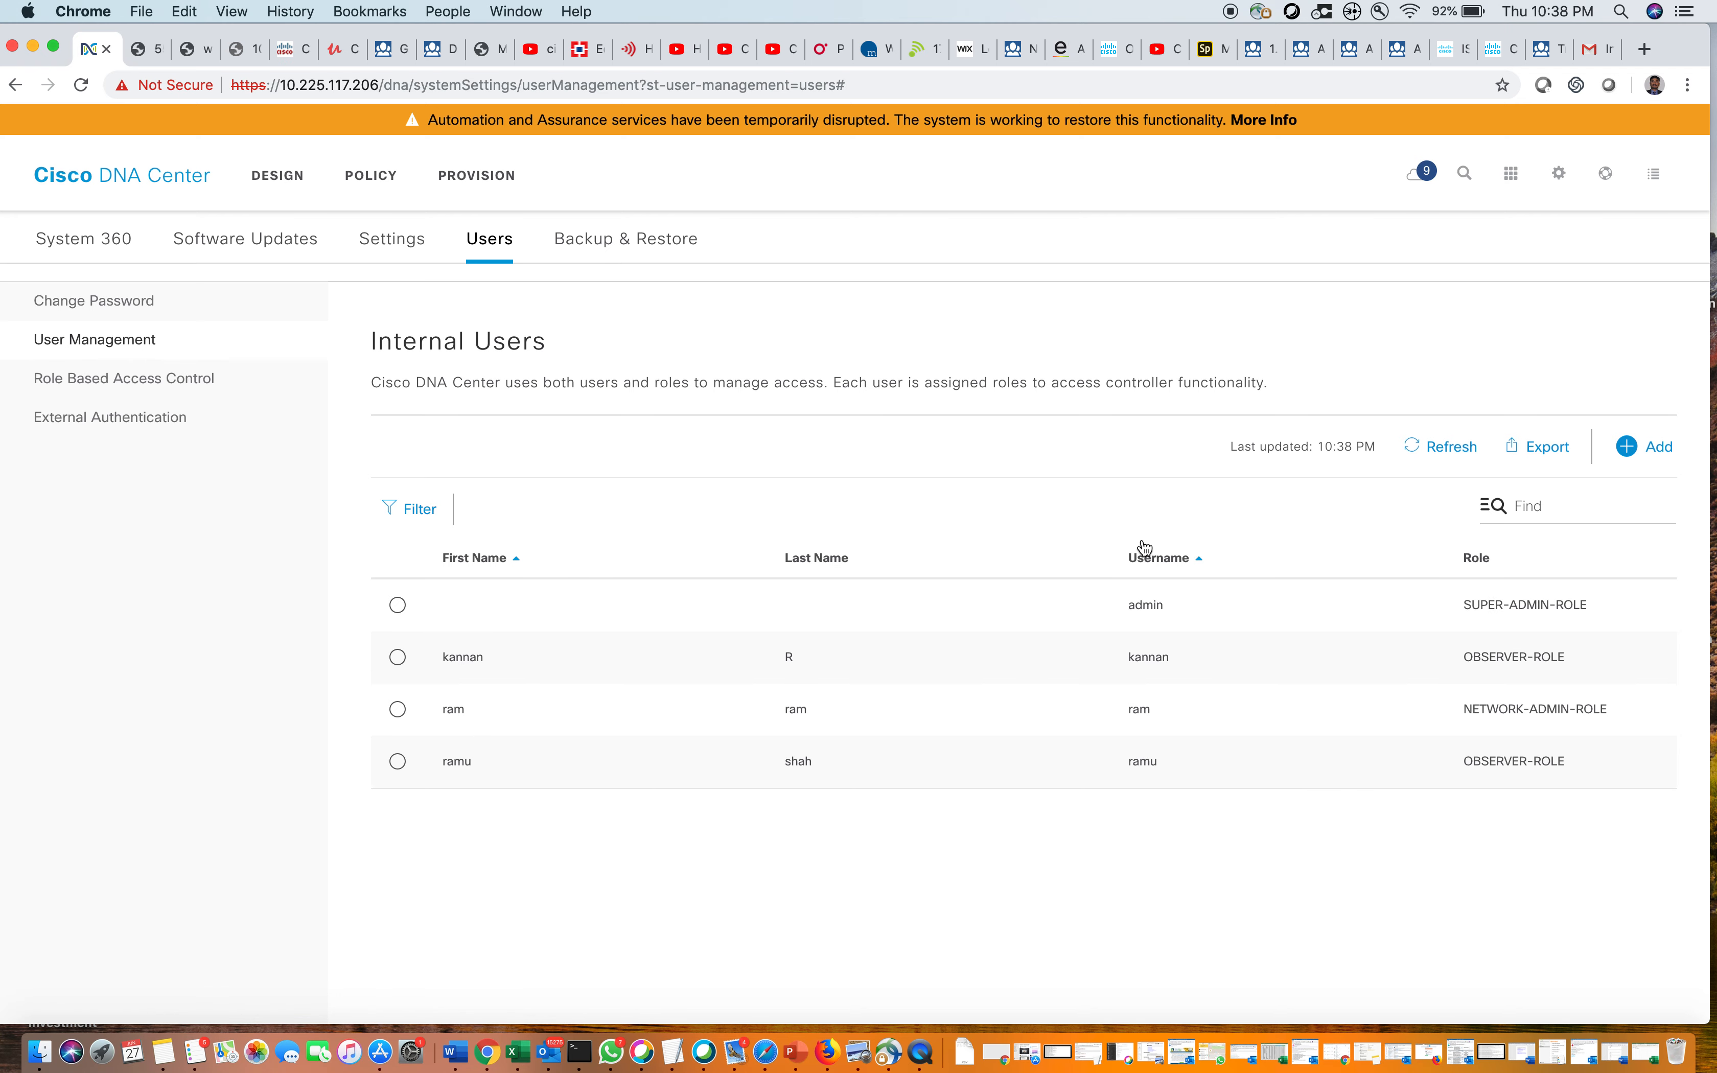
click(1661, 449)
Give the new user NETWORK-ADMIN-ROLE and enter its first name, last name and username
click(1503, 520)
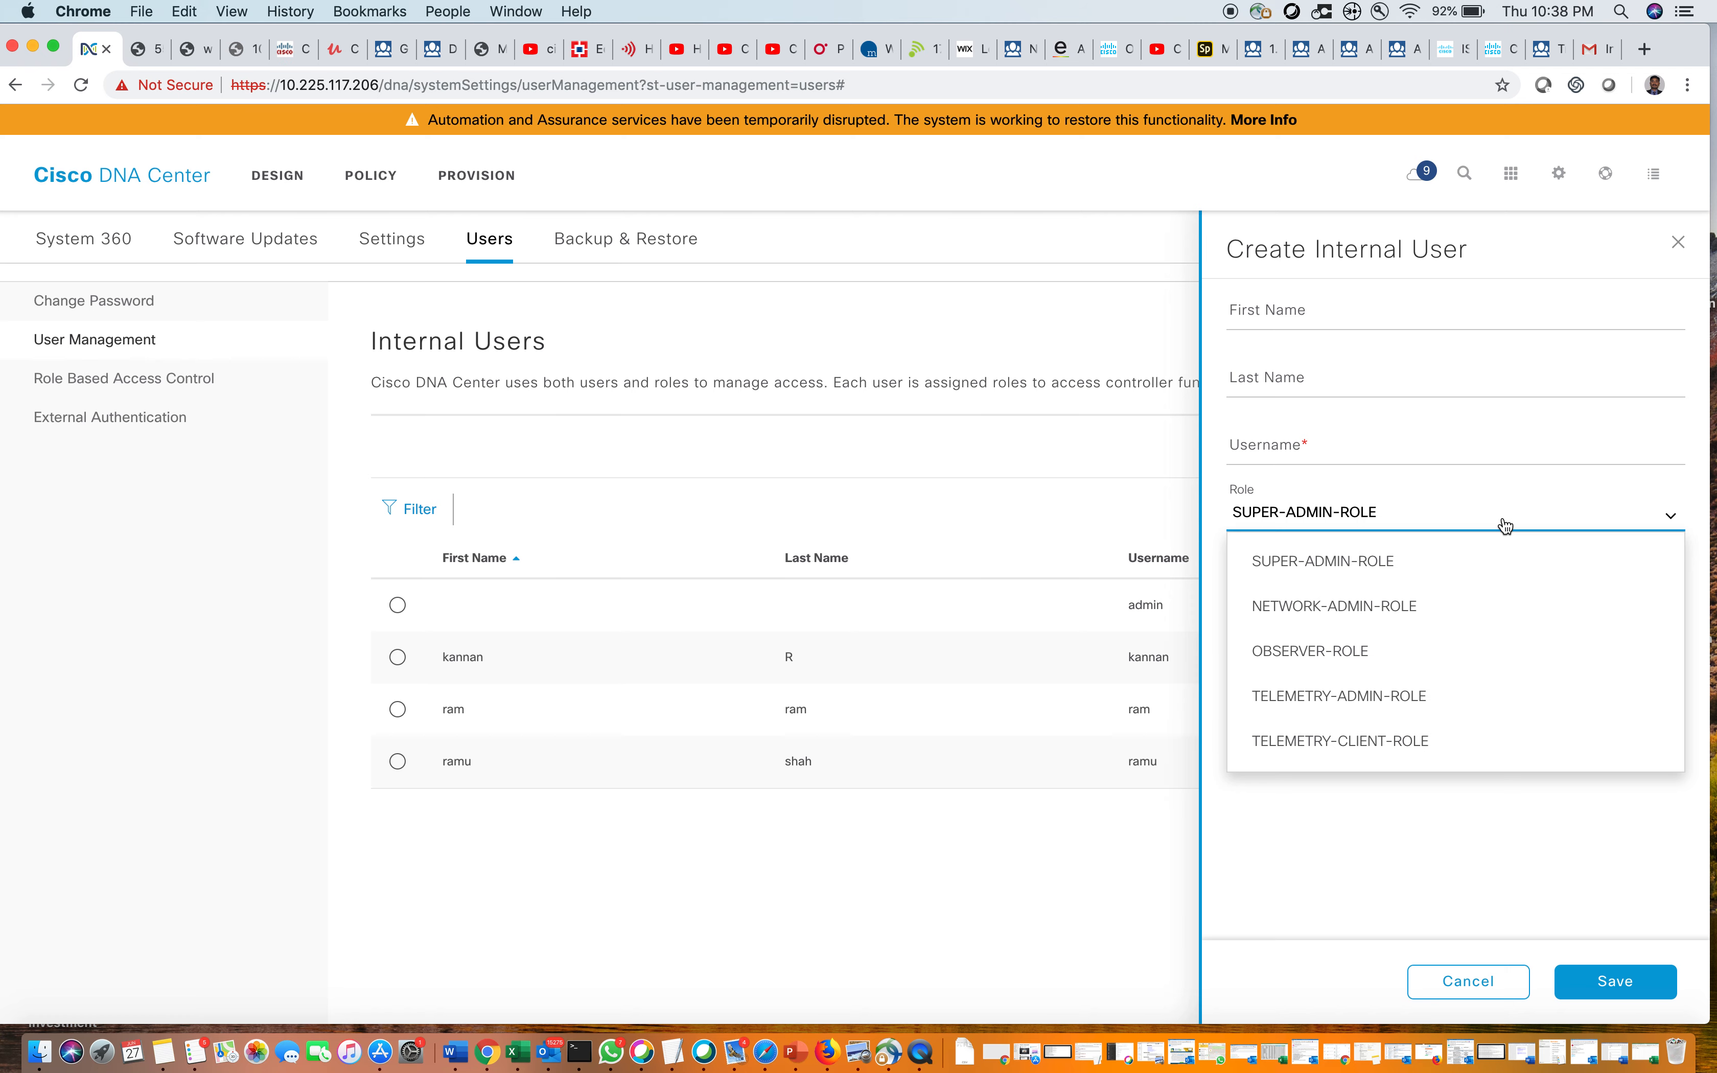
click(1478, 608)
click(1230, 314)
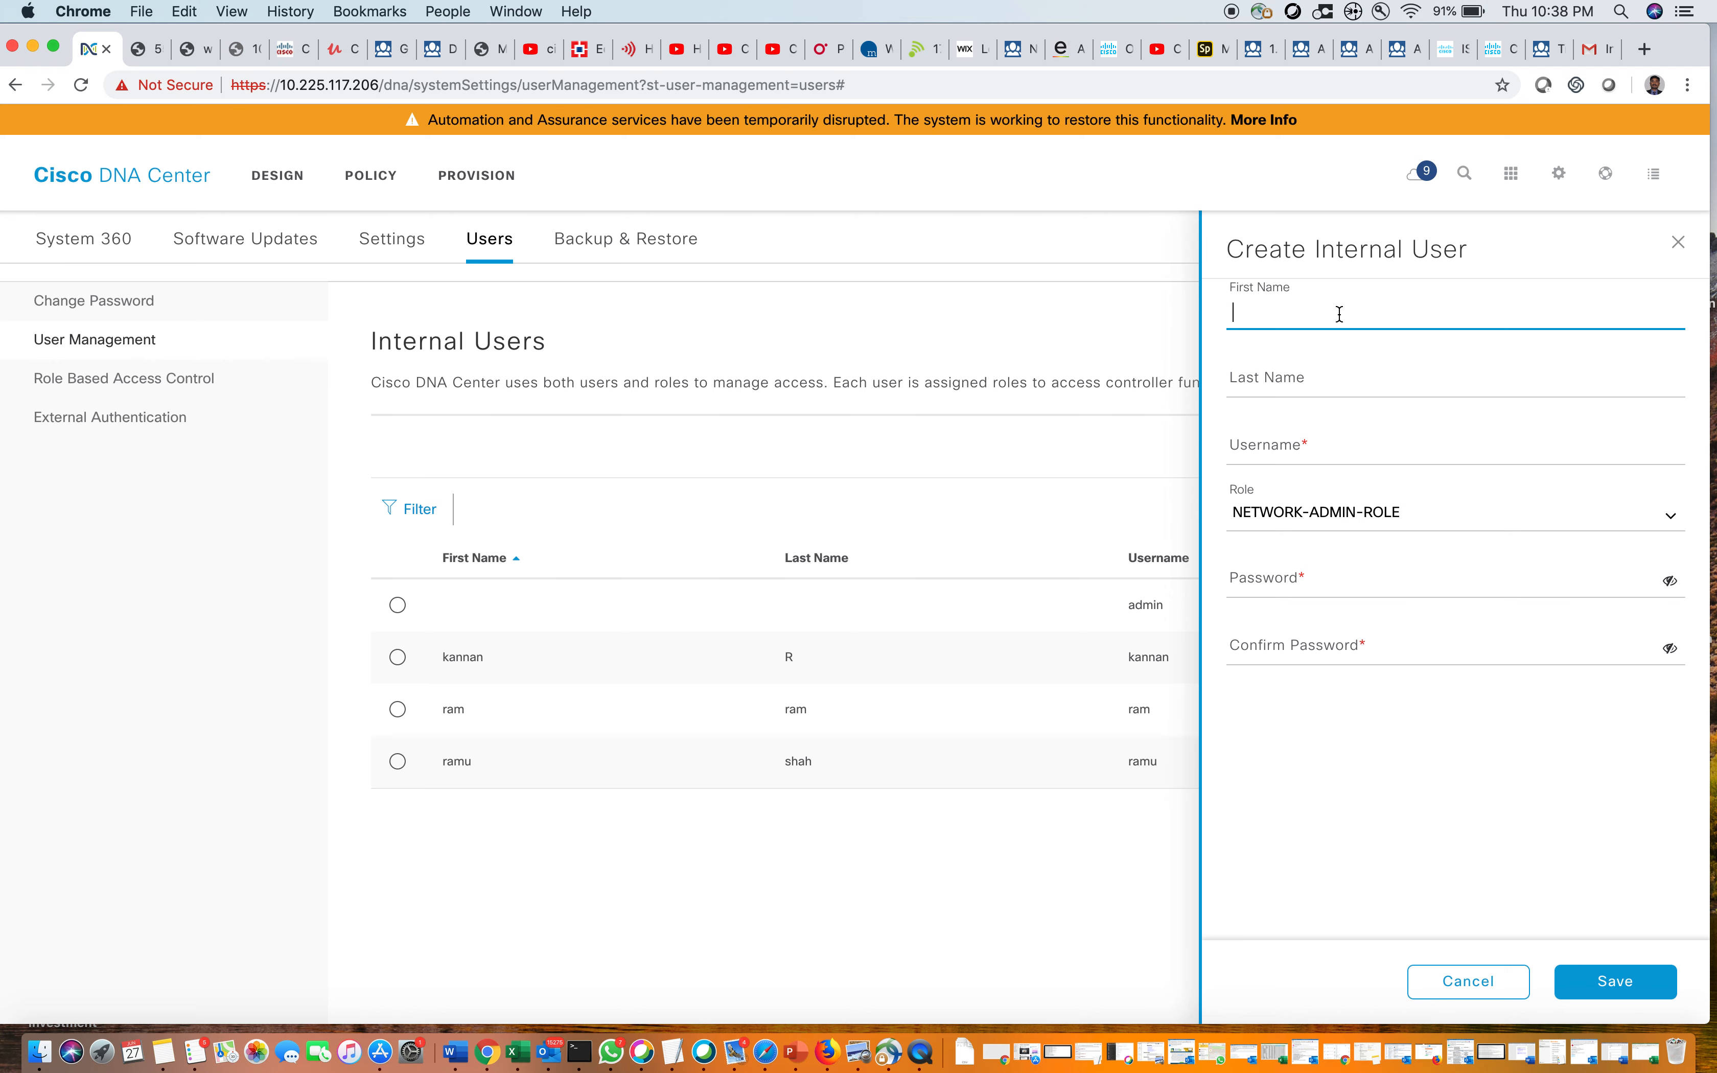
click(1314, 377)
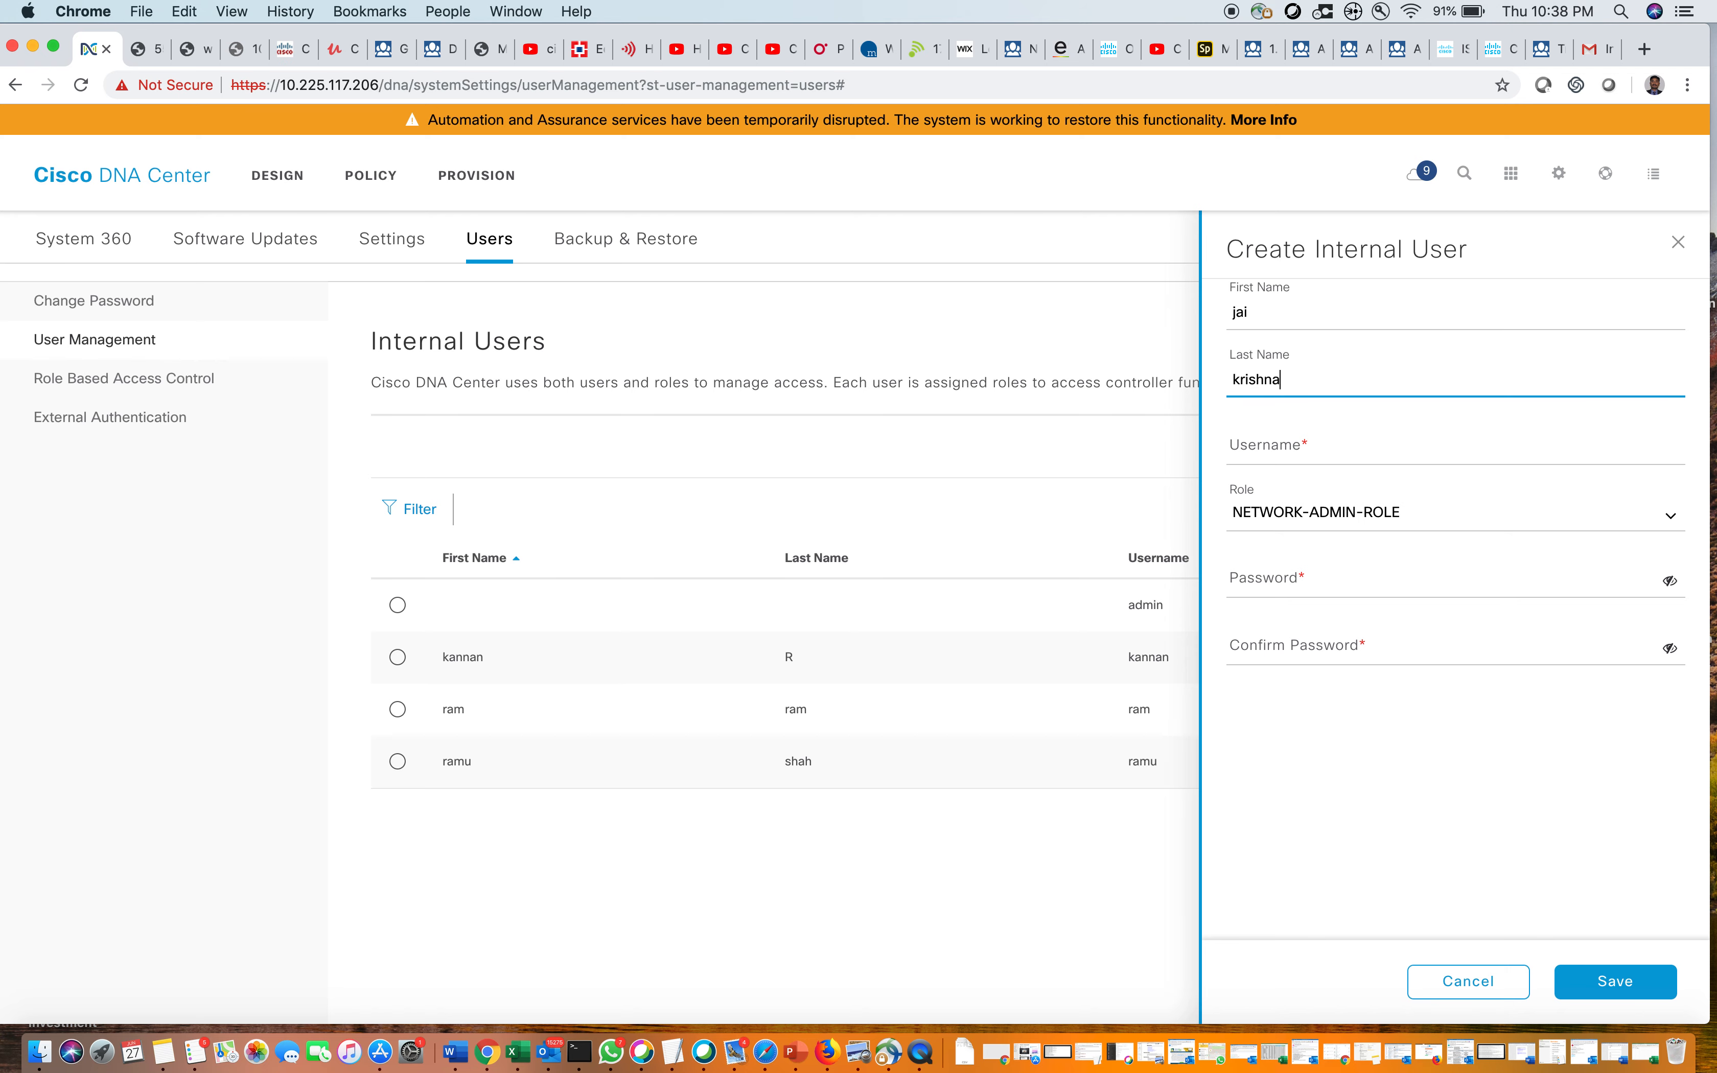
click(1304, 441)
text(jai)
Enter and confirm the network admin's password, then save the user
click(1315, 582)
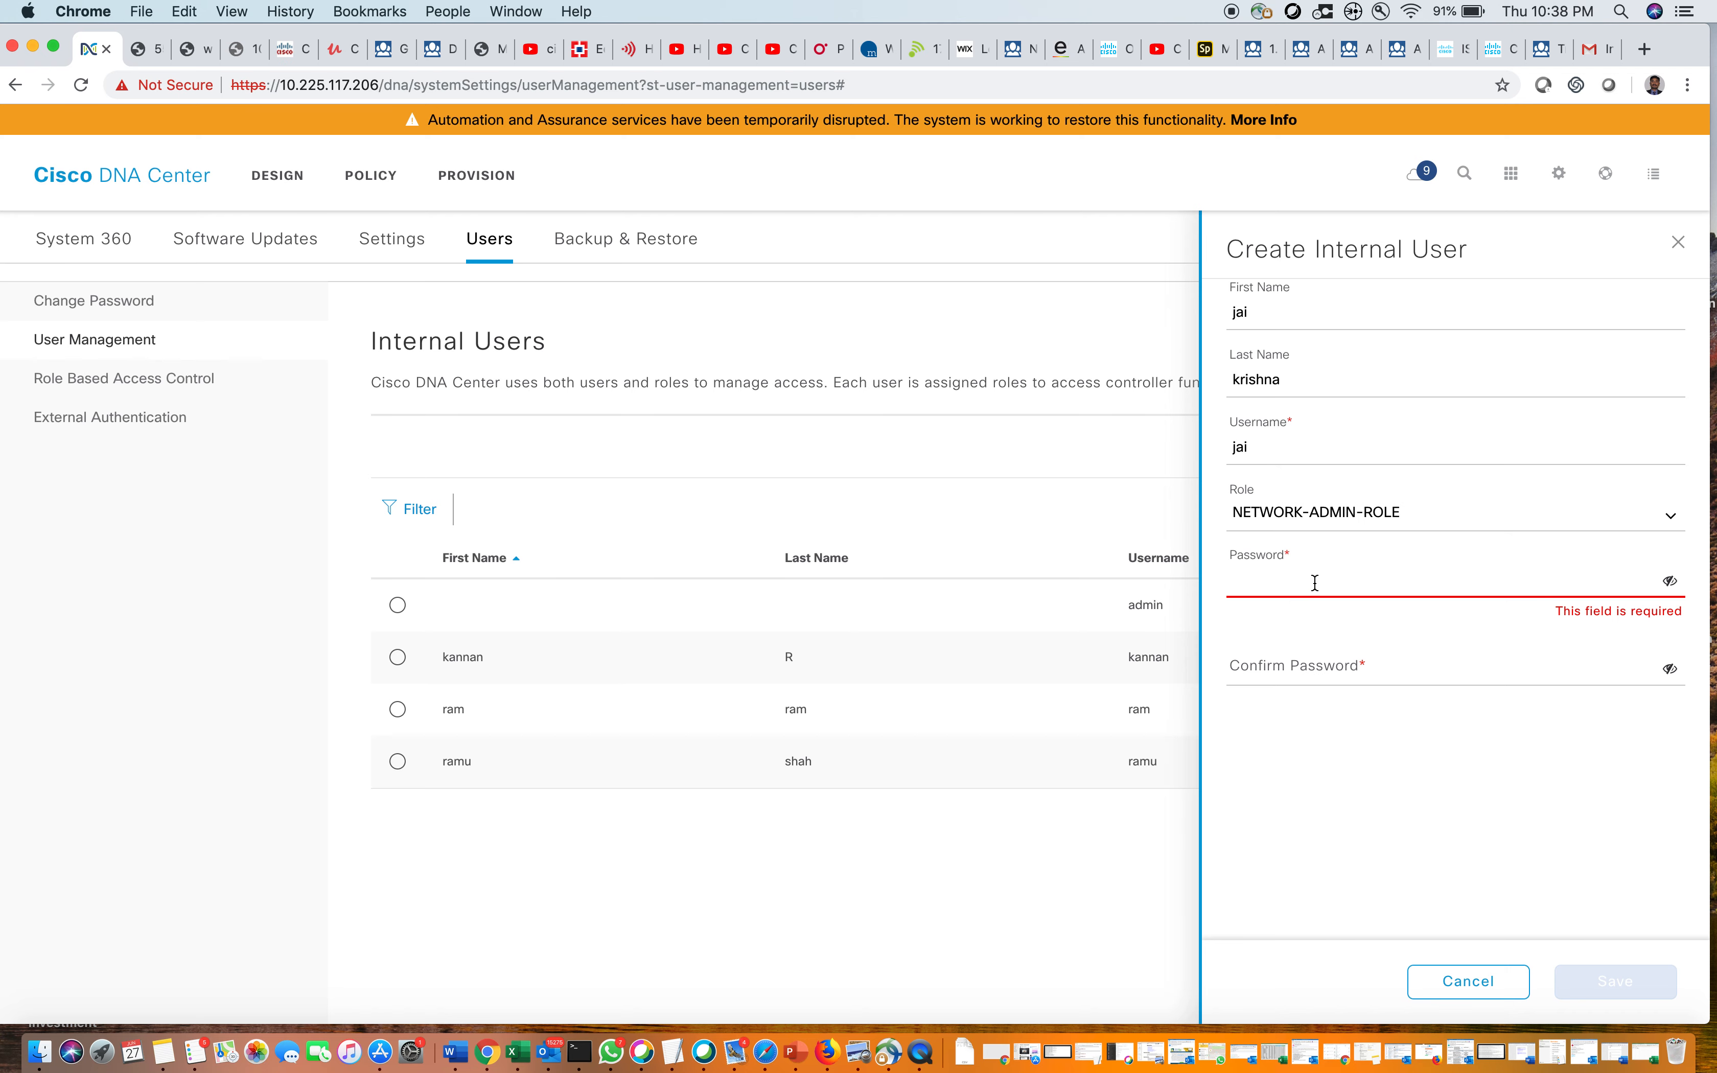
text(*******)
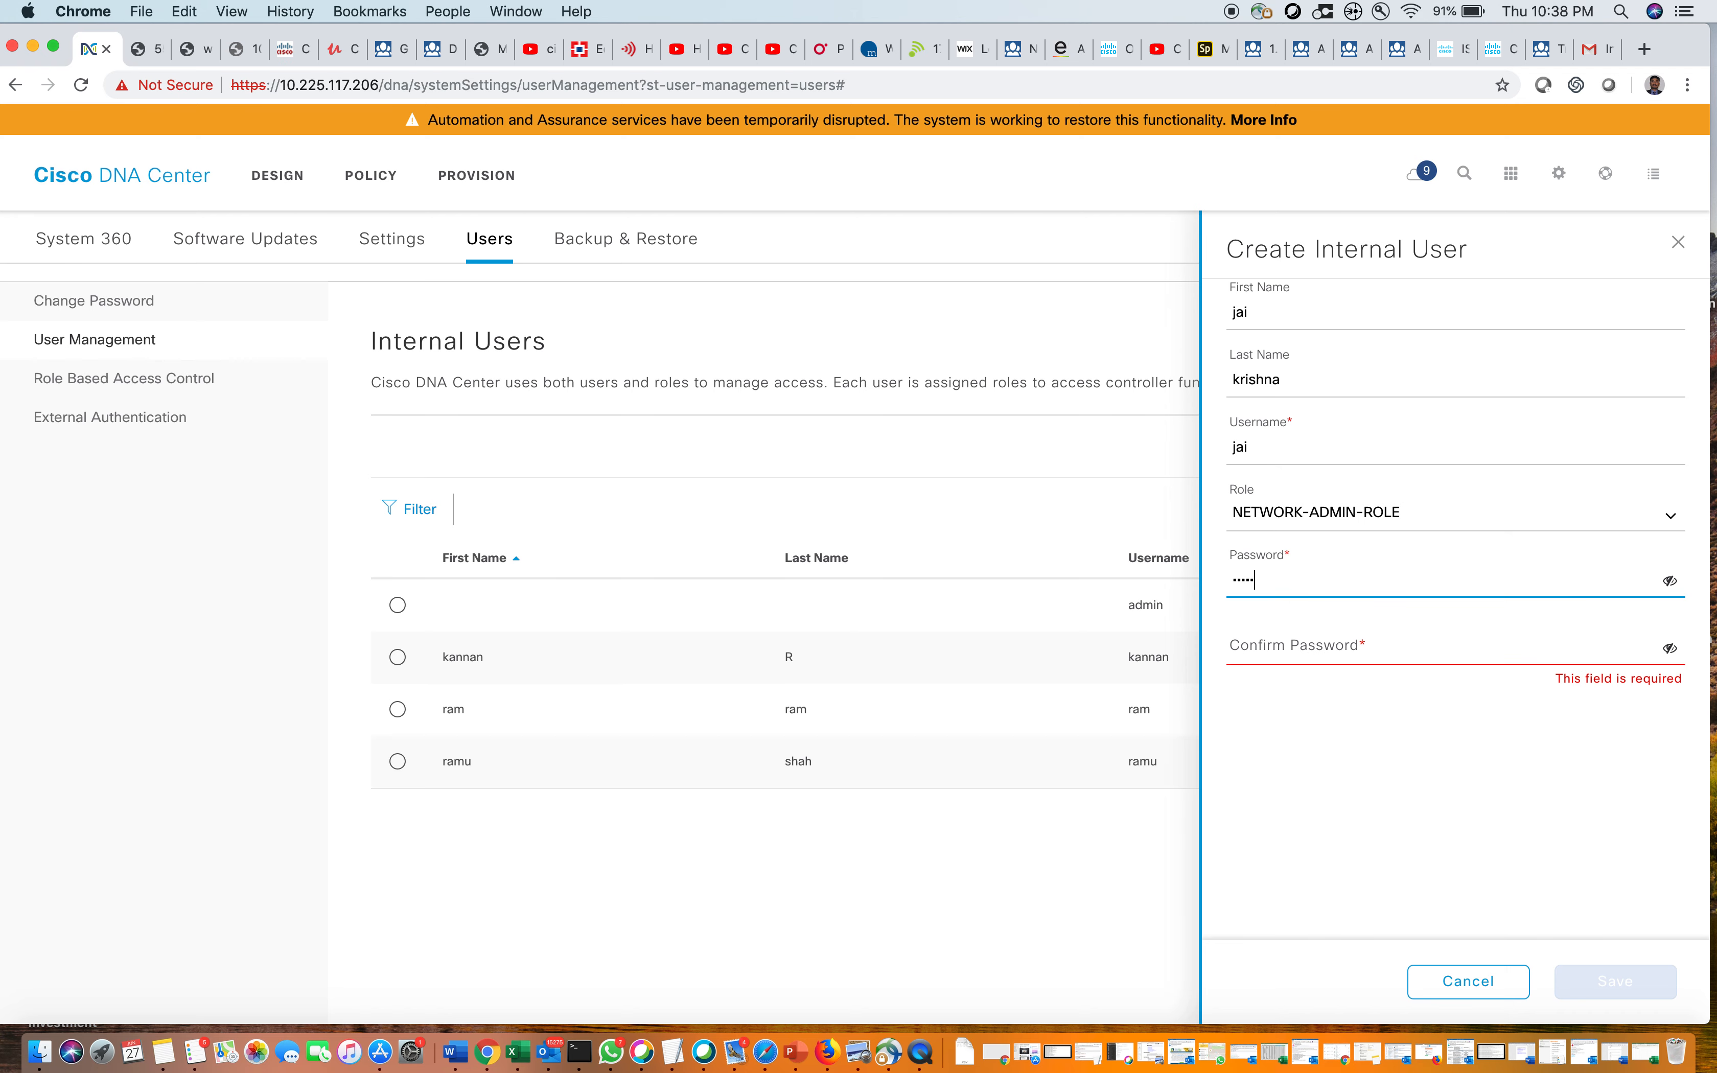
text(**)
click(1326, 651)
text(*********)
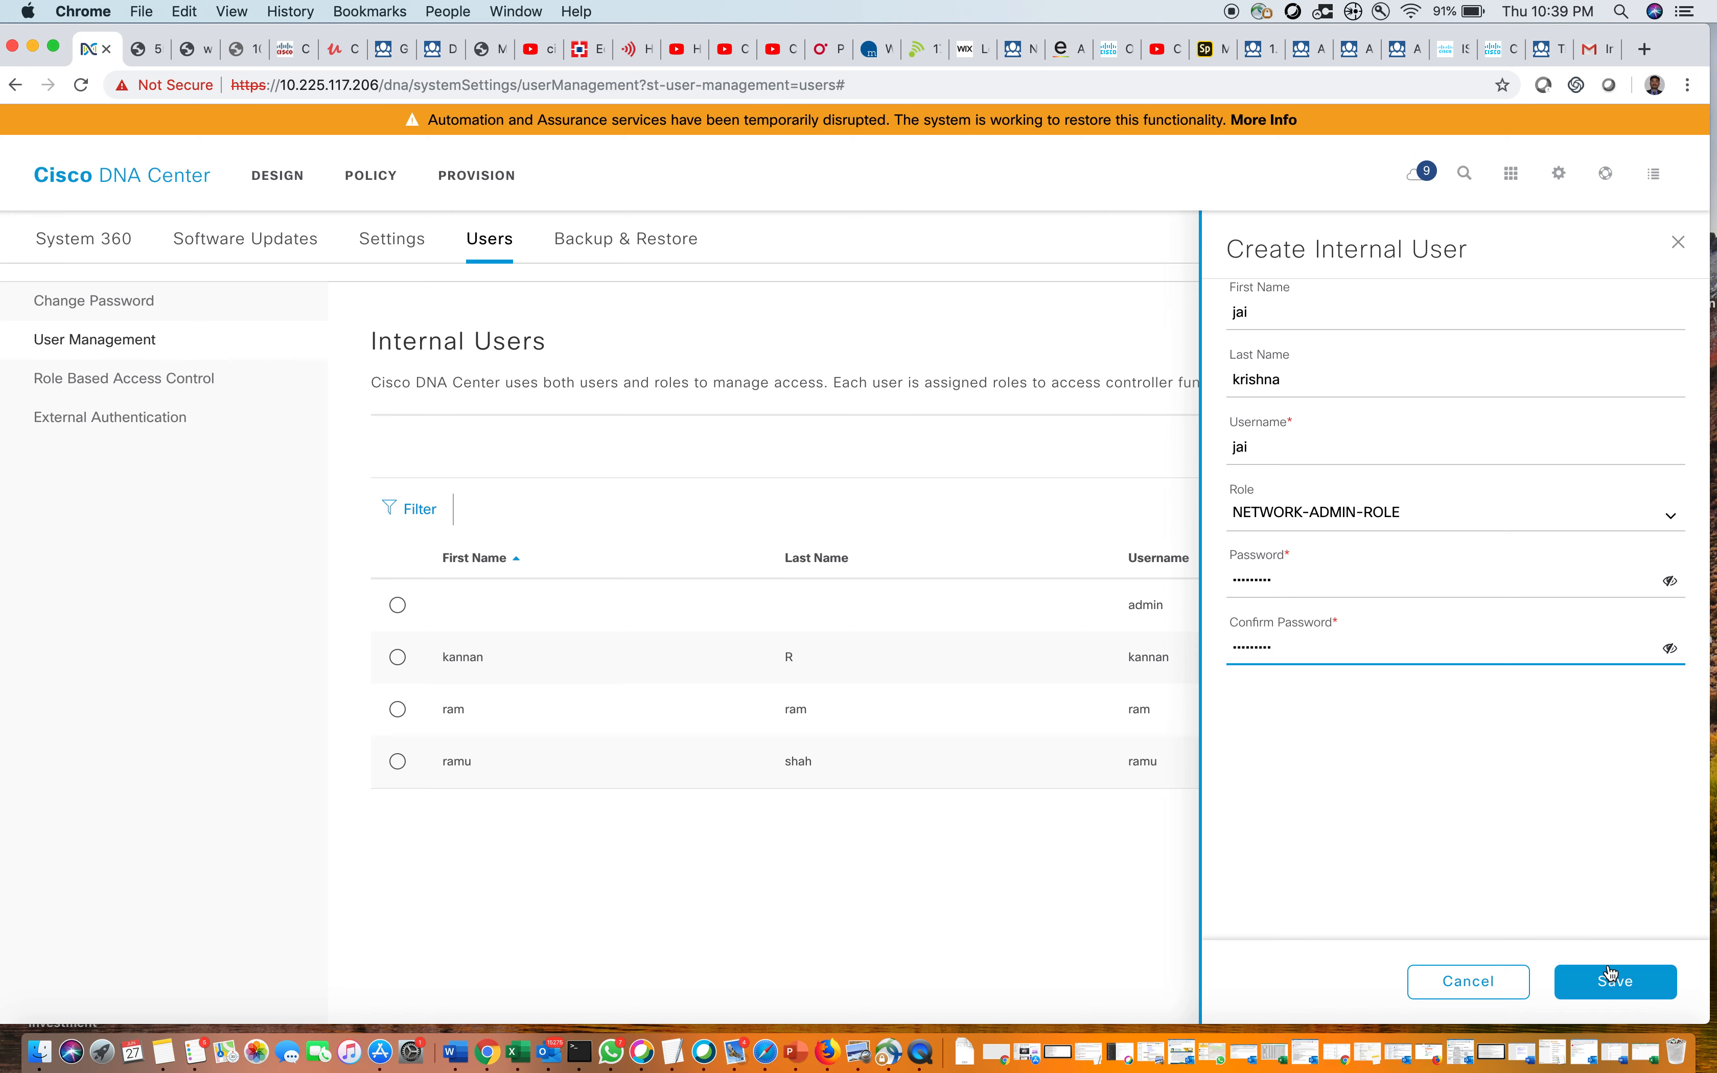
click(1611, 983)
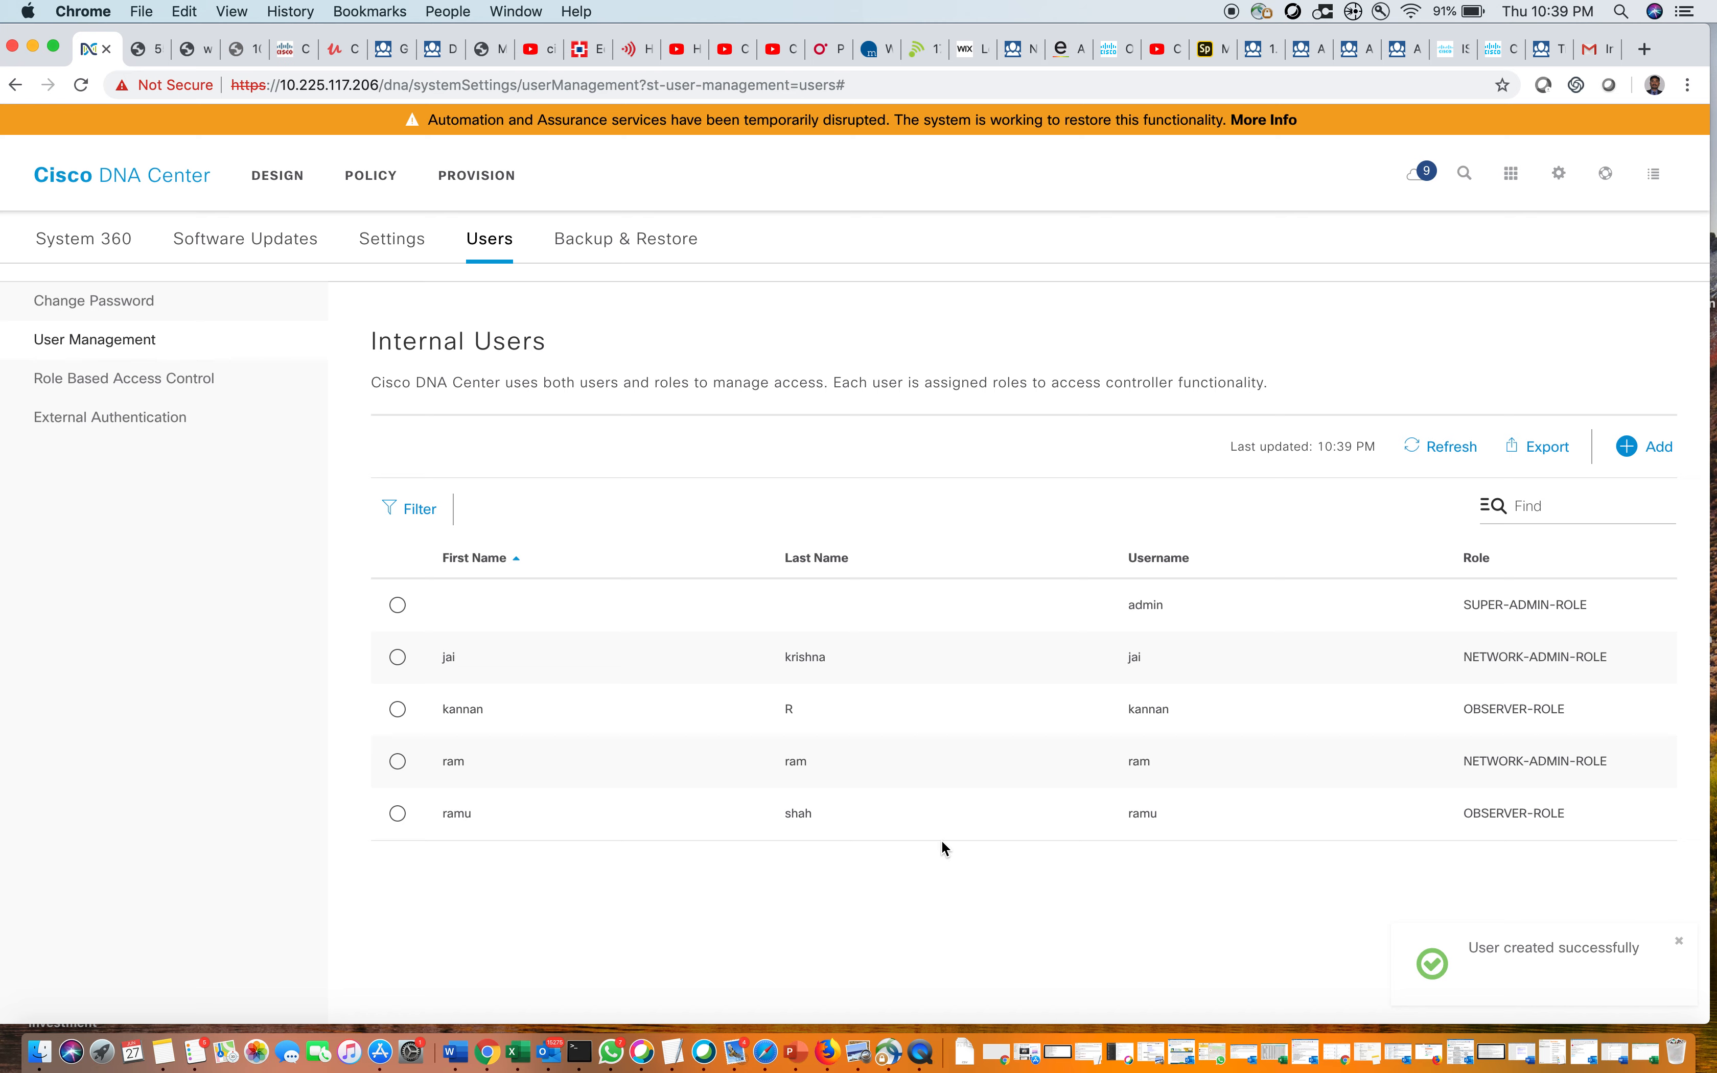
click(134, 415)
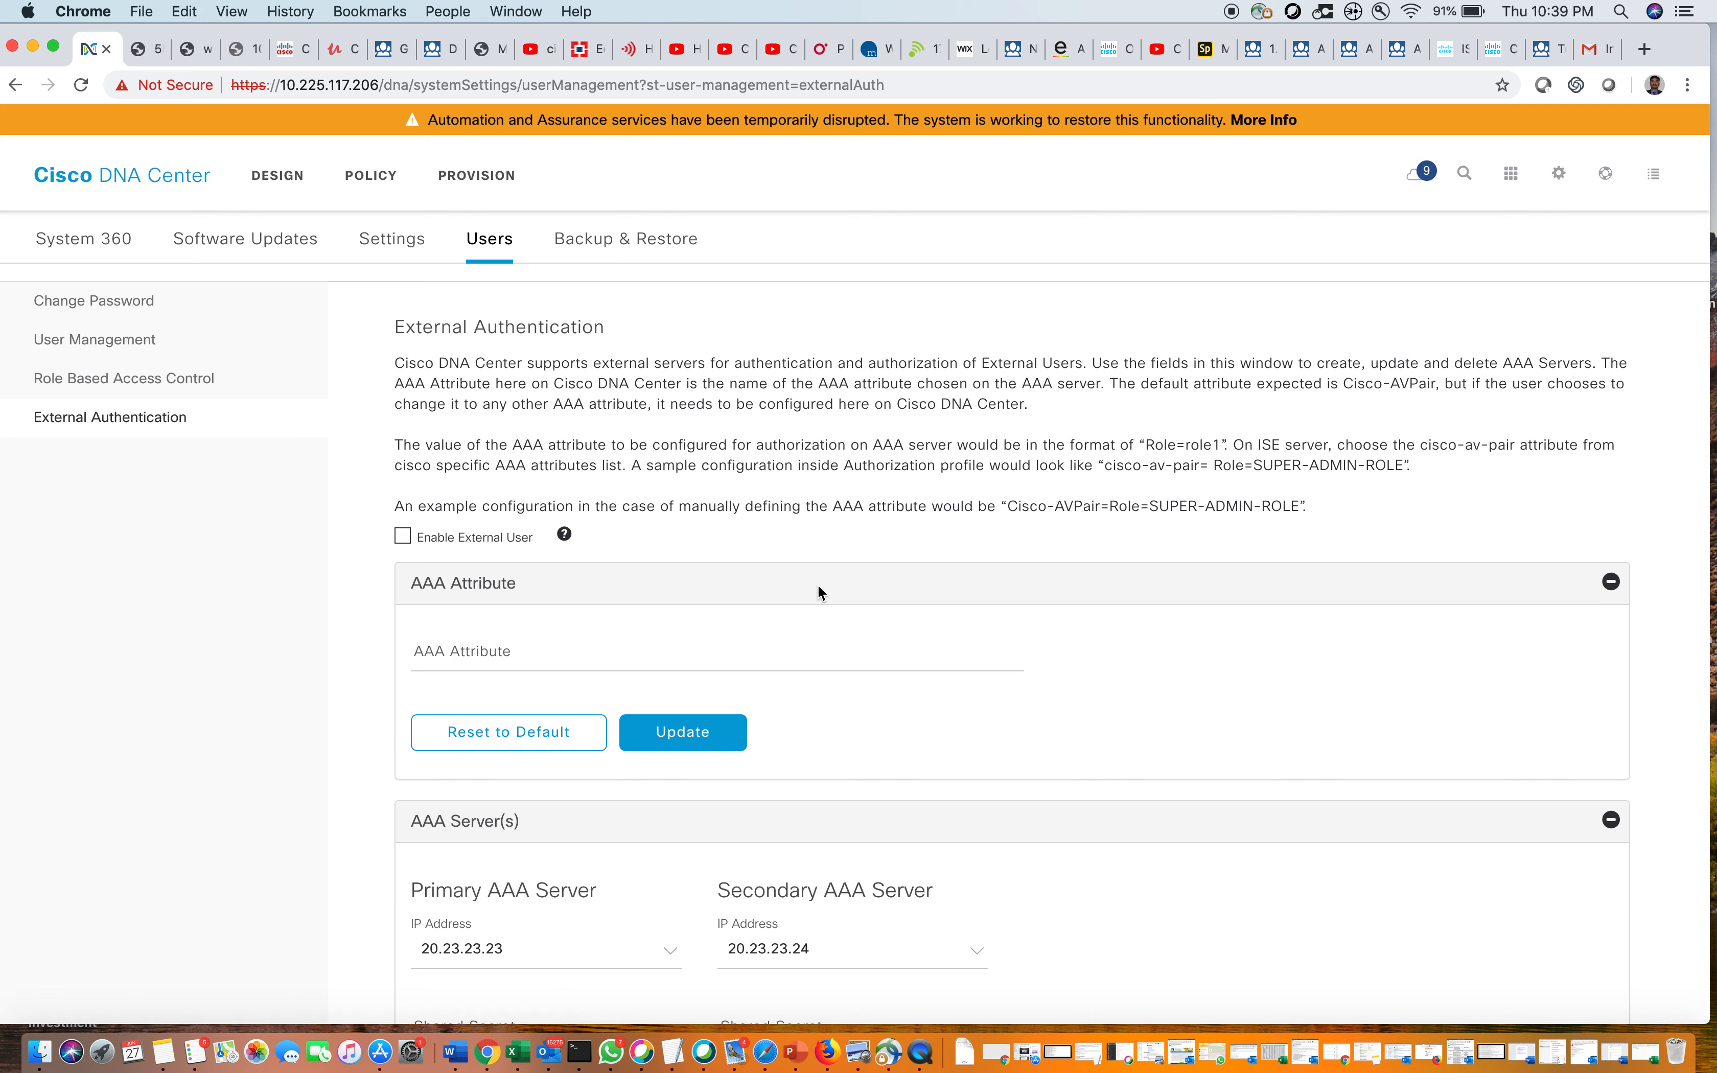
Scroll through the External Authentication AAA settings, then go to Role Based Access Control
scroll(818, 584, down, 4)
scroll(818, 586, down, 3)
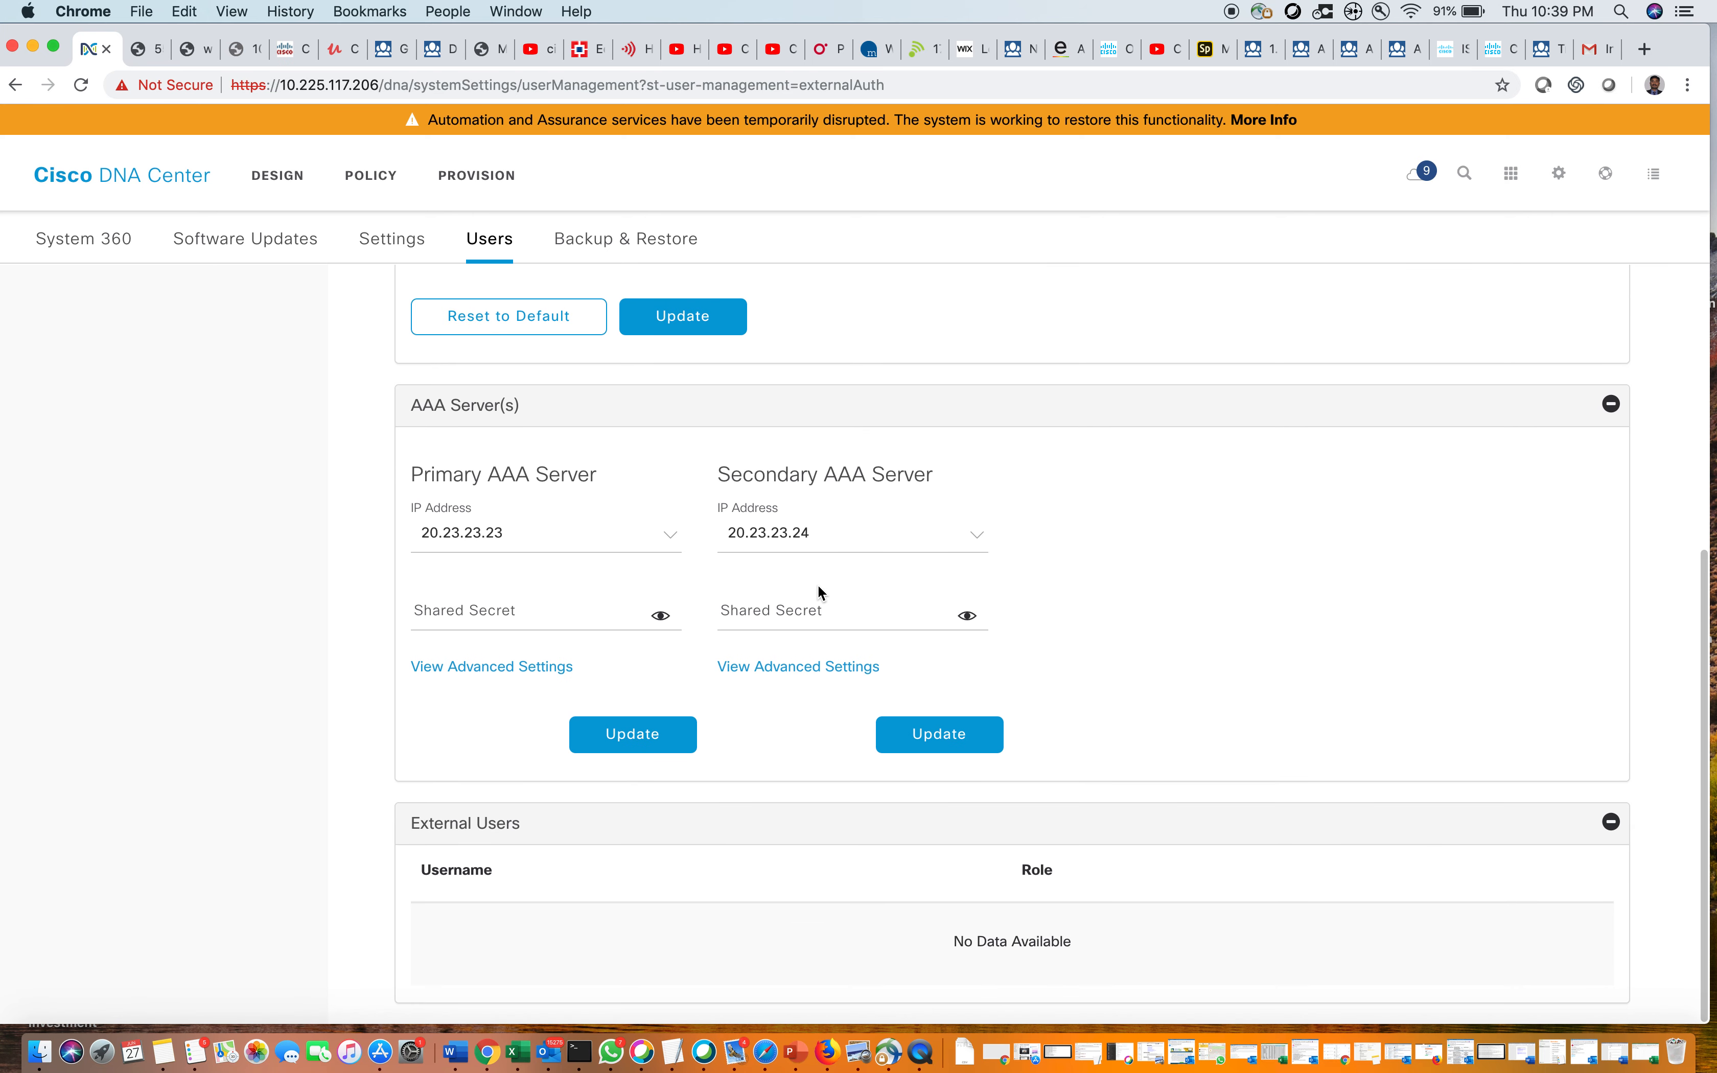
scroll(820, 589, up, 2)
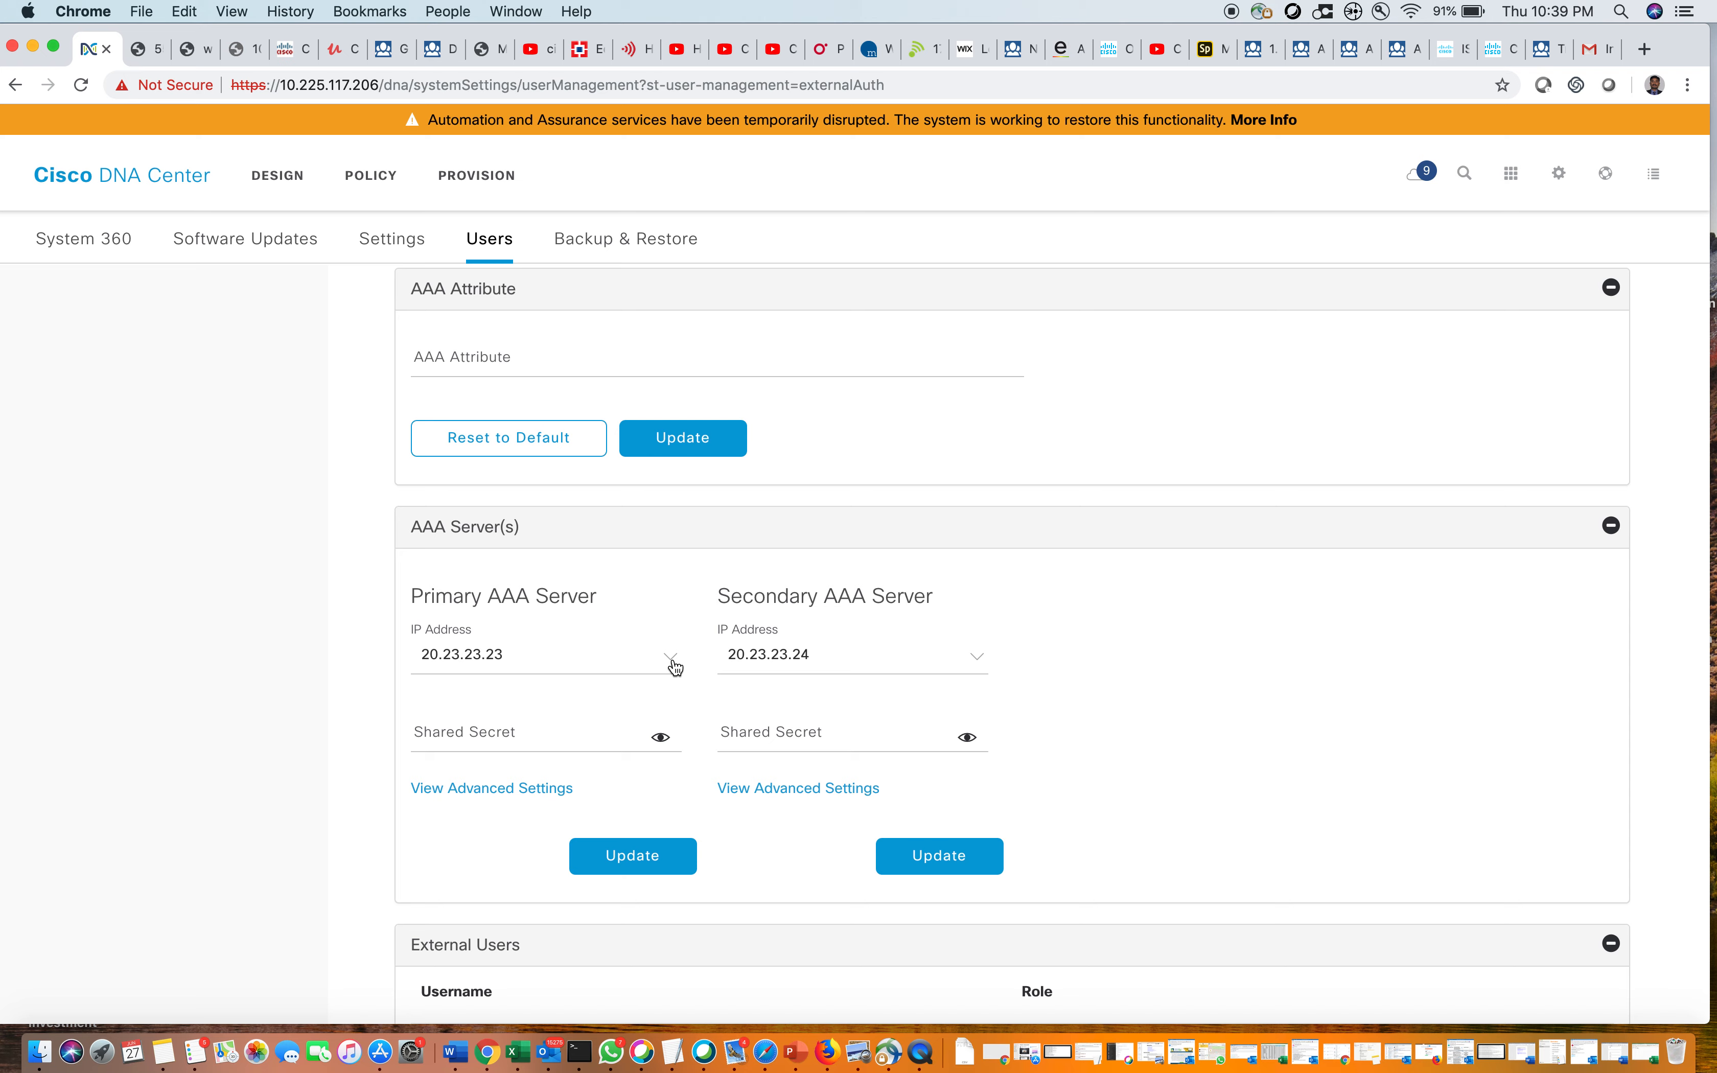
scroll(1065, 629, down, 2)
scroll(1064, 624, up, 6)
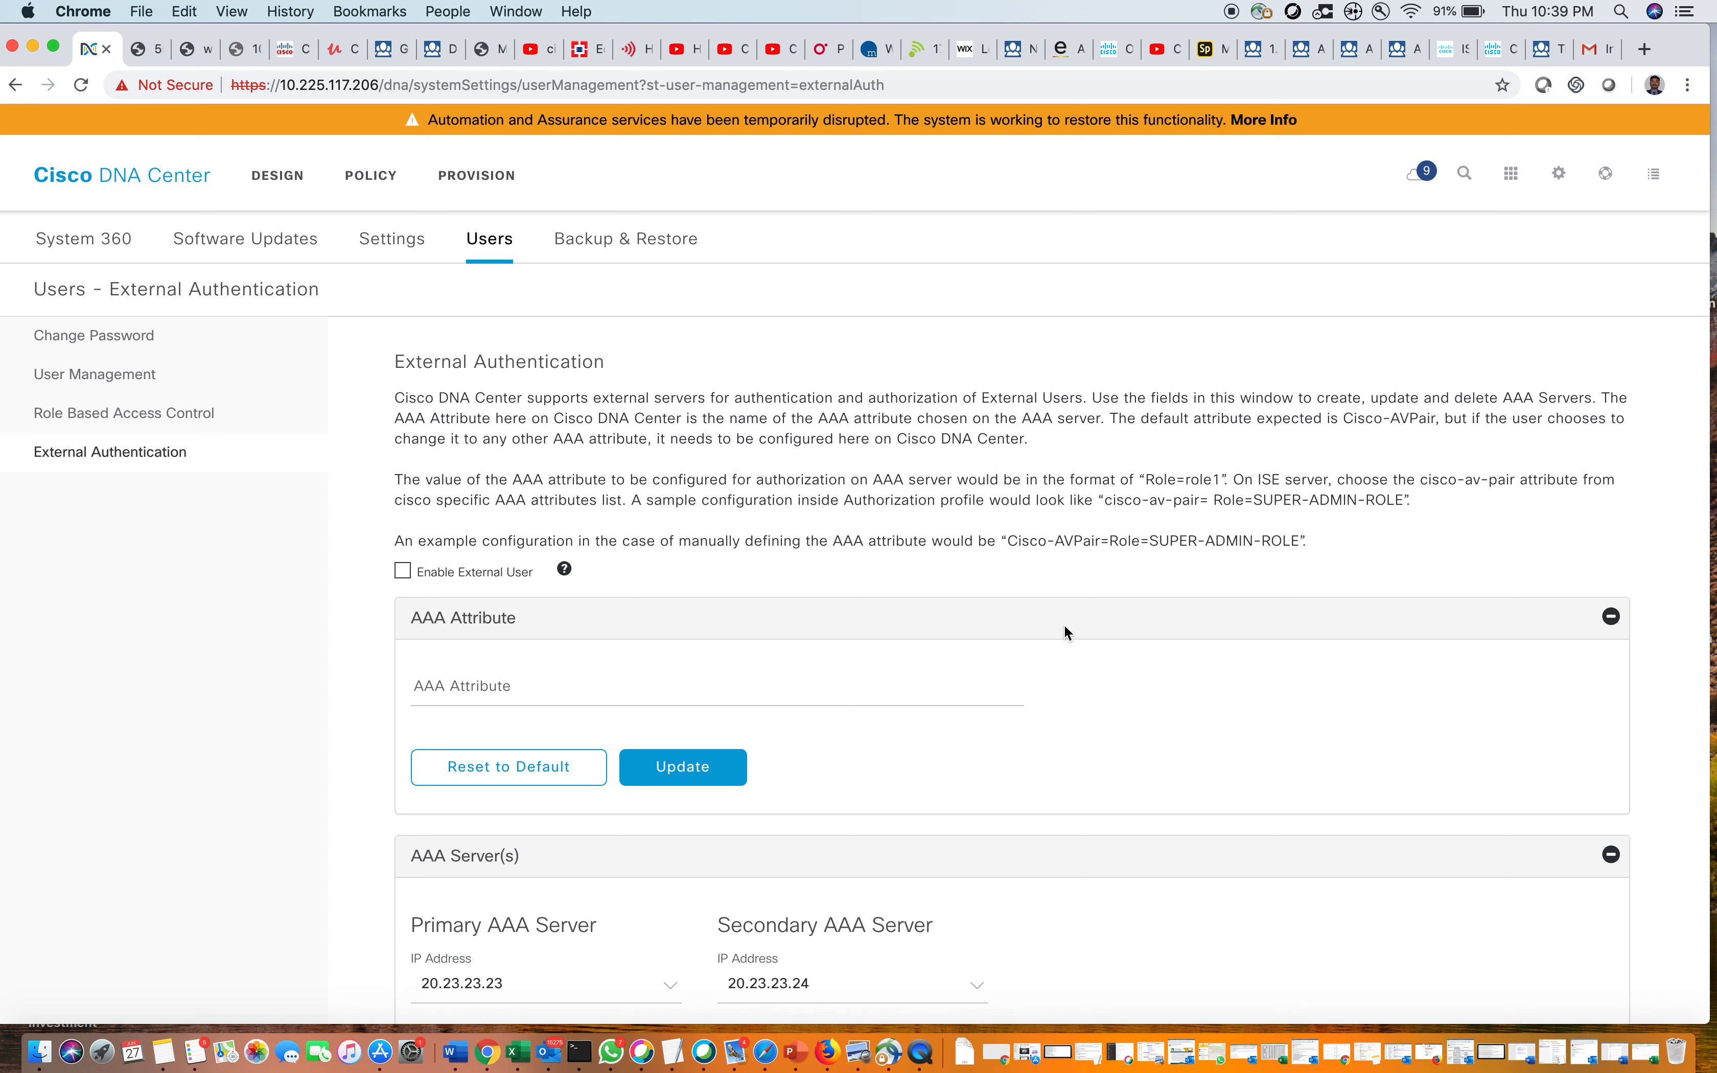
click(146, 412)
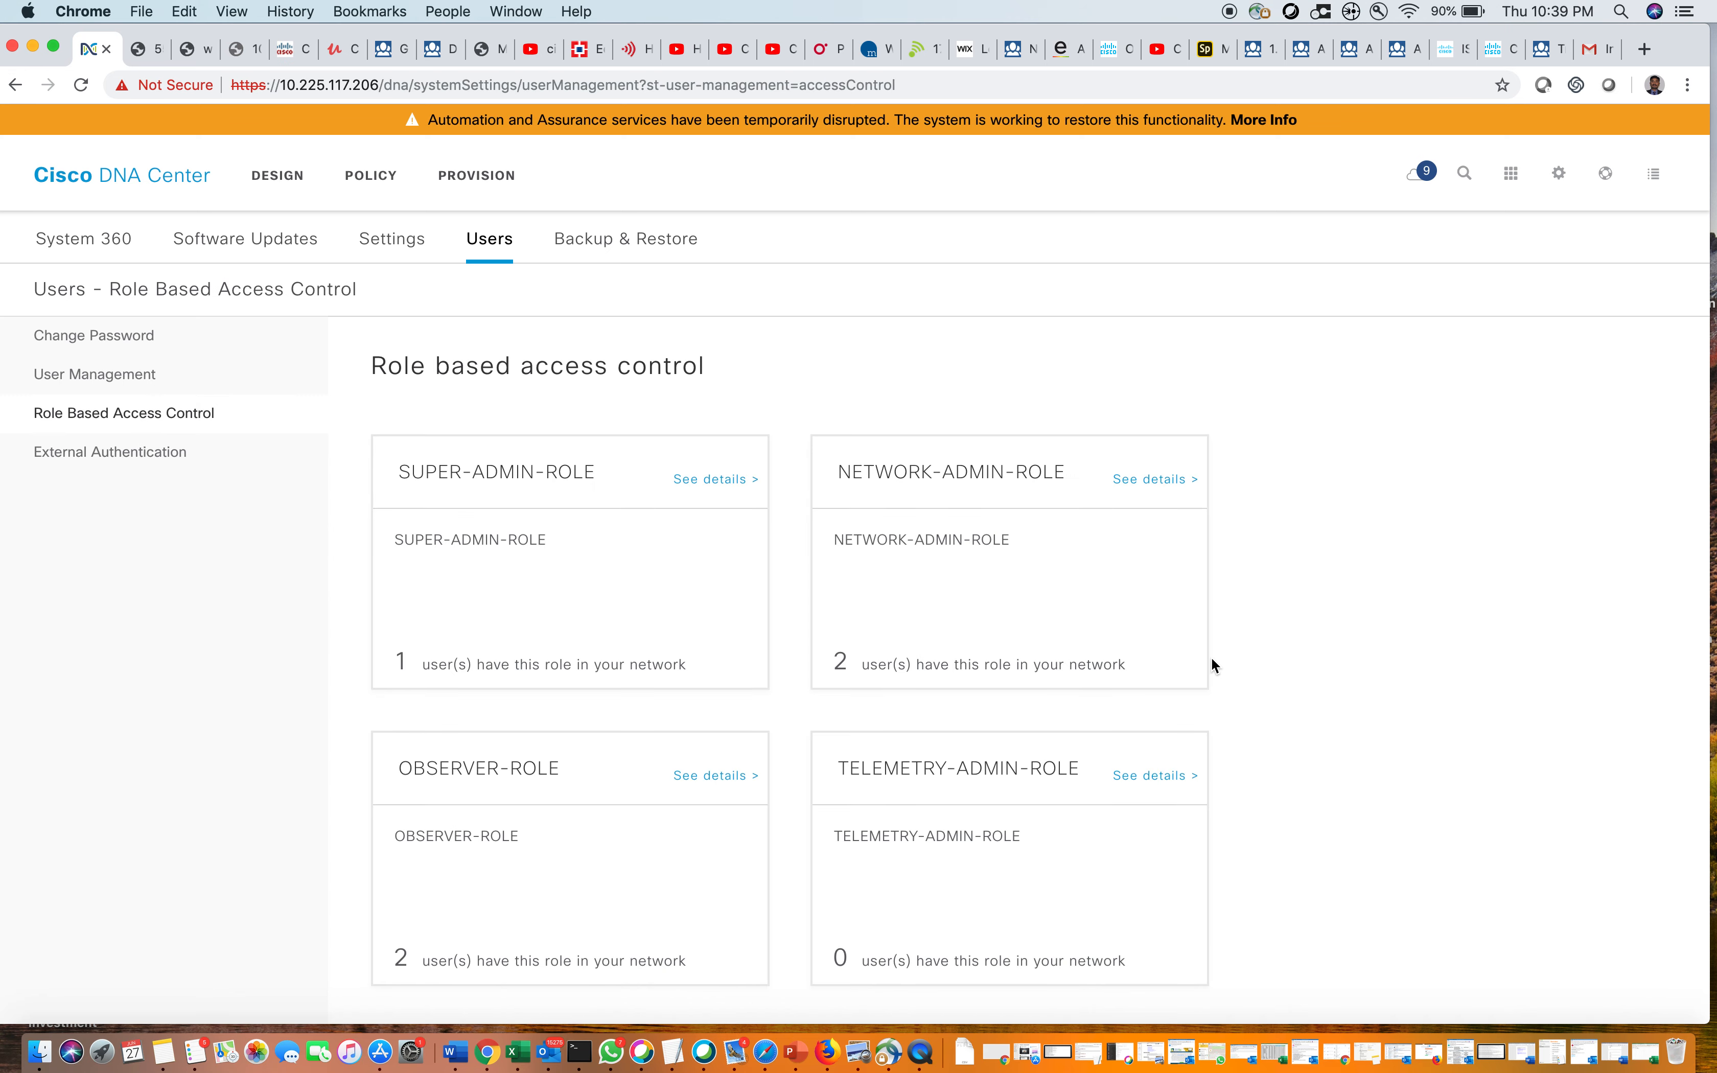
Check NETWORK-ADMIN-ROLE holders via Manage Users, then remove the filter to list all five users
click(1164, 481)
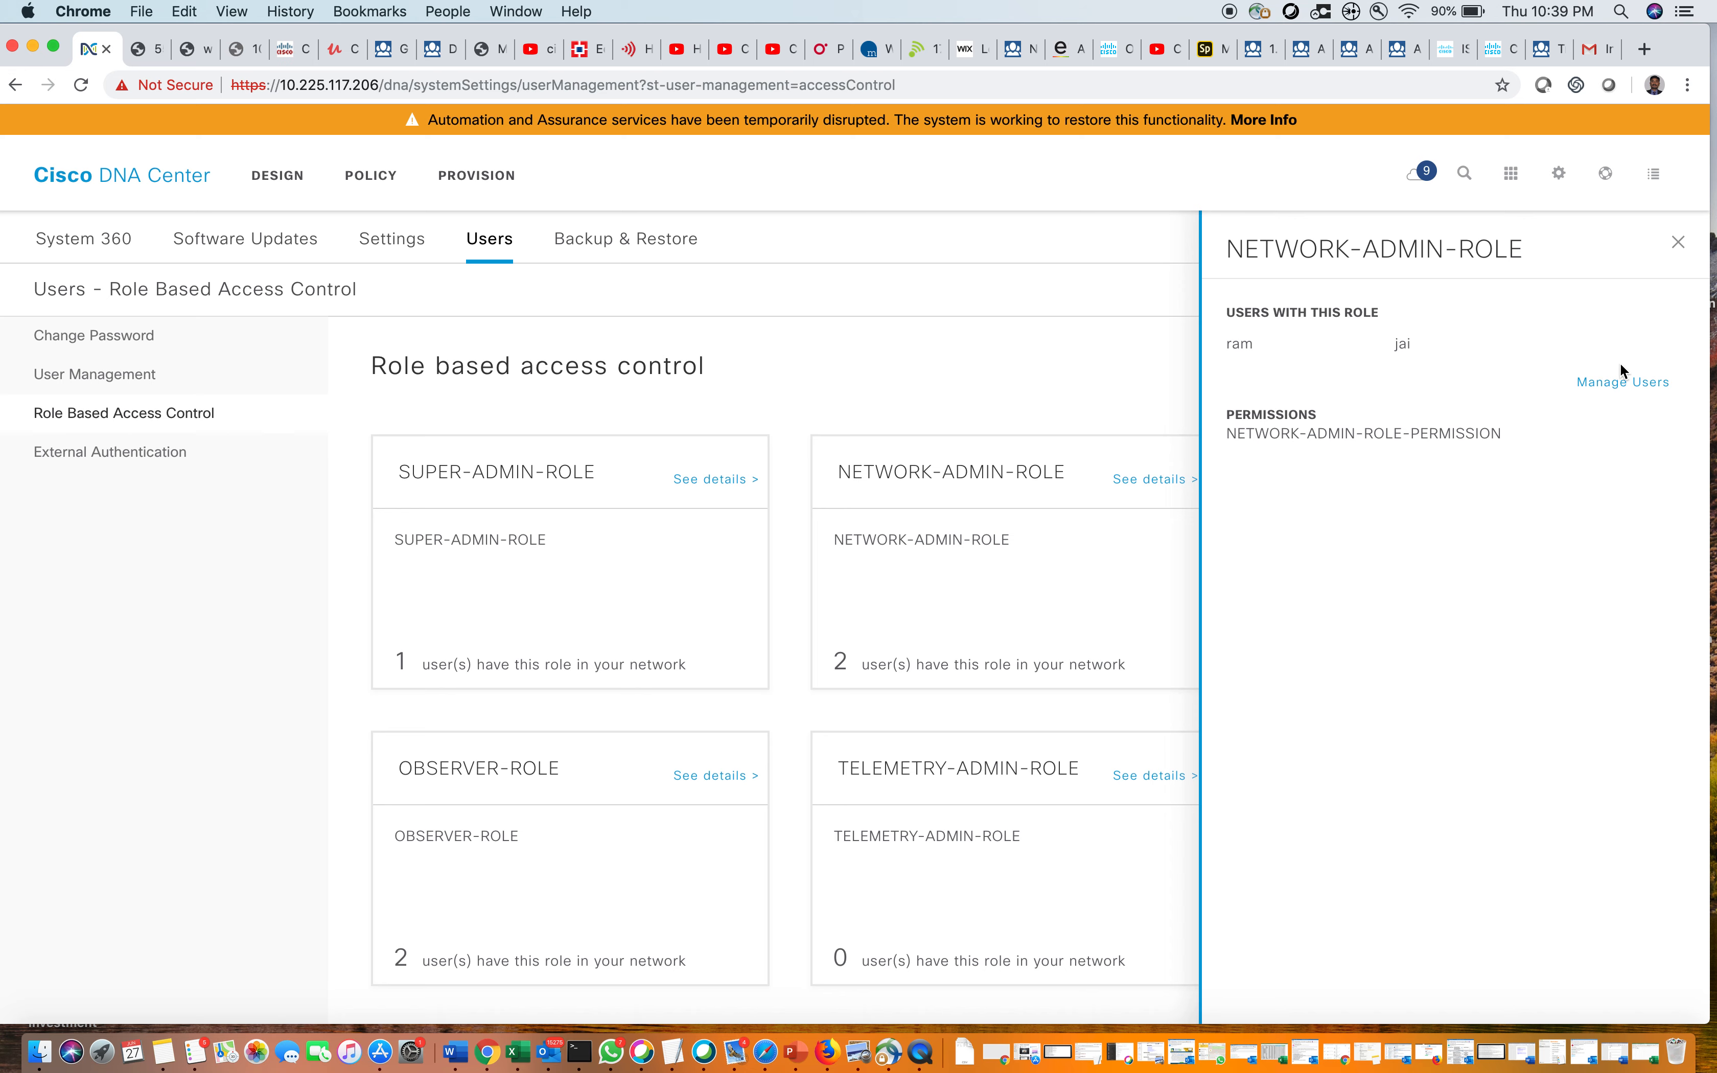
click(1618, 382)
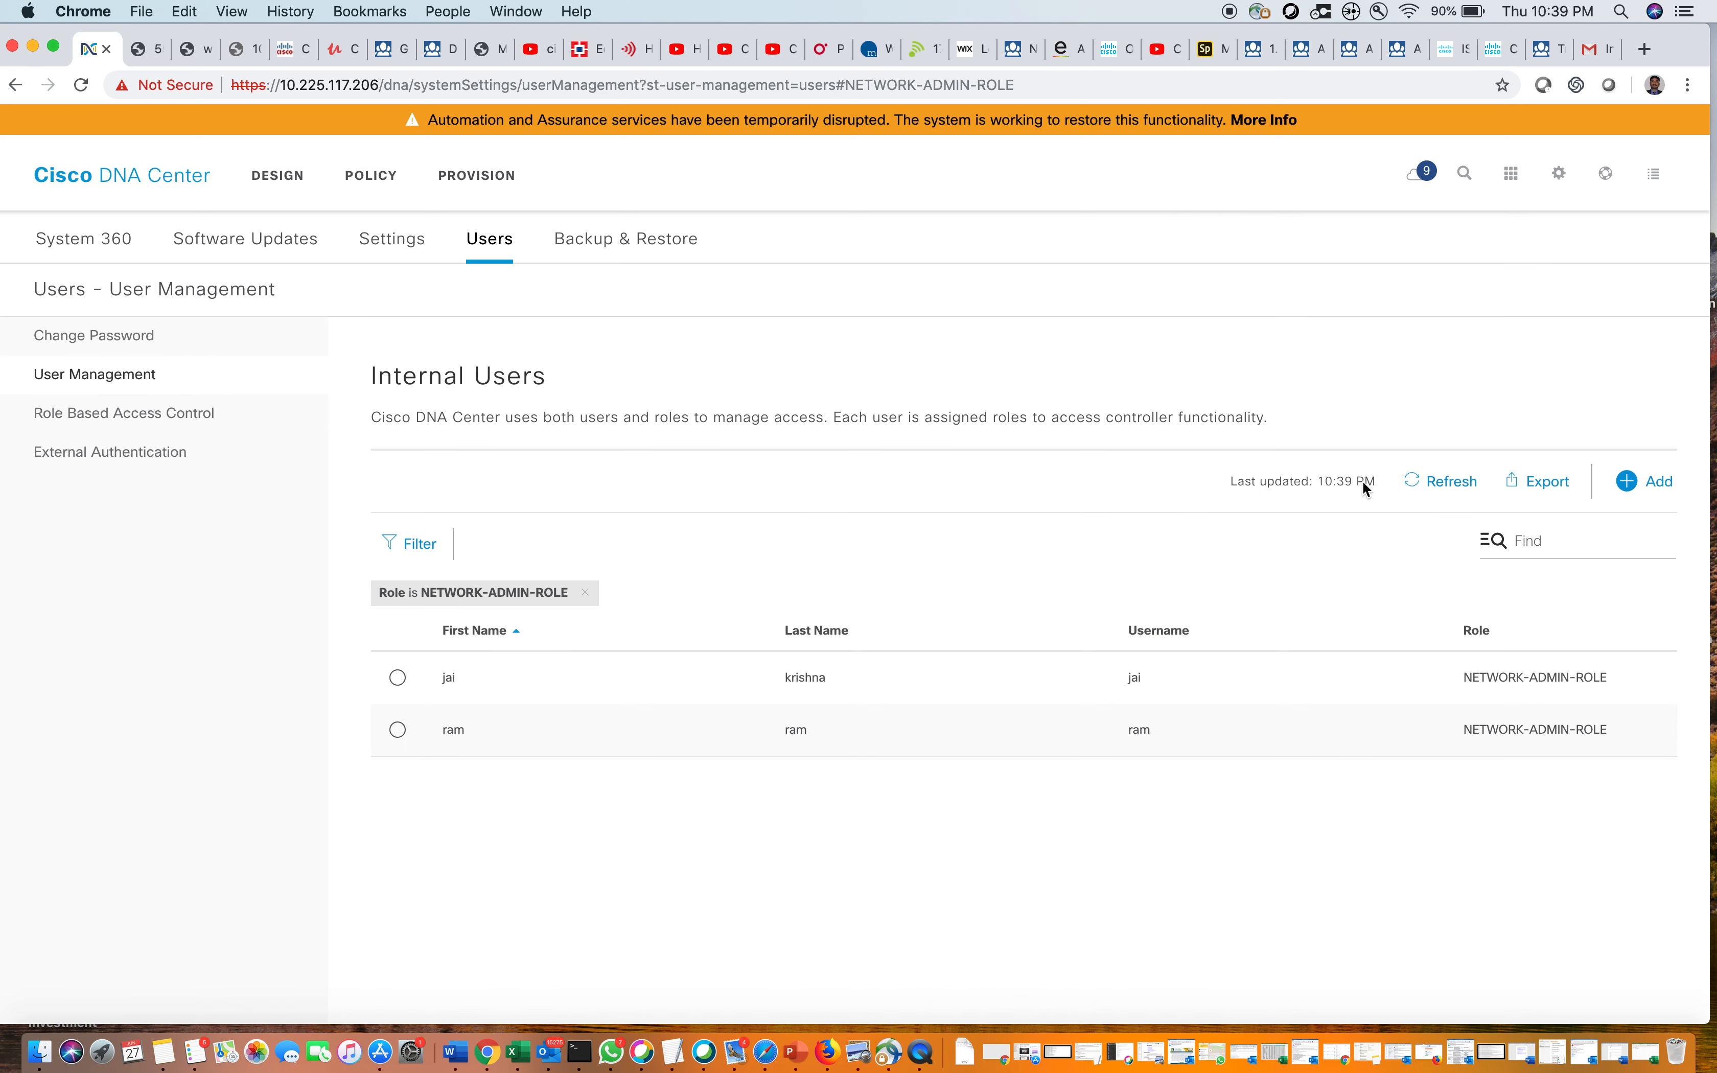
click(124, 382)
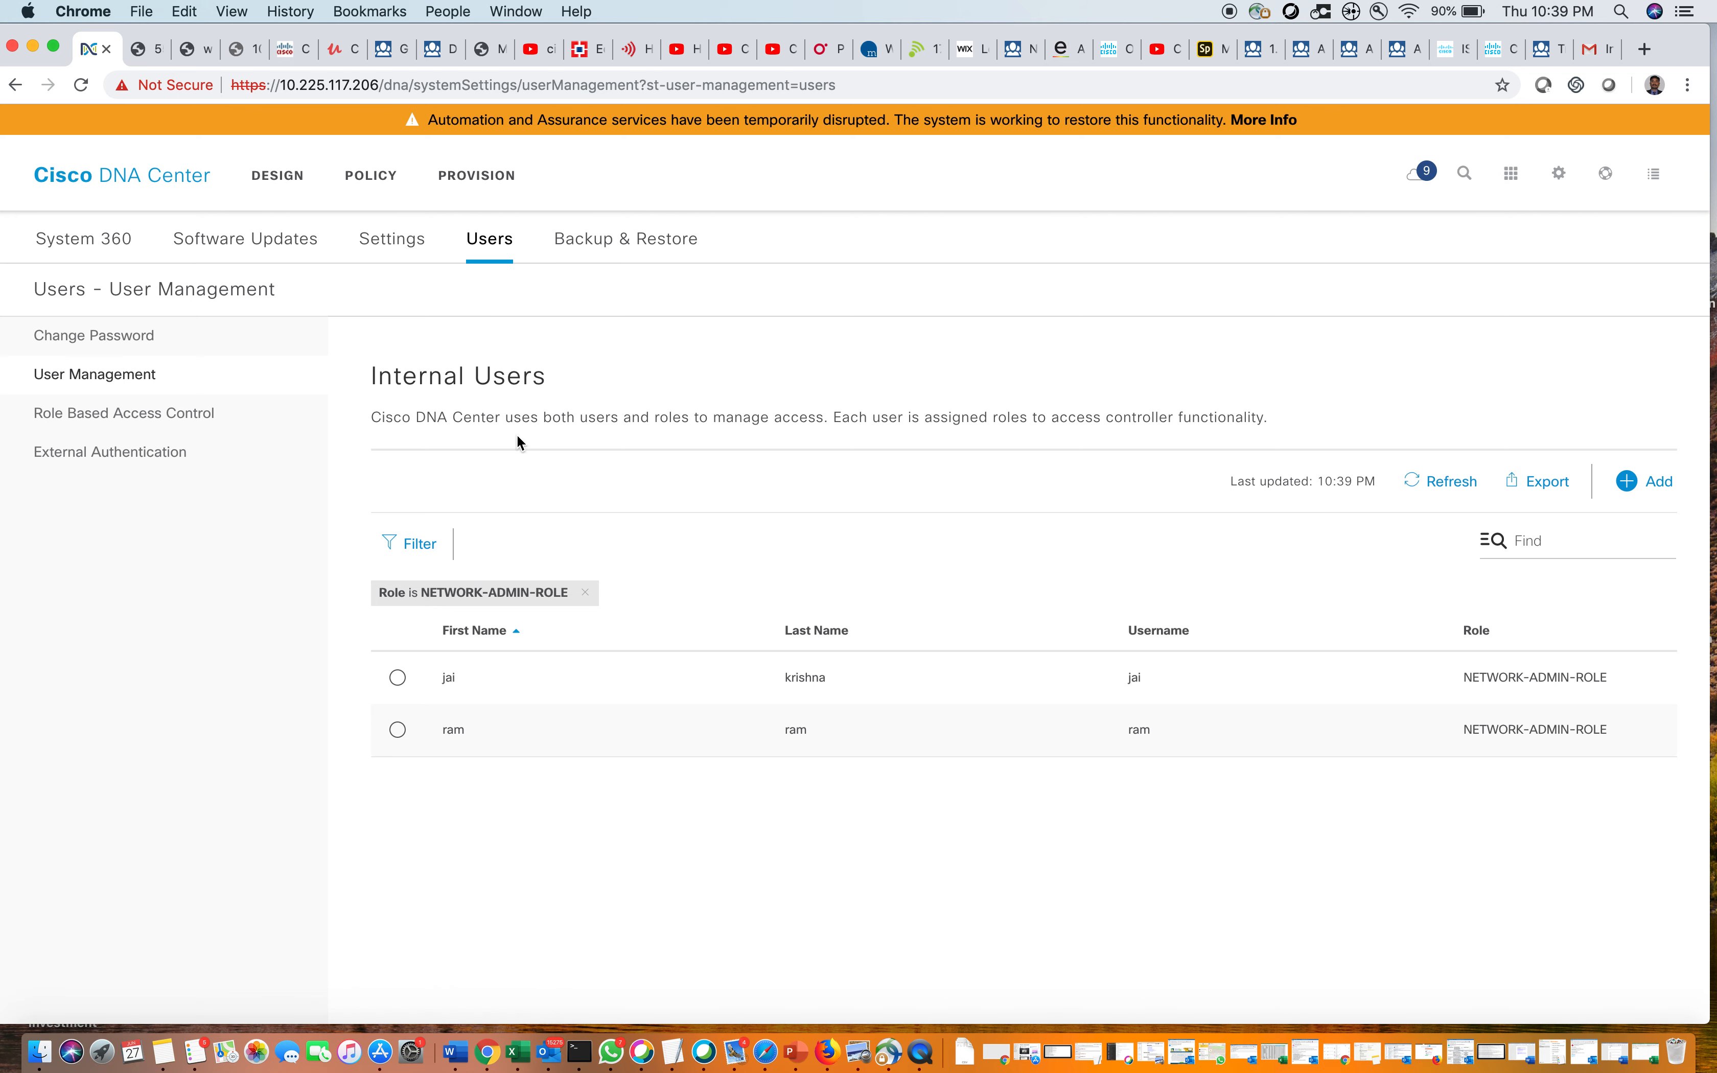
click(586, 593)
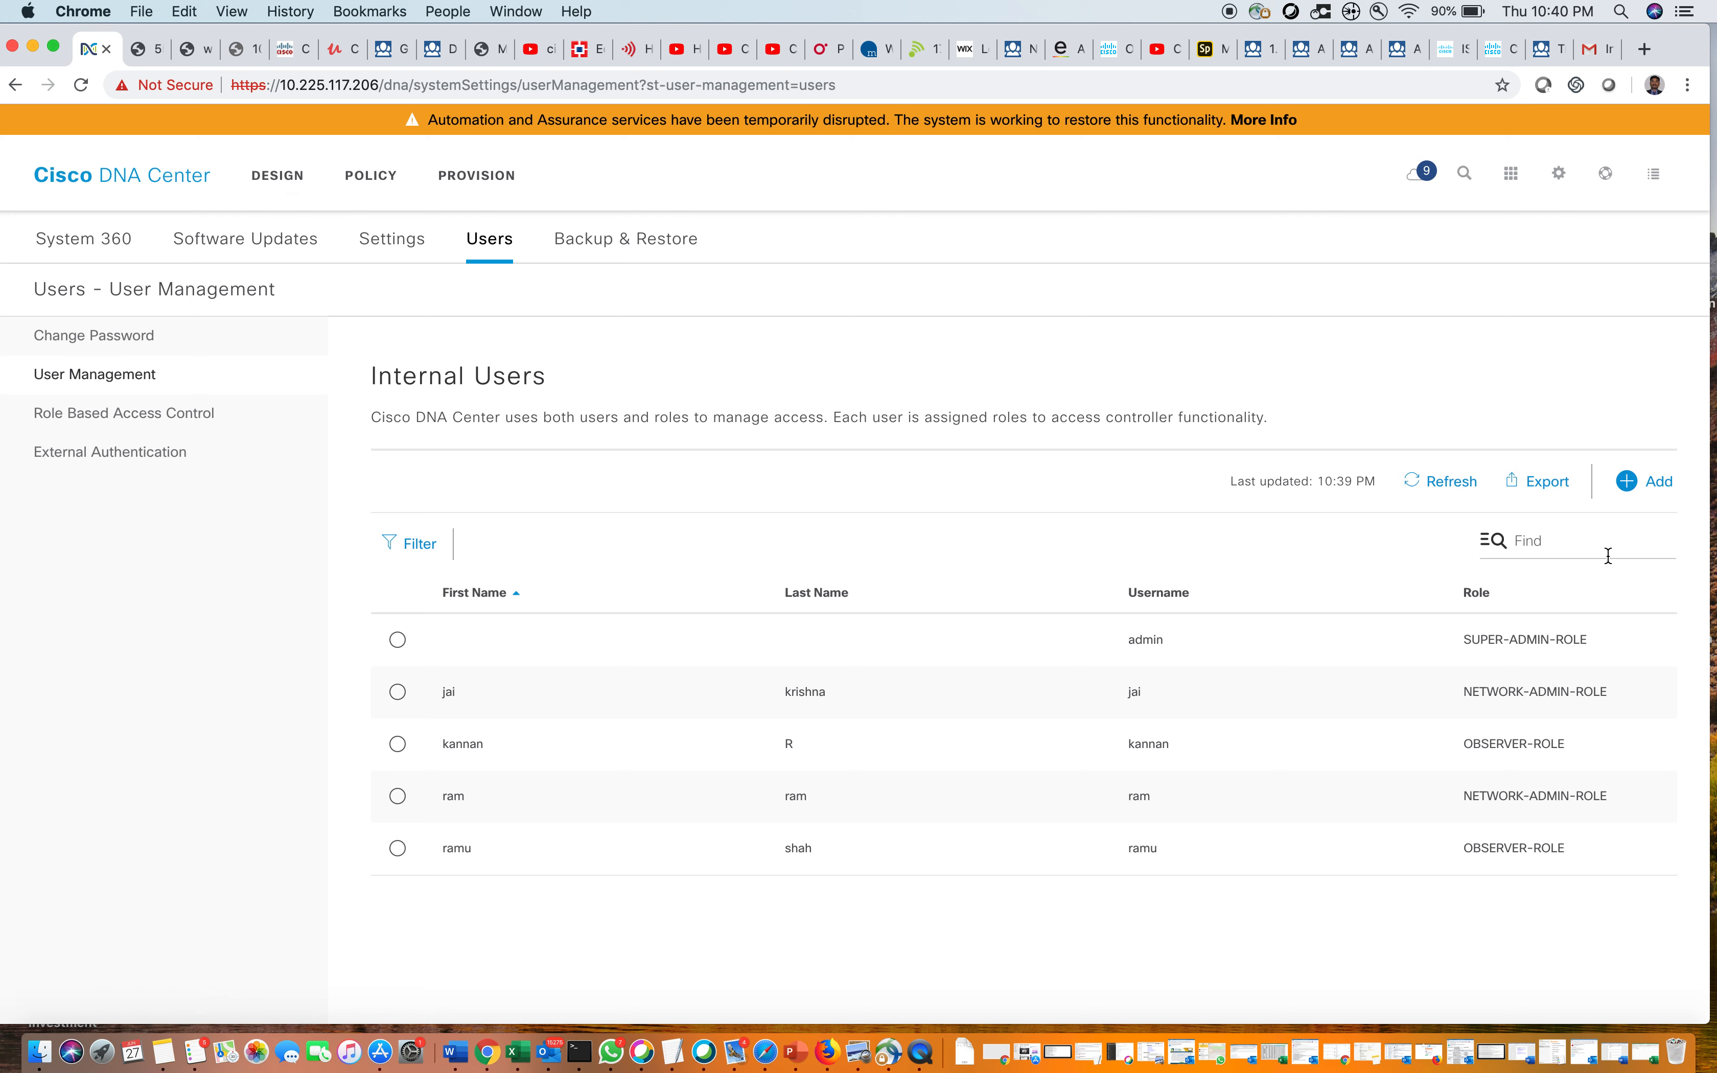
Sign out of the admin account and log back in with the observer user's username and password
click(1568, 186)
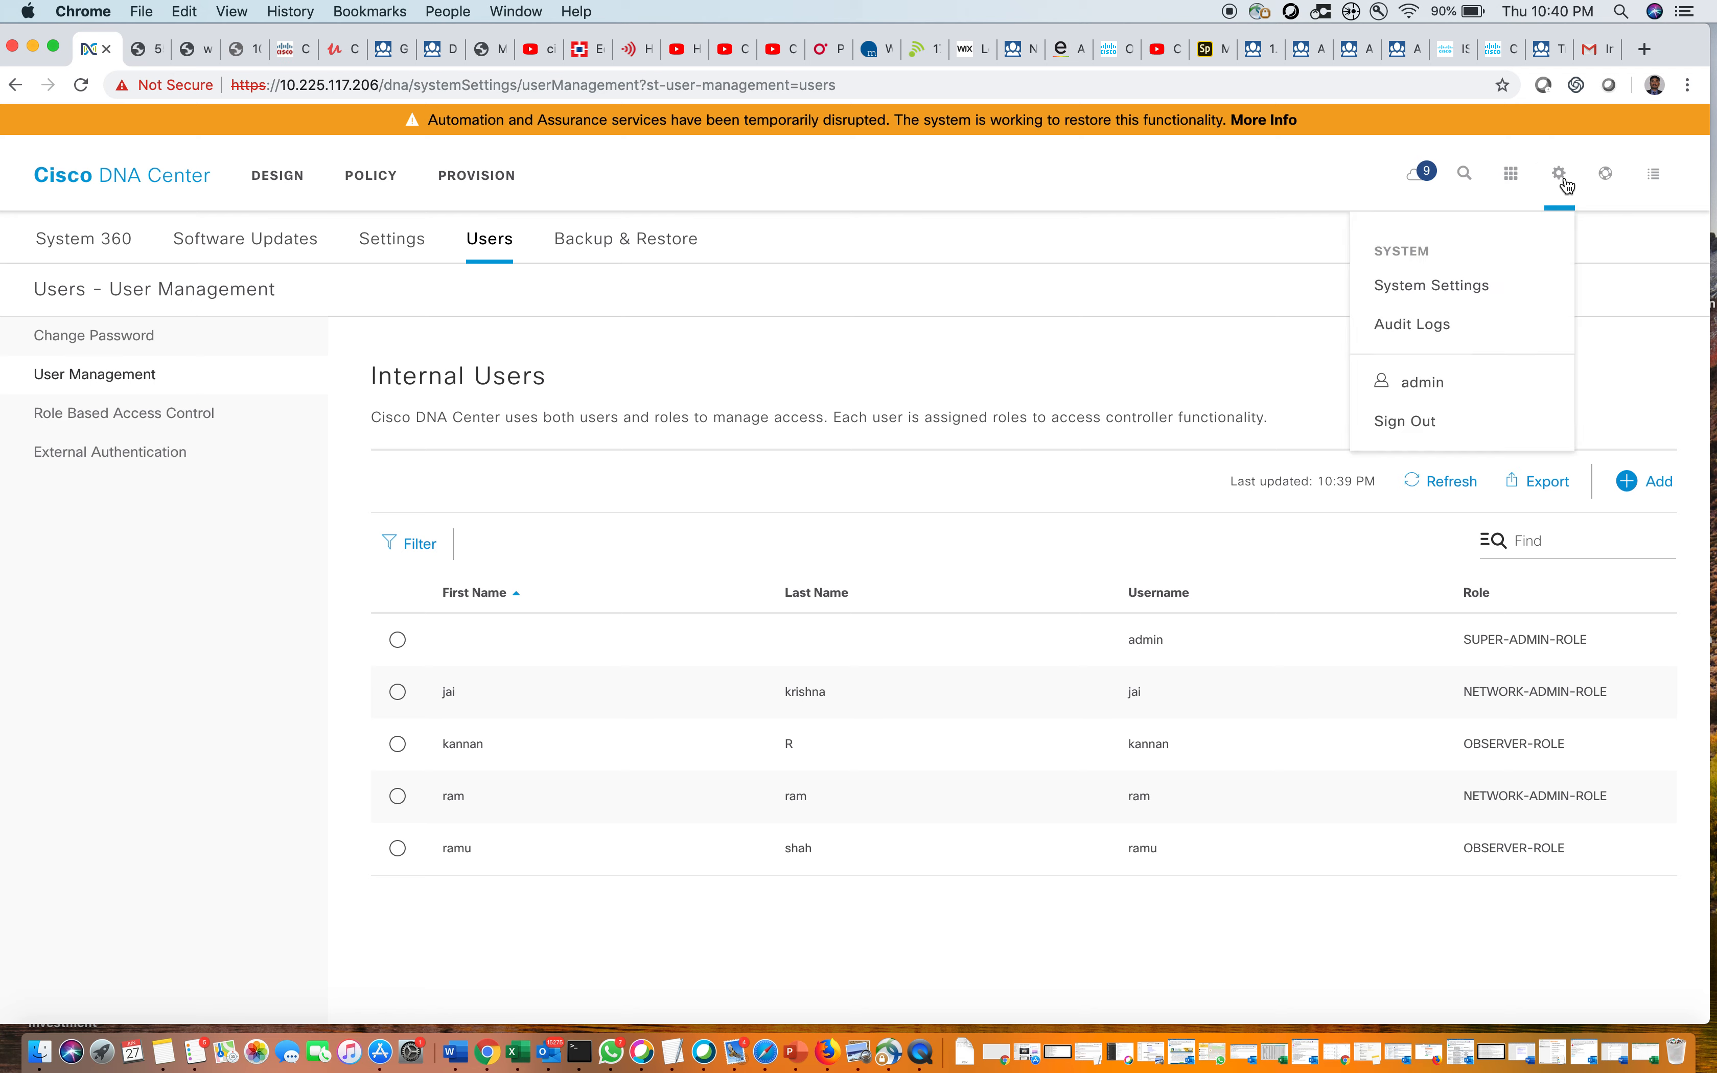
click(1423, 424)
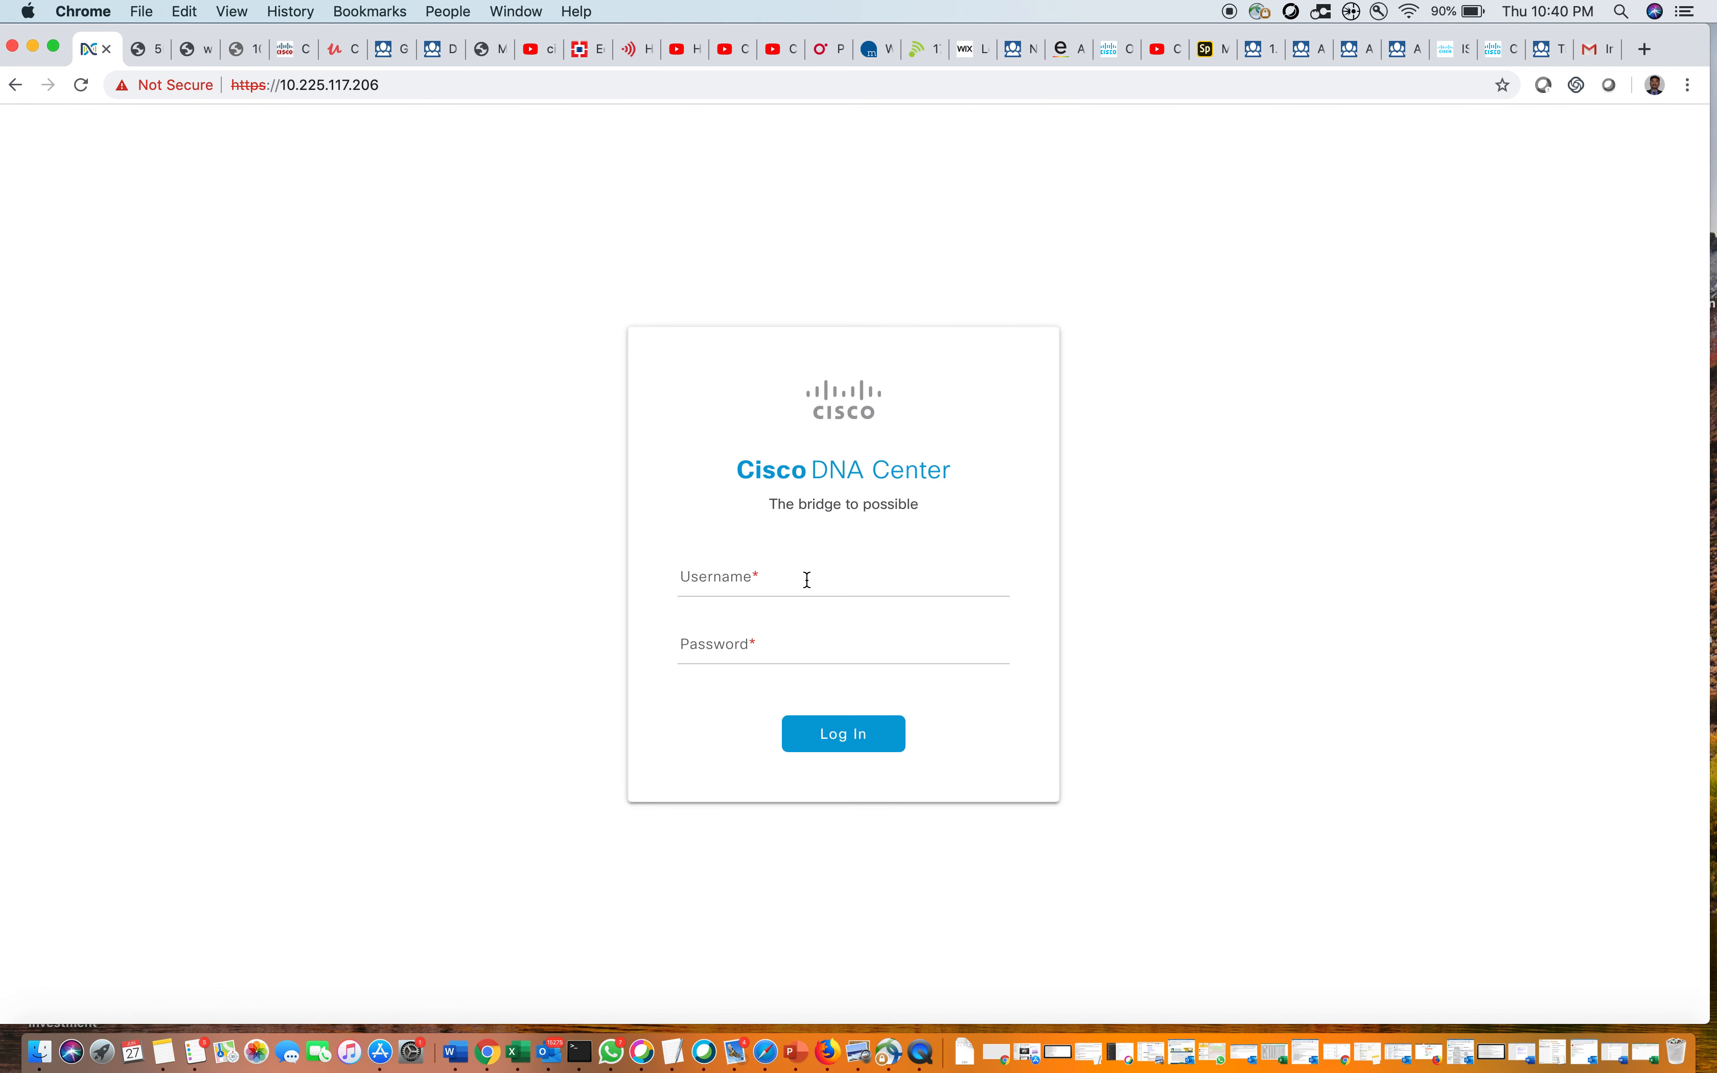
click(792, 587)
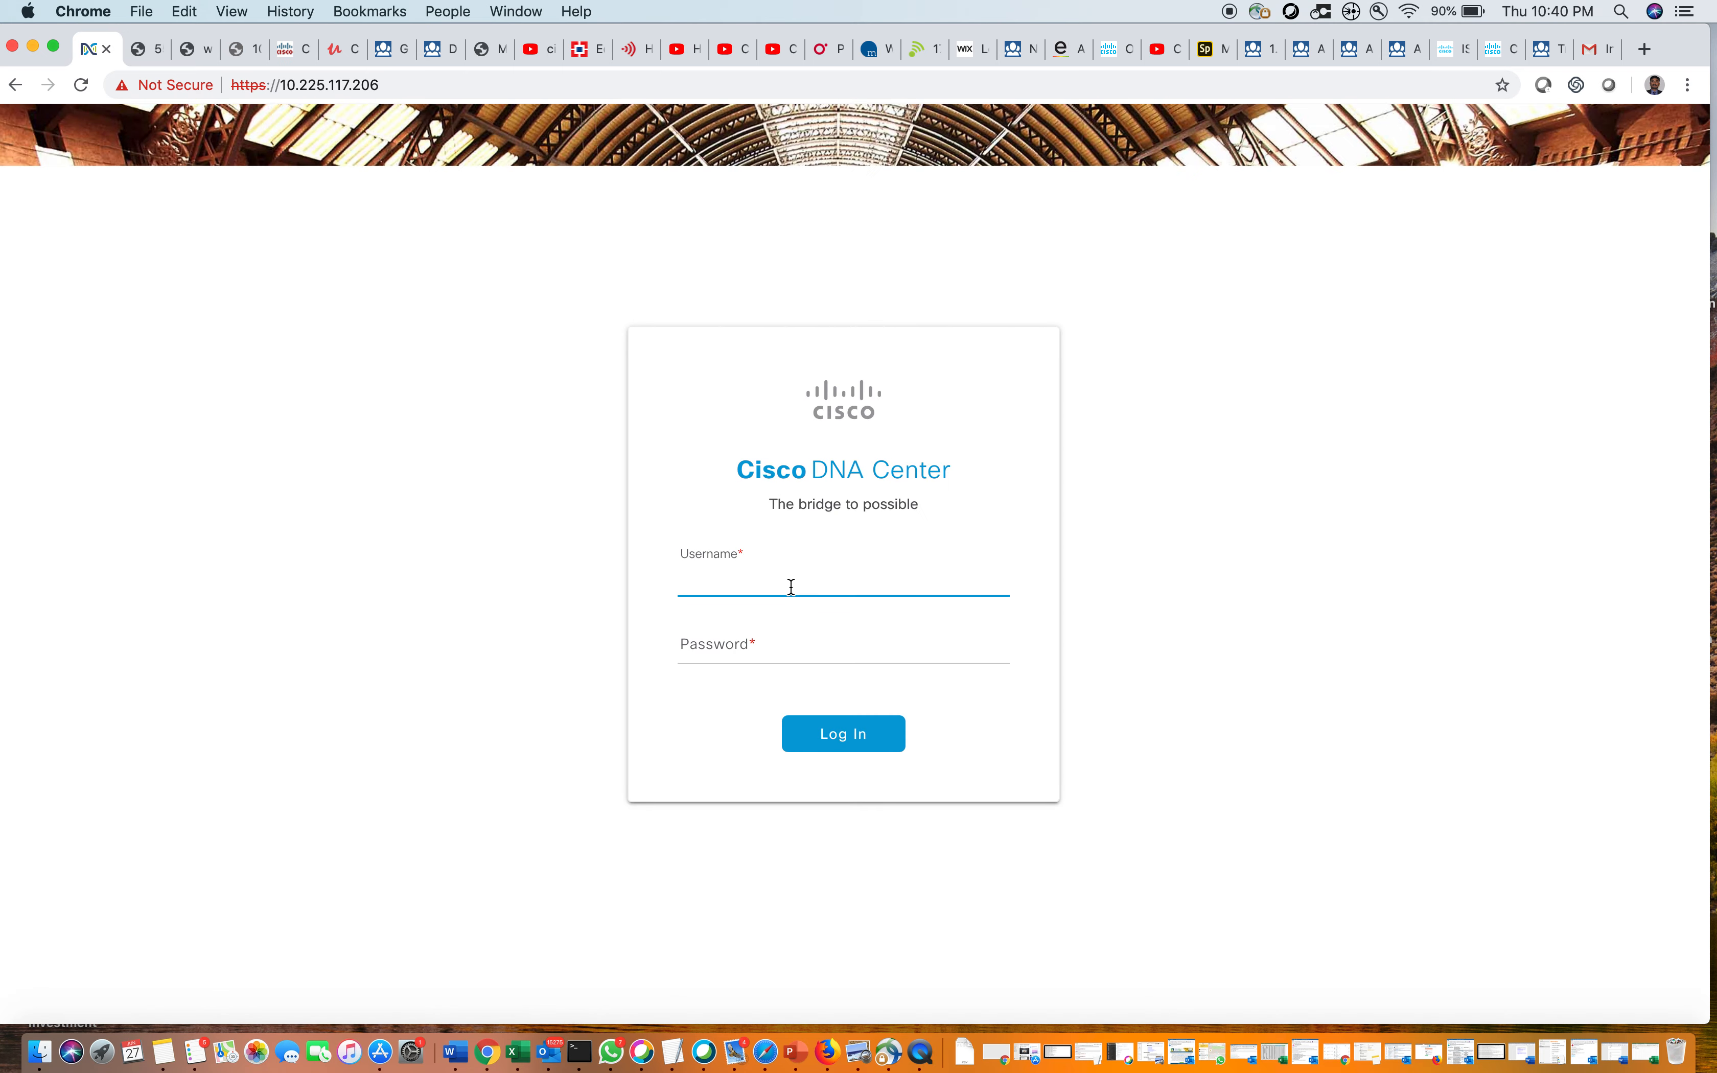
text(ramu)
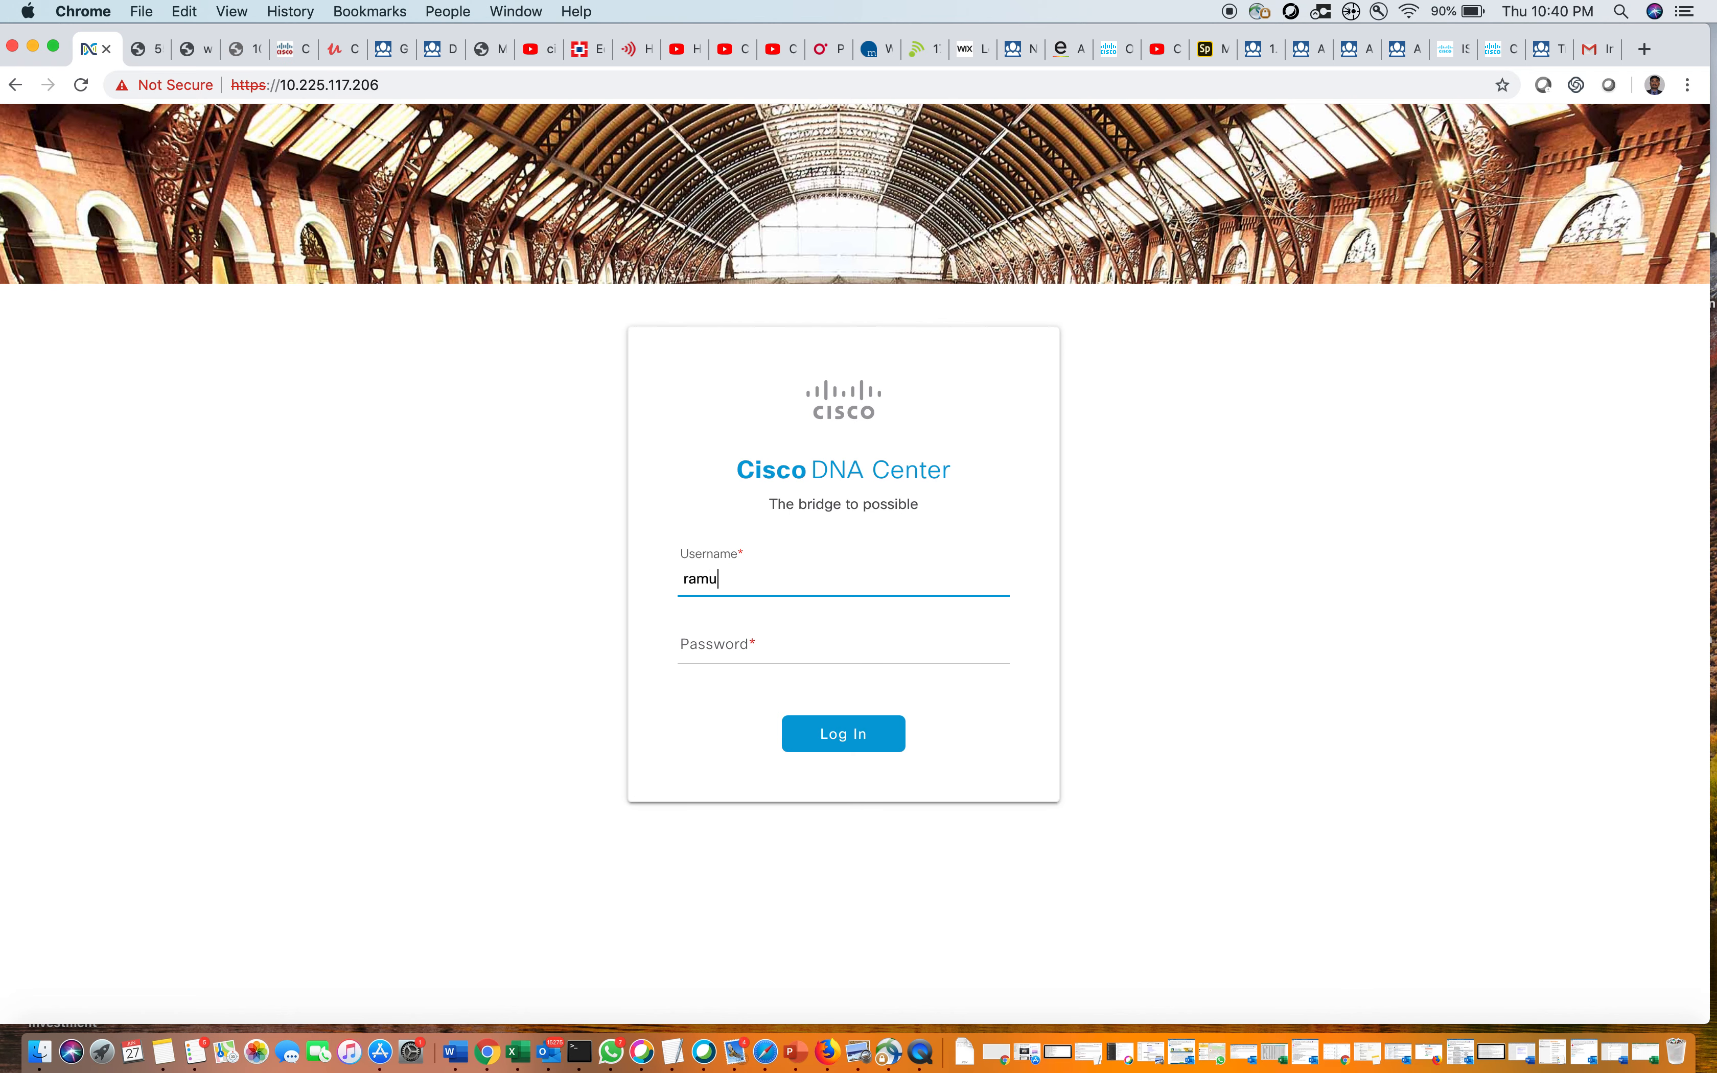
click(772, 644)
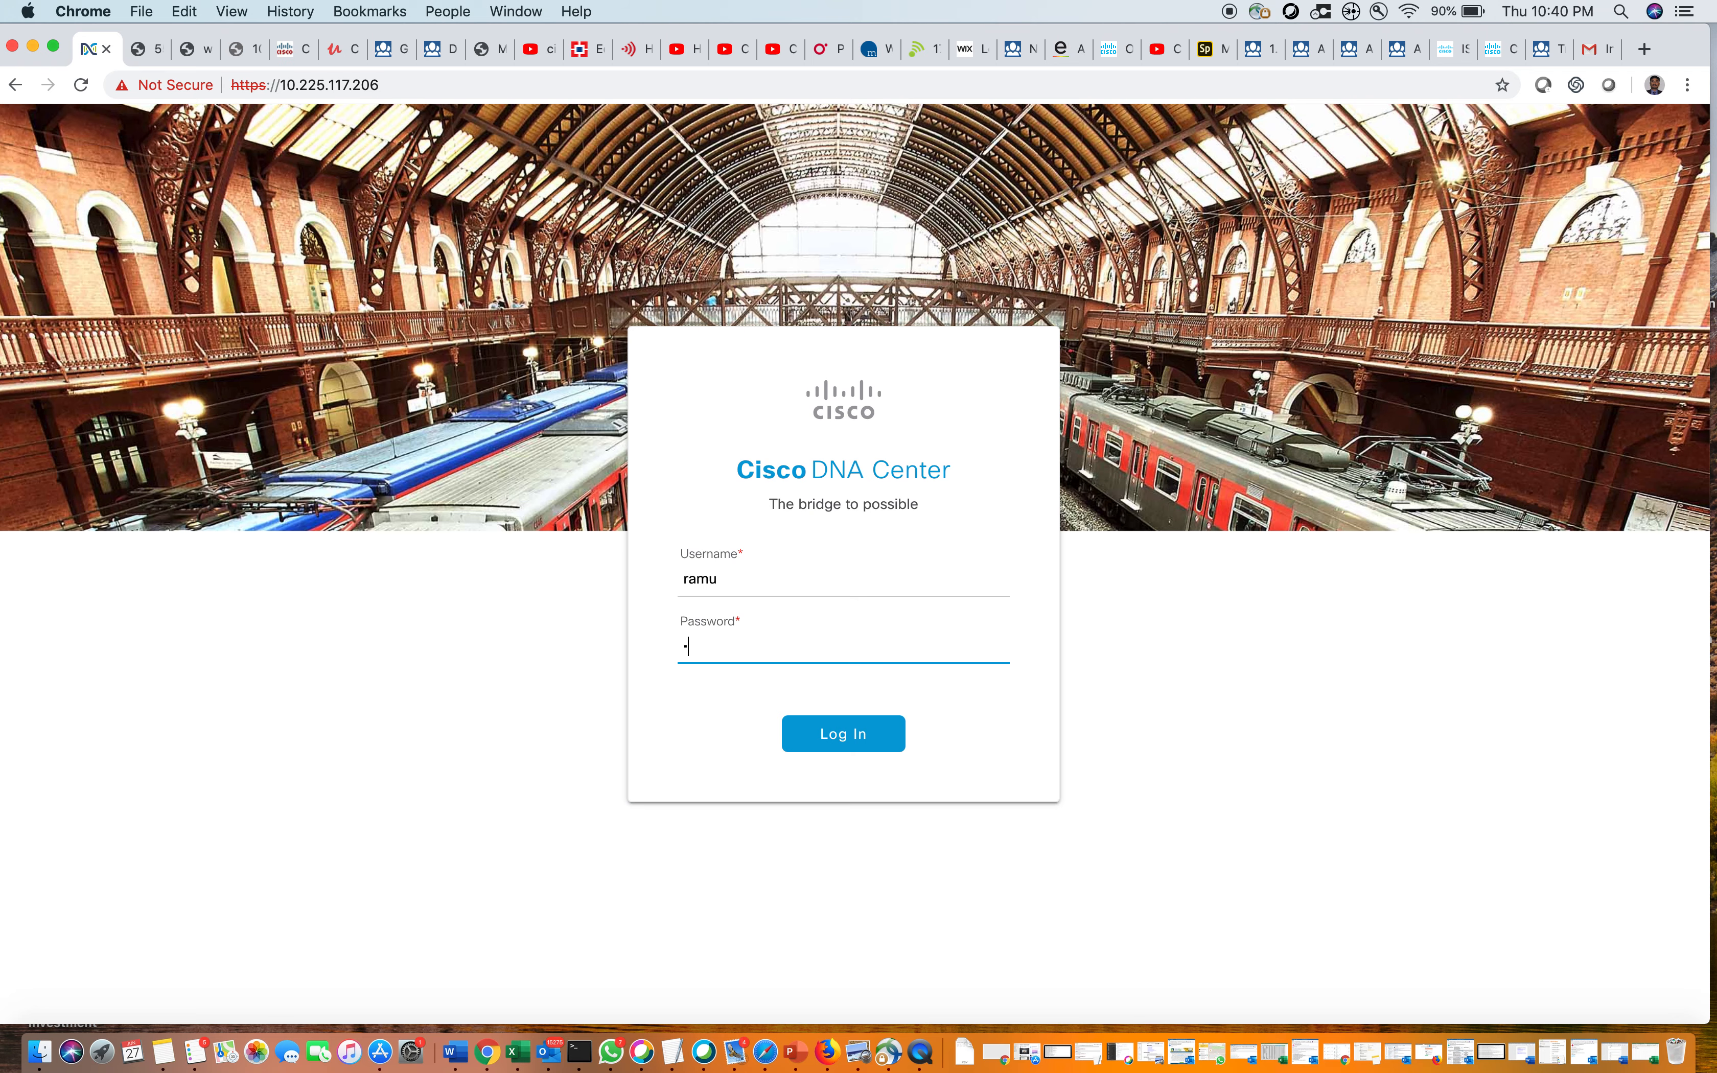
text(••••••••)
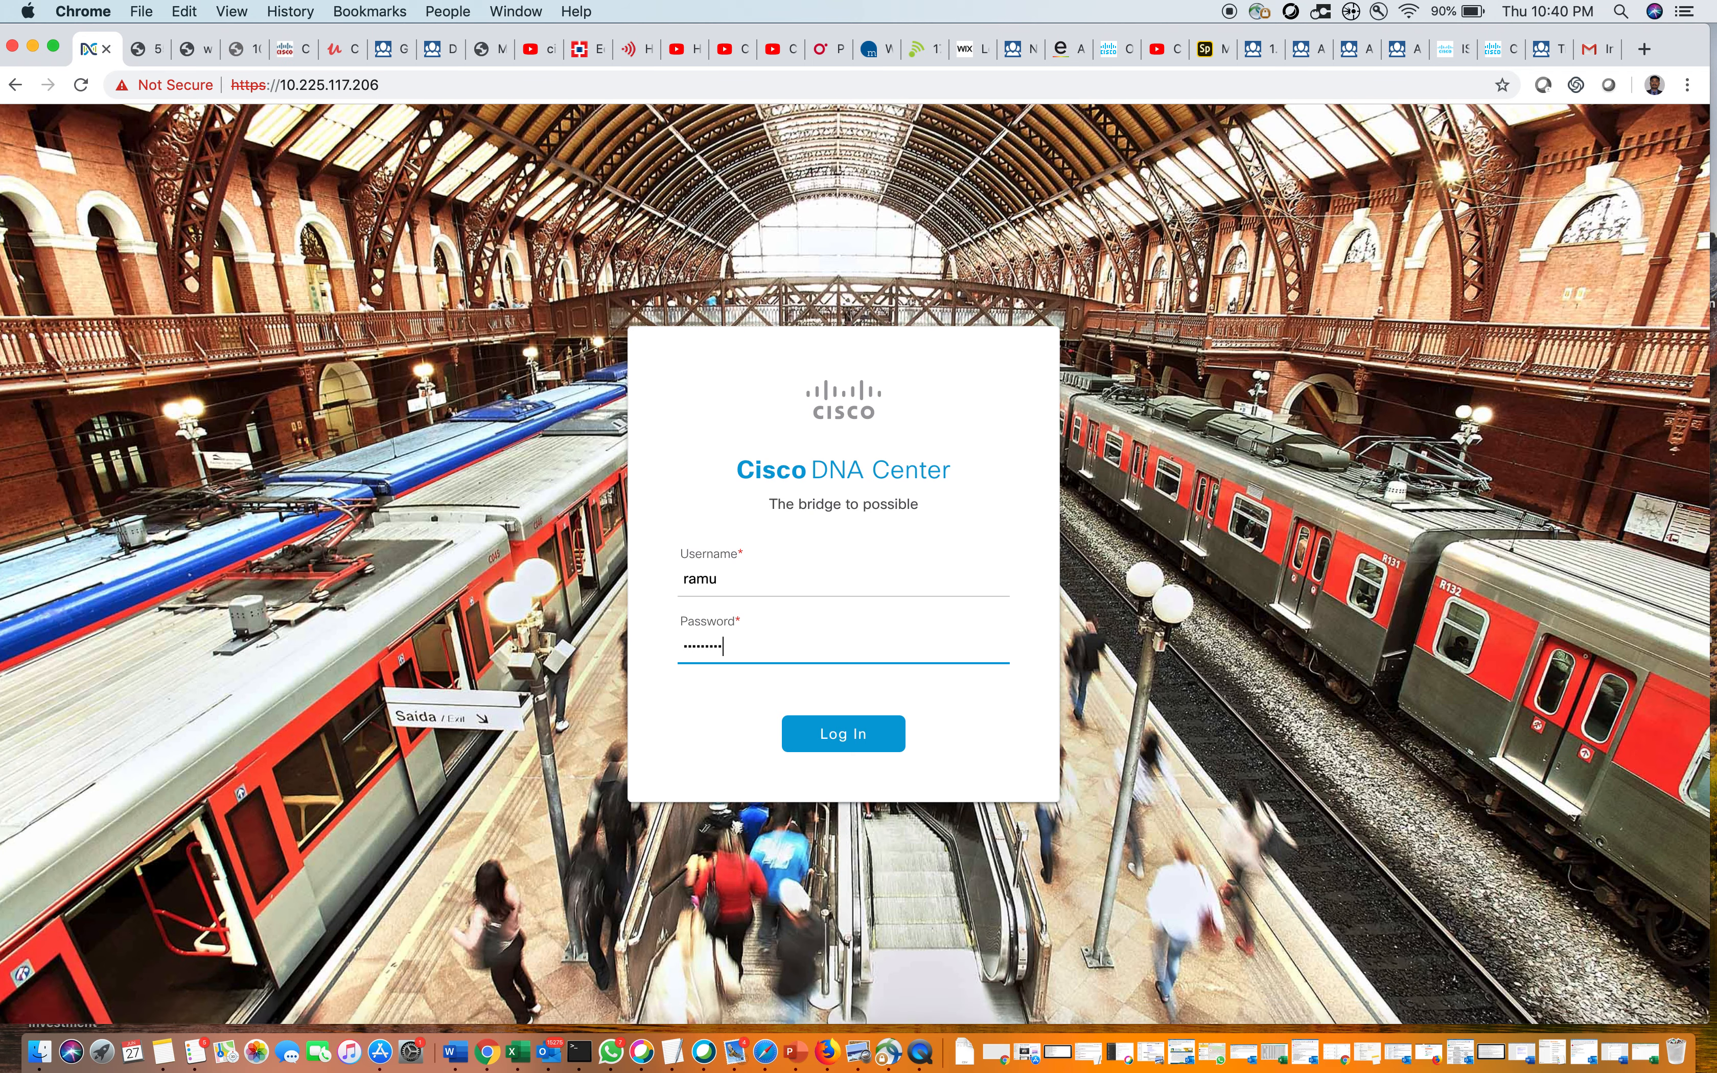
click(836, 731)
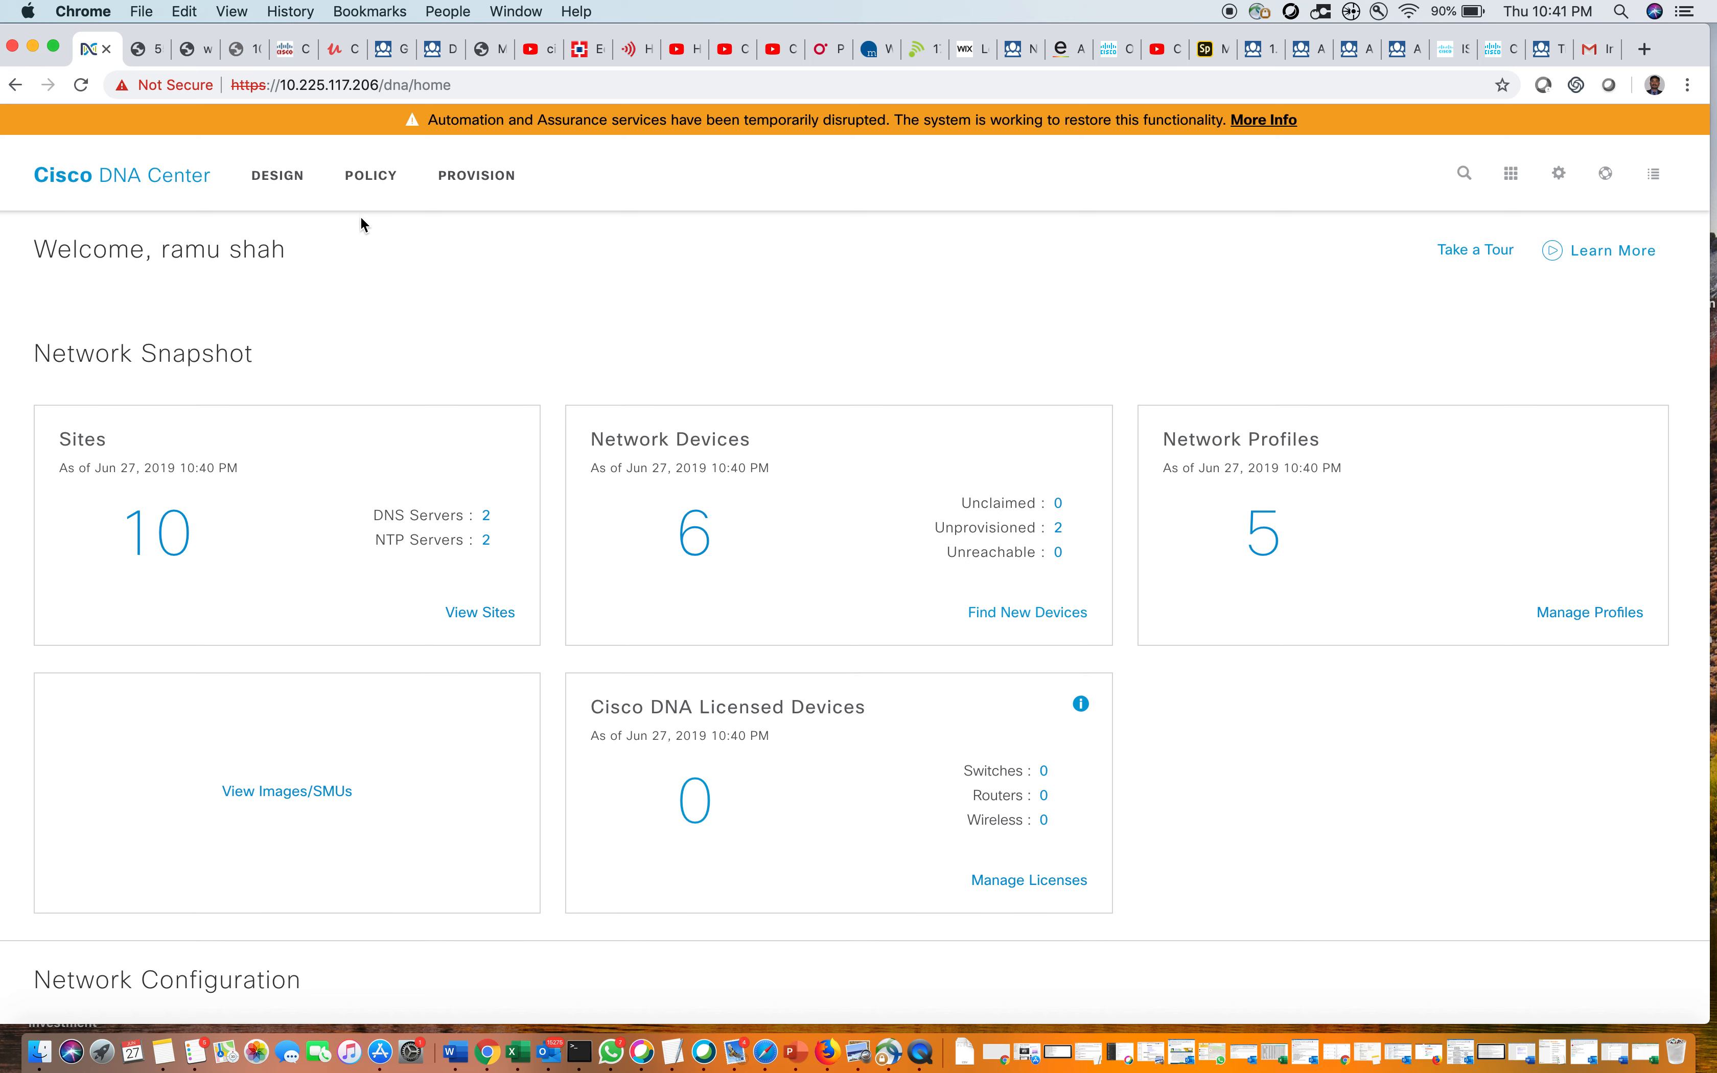
click(295, 182)
Go to Network Settings > Wireless and review the 20 enterprise SSIDs, 2 guest SSIDs and interfaces like brown
click(364, 239)
click(305, 455)
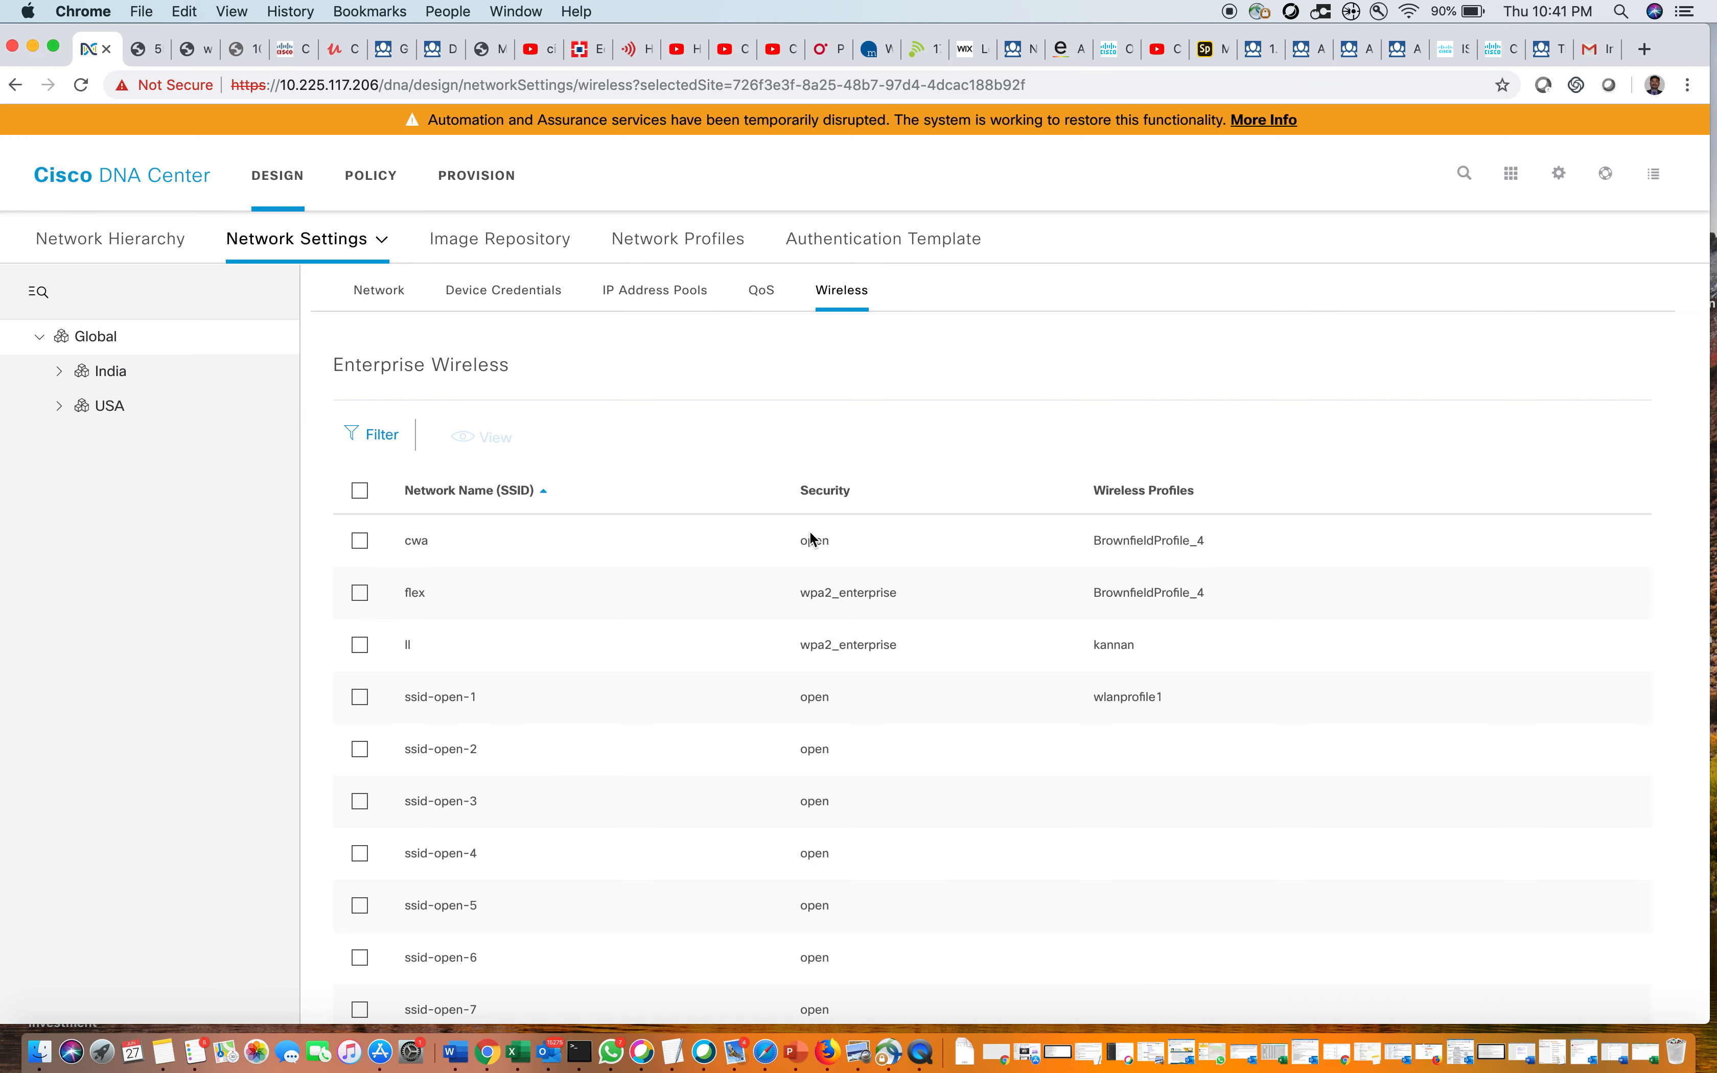
scroll(1193, 692, down, 7)
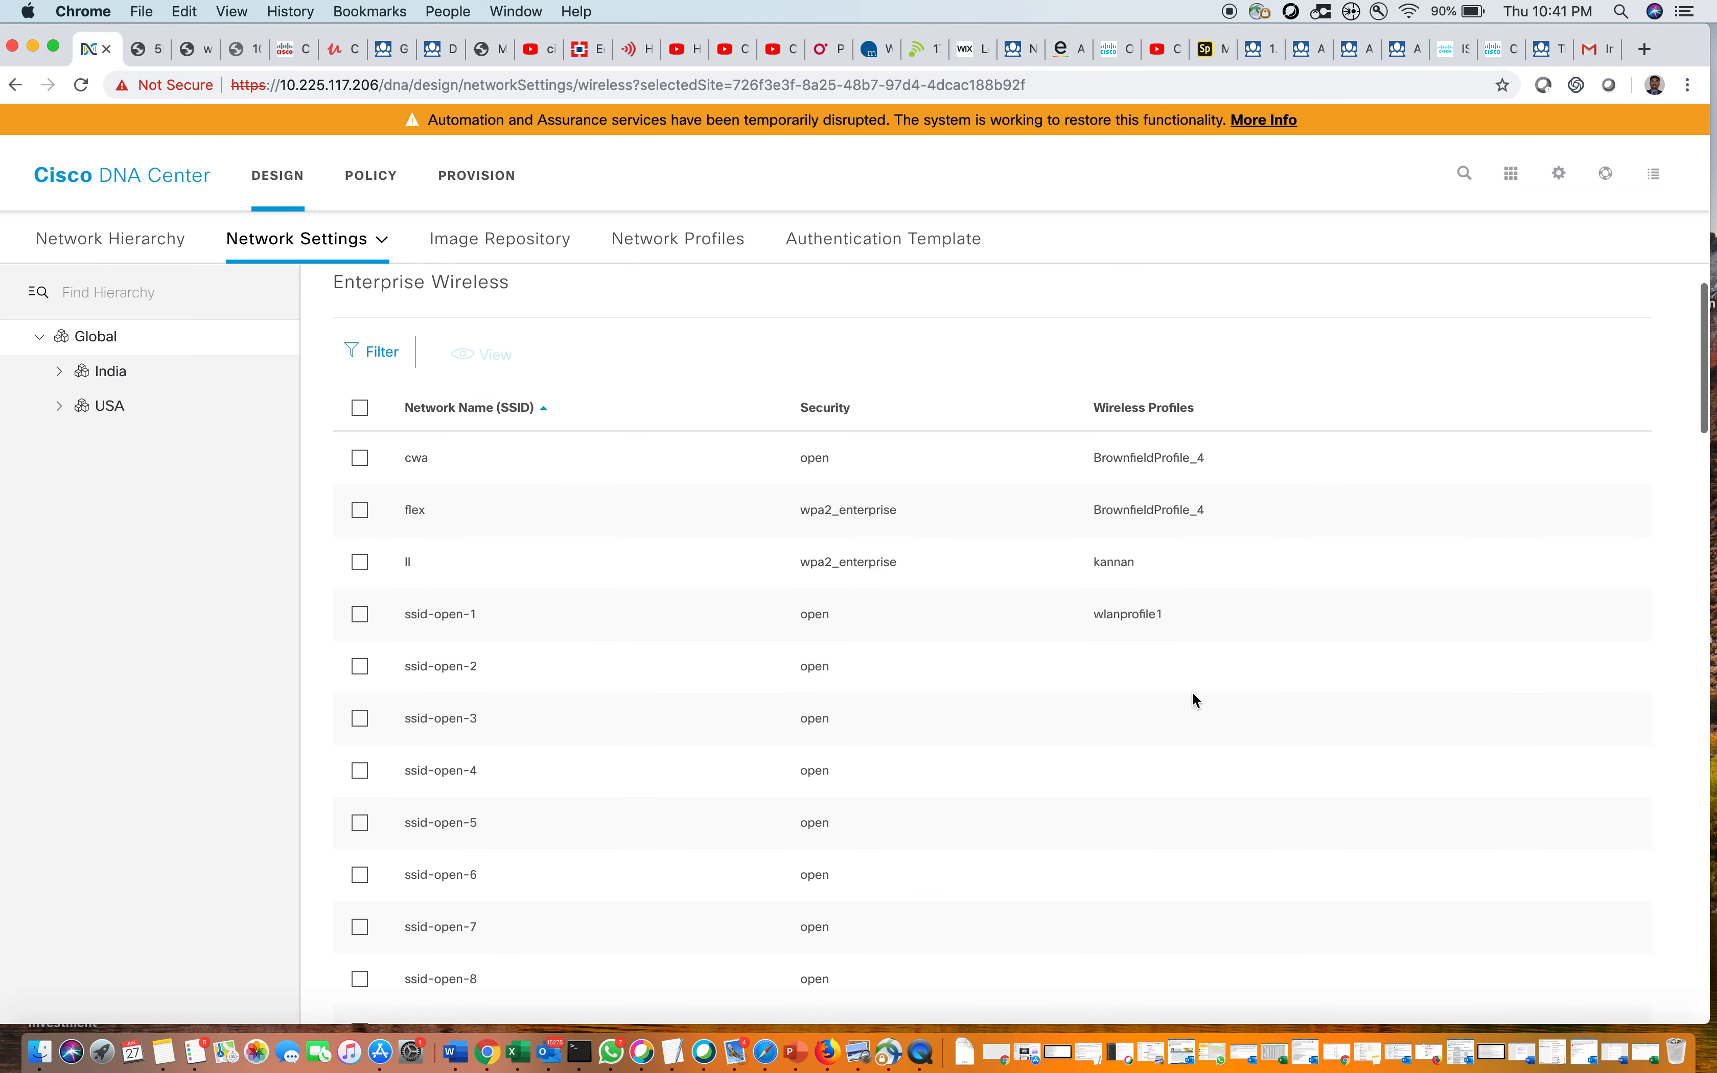
scroll(1193, 700, down, 7)
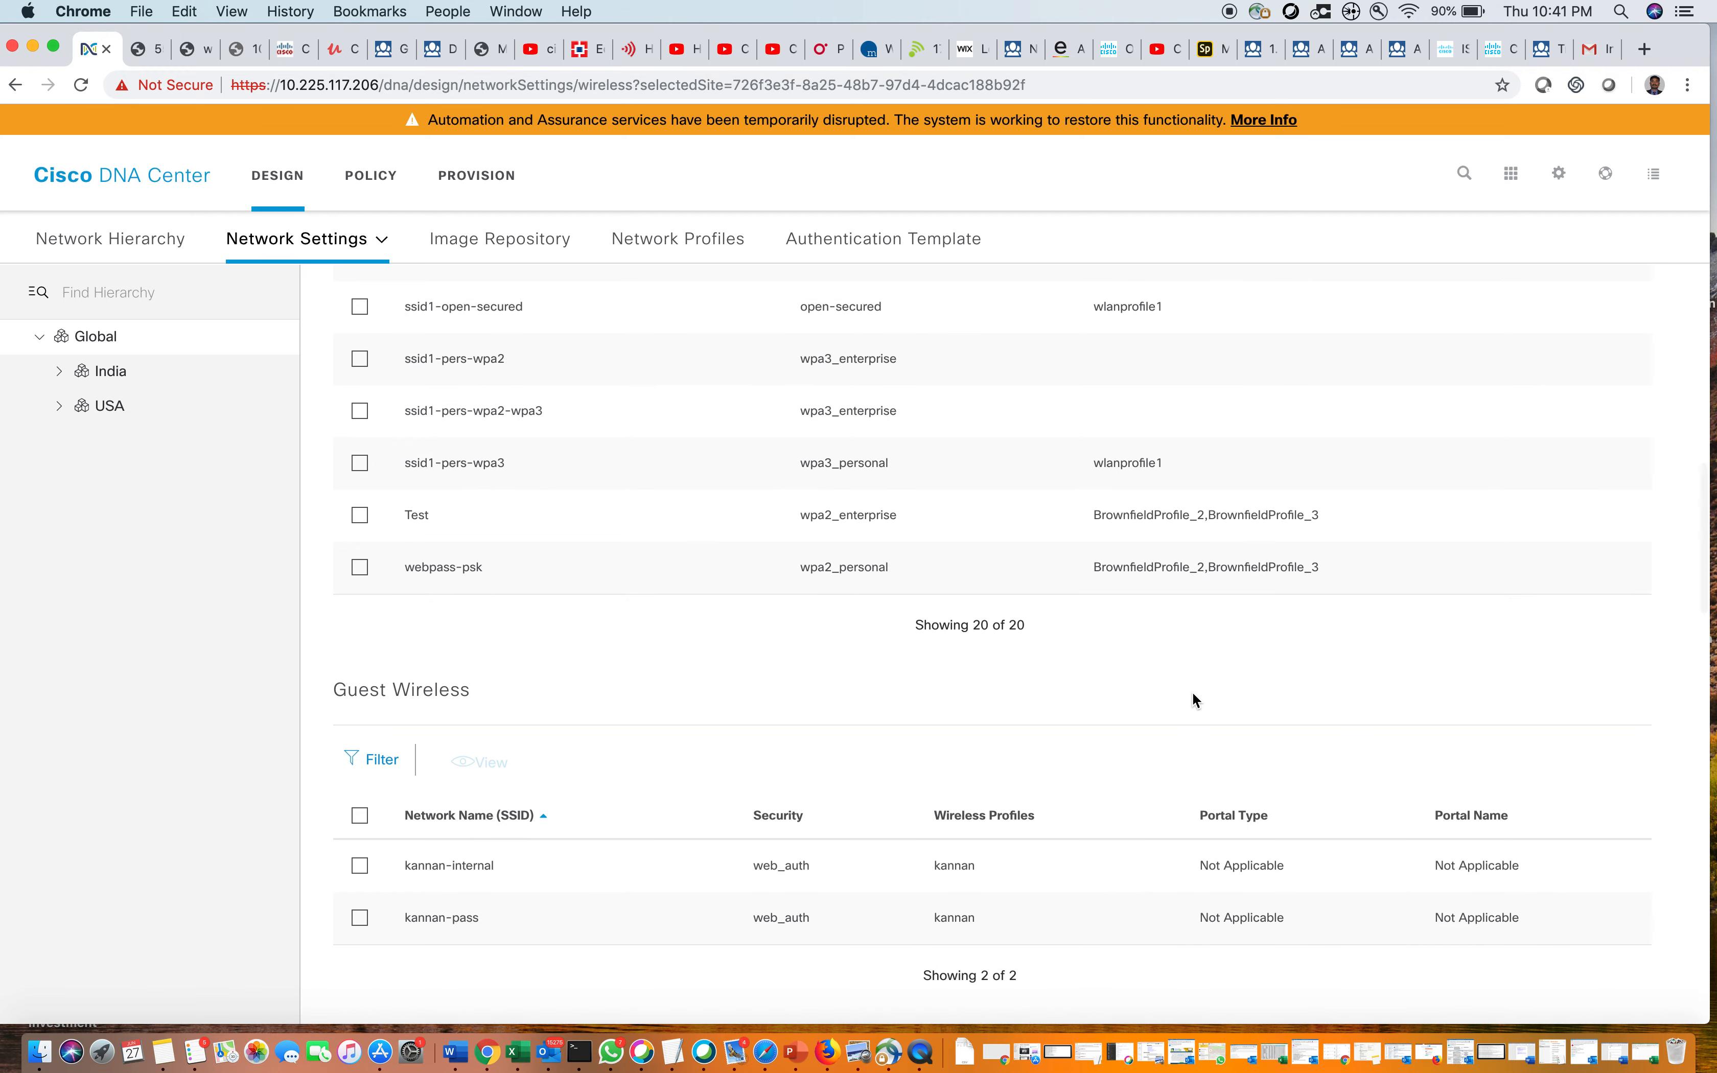
scroll(1193, 700, down, 2)
scroll(1193, 699, down, 5)
scroll(1193, 693, up, 15)
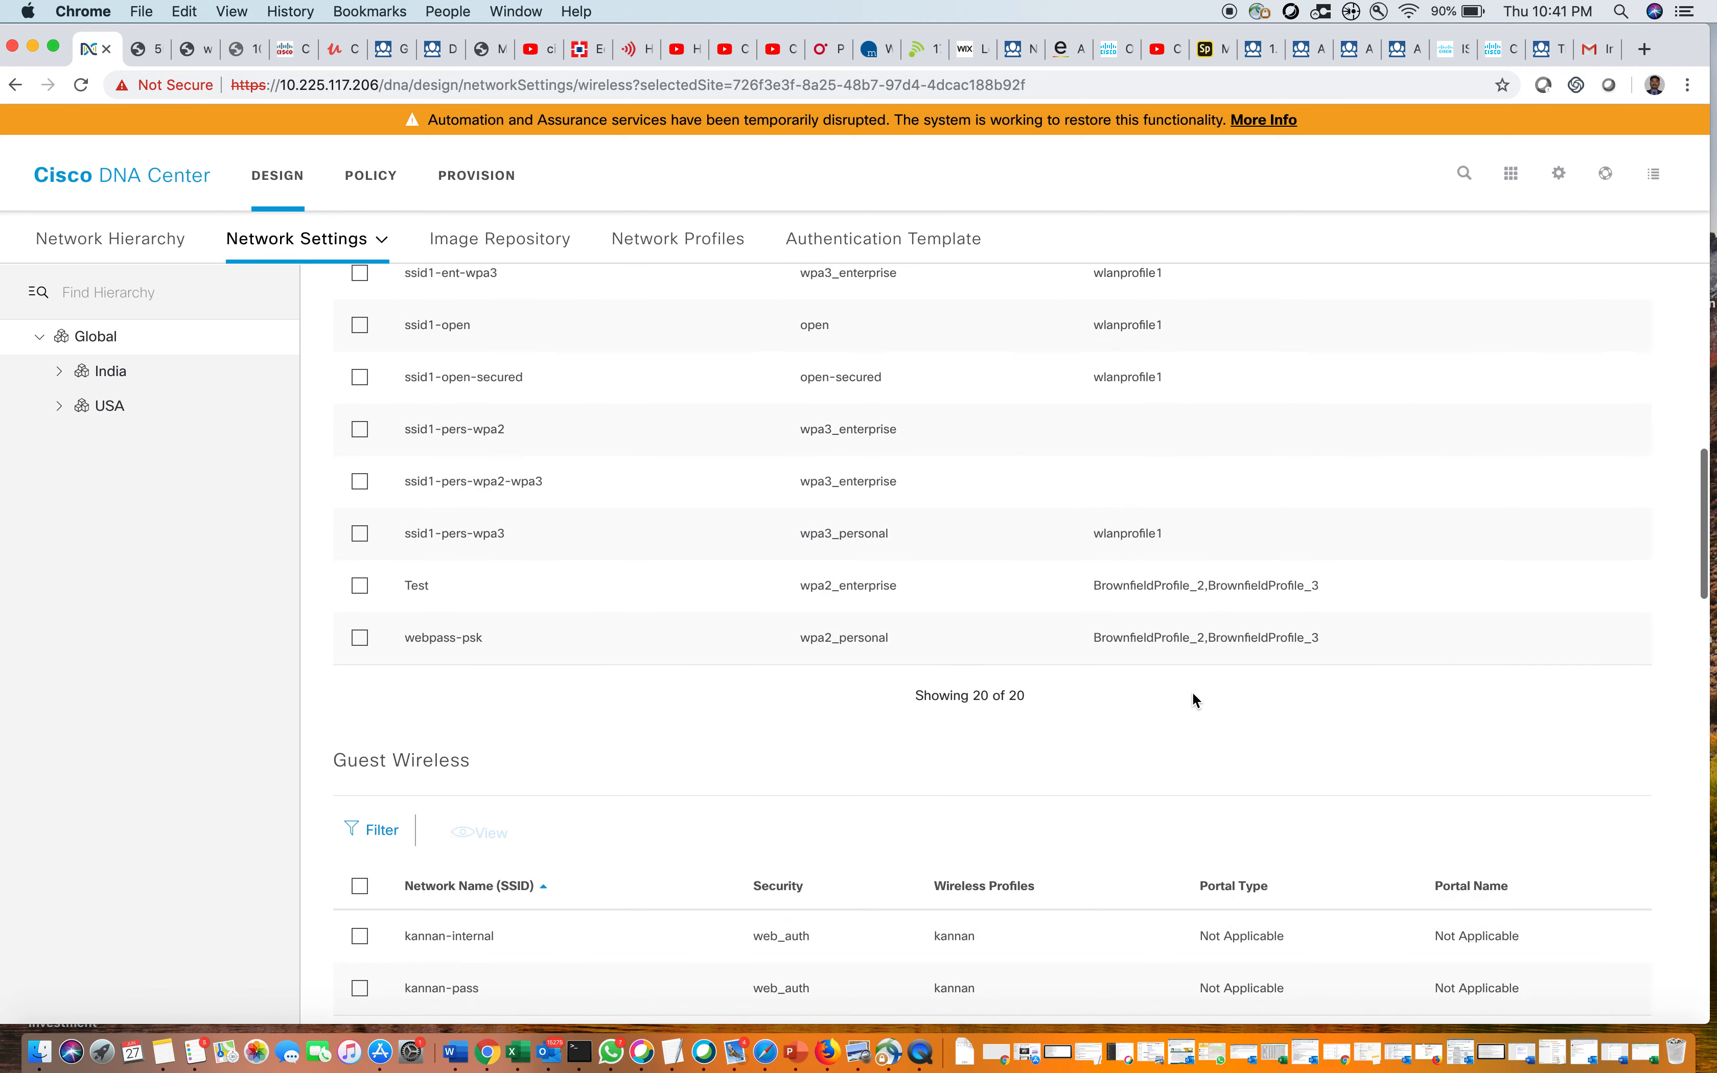
scroll(1193, 693, up, 4)
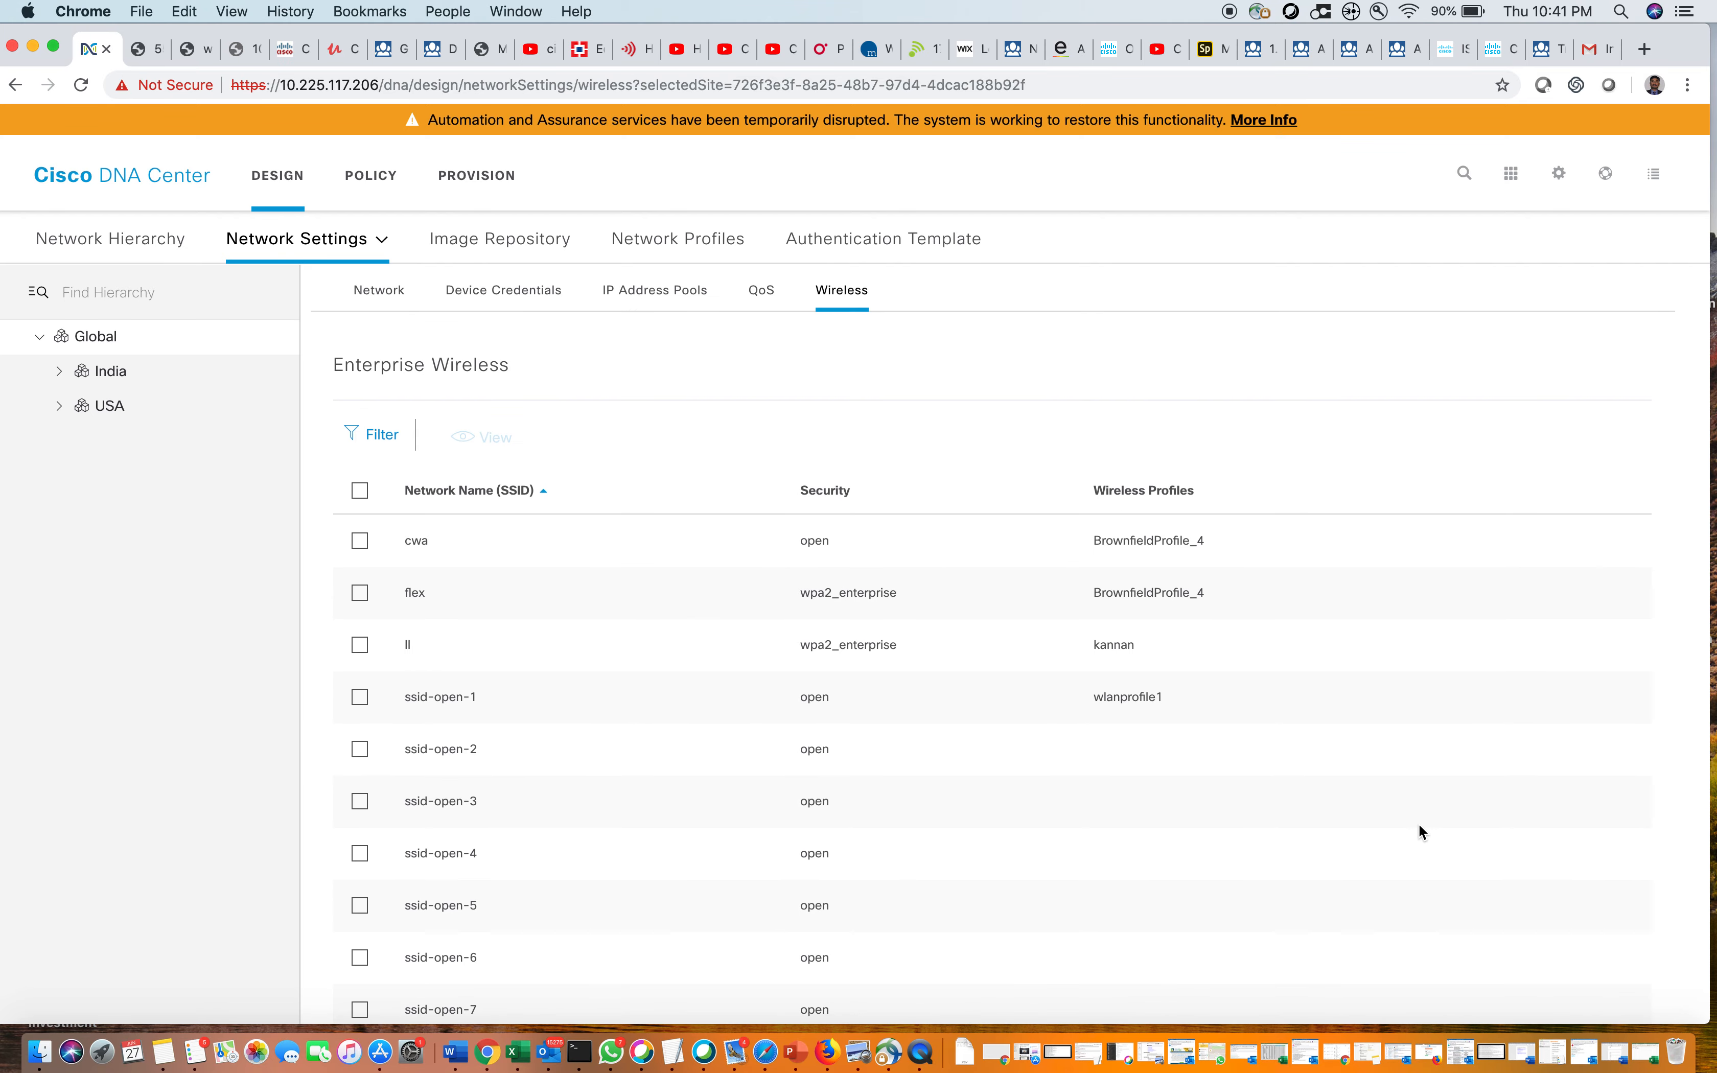
scroll(1419, 824, down, 2)
scroll(1420, 824, up, 2)
scroll(1419, 824, down, 8)
scroll(1420, 824, down, 9)
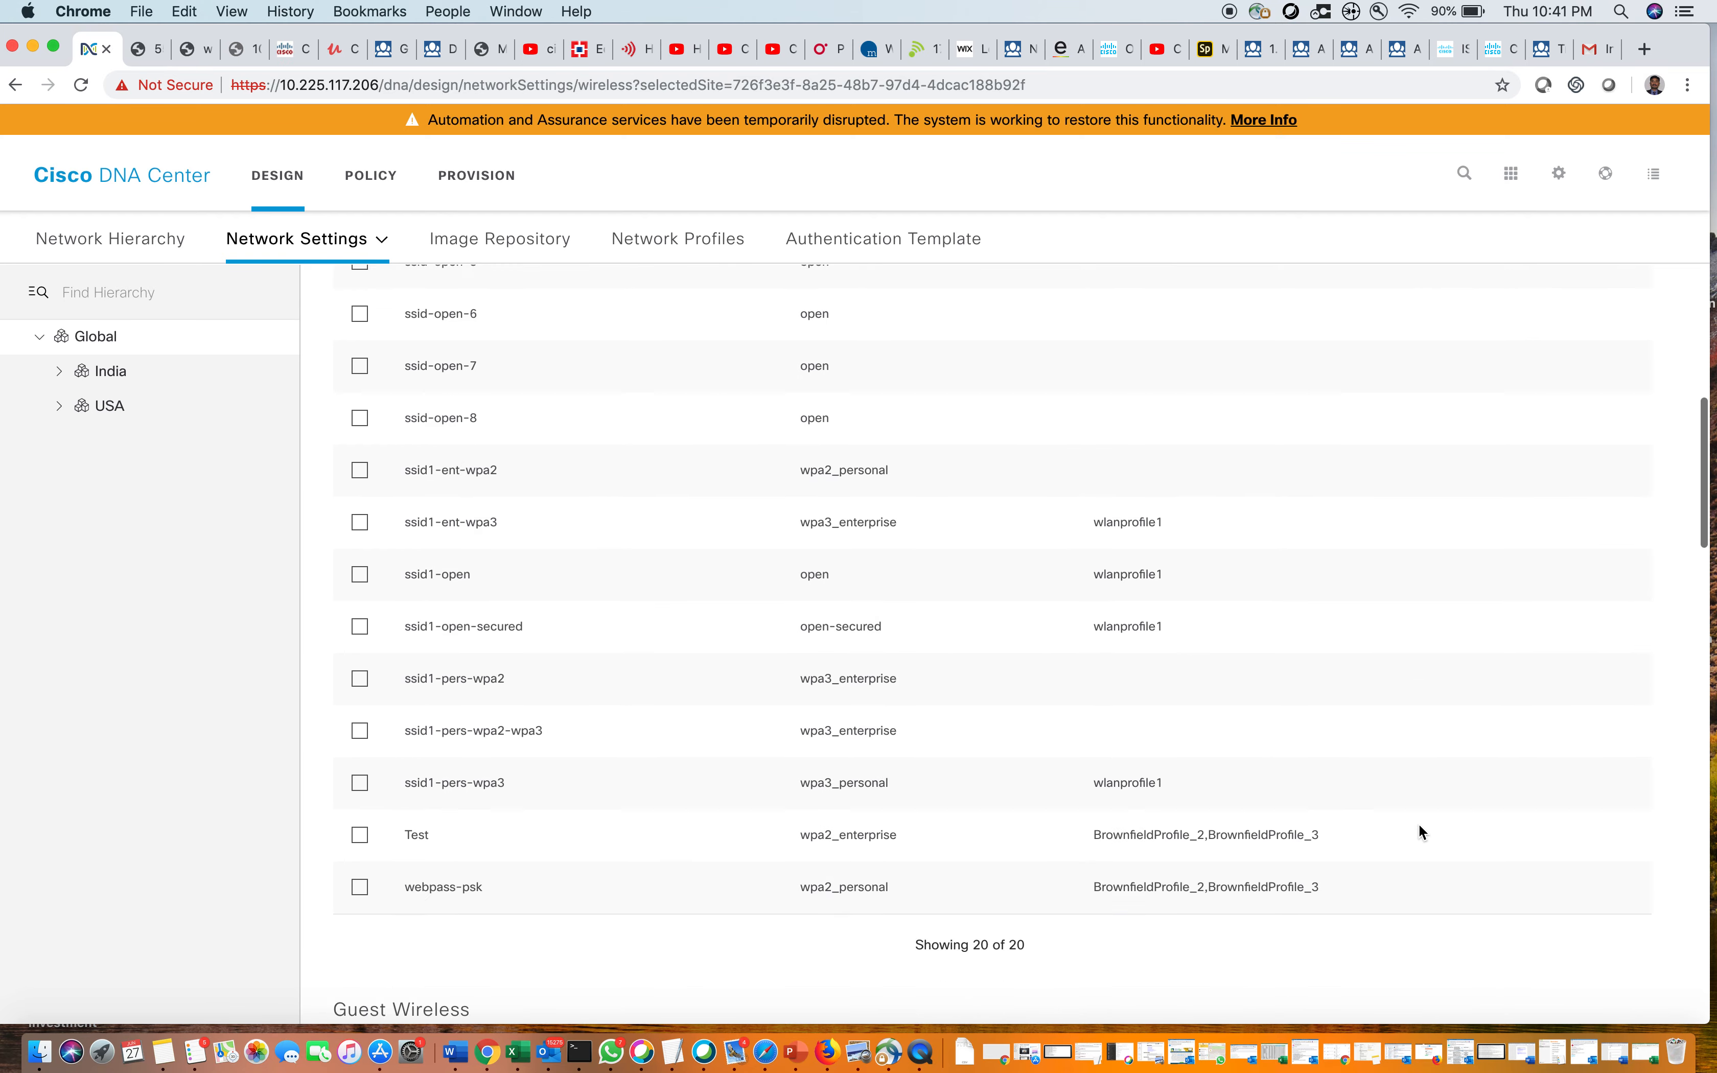
scroll(1419, 824, down, 8)
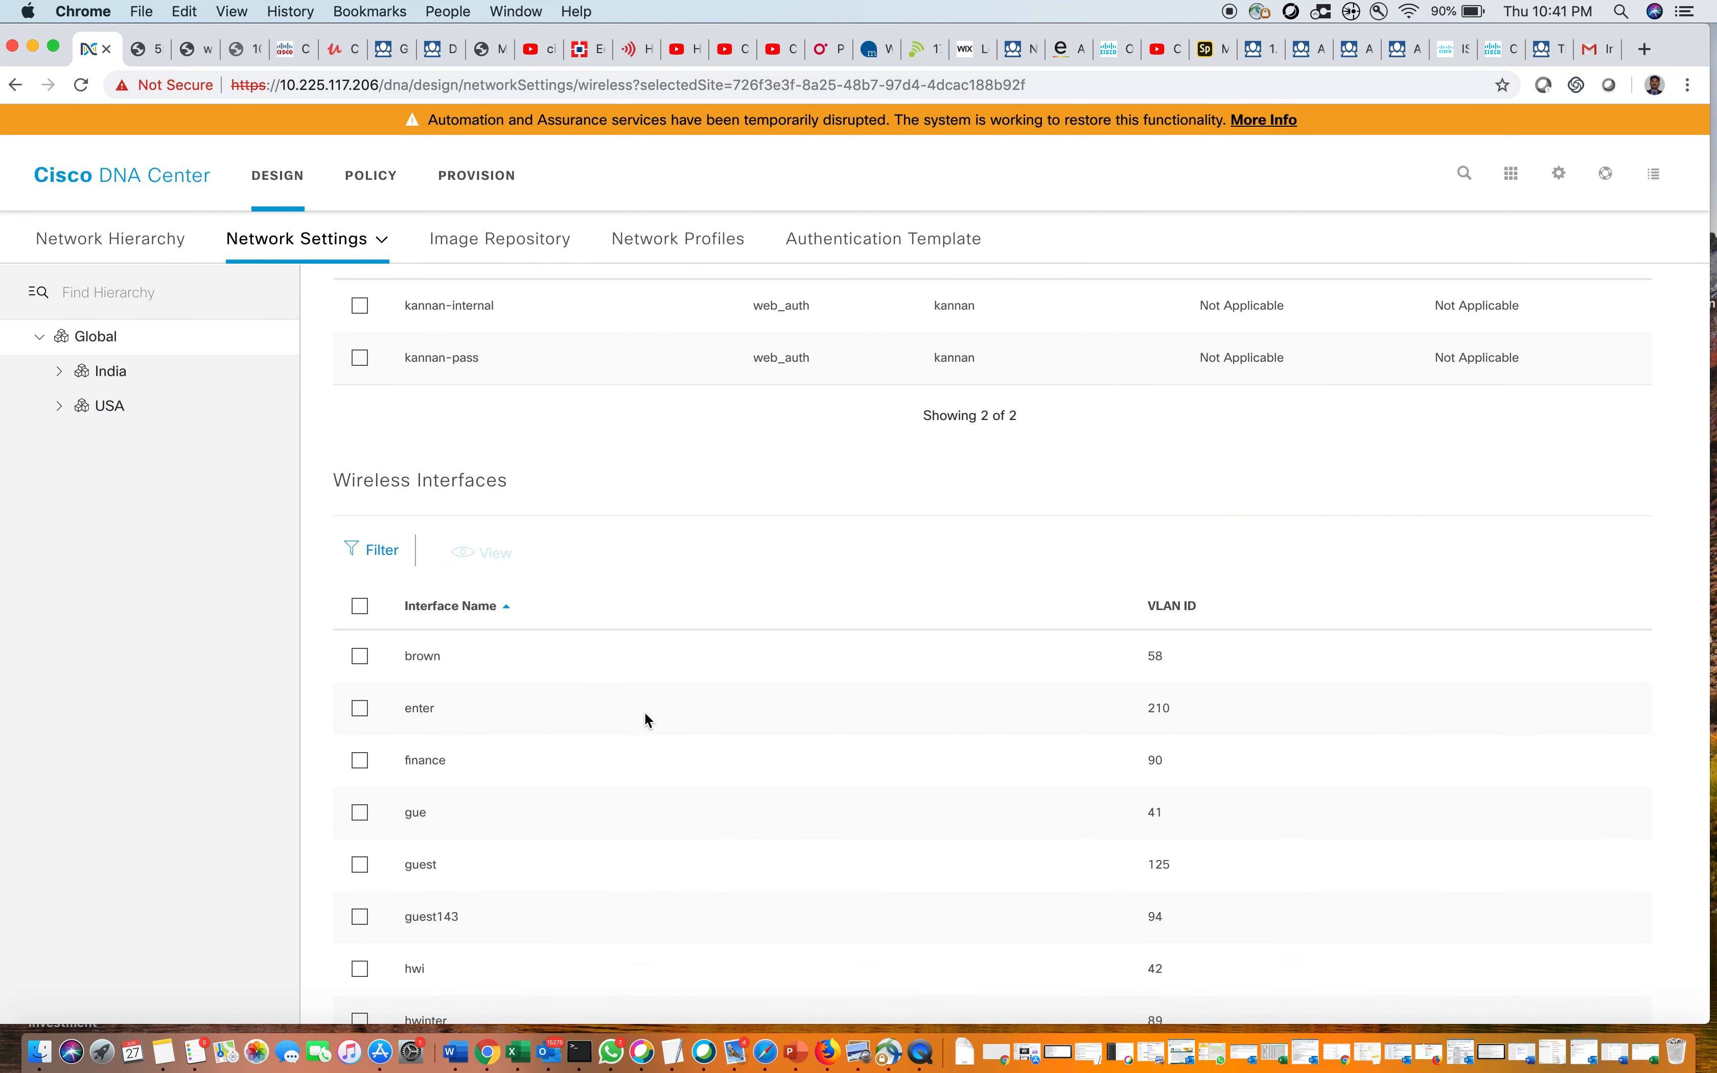
click(360, 656)
click(486, 559)
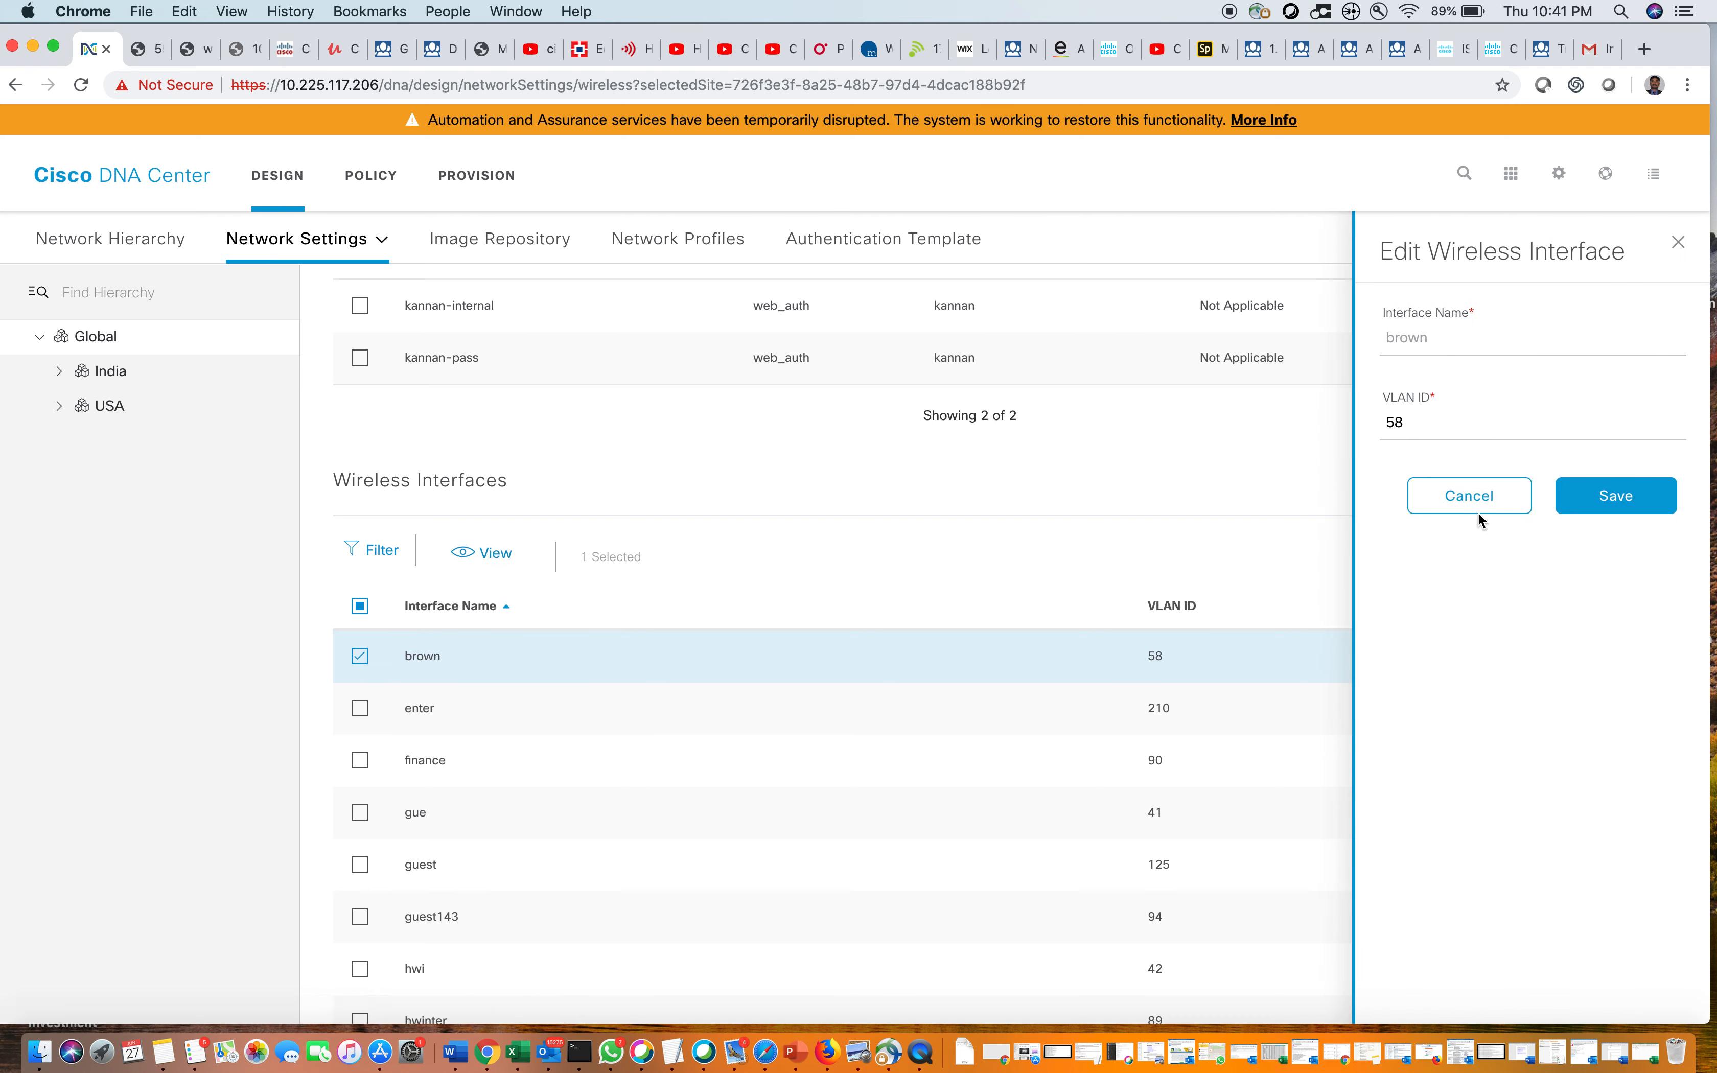
click(1486, 507)
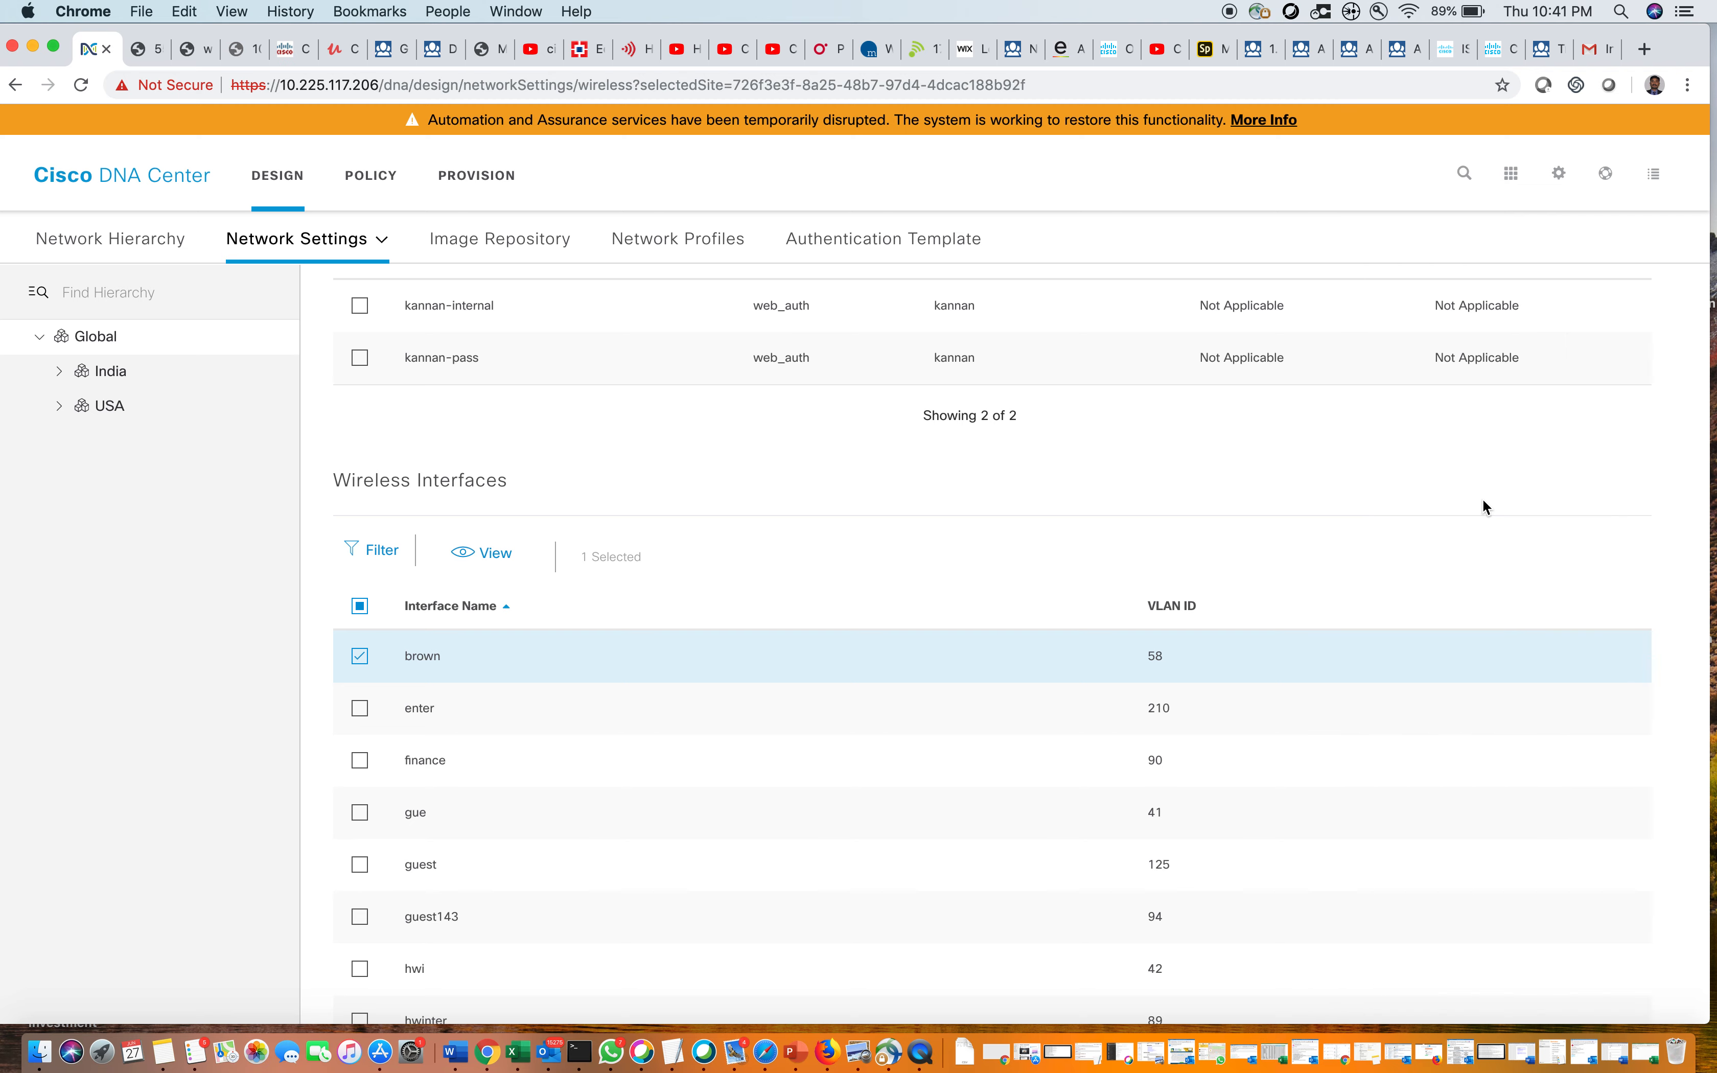
scroll(1323, 708, up, 3)
scroll(1321, 705, up, 15)
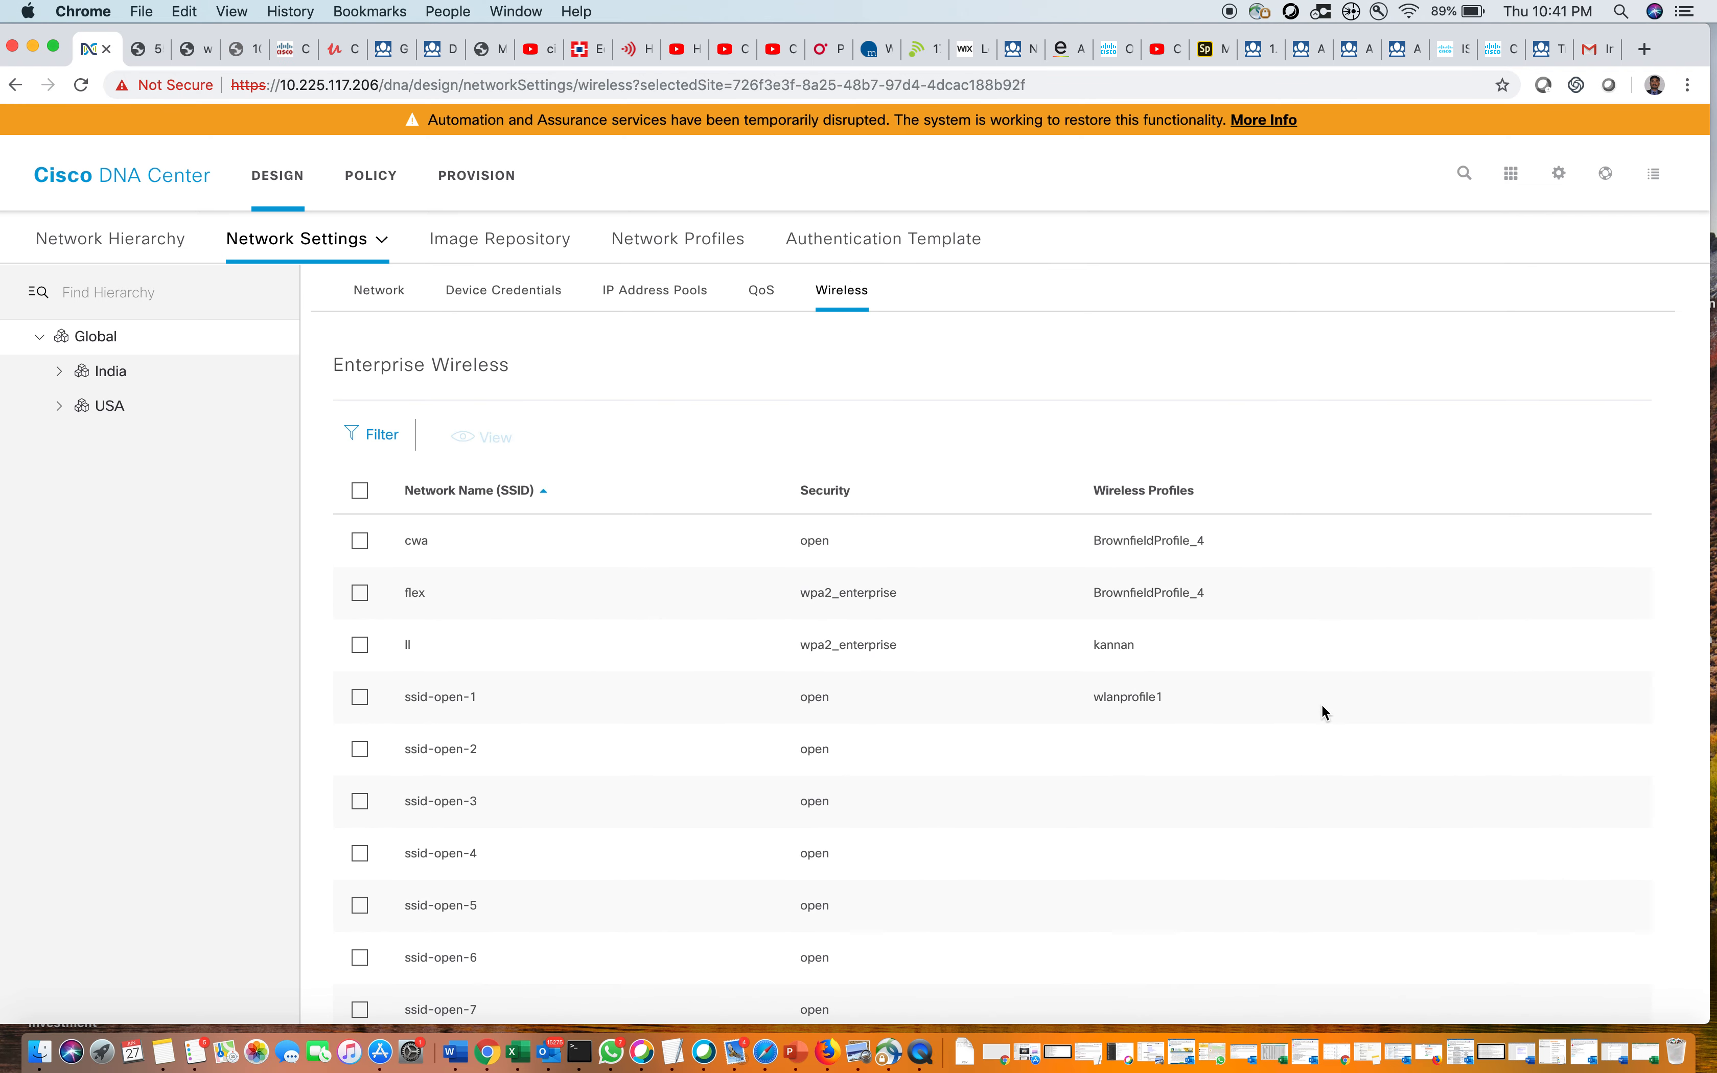
scroll(1321, 705, down, 20)
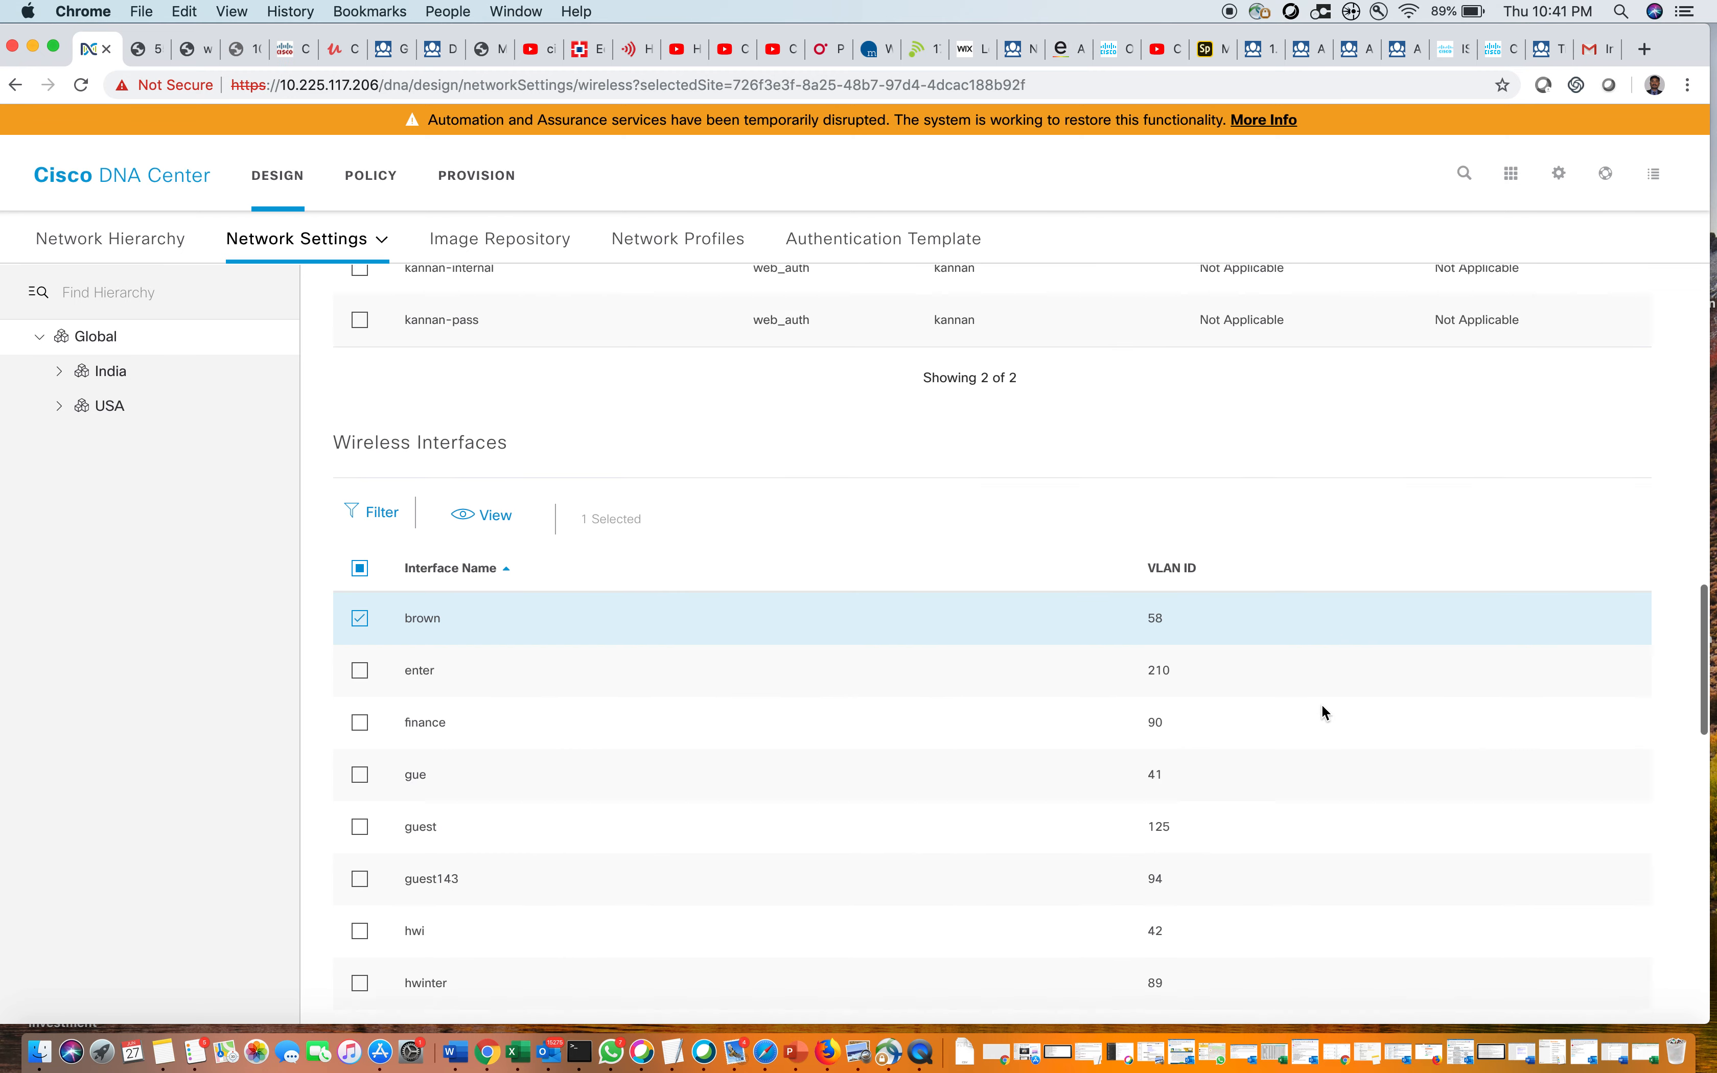
scroll(1323, 706, down, 15)
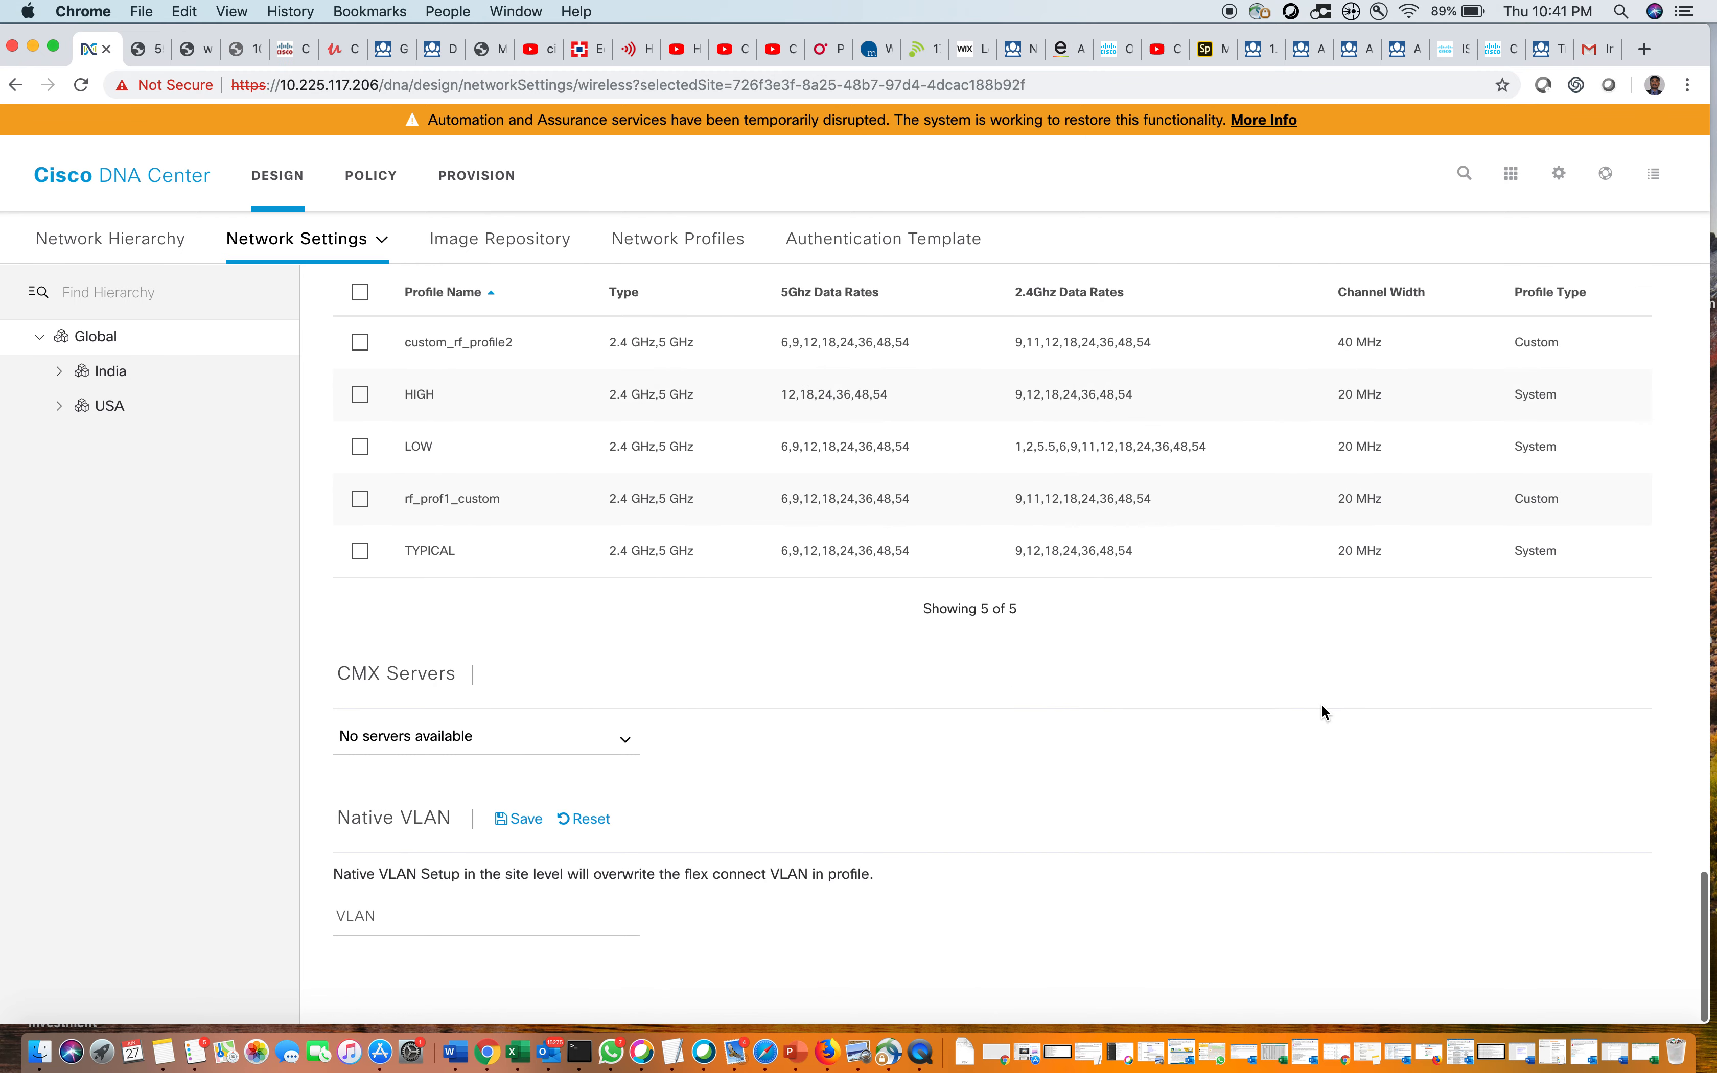
scroll(1321, 705, up, 15)
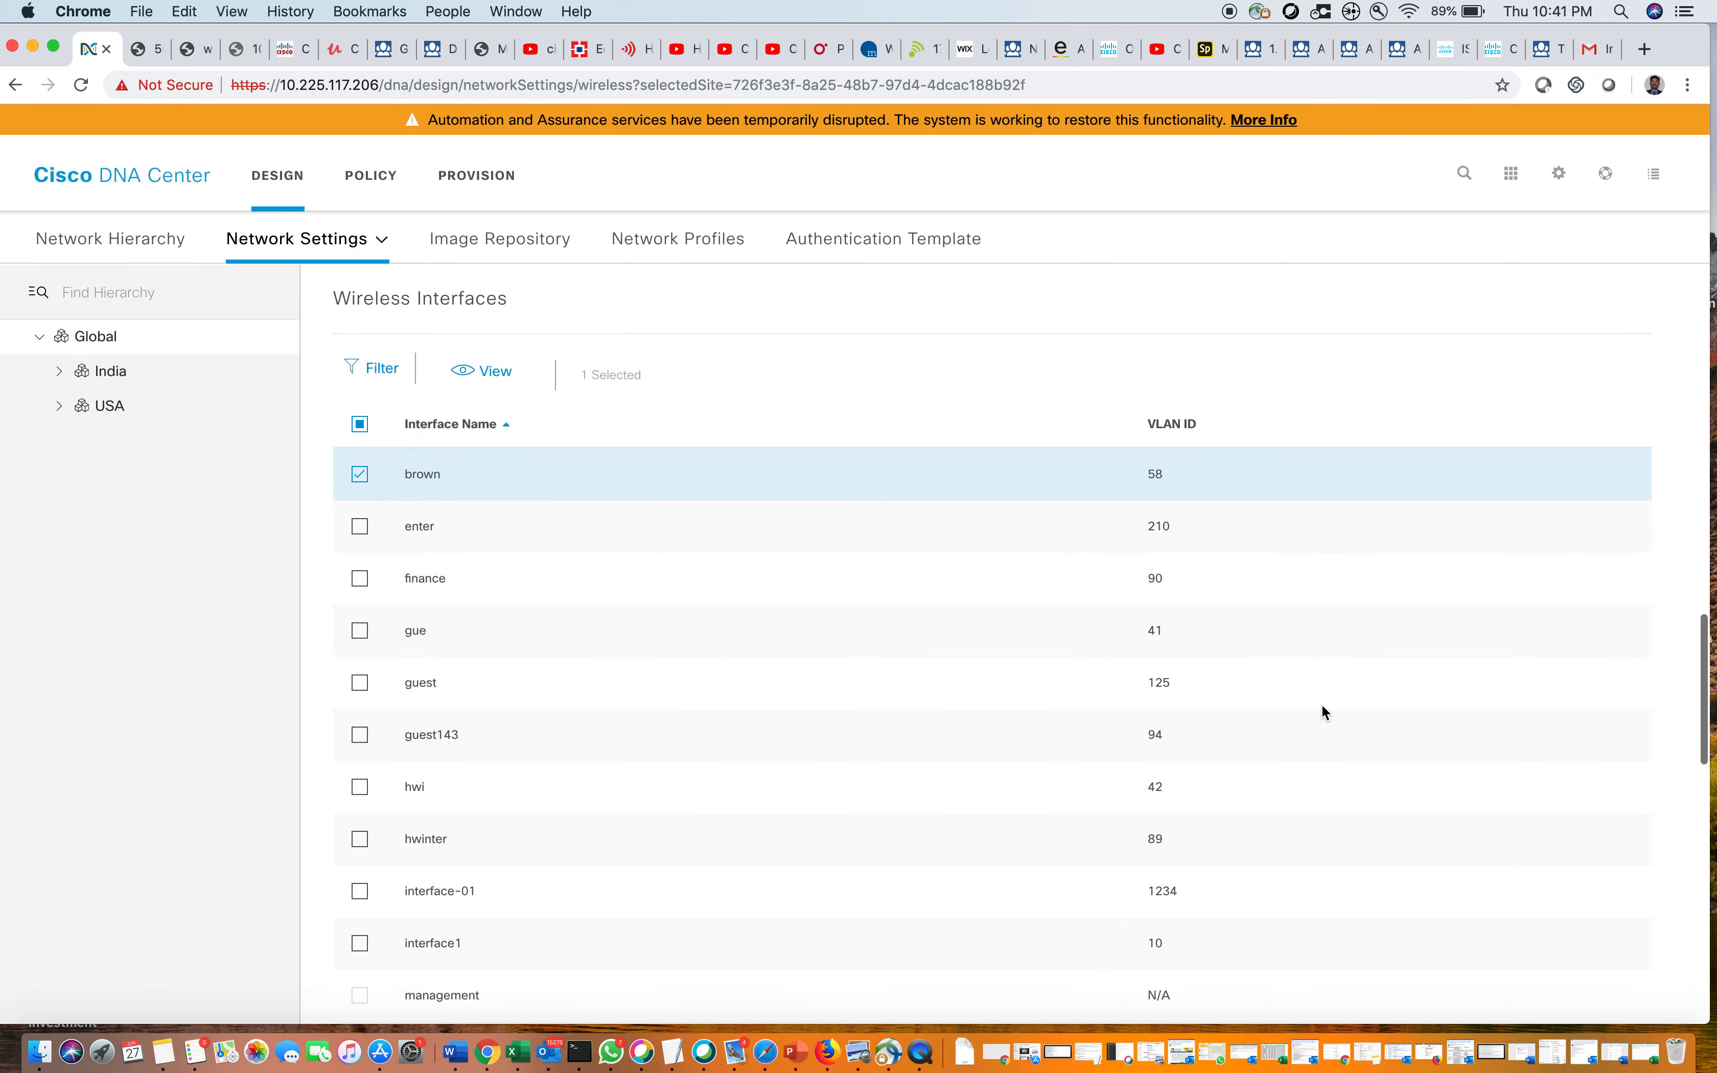
scroll(1322, 705, up, 20)
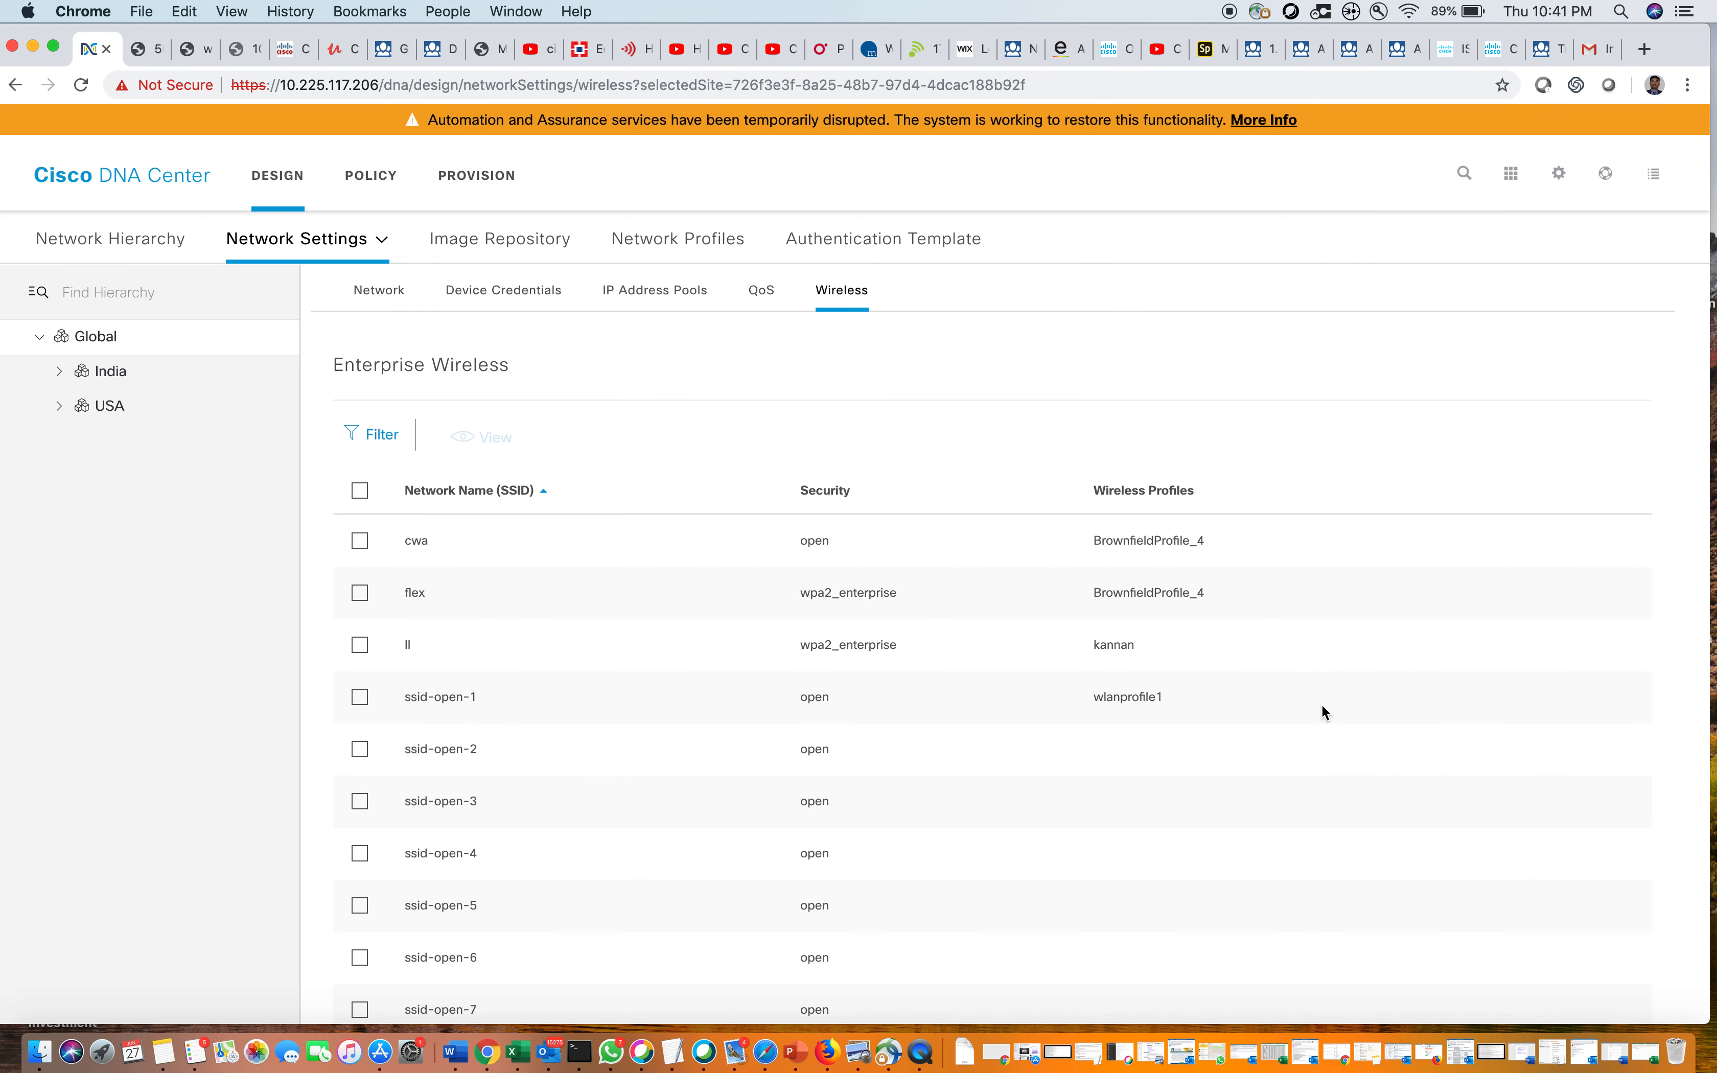
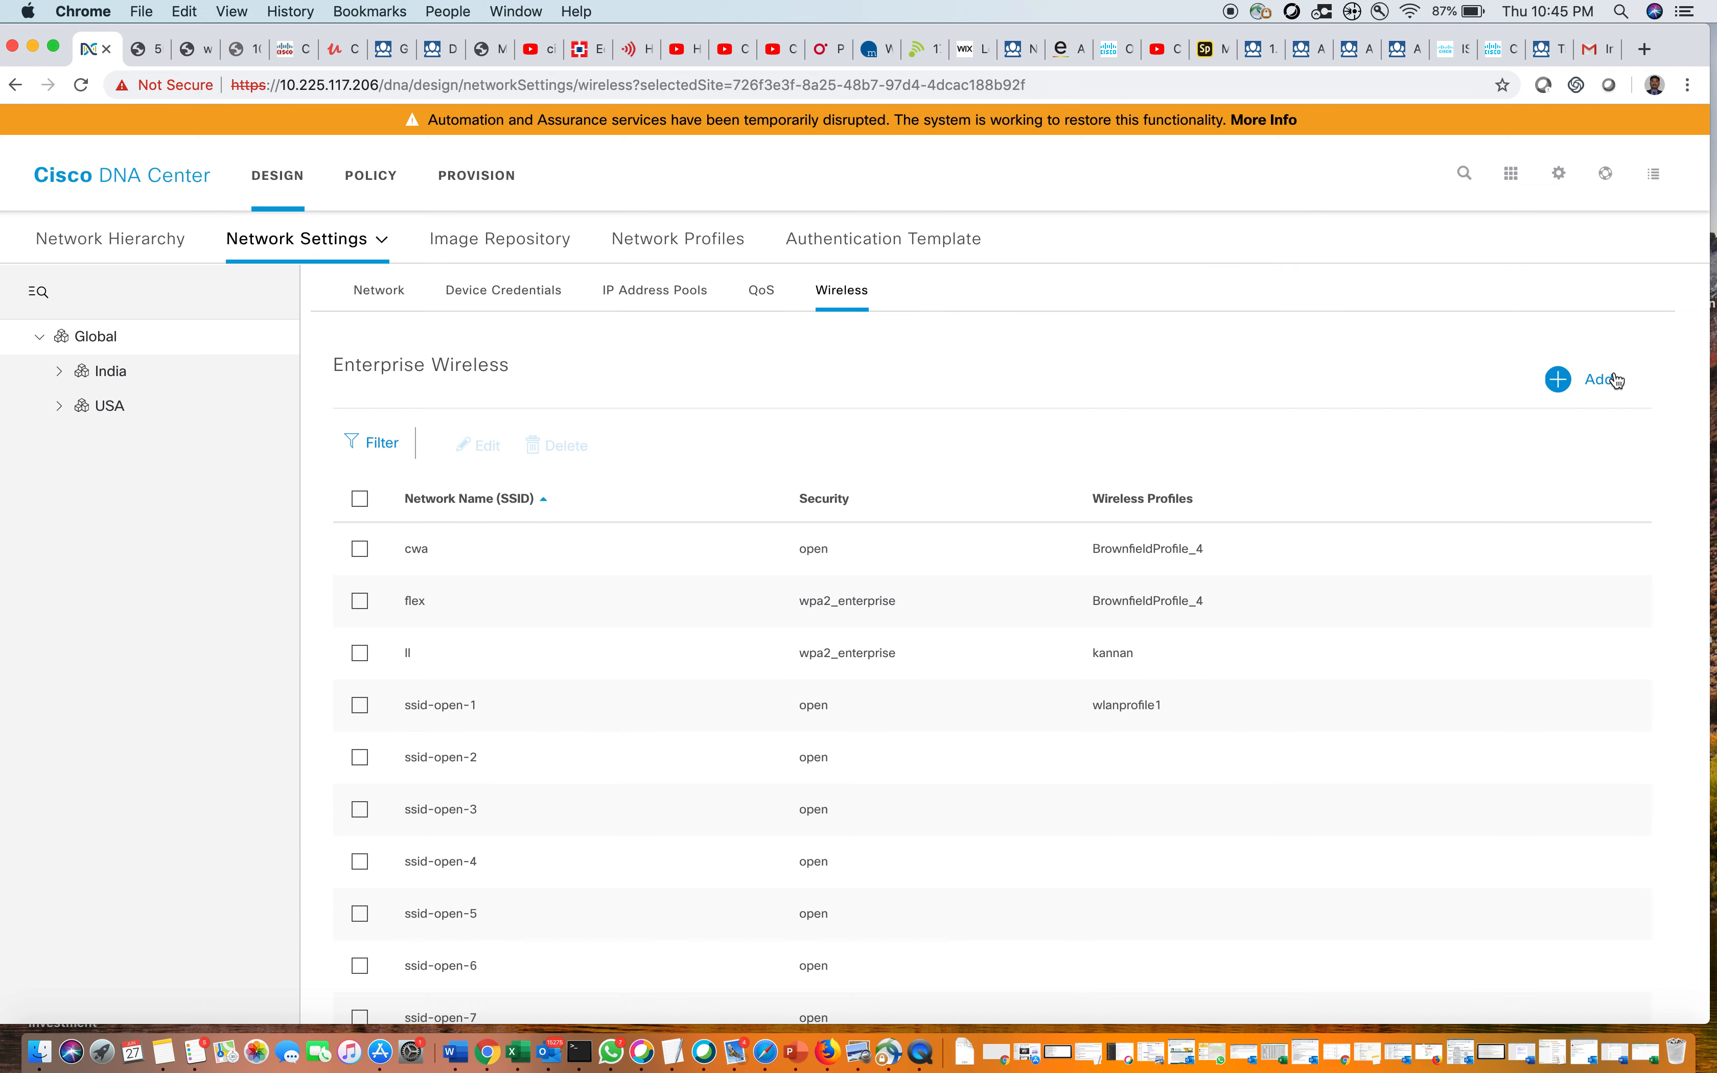
Scroll the Global wireless settings: 20 enterprise SSIDs, 2 guest SSIDs, 17 interfaces, 5 RF profiles
scroll(1520, 641, down, 15)
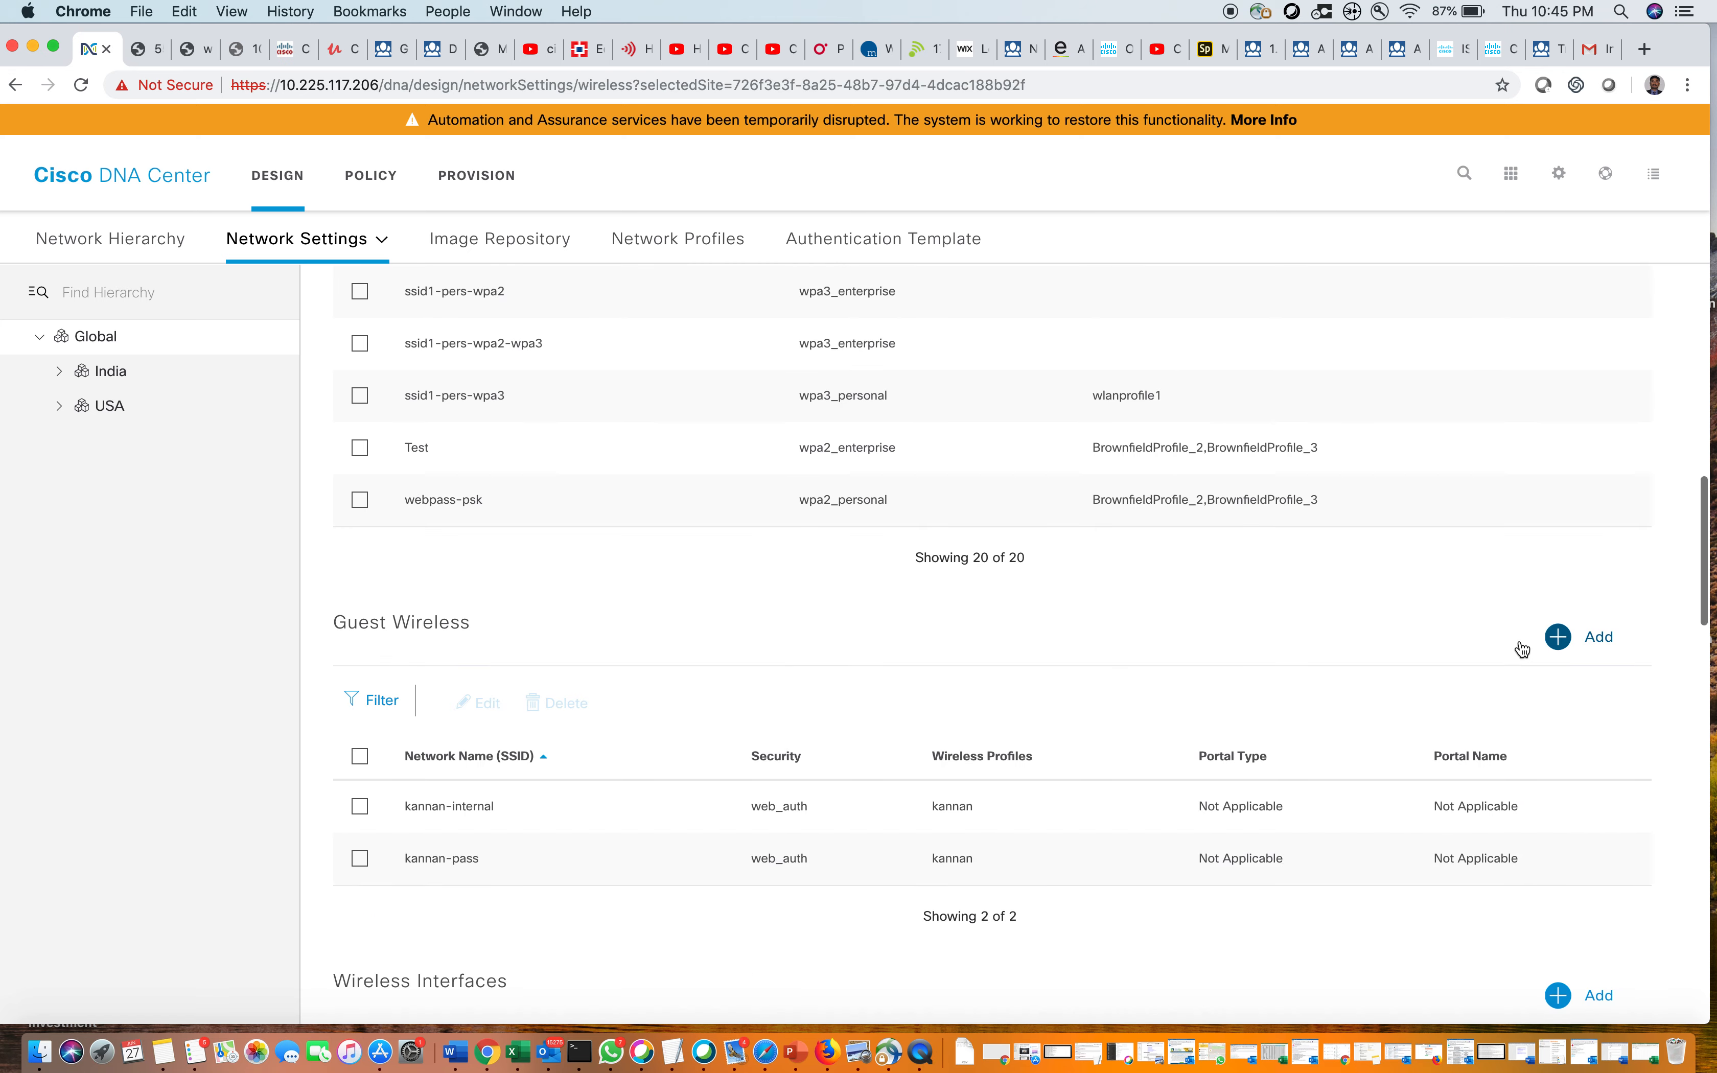
scroll(1523, 650, down, 20)
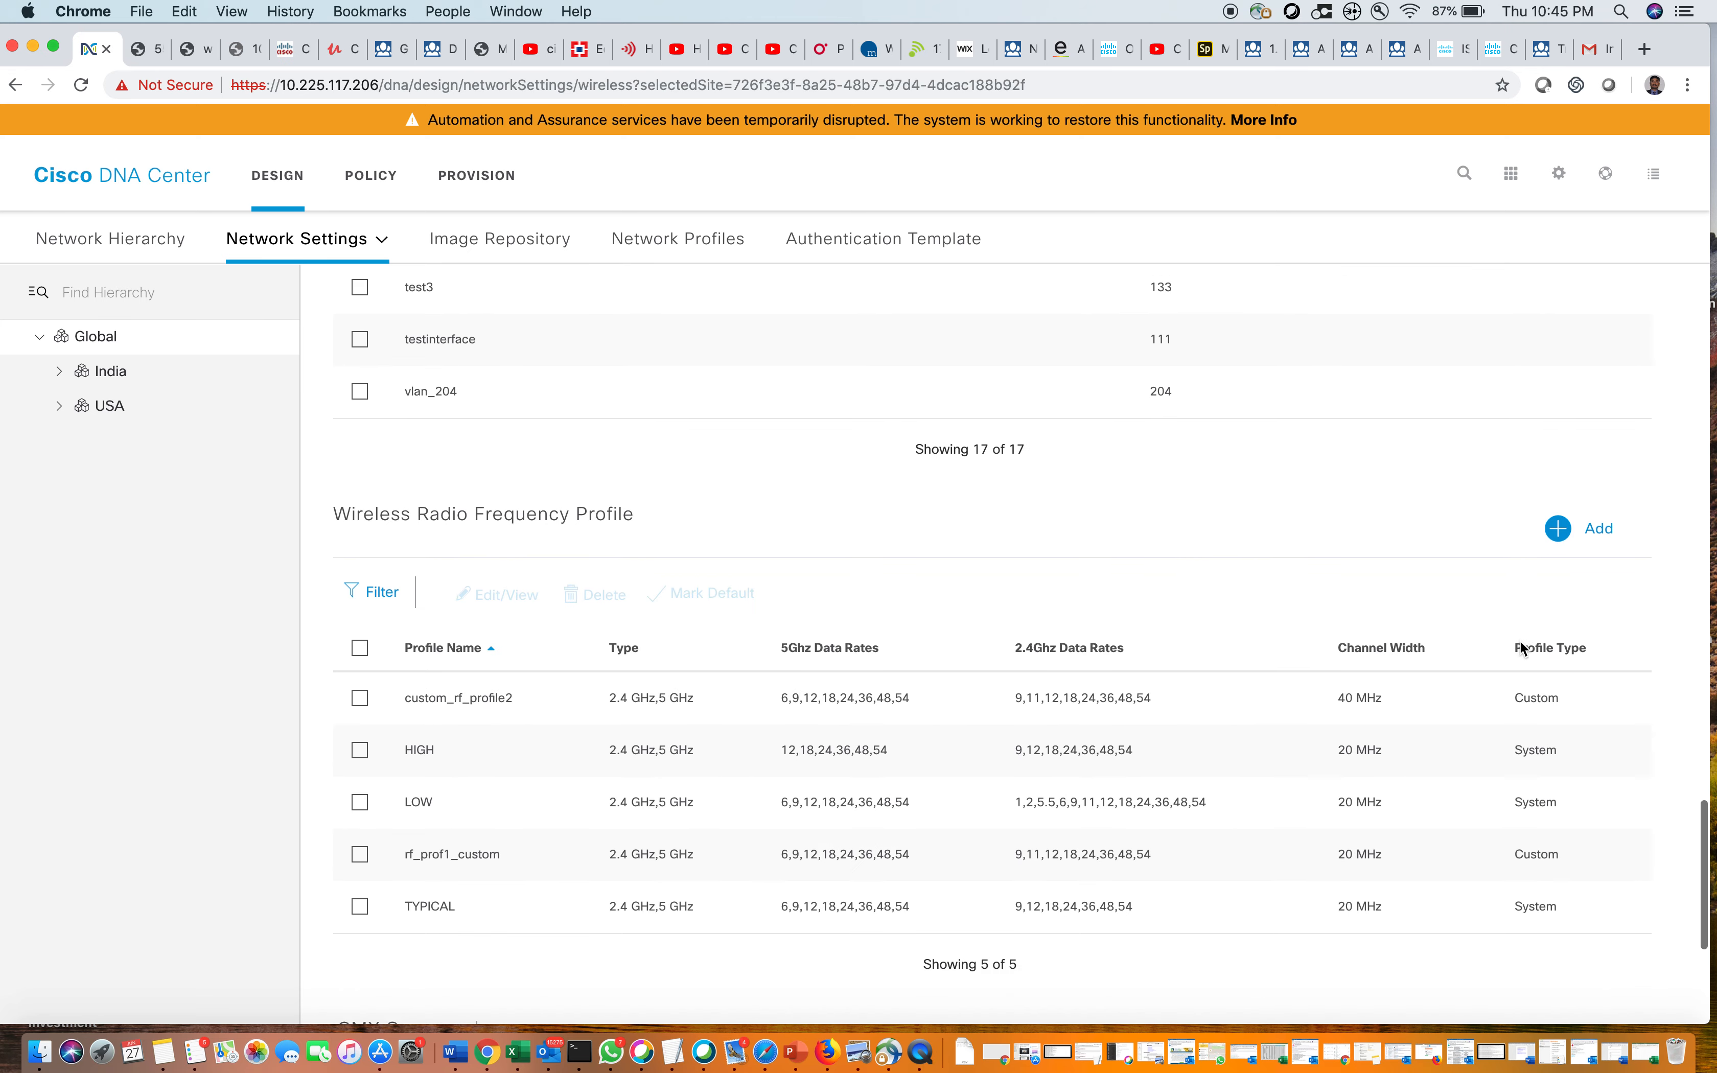
scroll(1521, 641, down, 4)
scroll(1520, 640, up, 20)
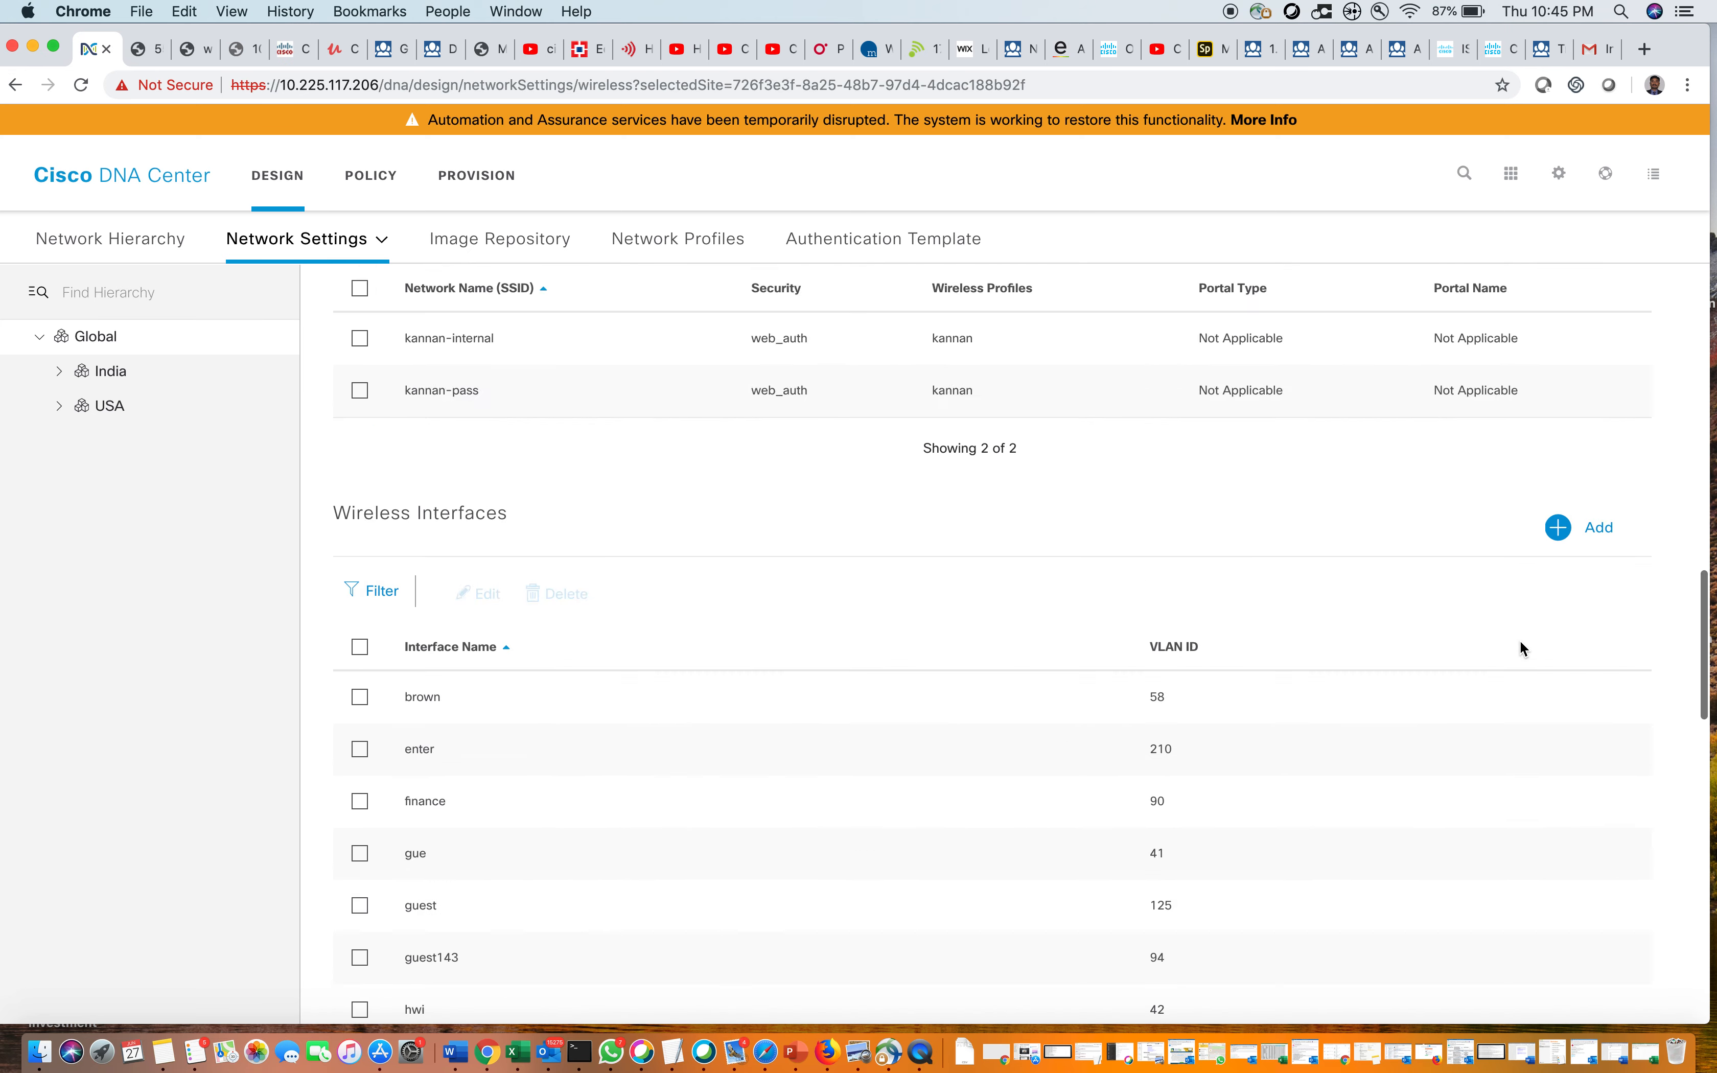
click(1559, 173)
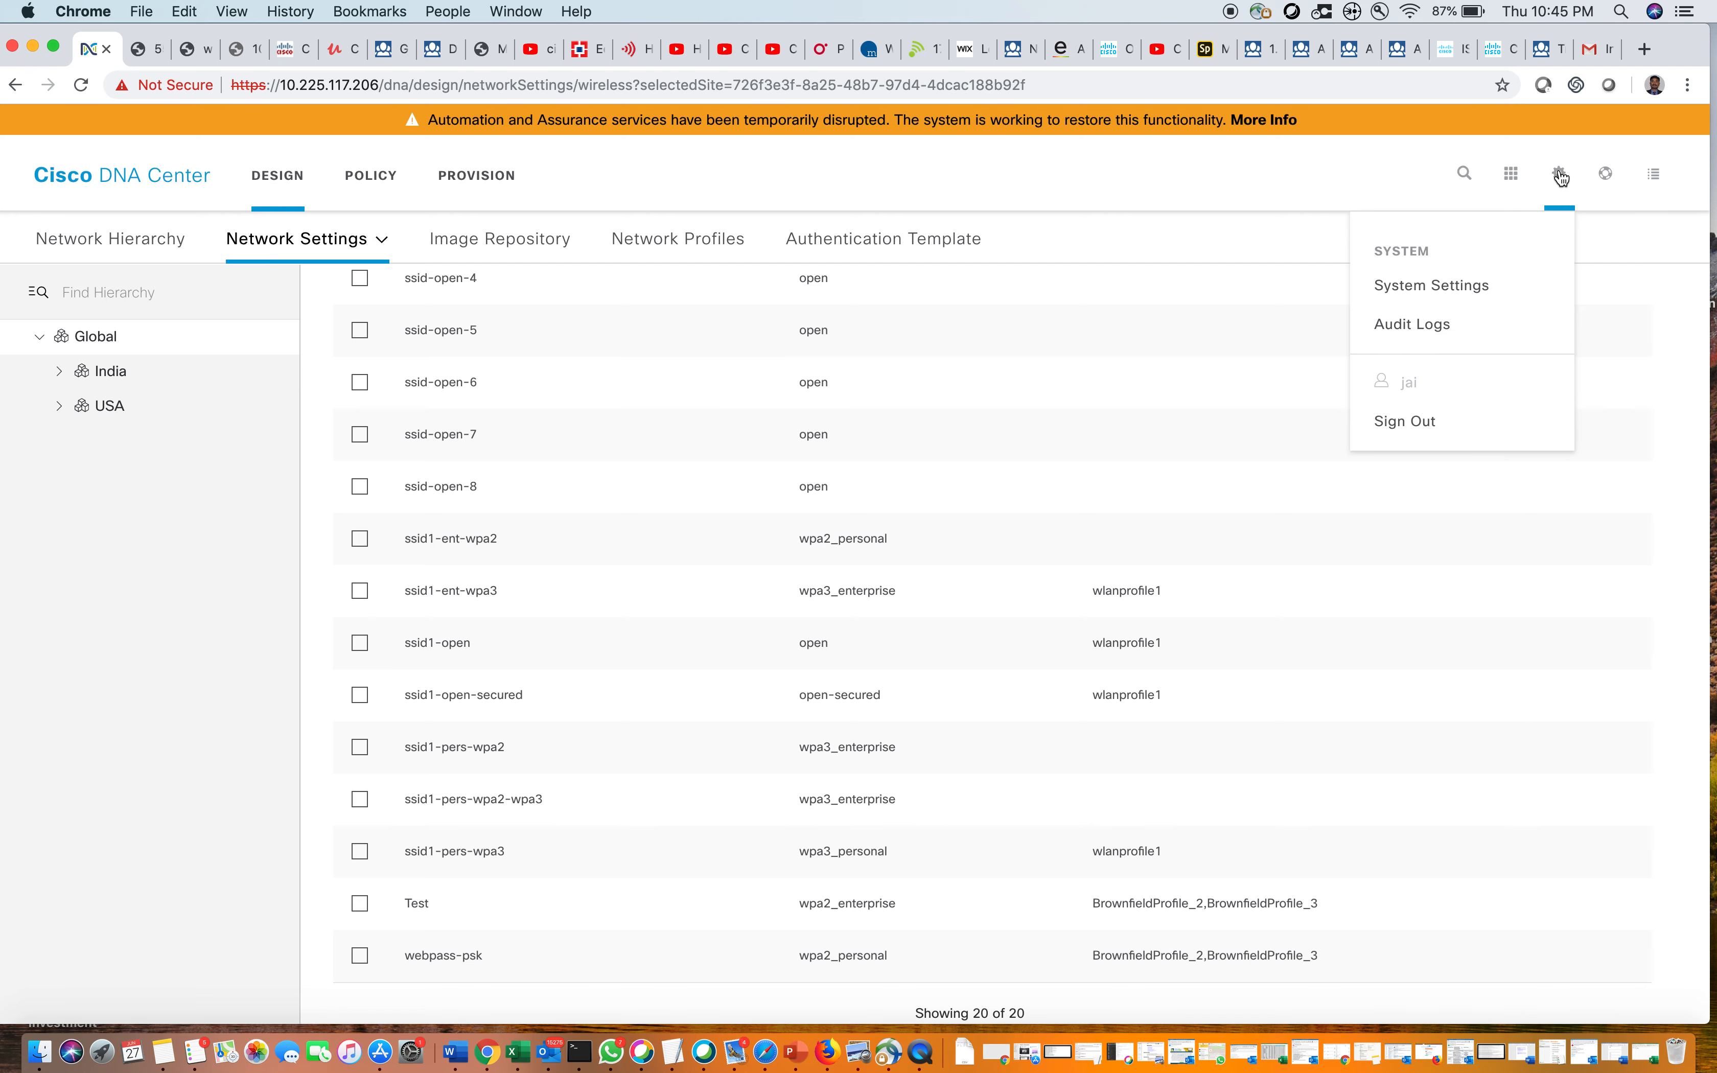
As the observer, check the Users and Settings tabs of System Settings, then sign out
click(1465, 293)
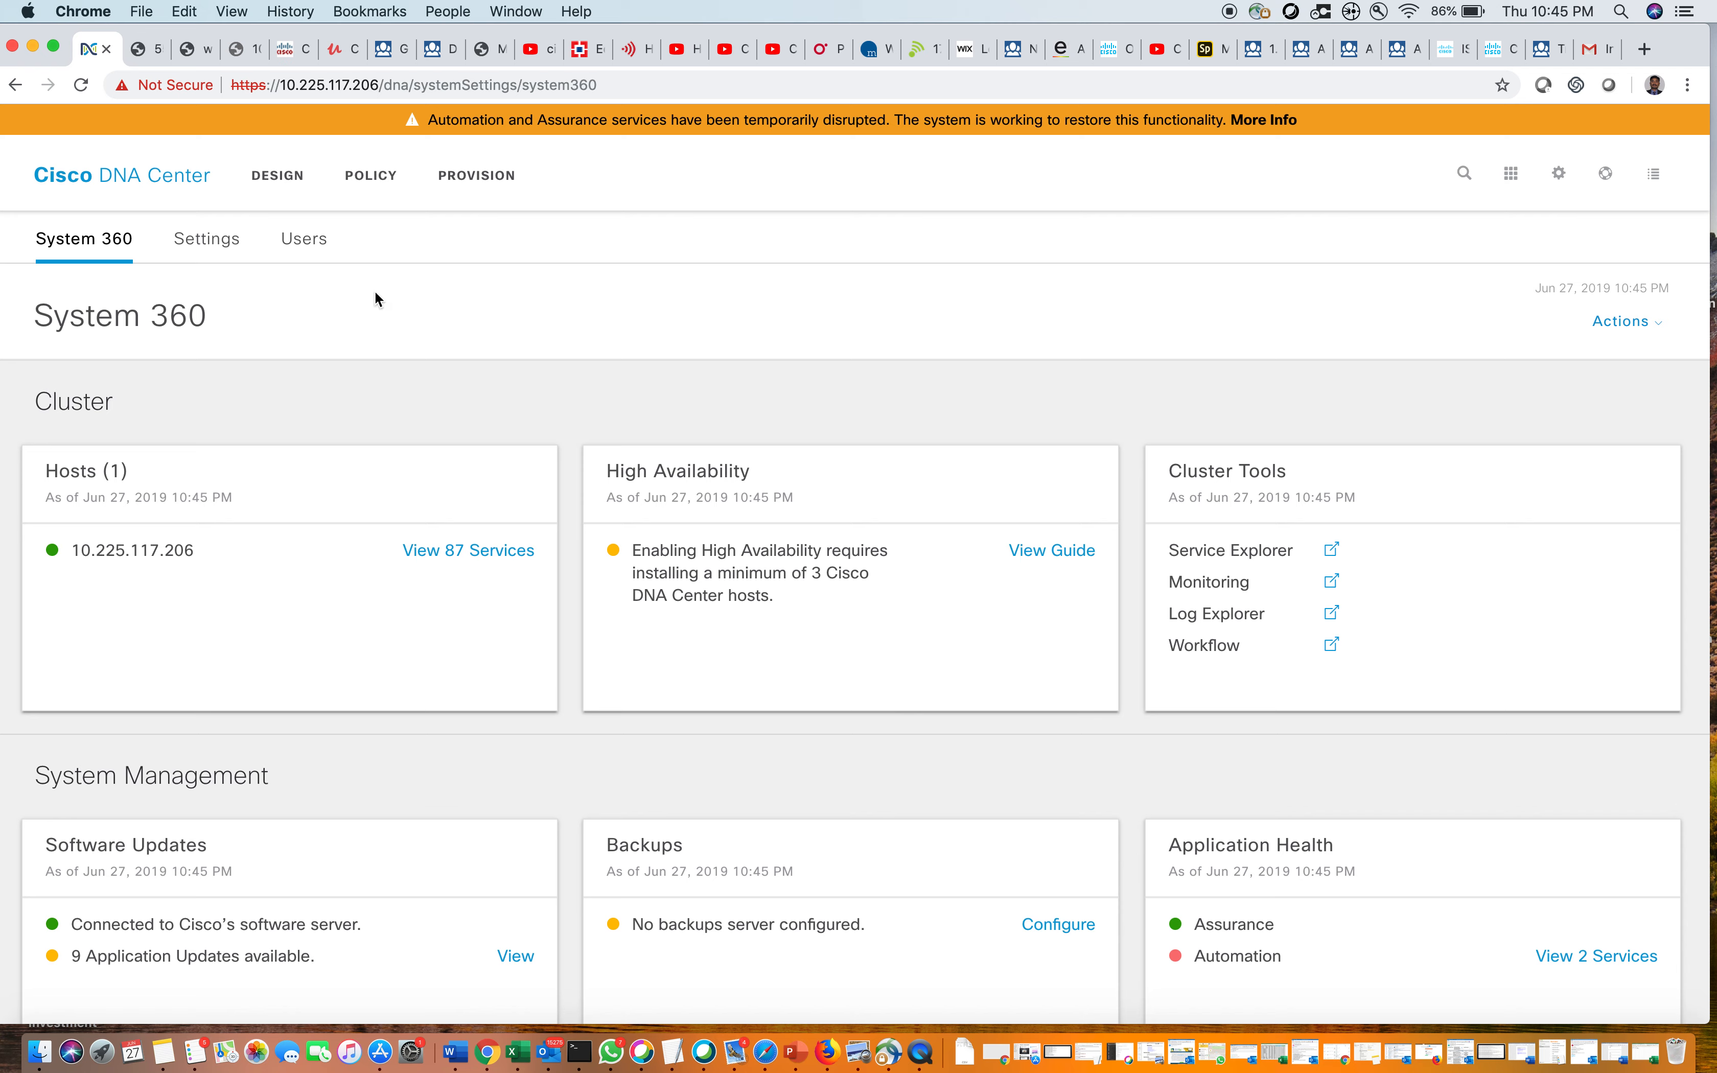
click(300, 238)
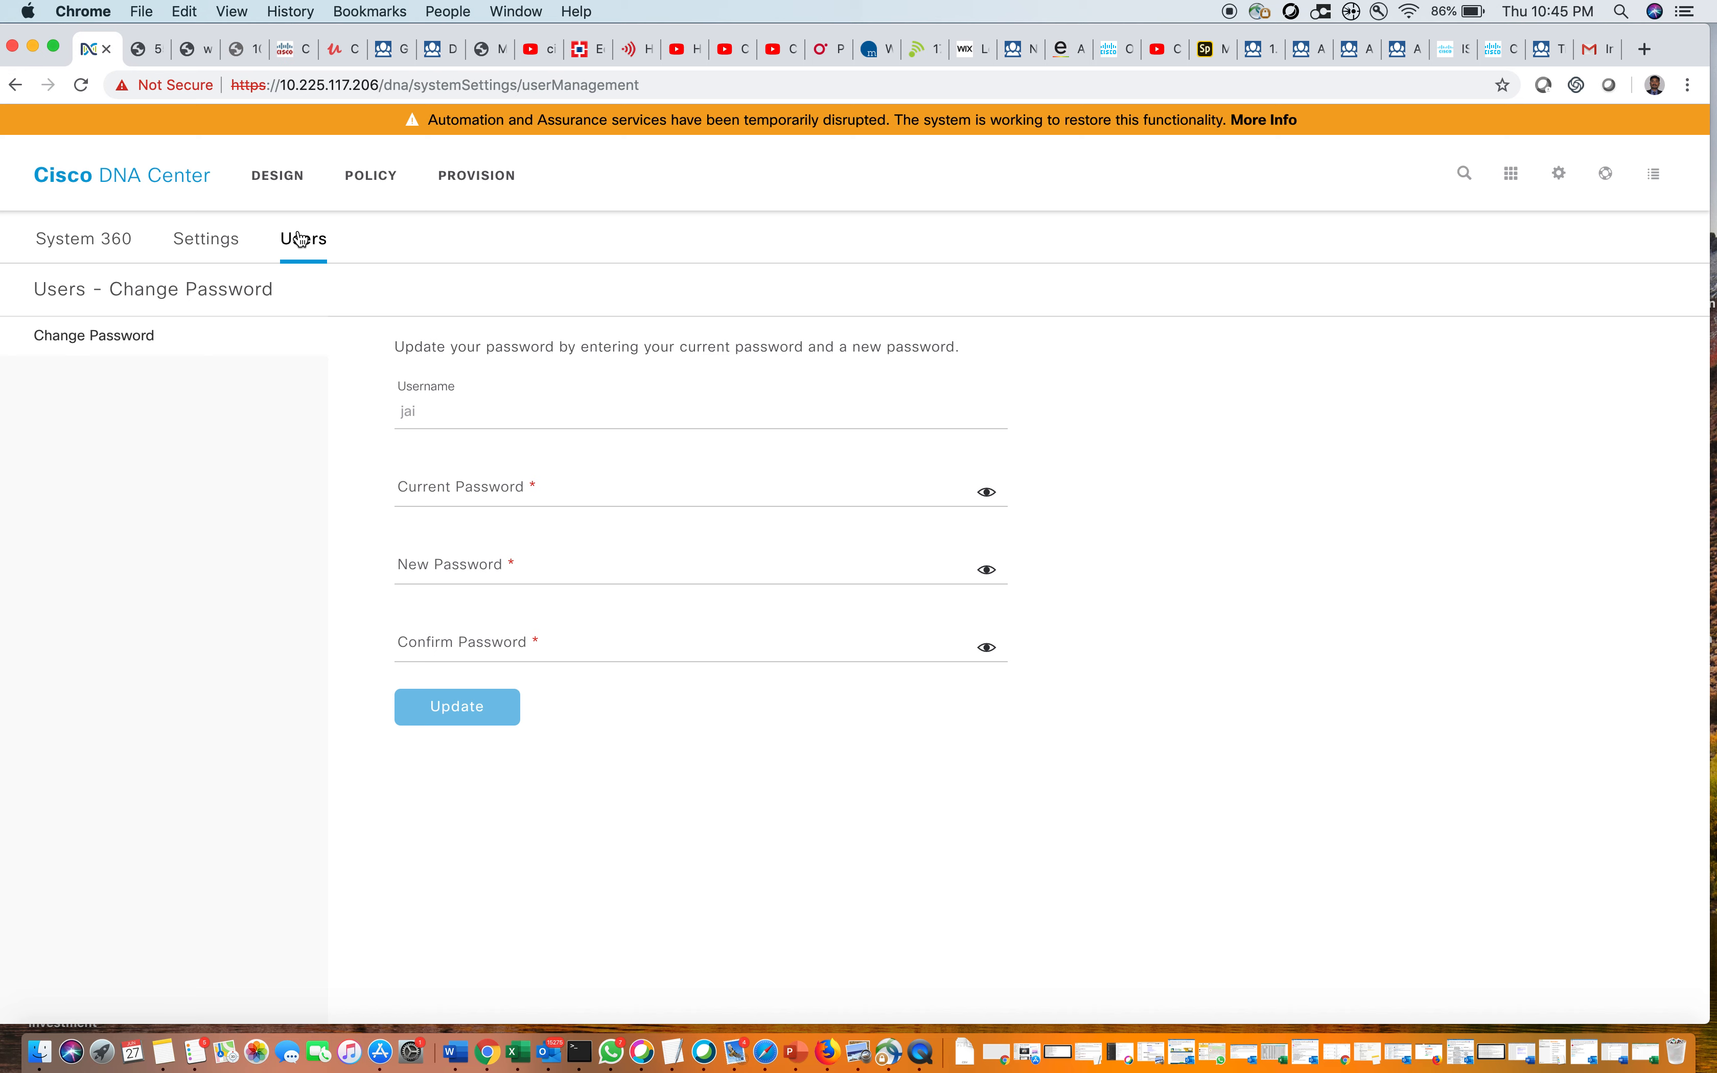
click(222, 242)
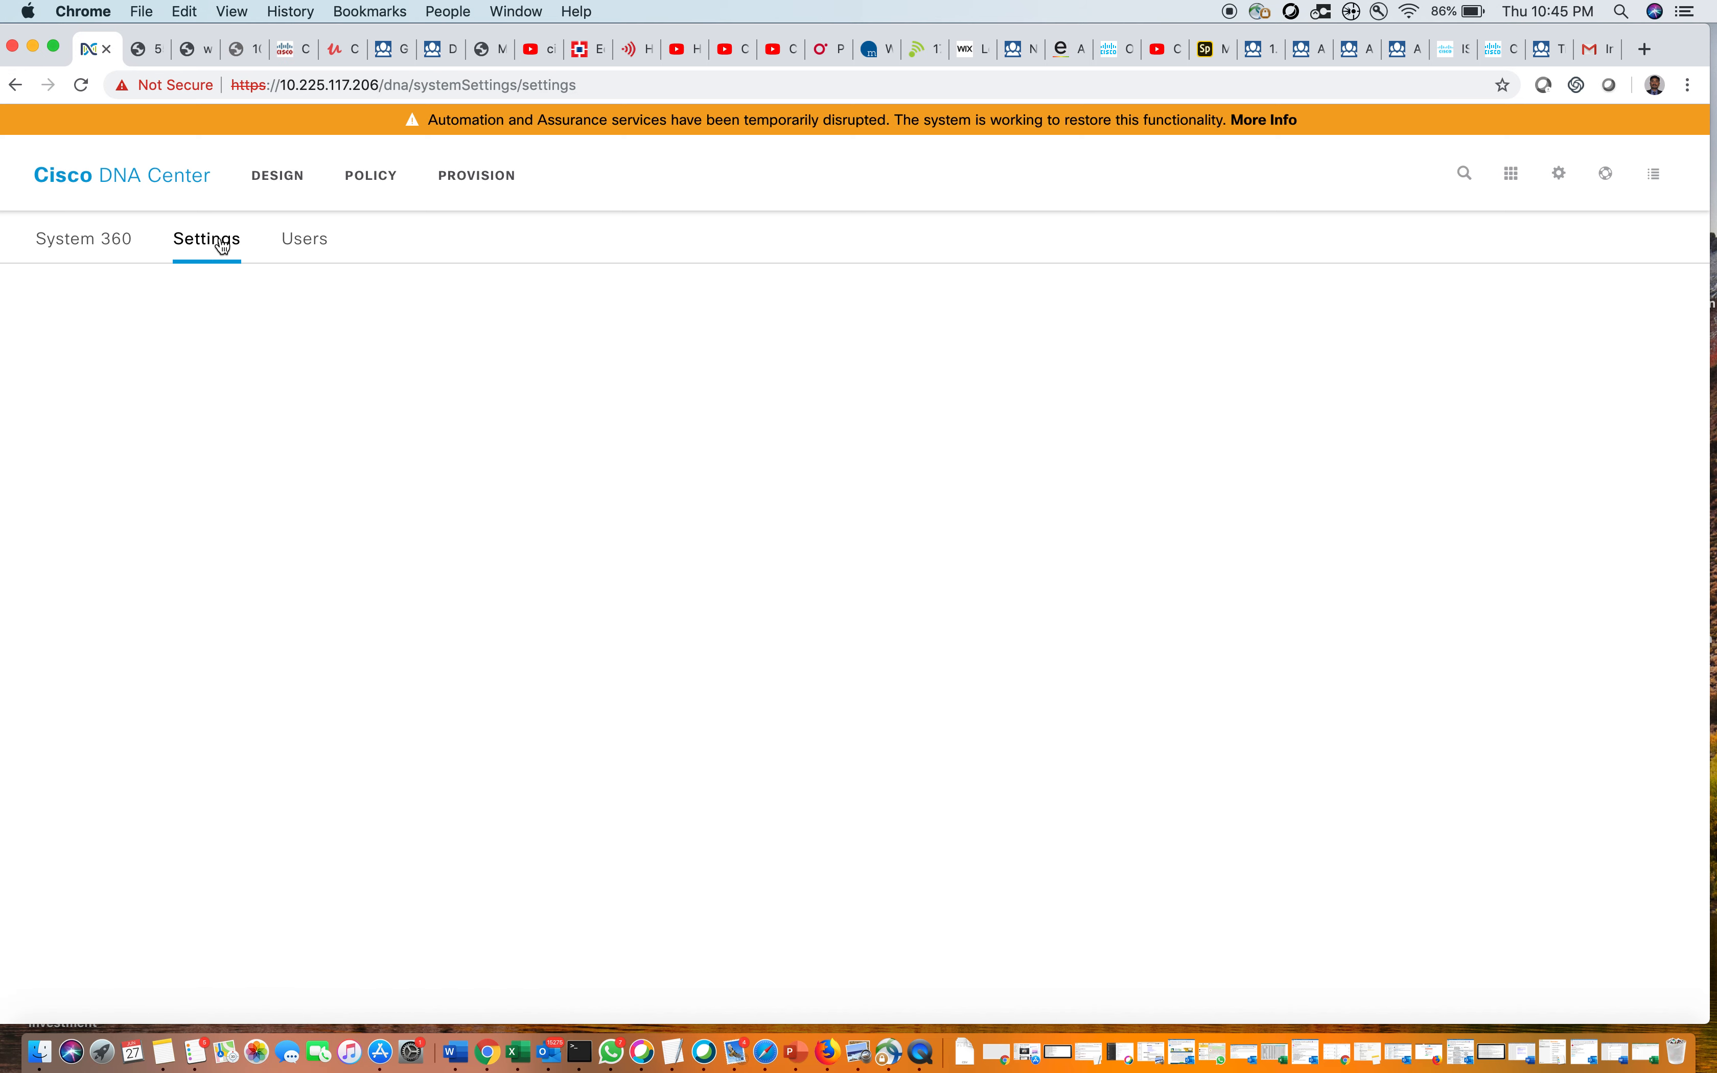
click(1558, 176)
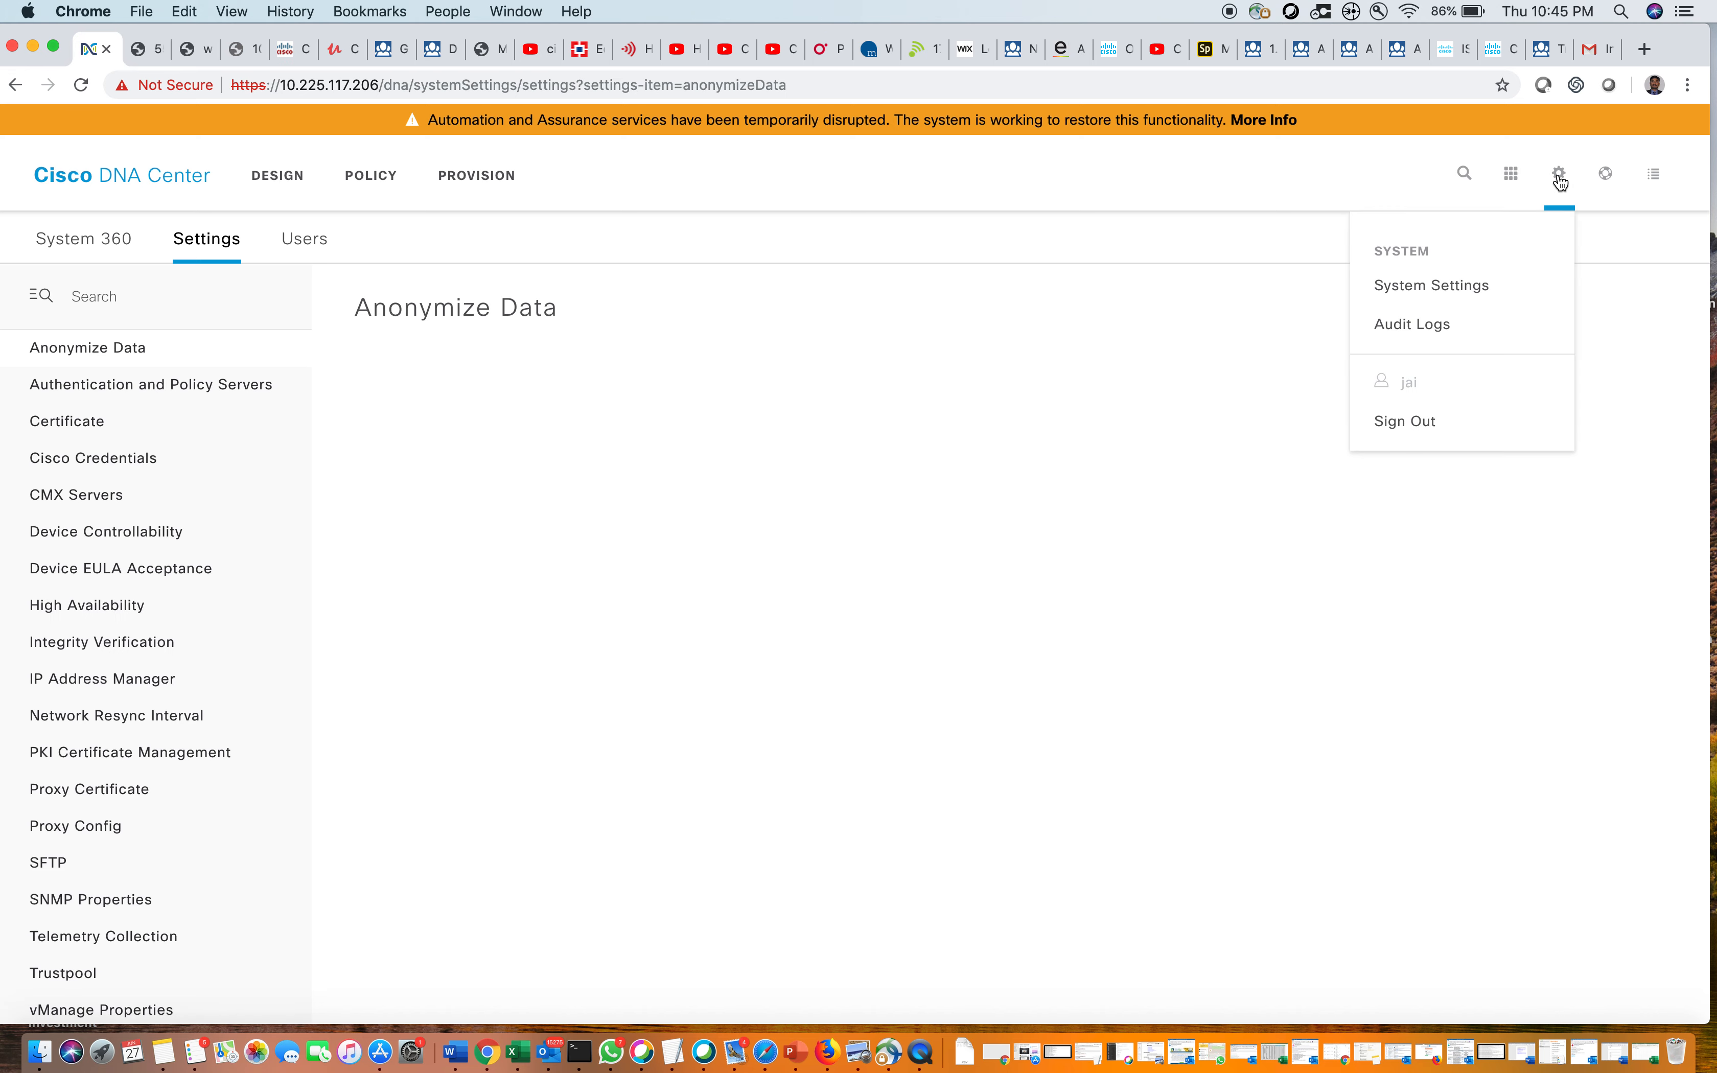
click(1414, 432)
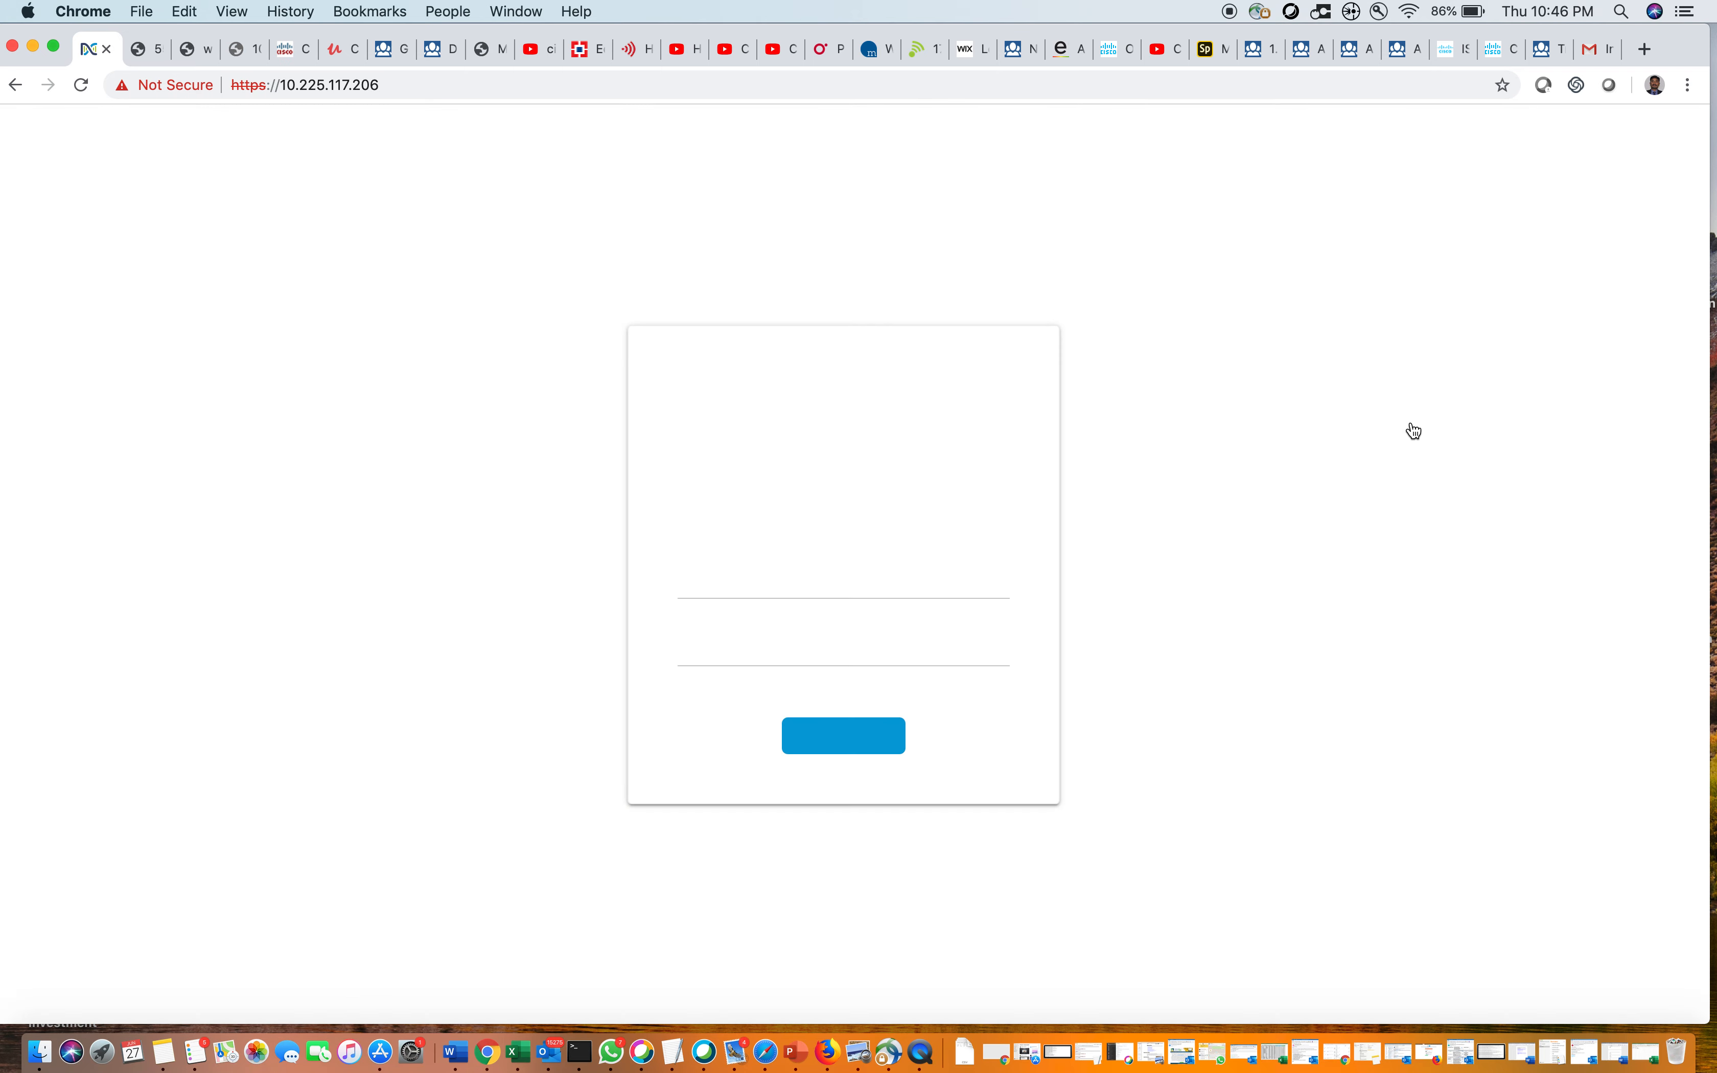
Log back in with username admin and the administrator password
click(829, 587)
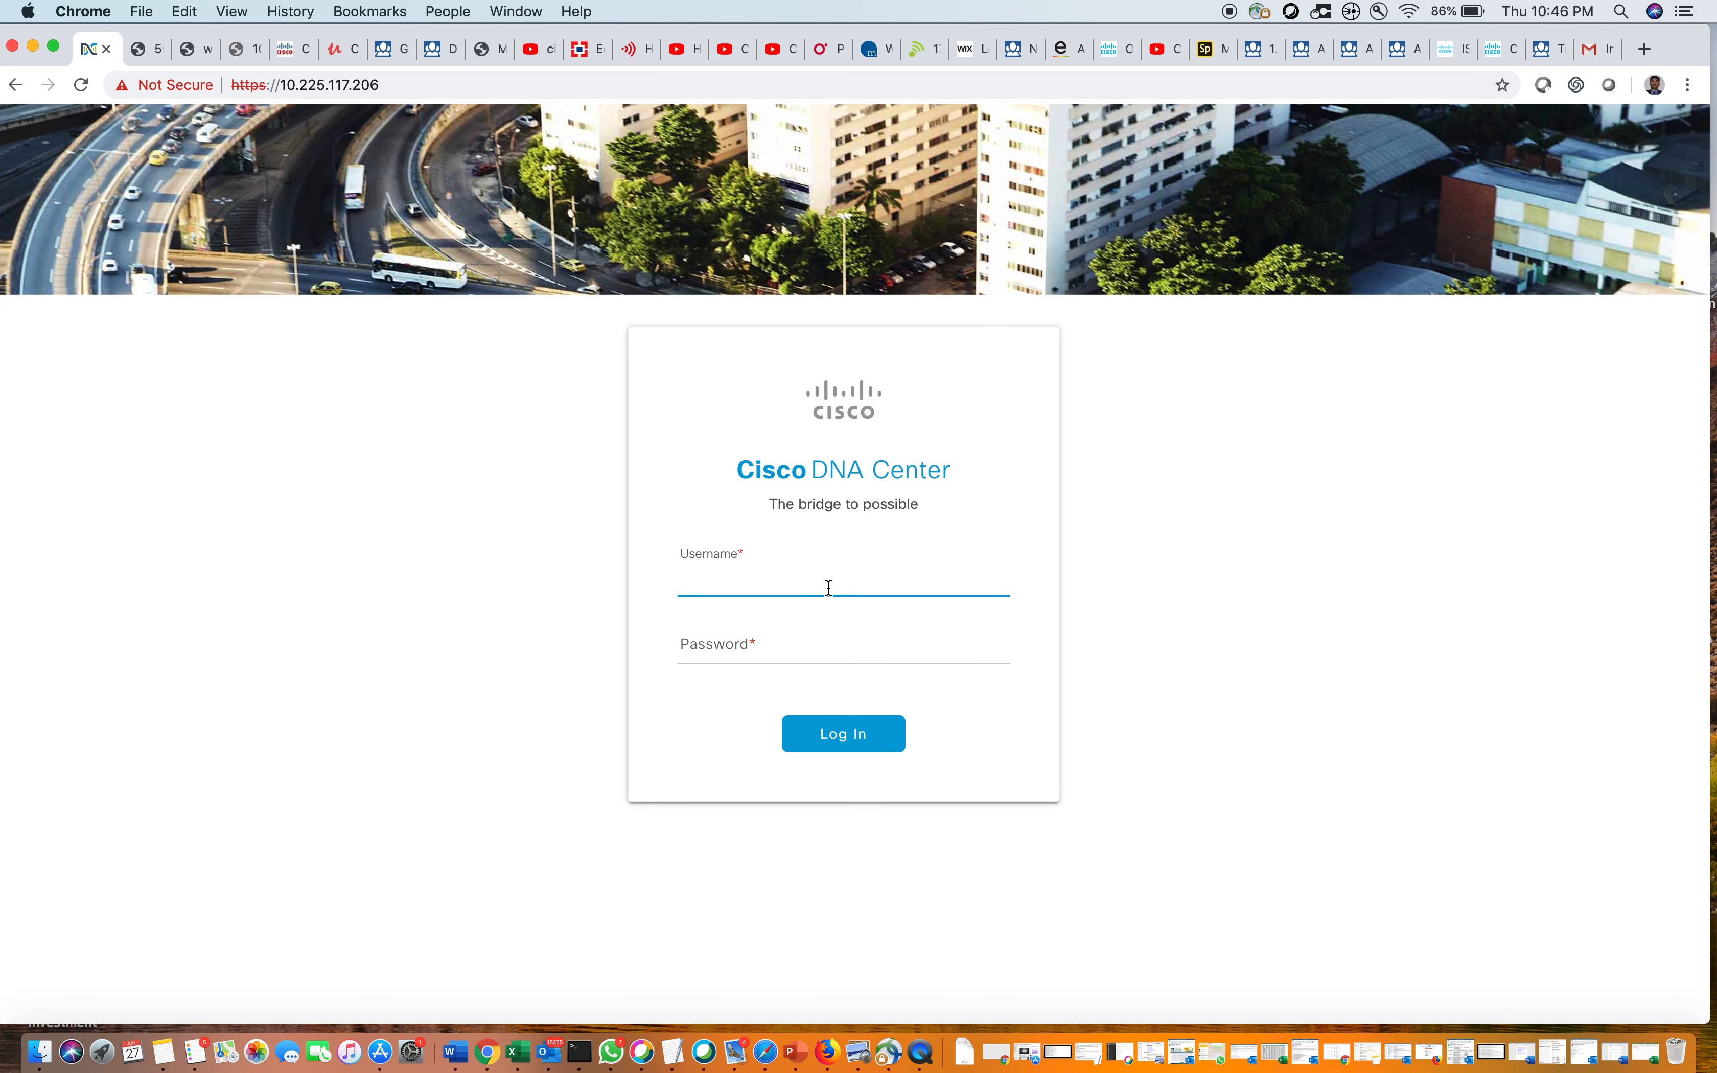
text(admin)
key(Tab)
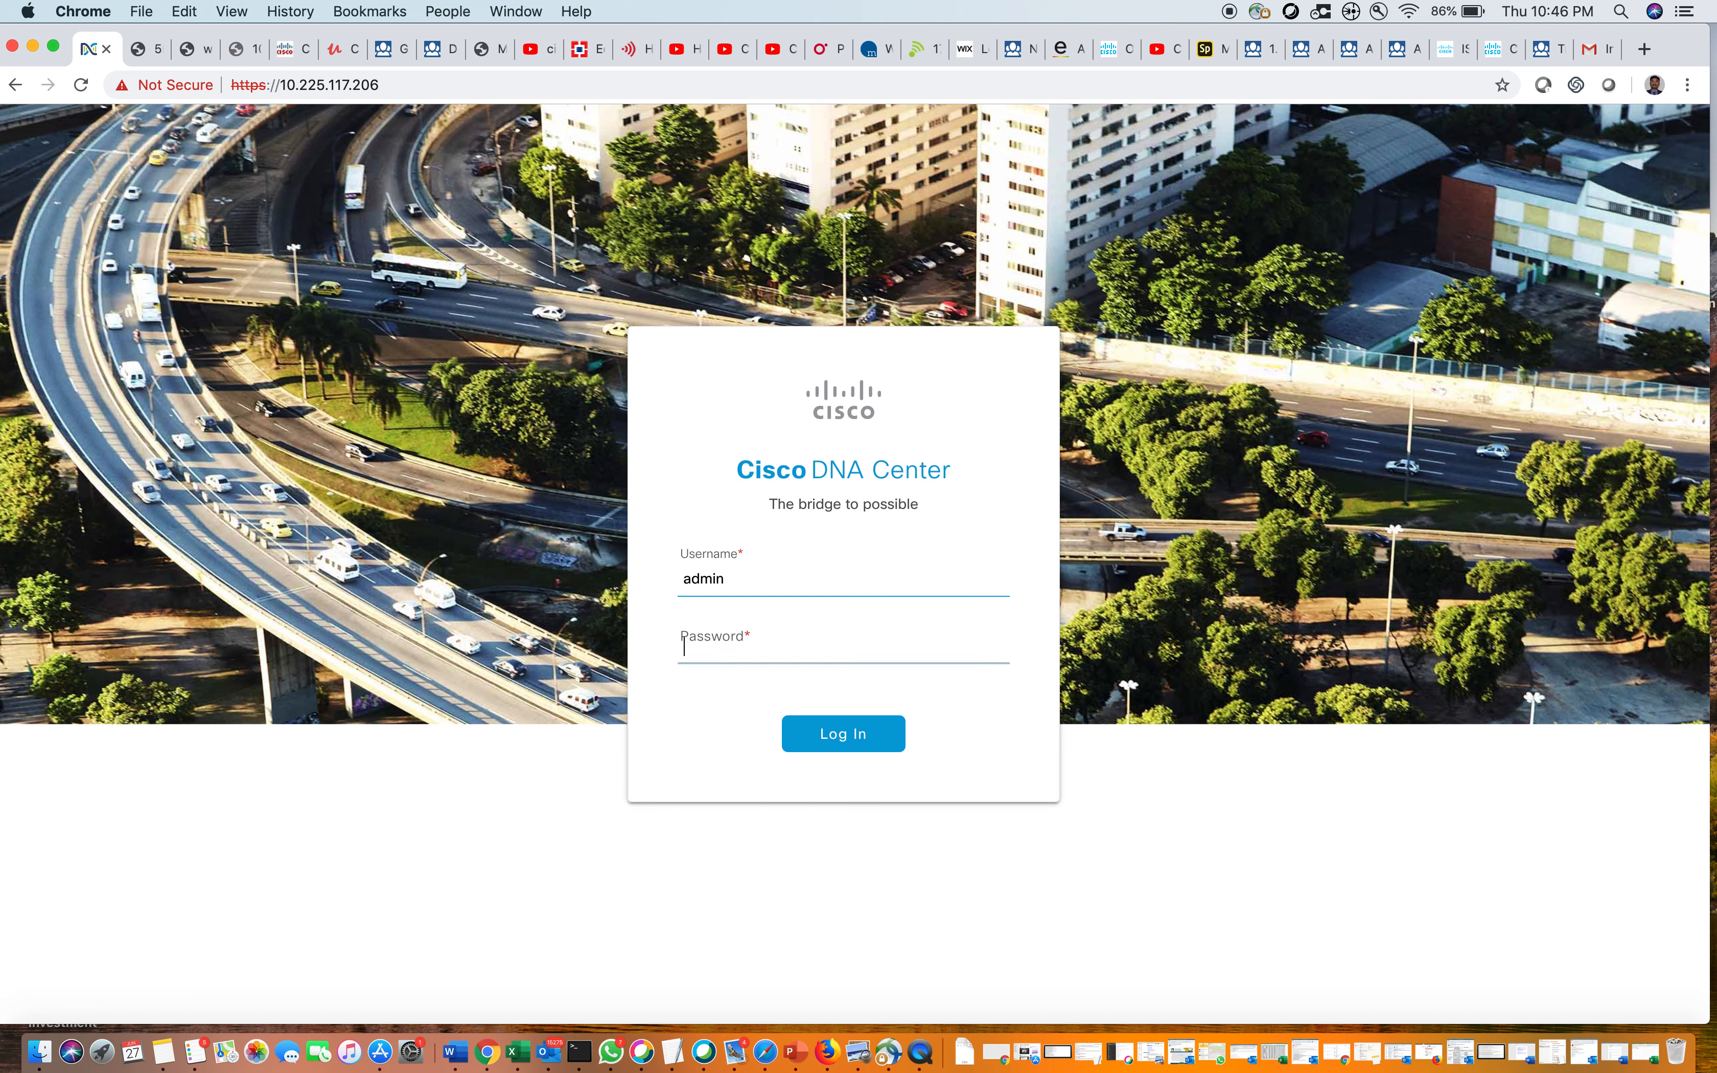
text(**********)
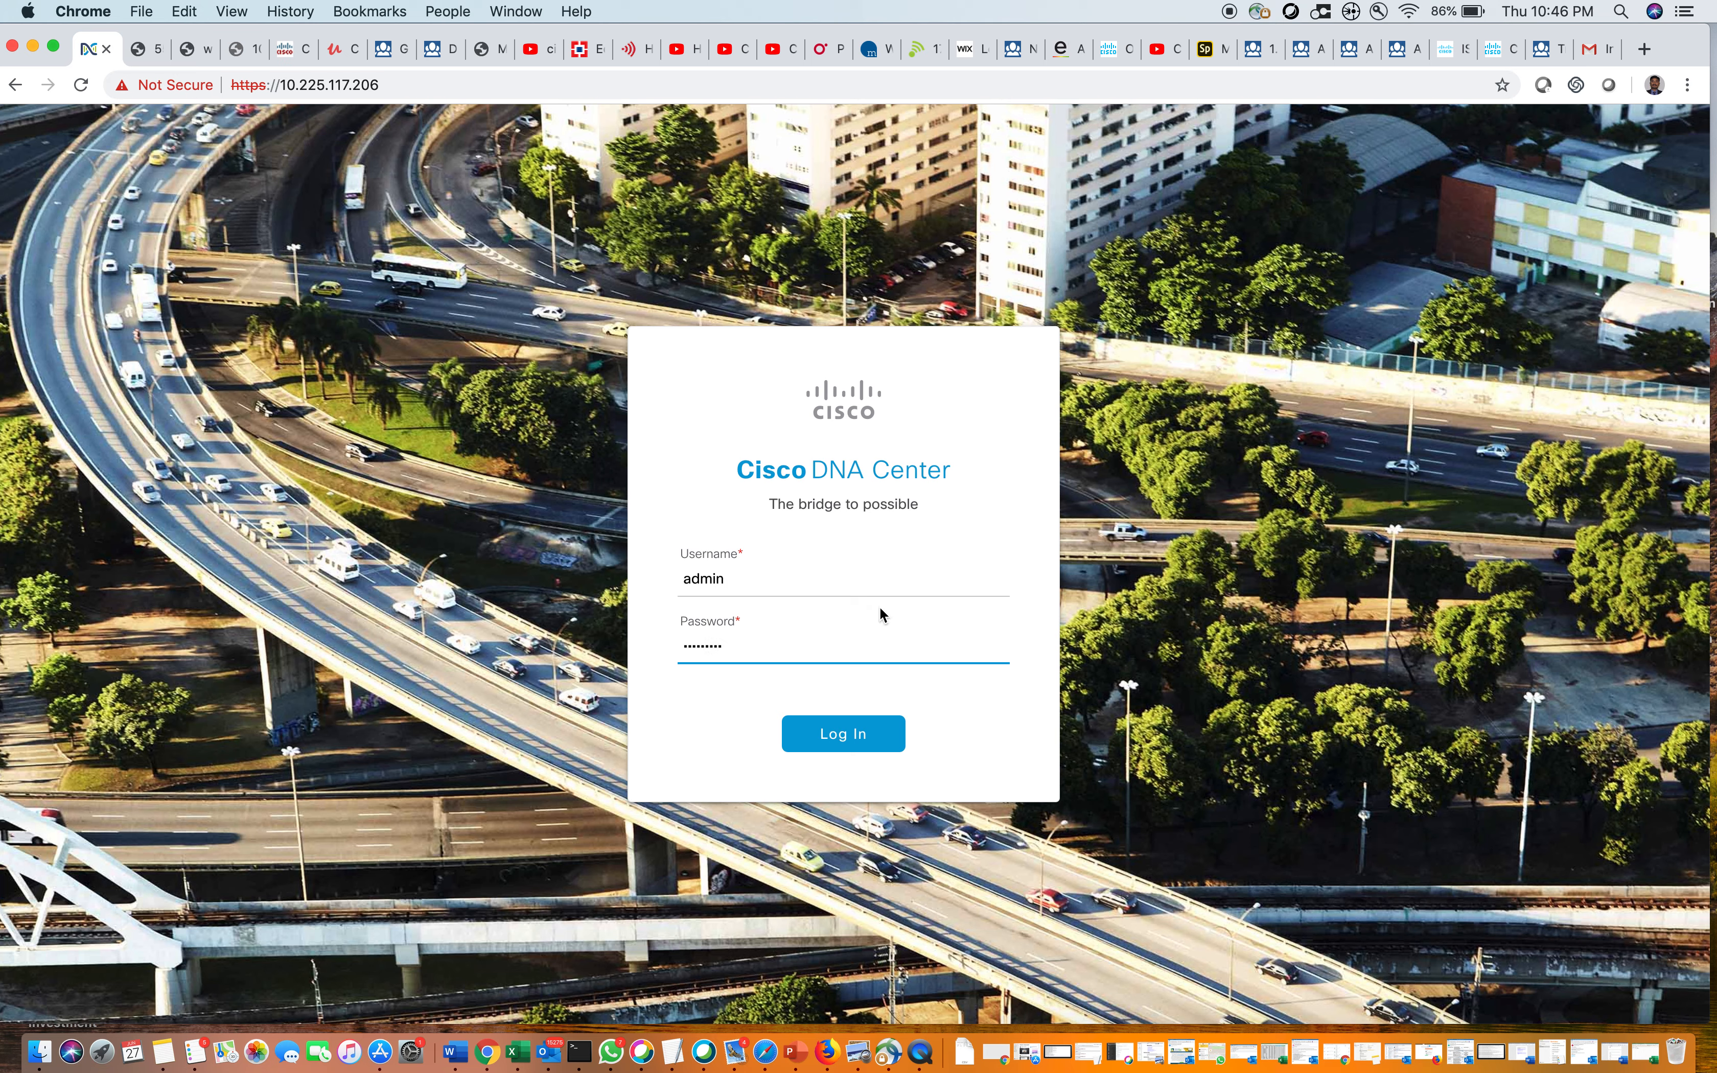
click(845, 727)
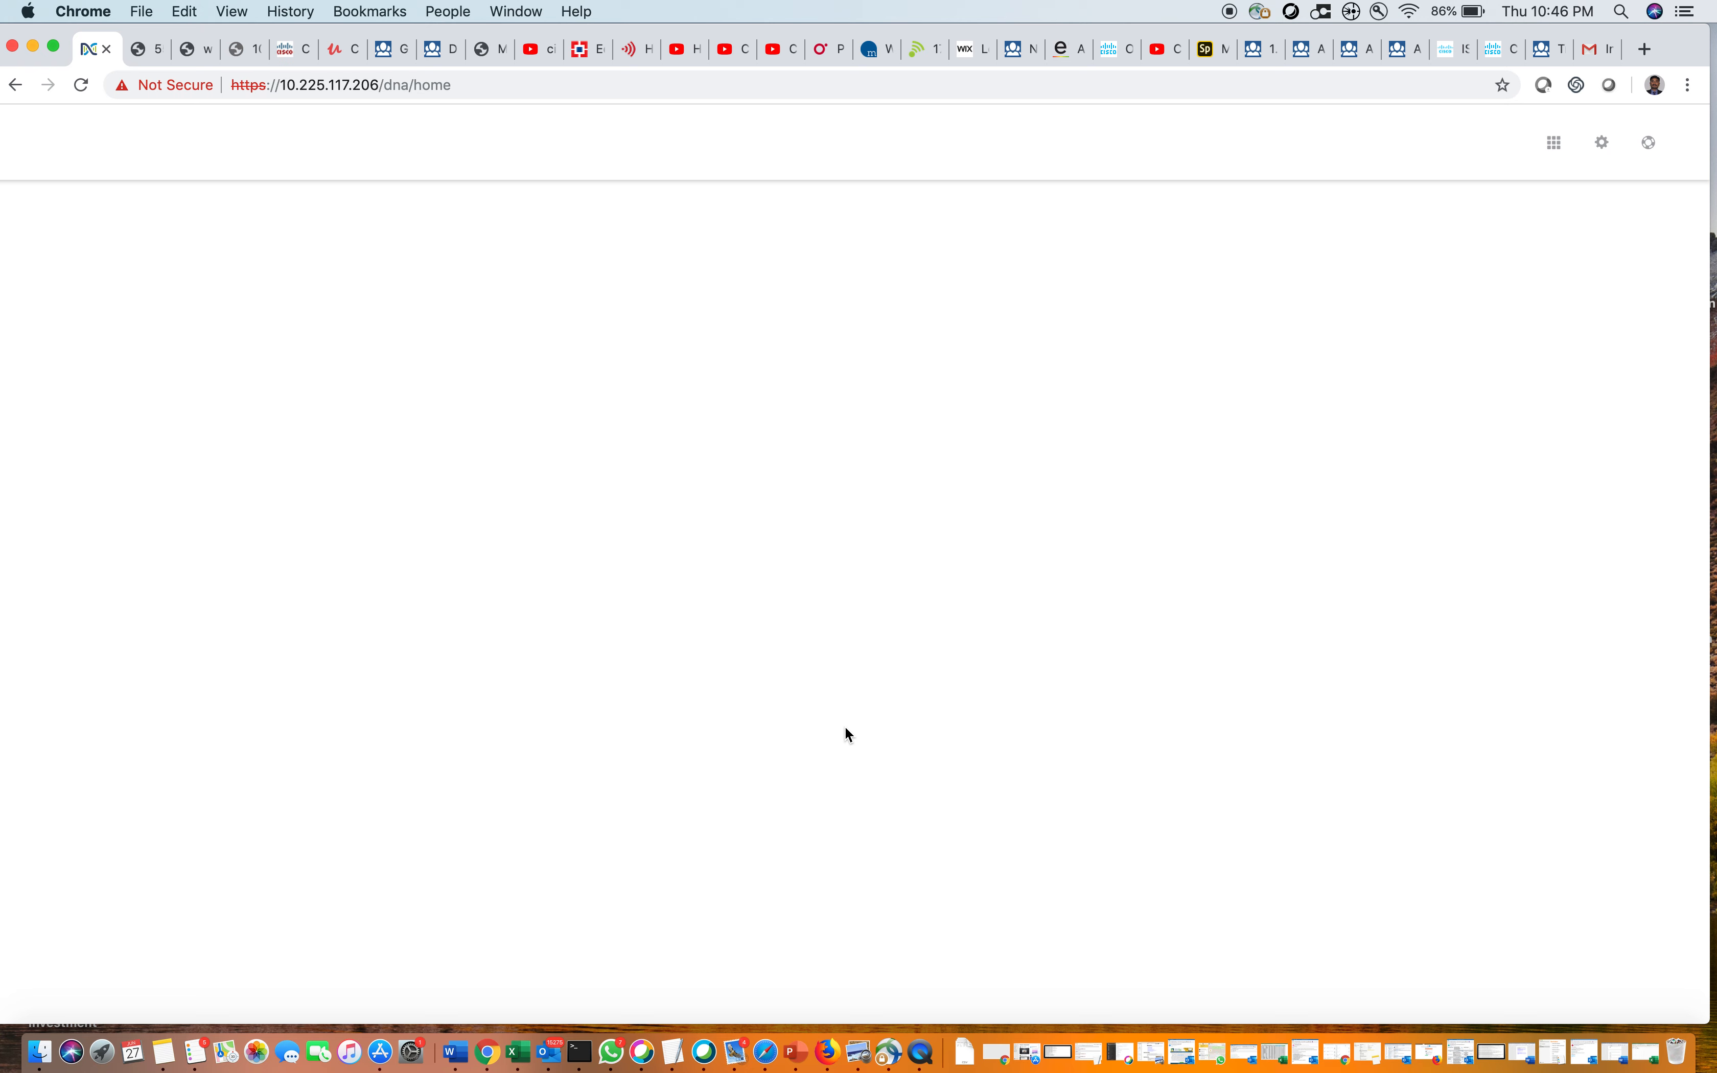
Go to System Settings > Users > User Management to see the five internal users and their roles
click(1602, 142)
click(1499, 257)
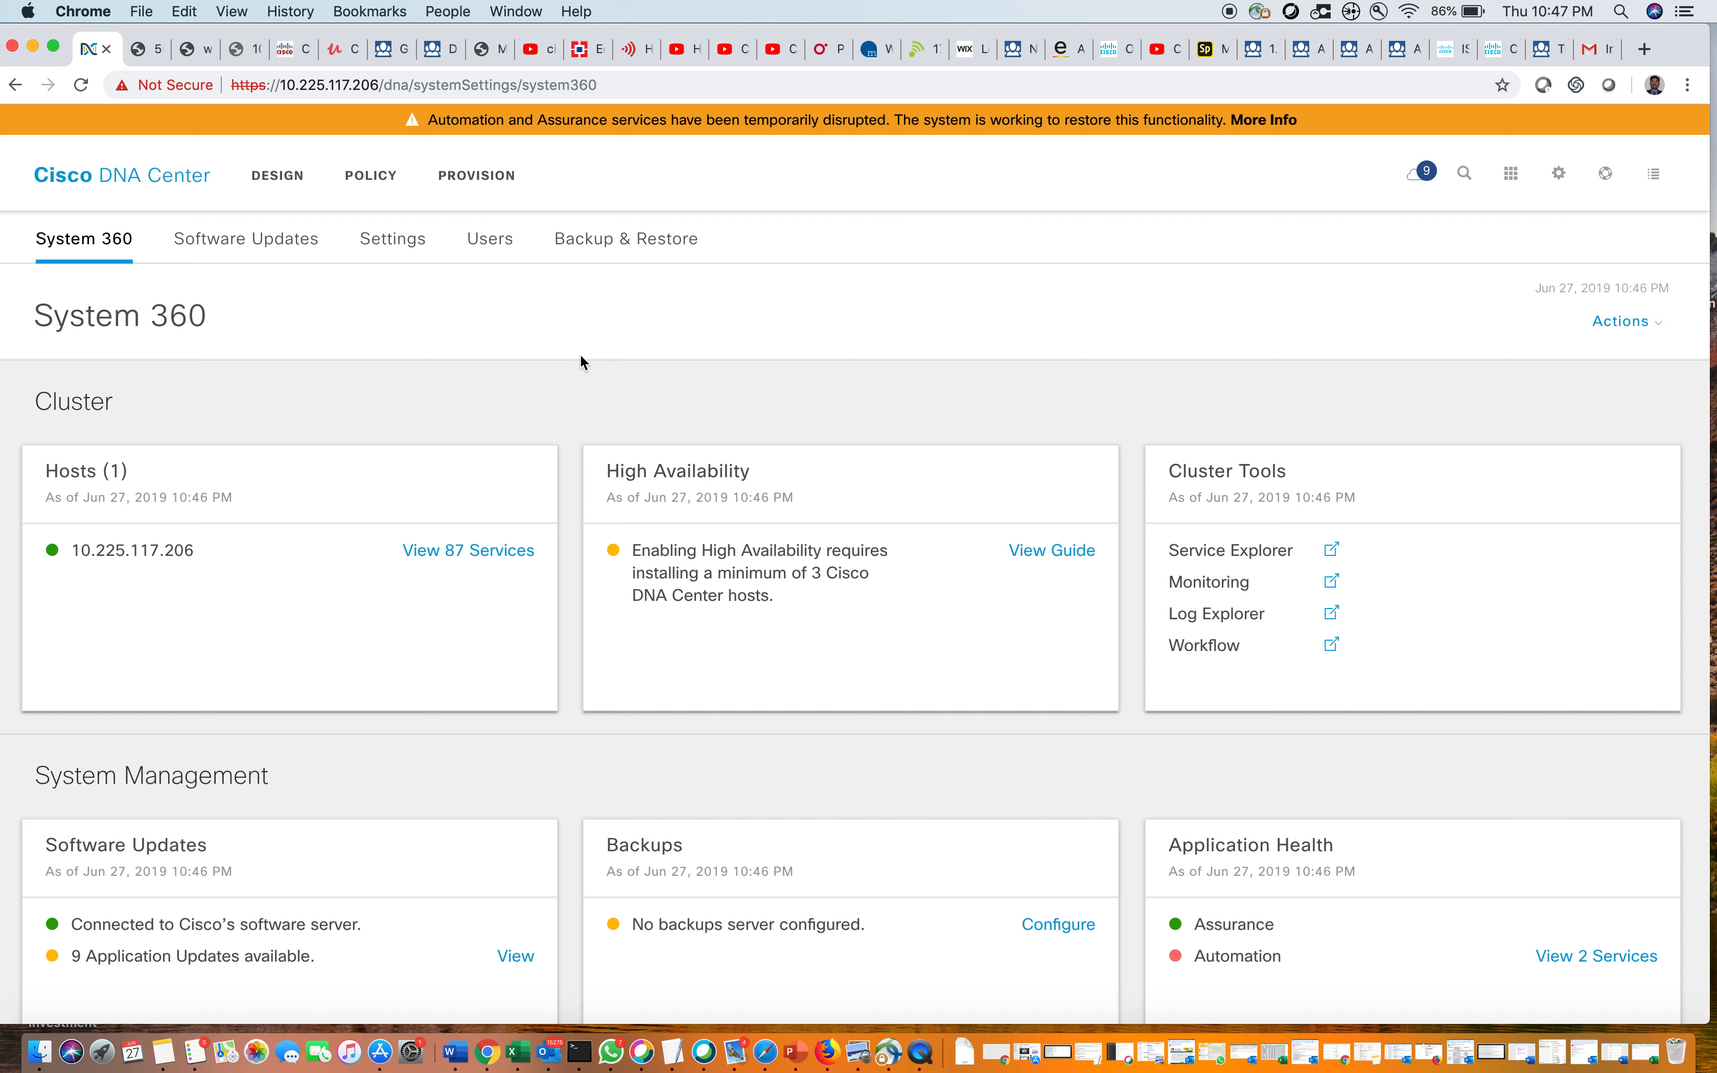
click(494, 243)
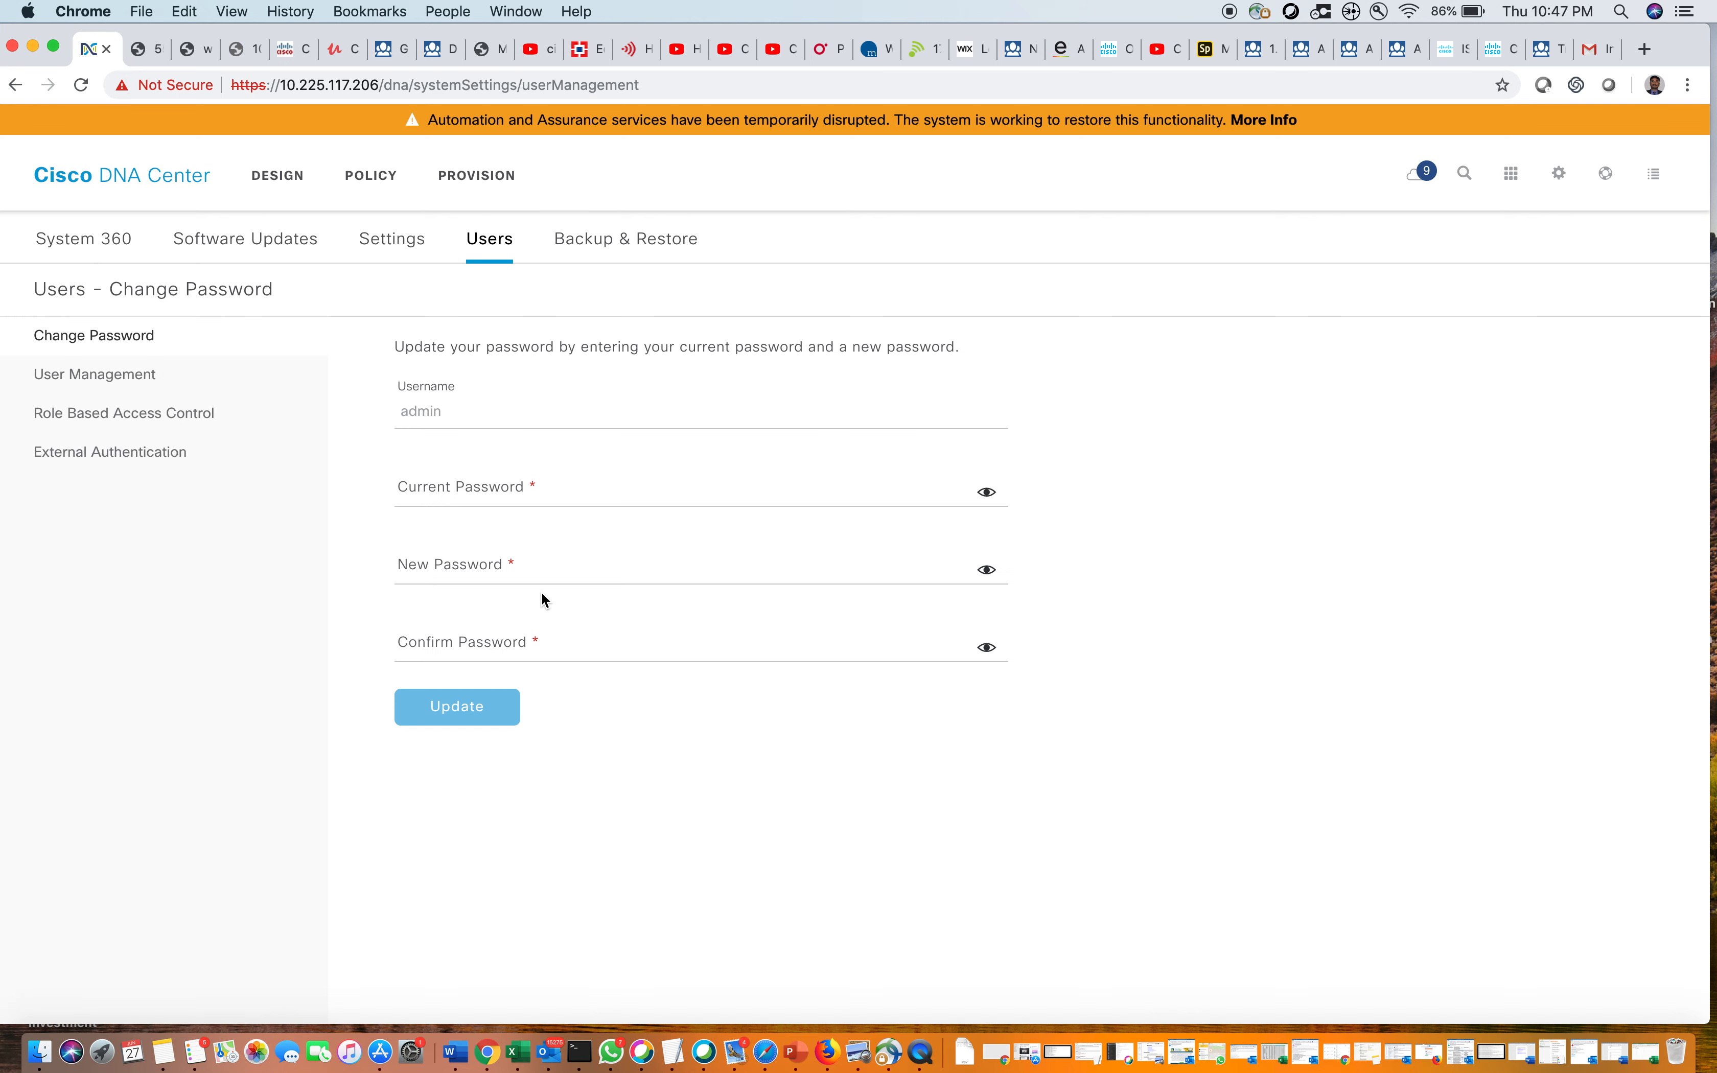
click(154, 378)
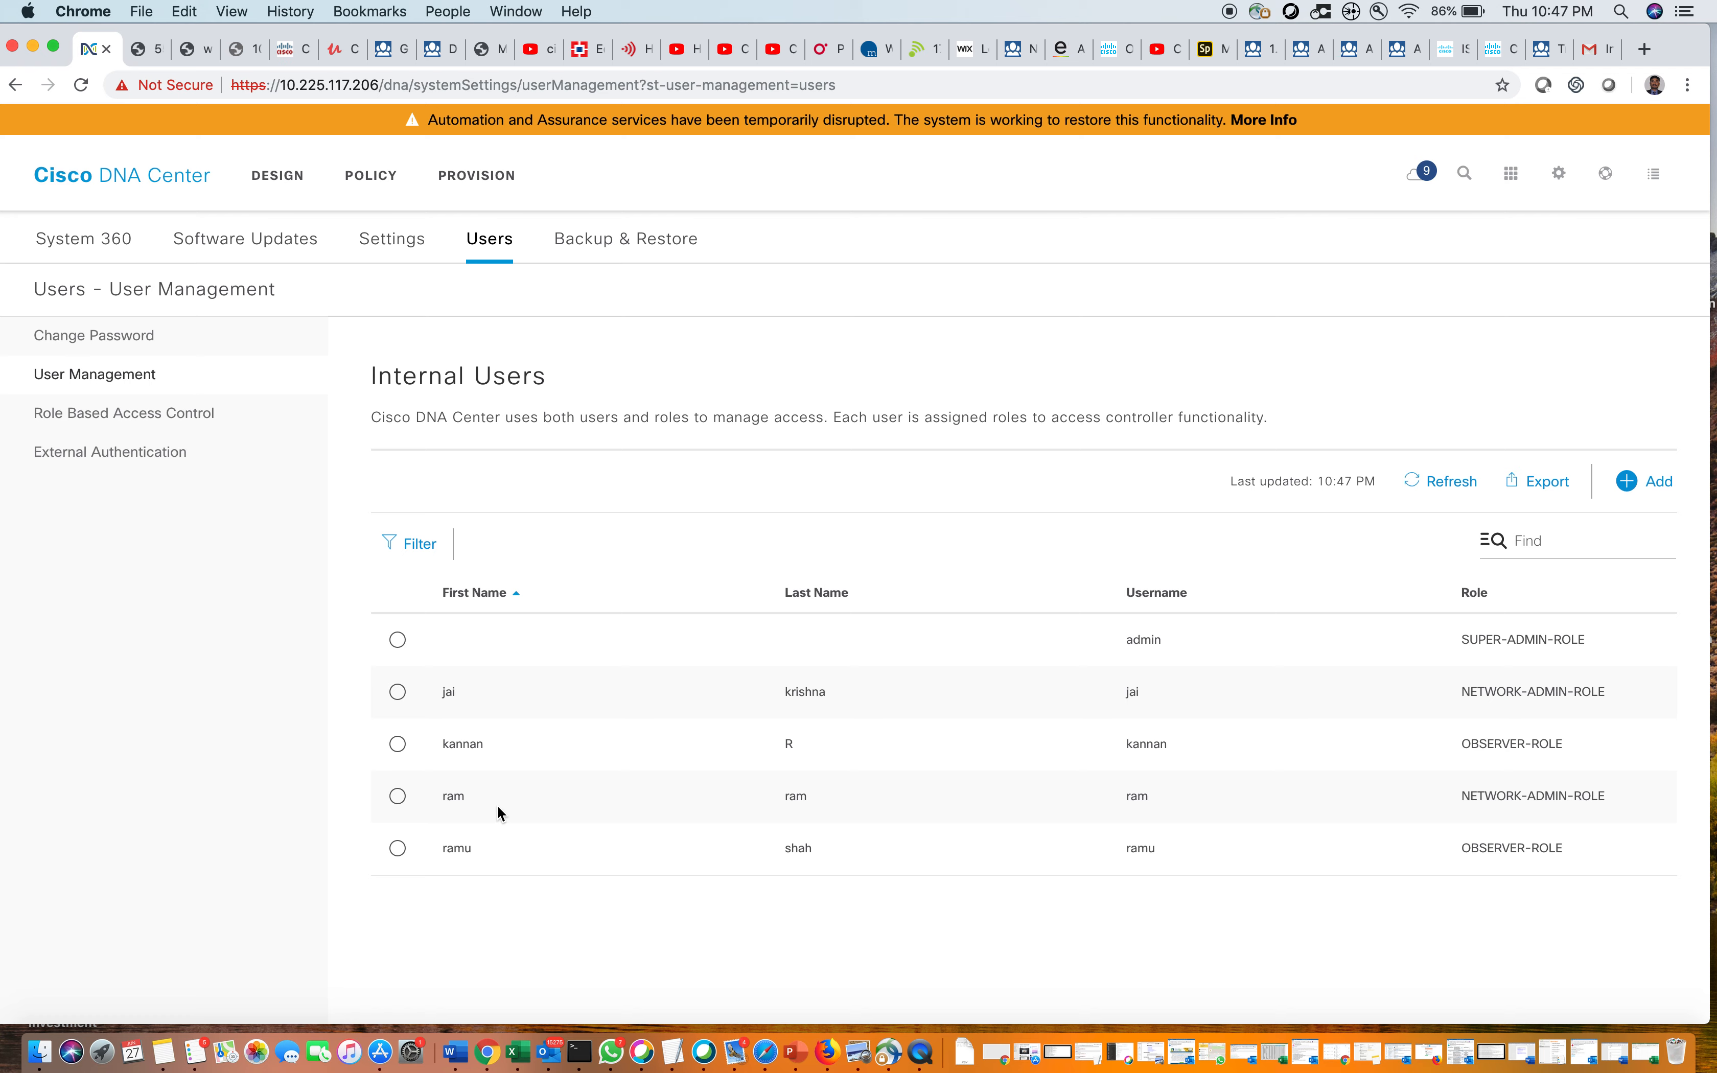
Delete the second NETWORK-ADMIN-ROLE user and confirm the deletion
click(398, 797)
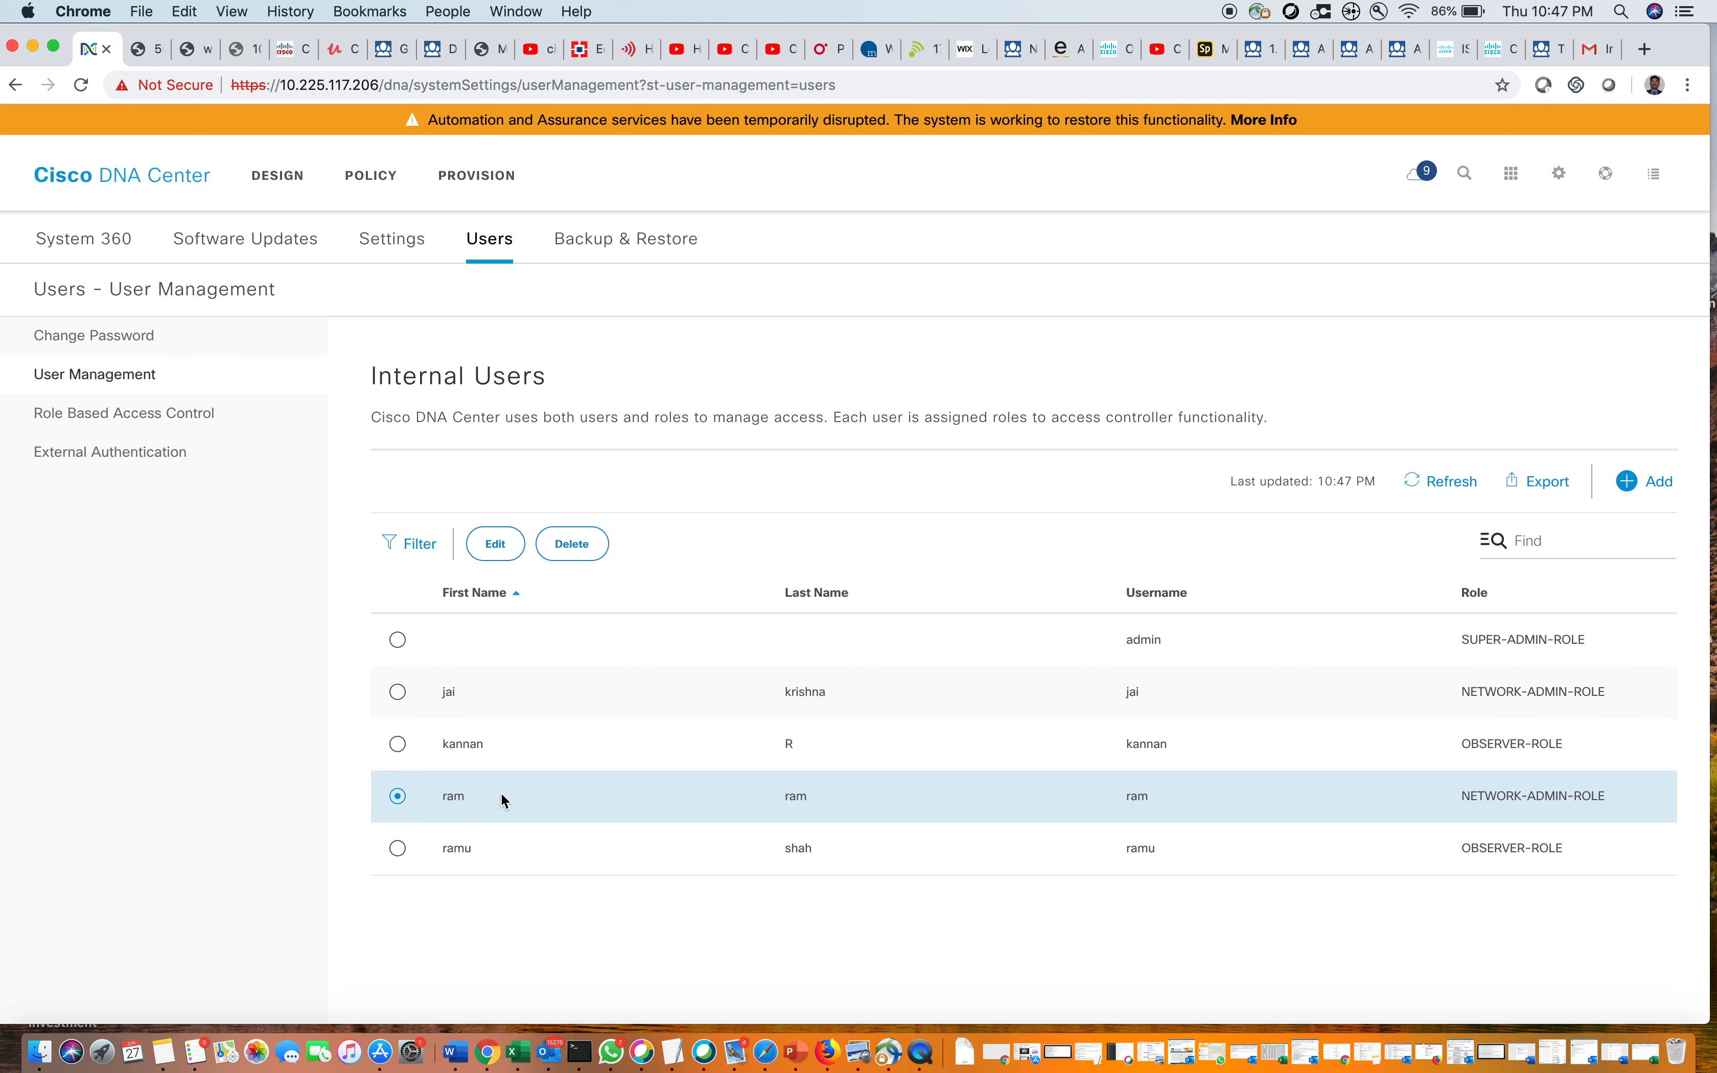
click(575, 546)
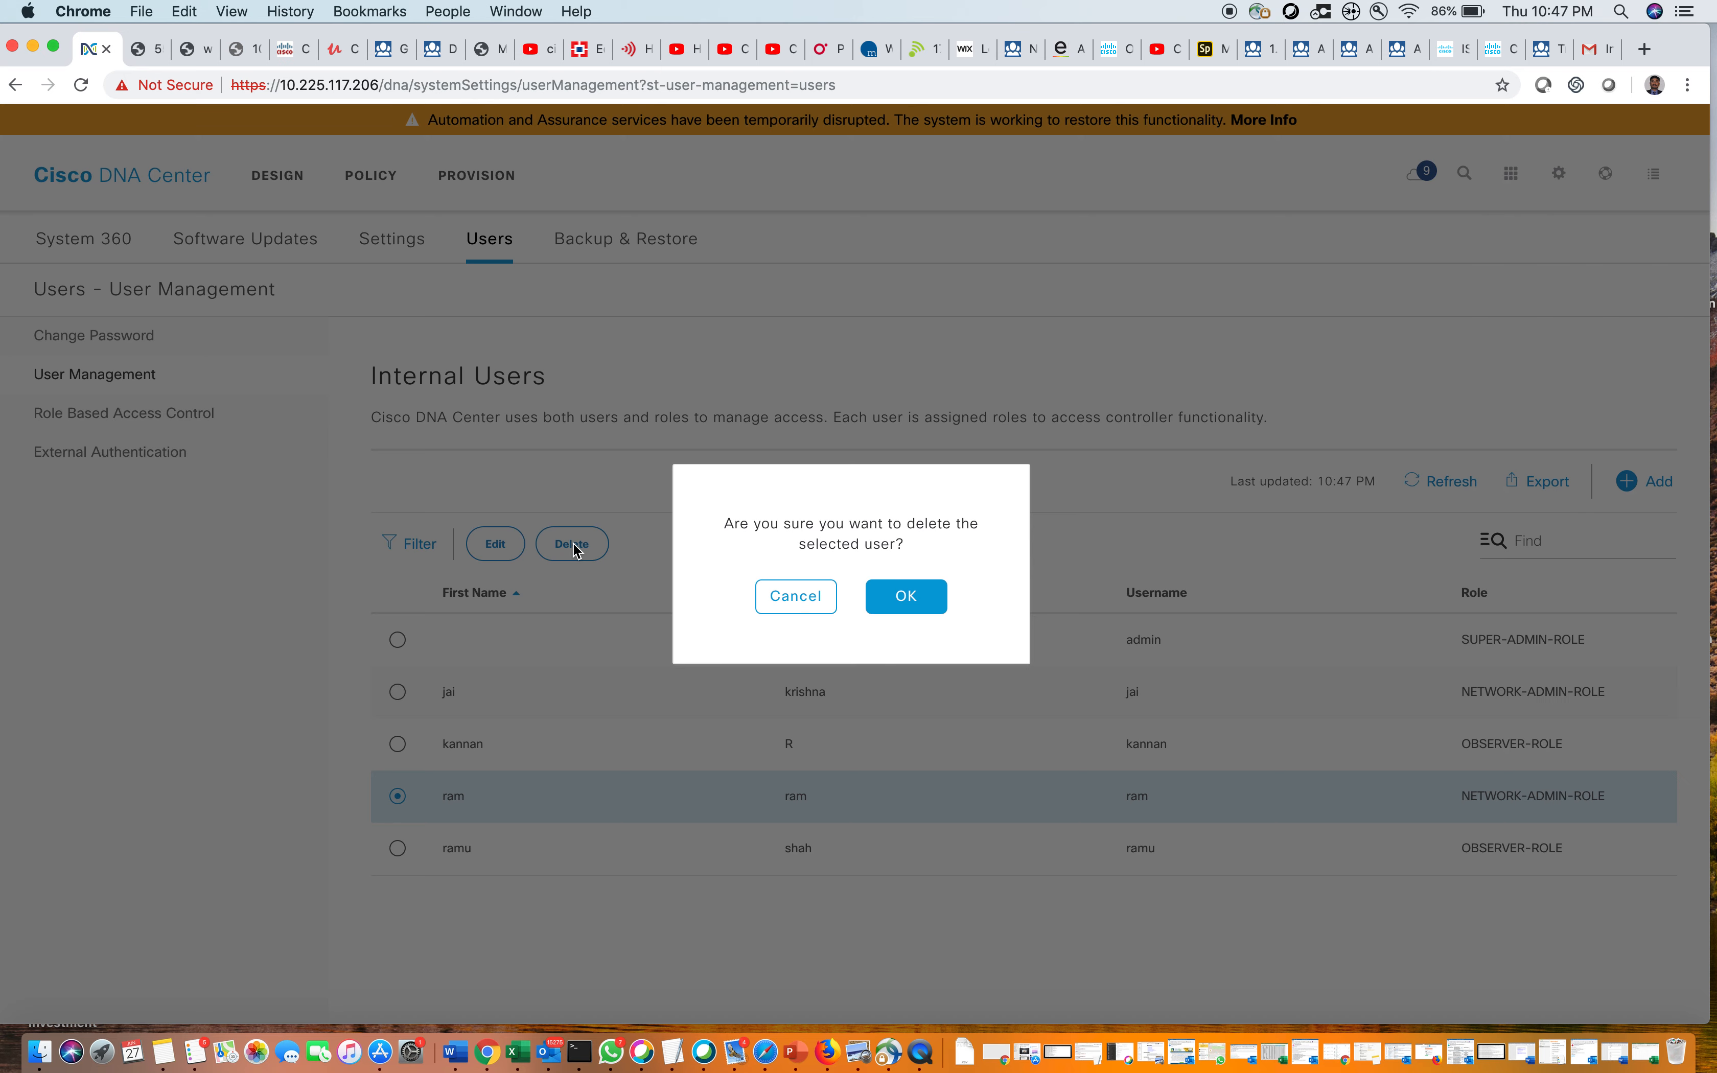
click(904, 600)
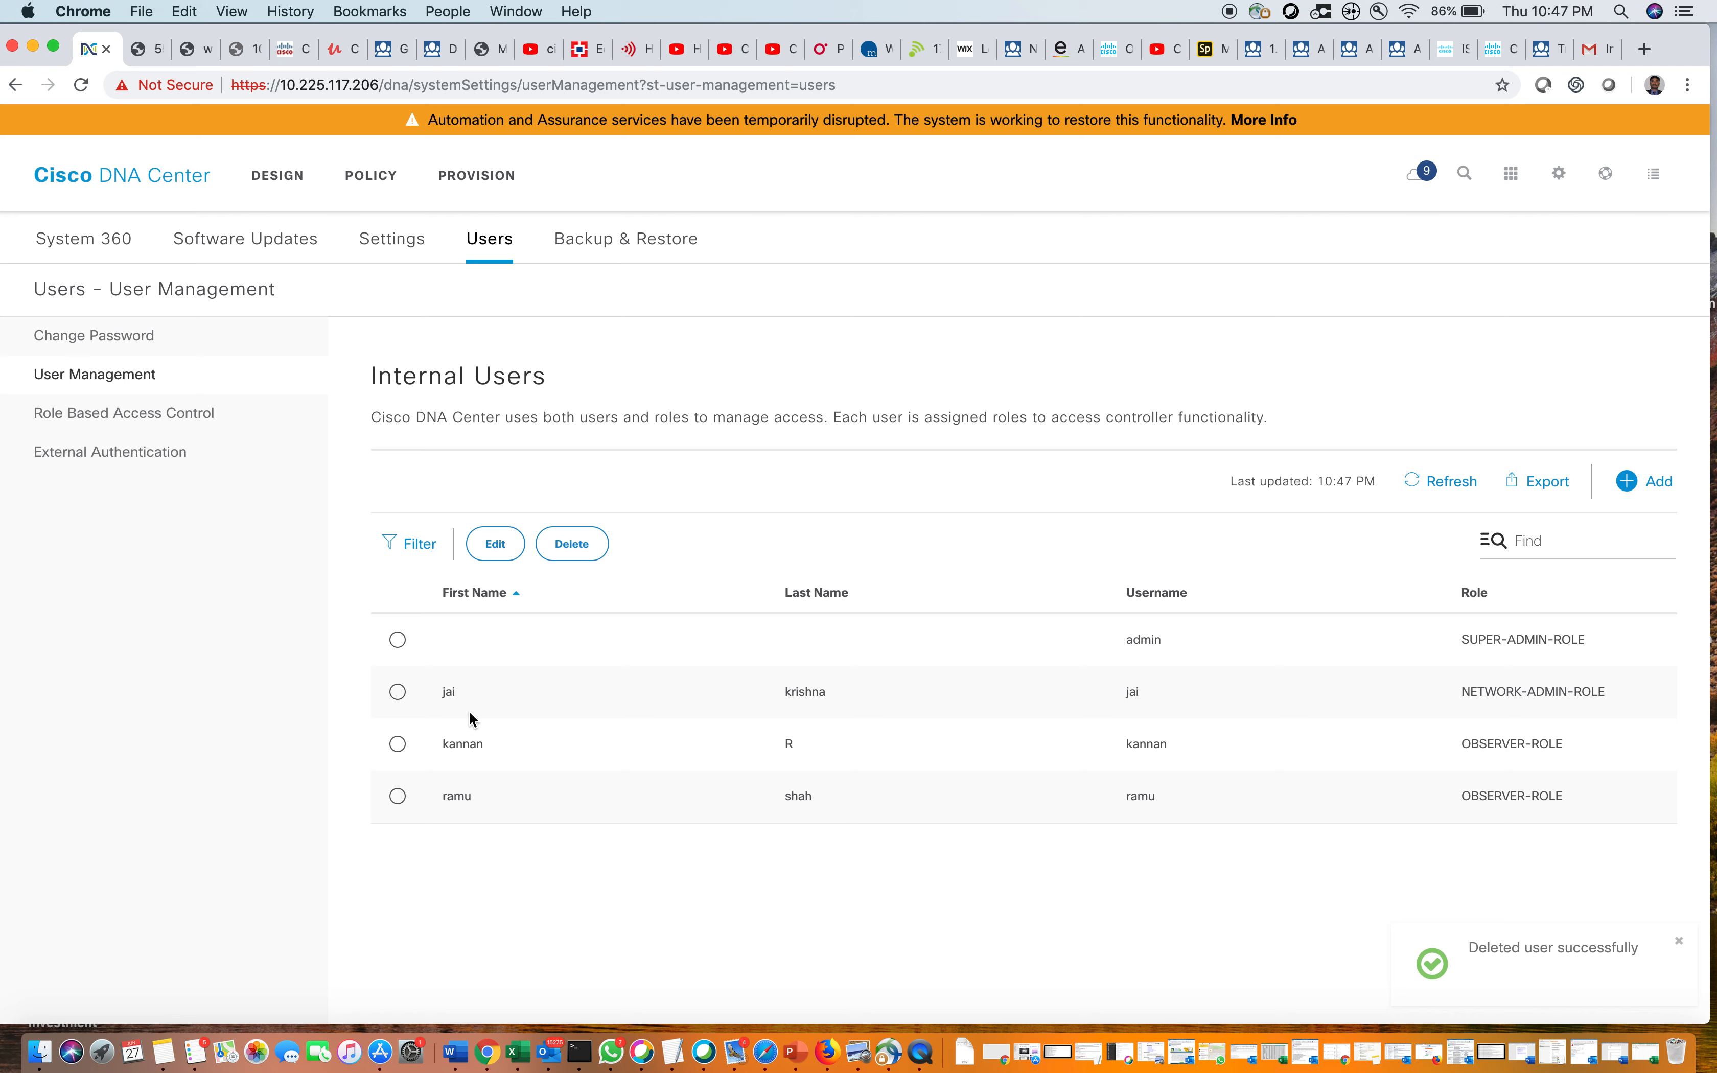
Review the remaining network-admin user's assignable roles without saving, then view External Authentication
click(398, 692)
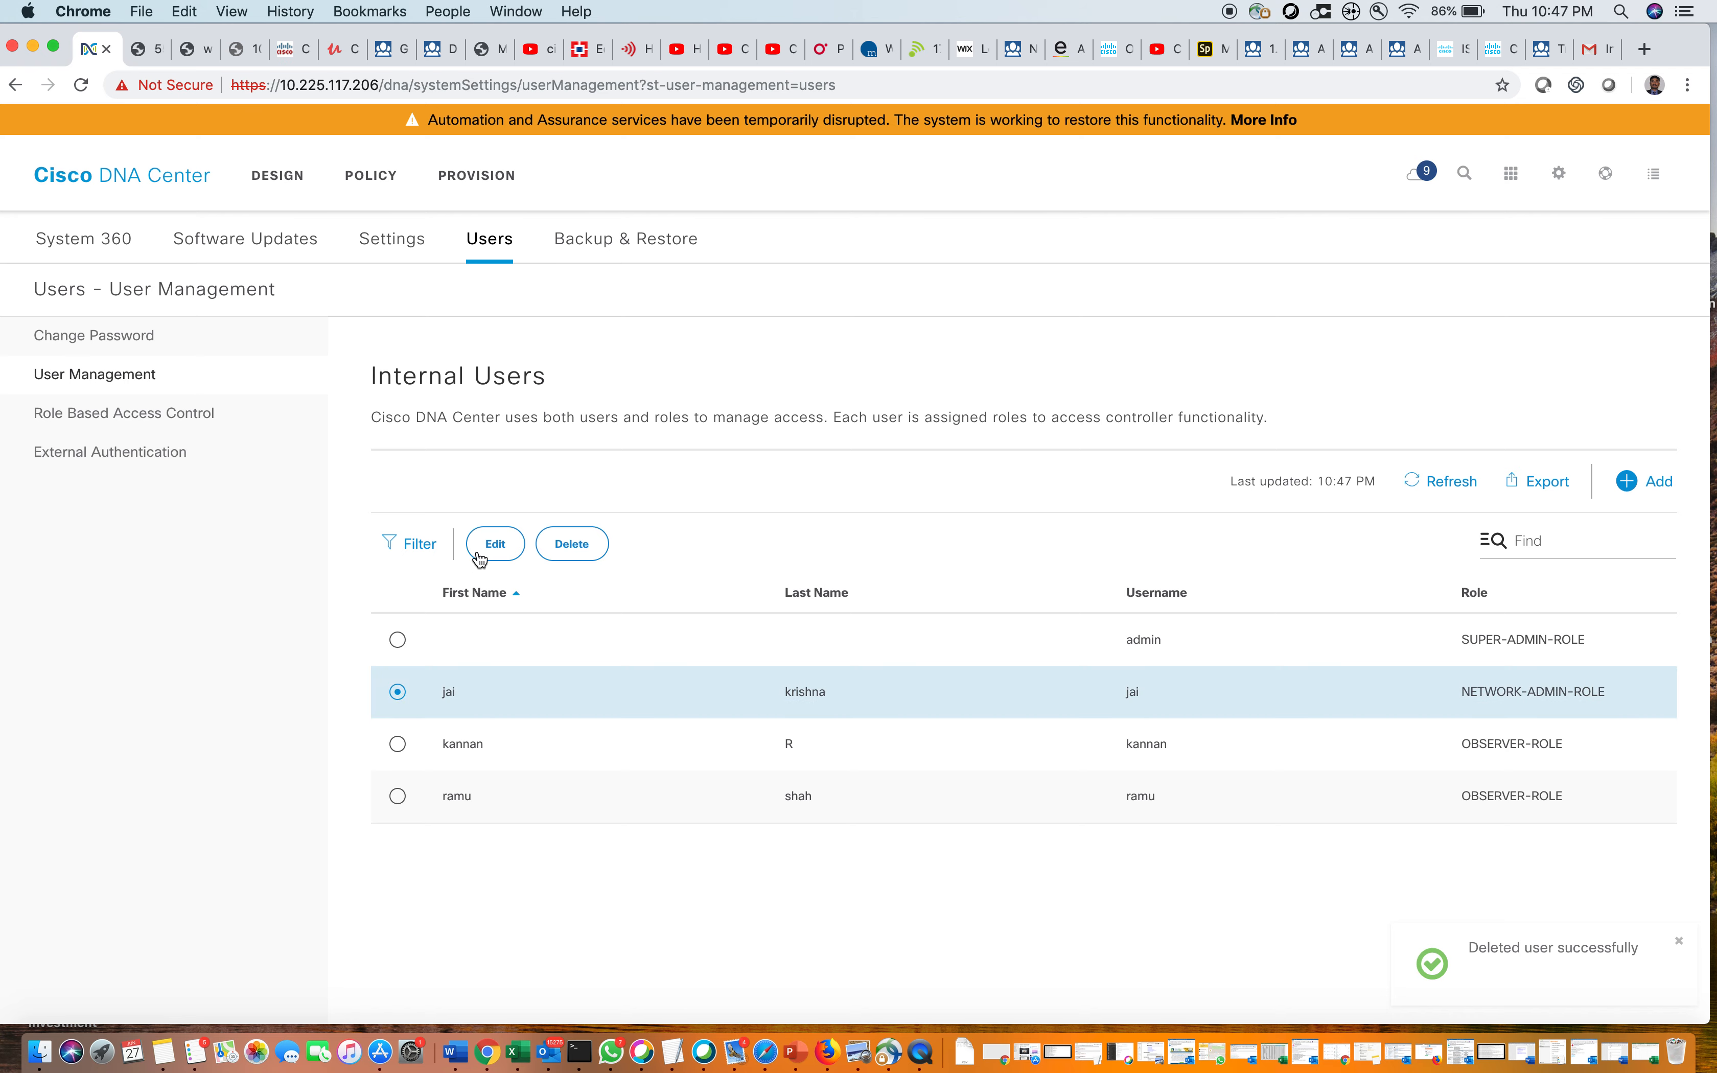
click(495, 544)
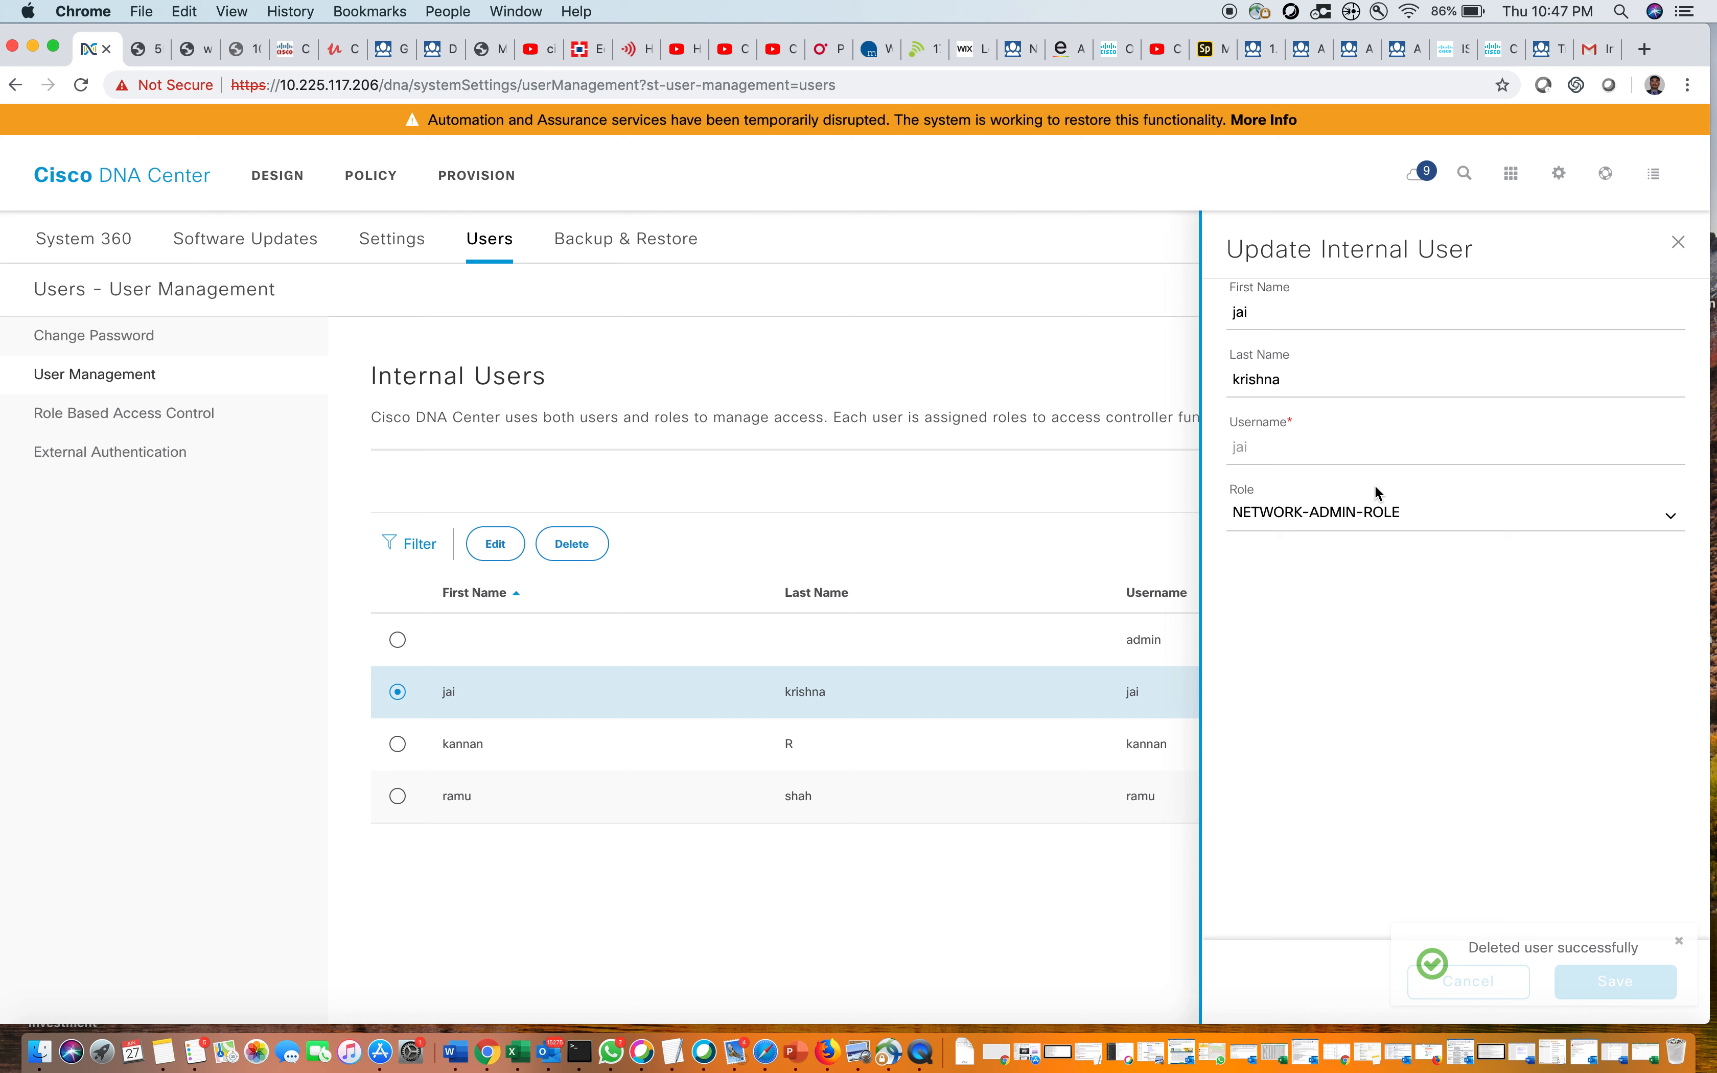
click(1590, 507)
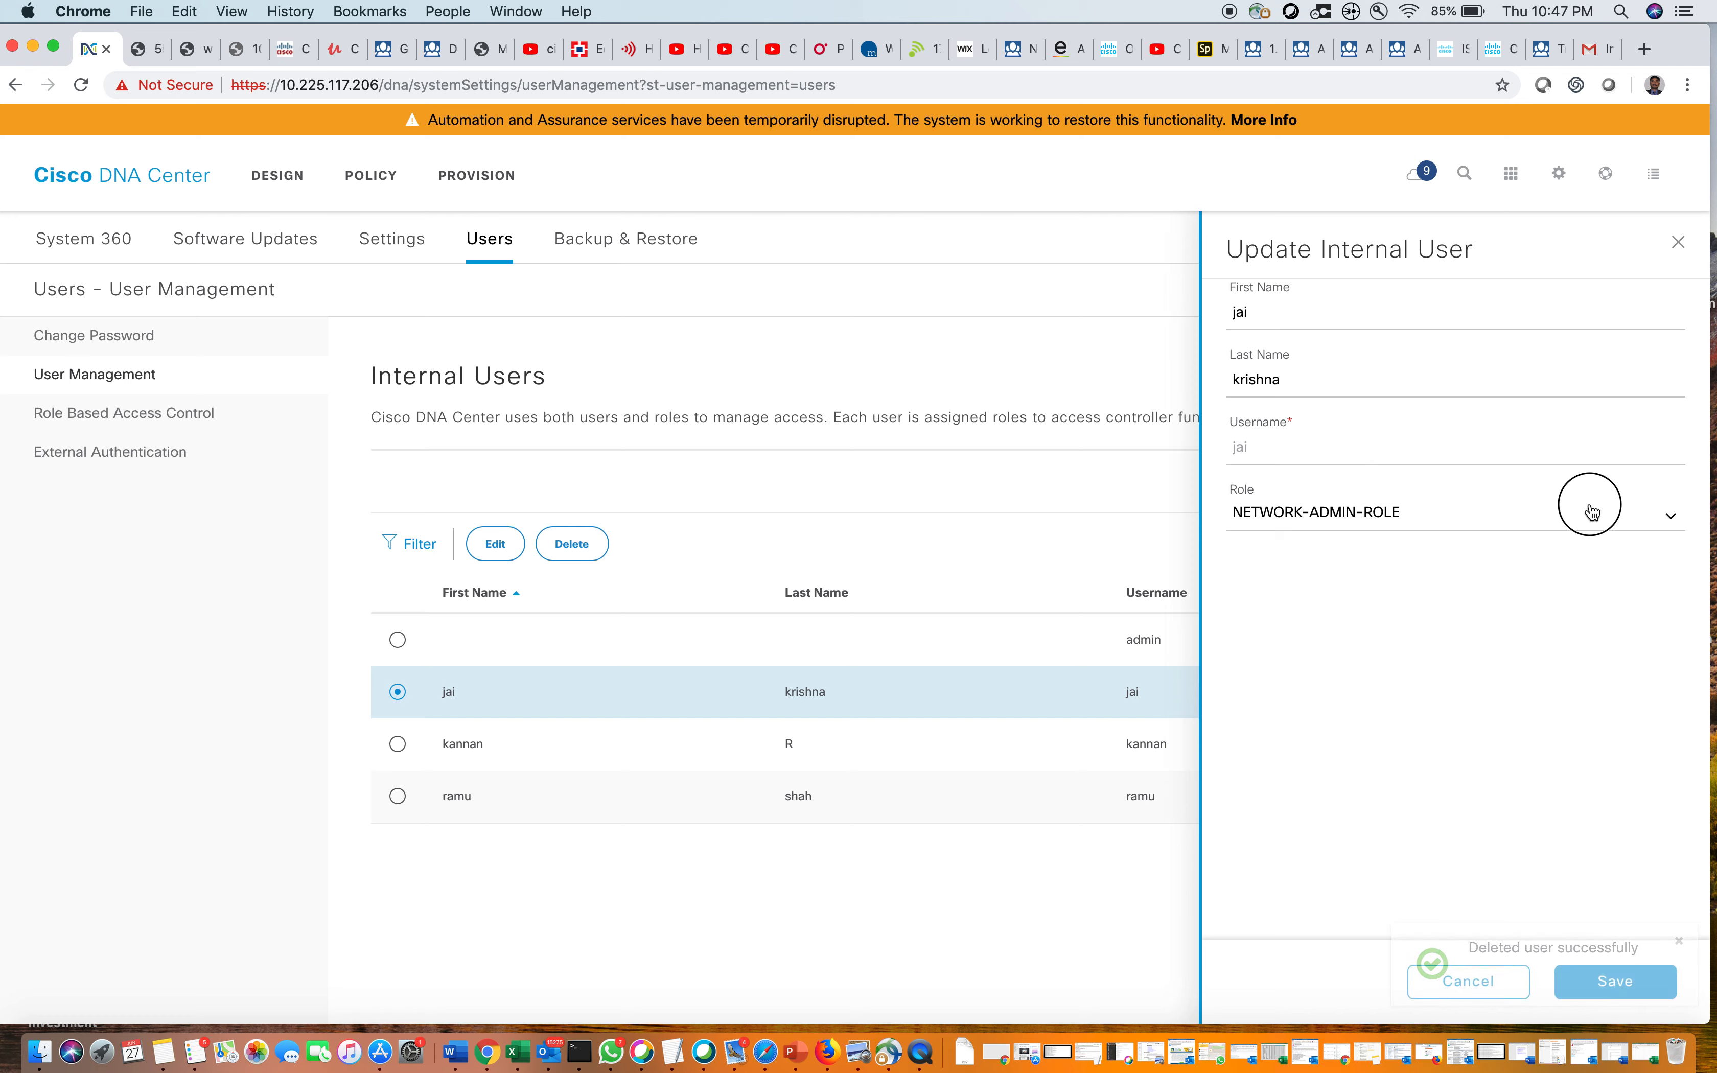
click(1451, 869)
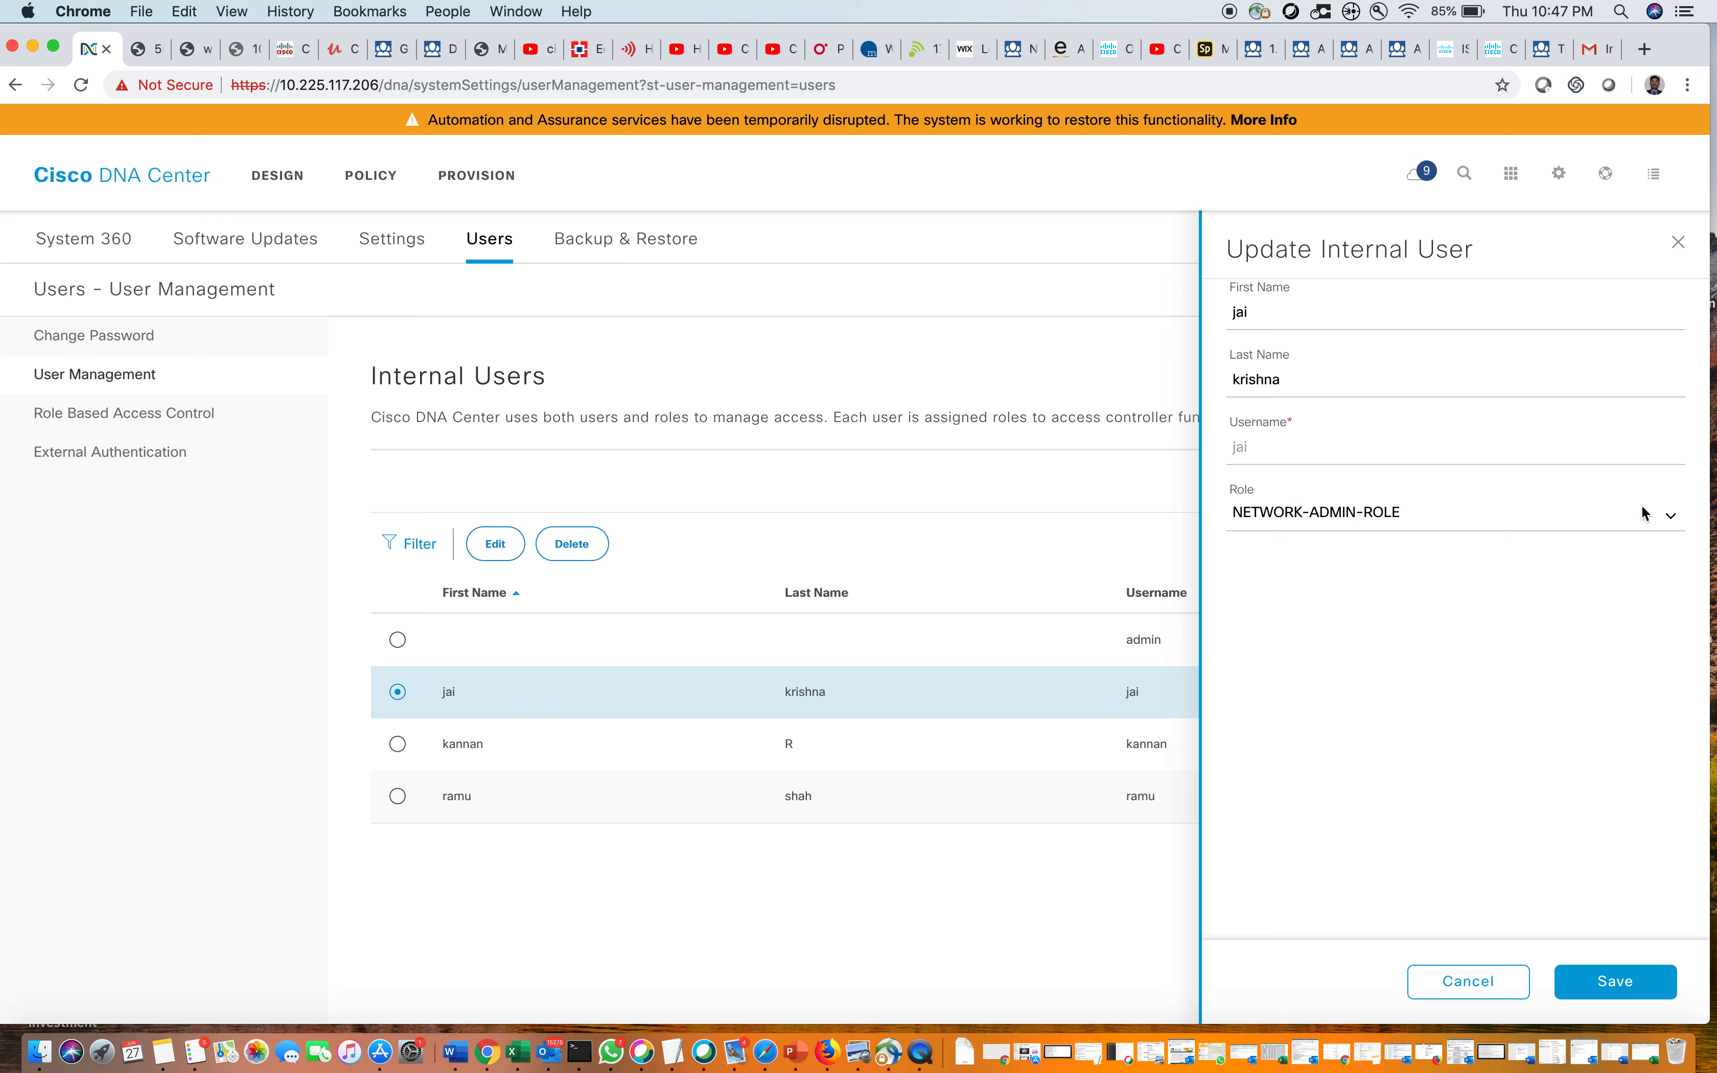
click(1680, 243)
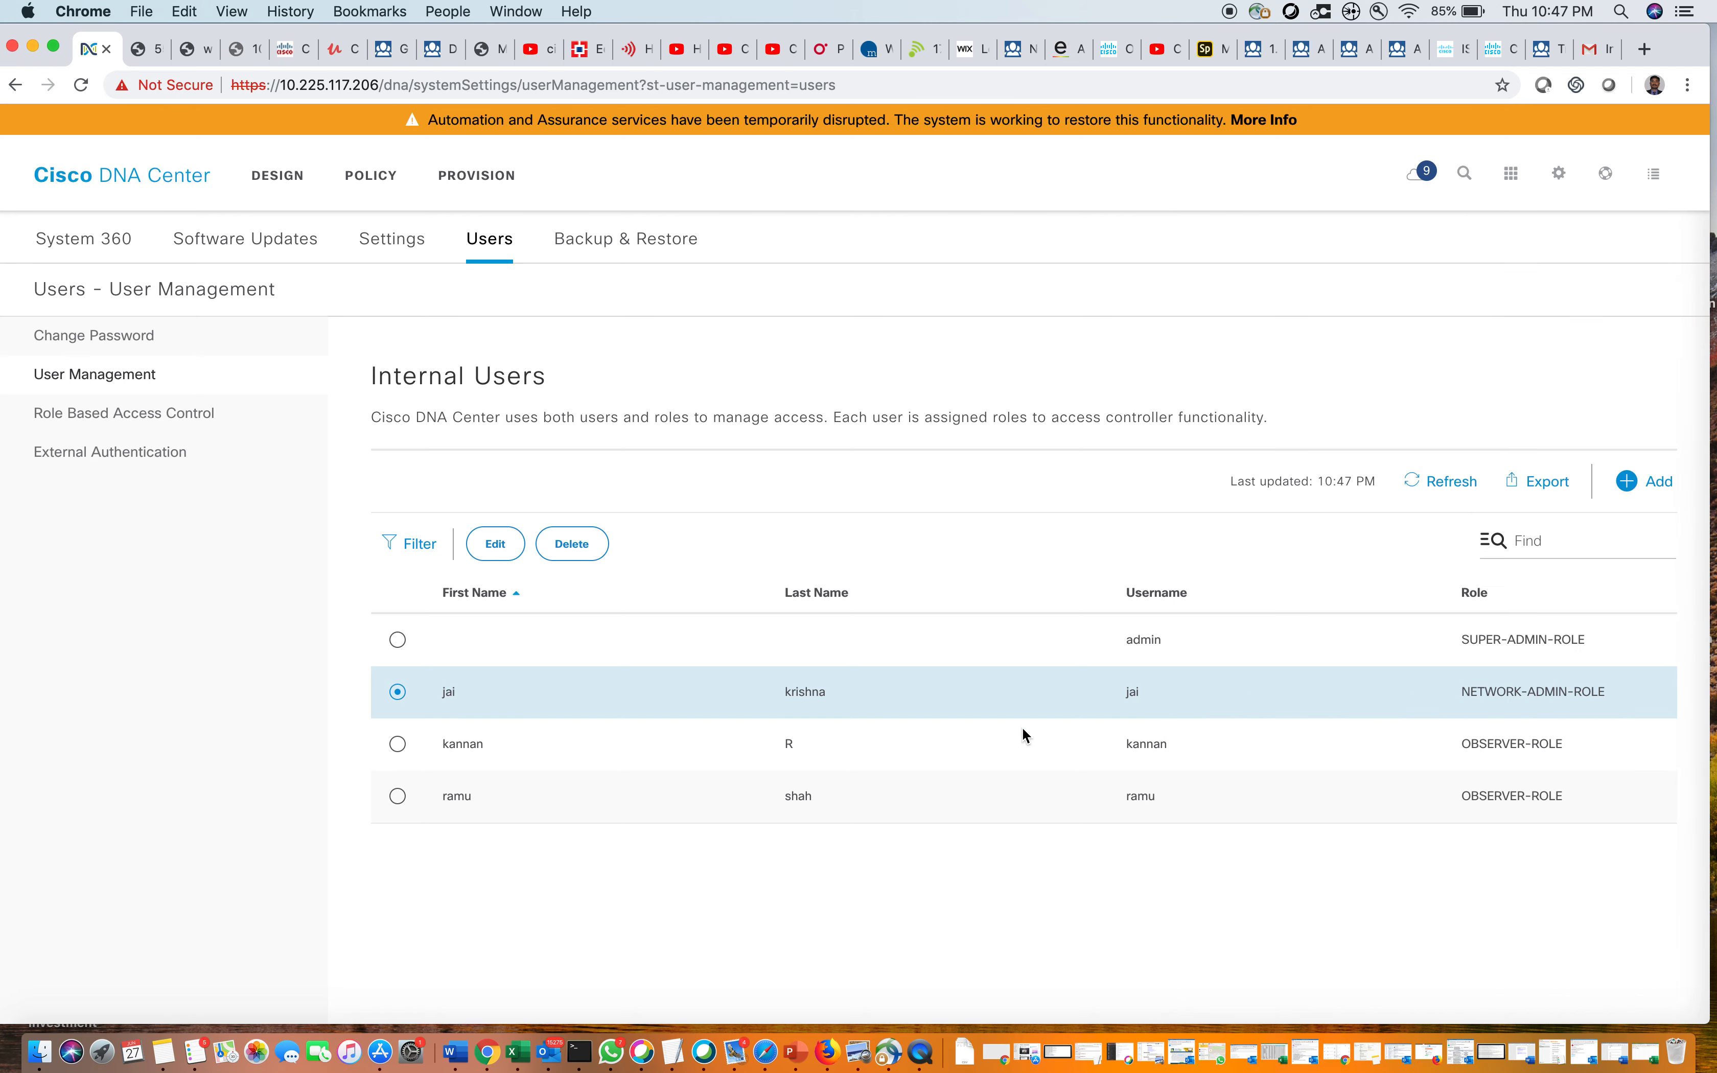
click(124, 336)
click(138, 458)
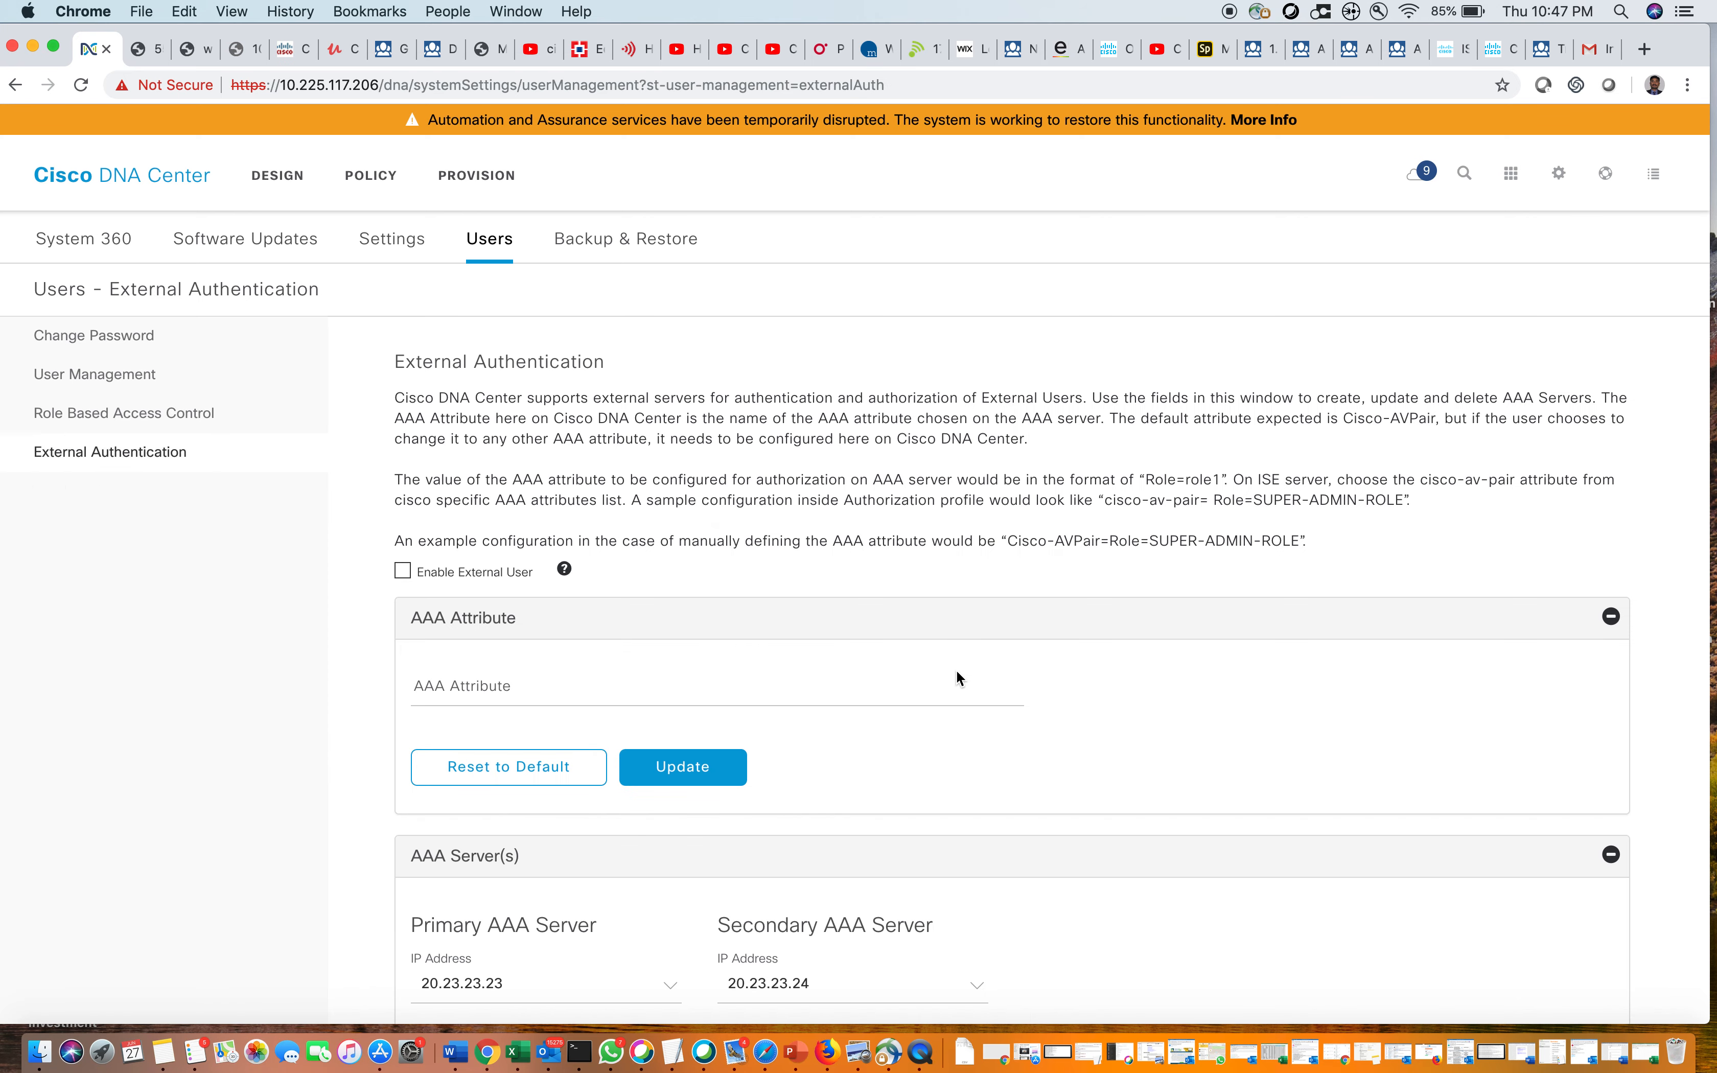
scroll(957, 672, down, 6)
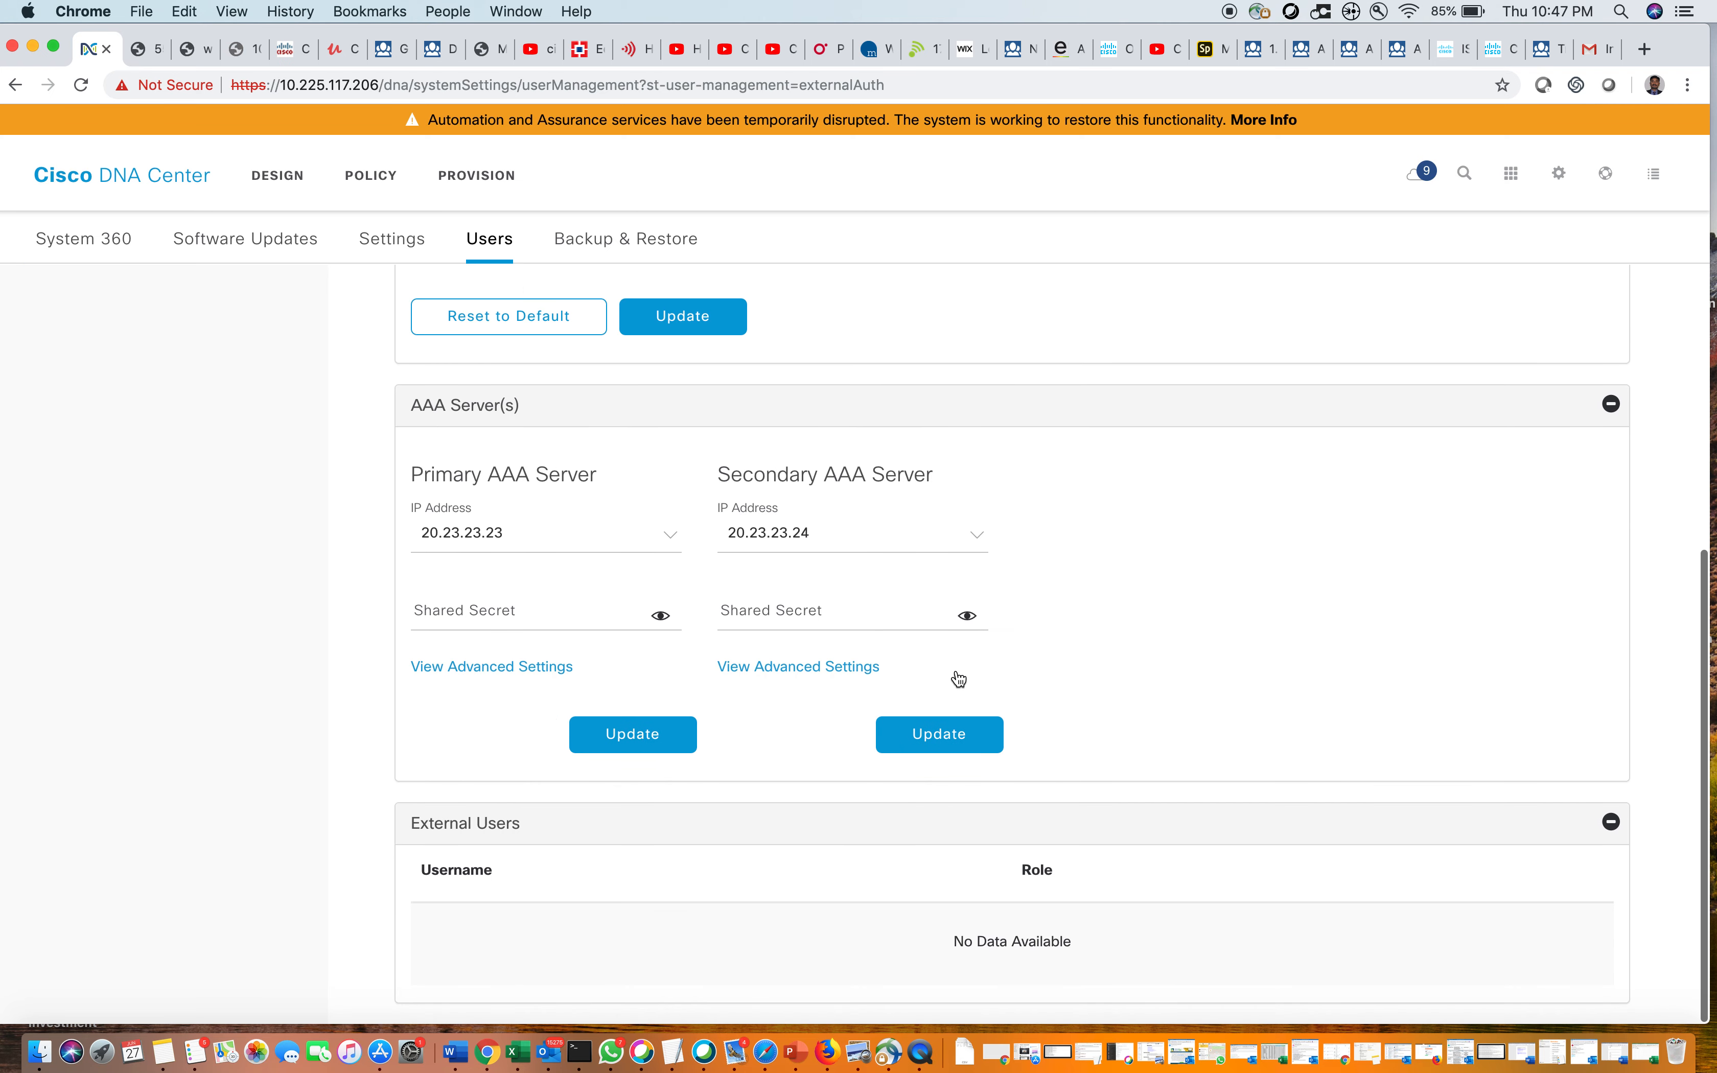
scroll(957, 672, up, 6)
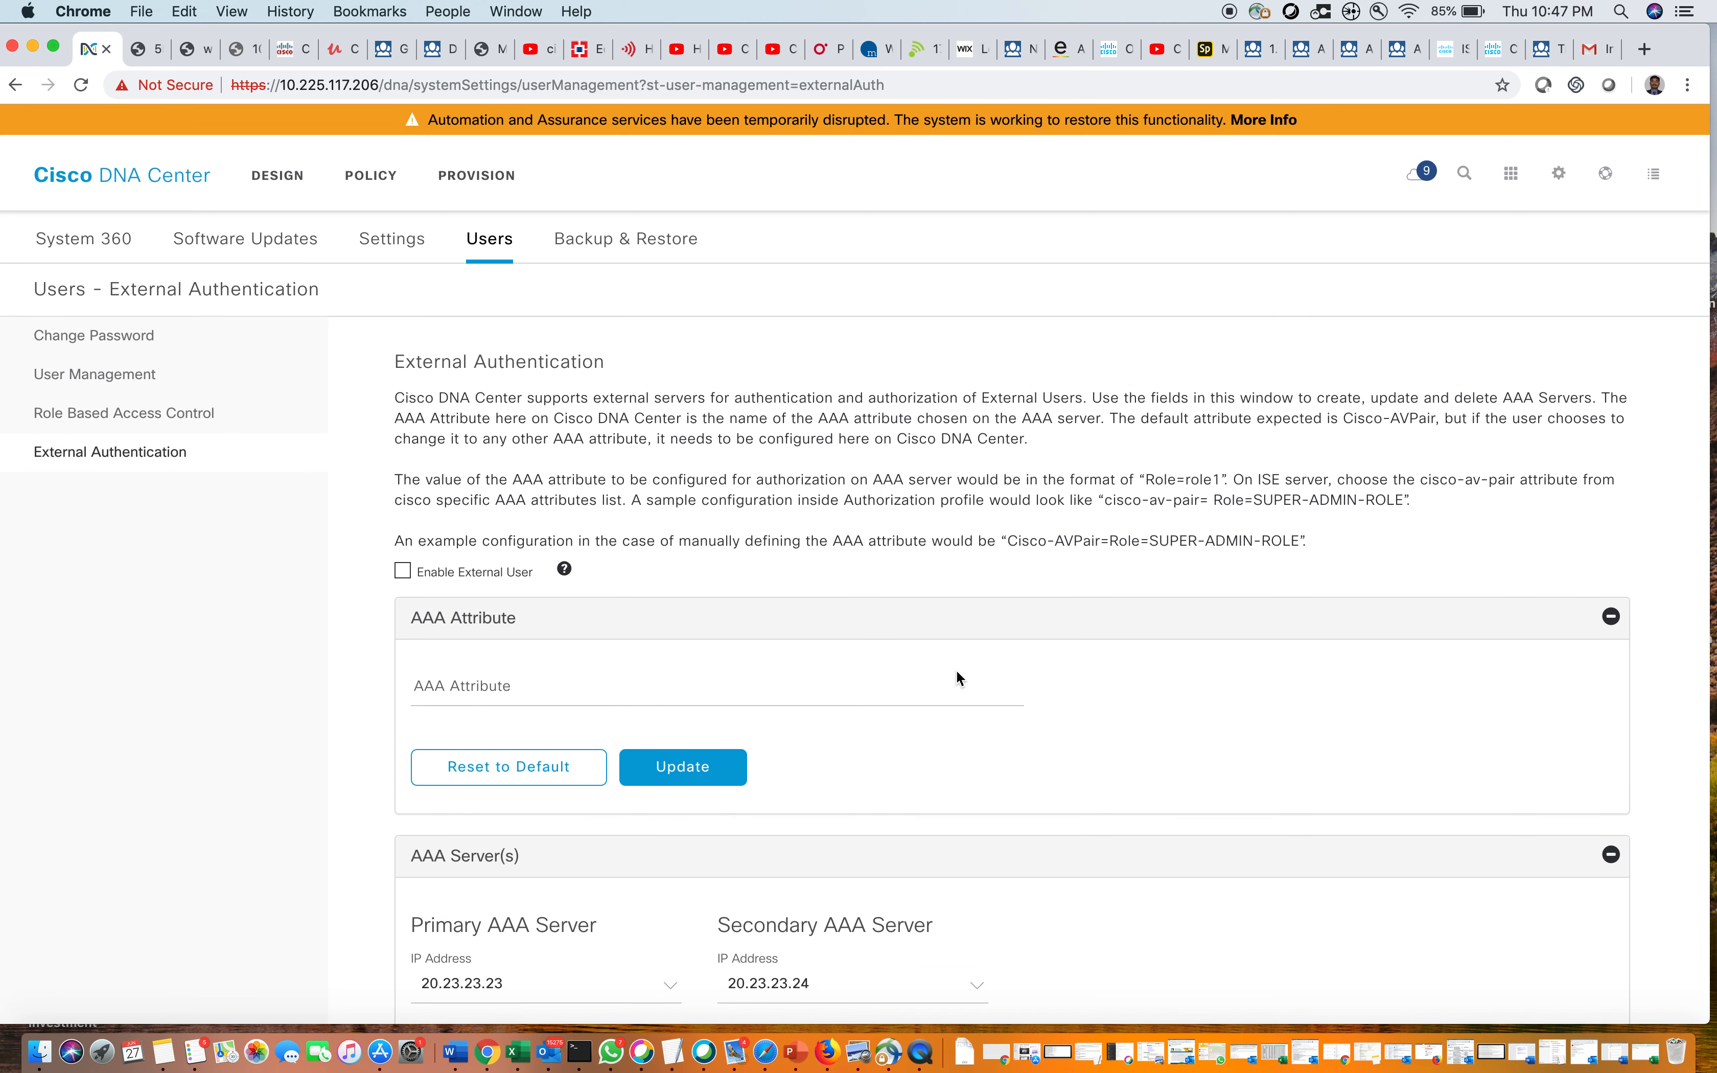
scroll(957, 671, down, 6)
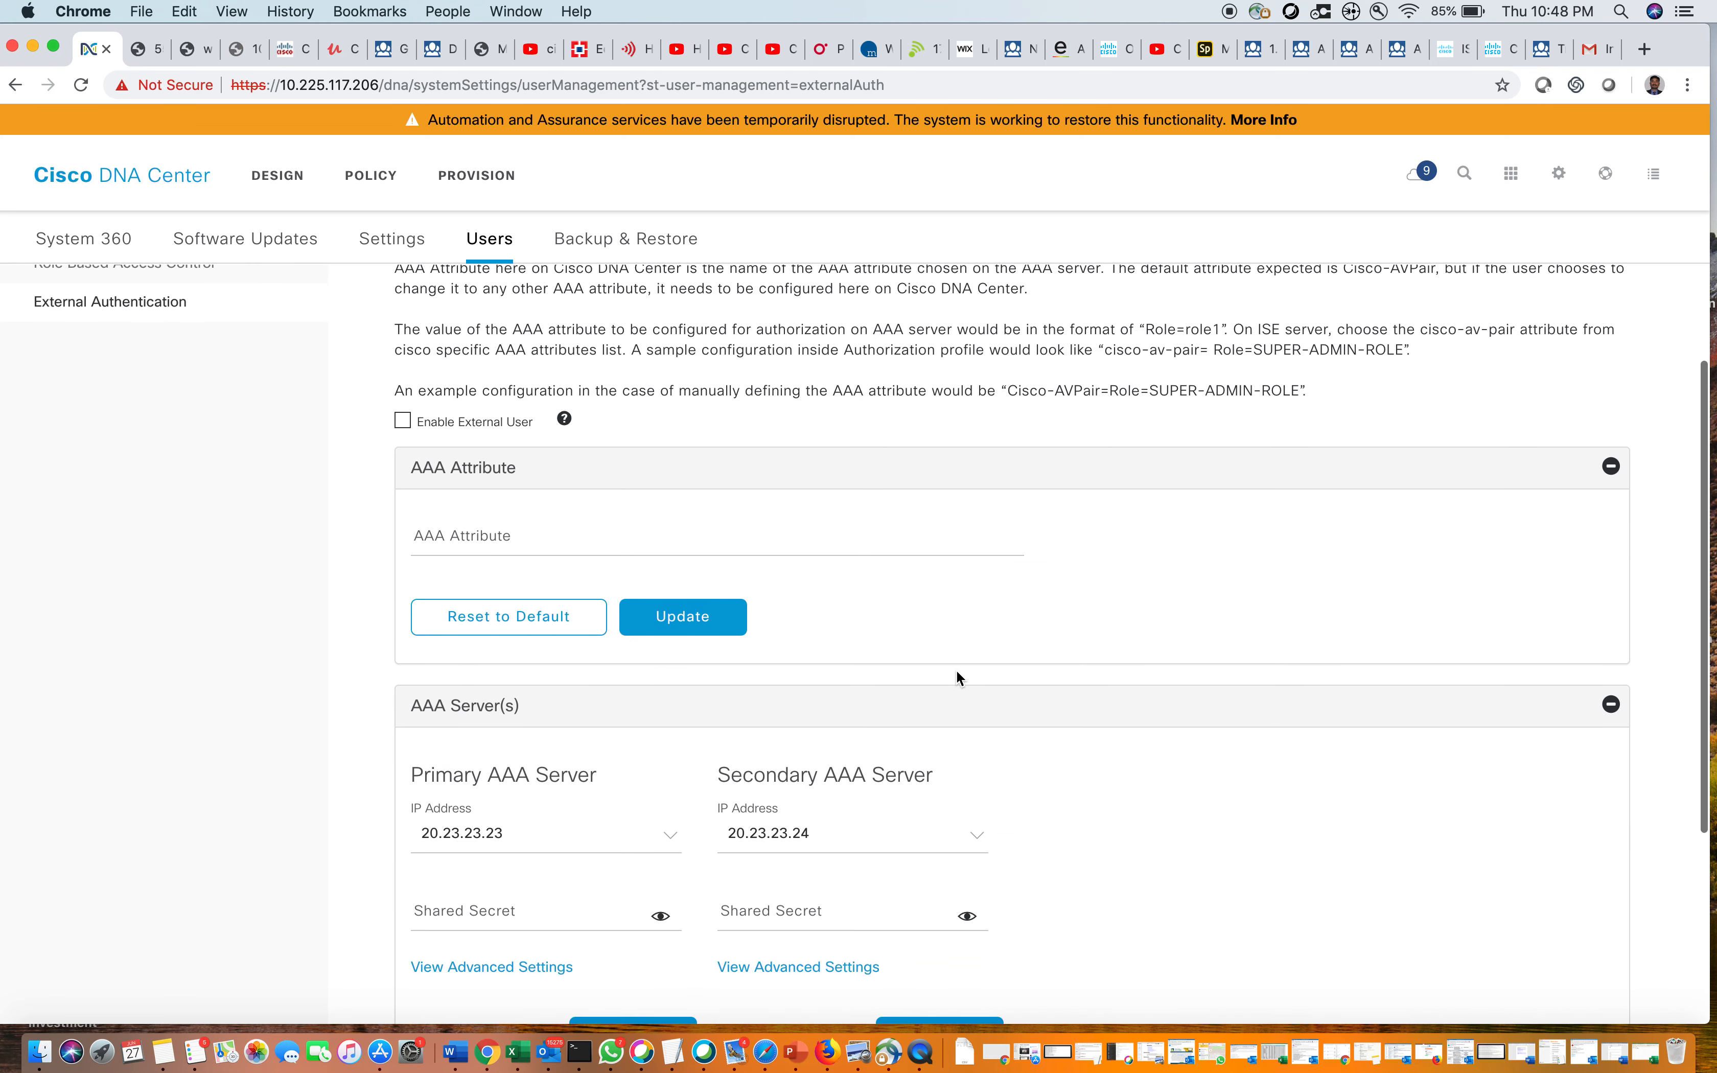
scroll(959, 681, up, 6)
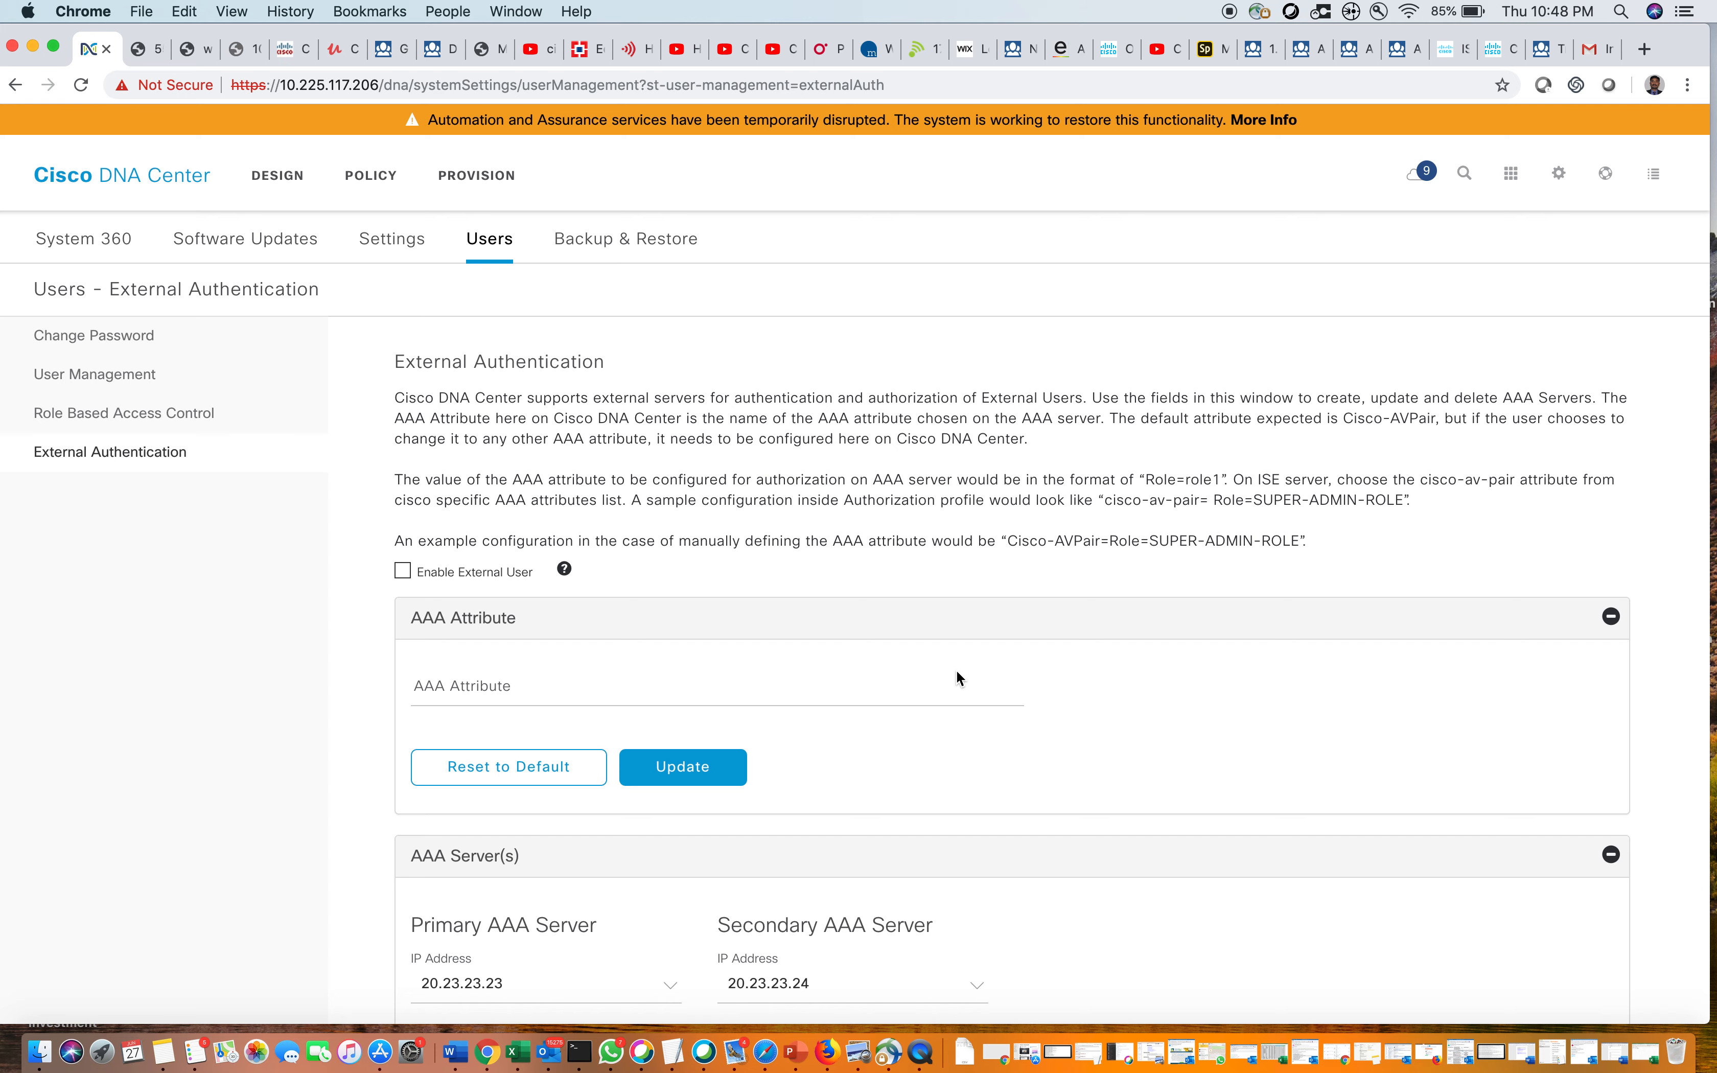
scroll(956, 672, down, 3)
scroll(957, 672, up, 3)
right_click(921, 1052)
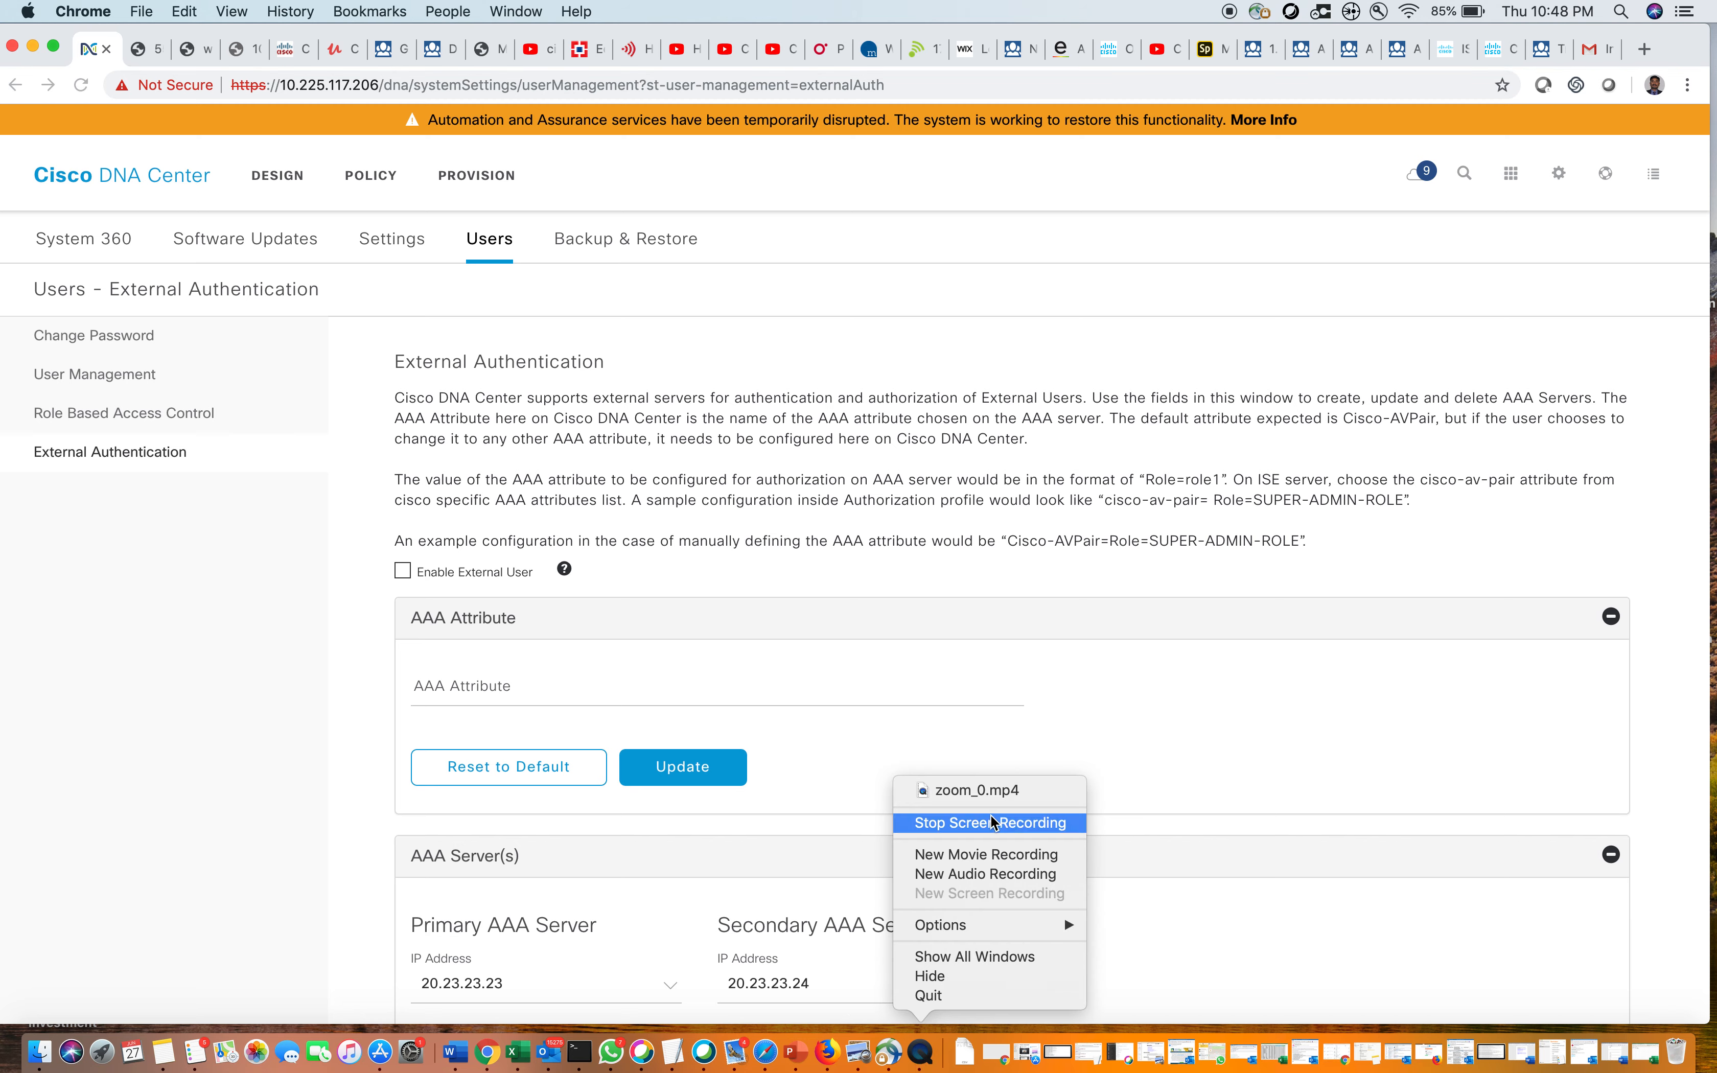